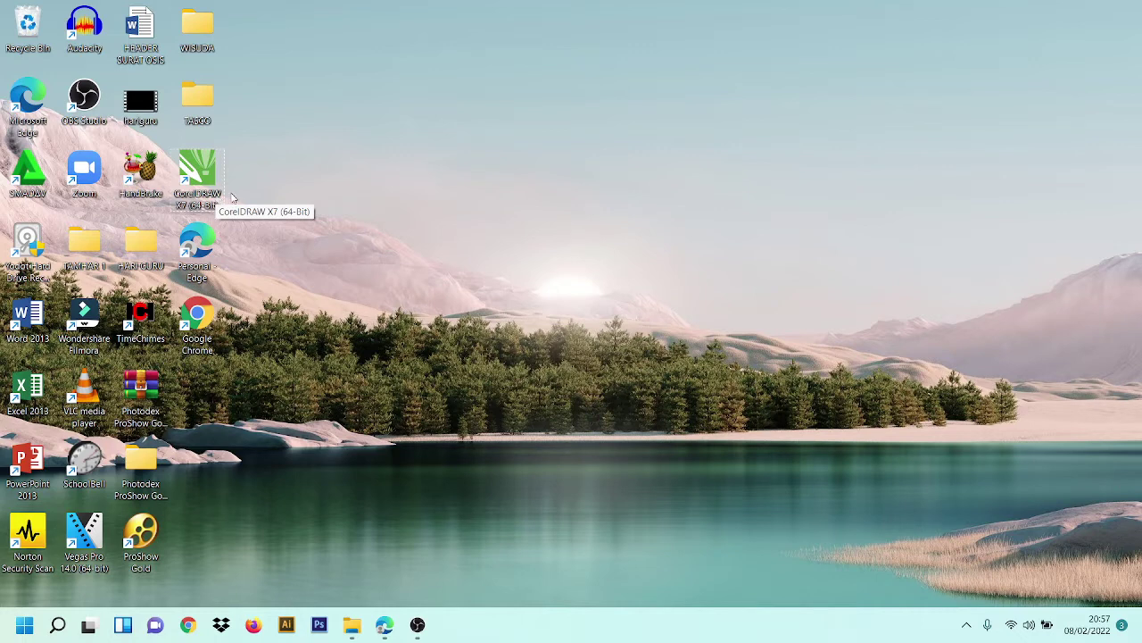
- Launch CorelDRAW X7 from the desktop and close the Corel account sign-in prompt
{"action": "double_click", "coordinate": [212, 173]}
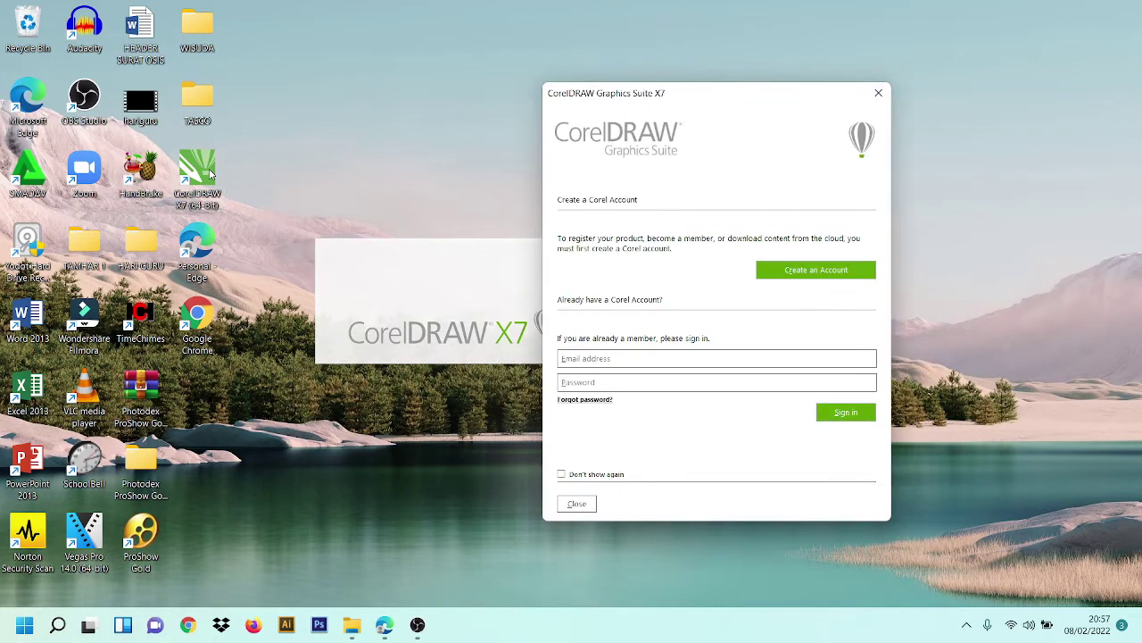
{"action": "left_click", "coordinate": [577, 504]}
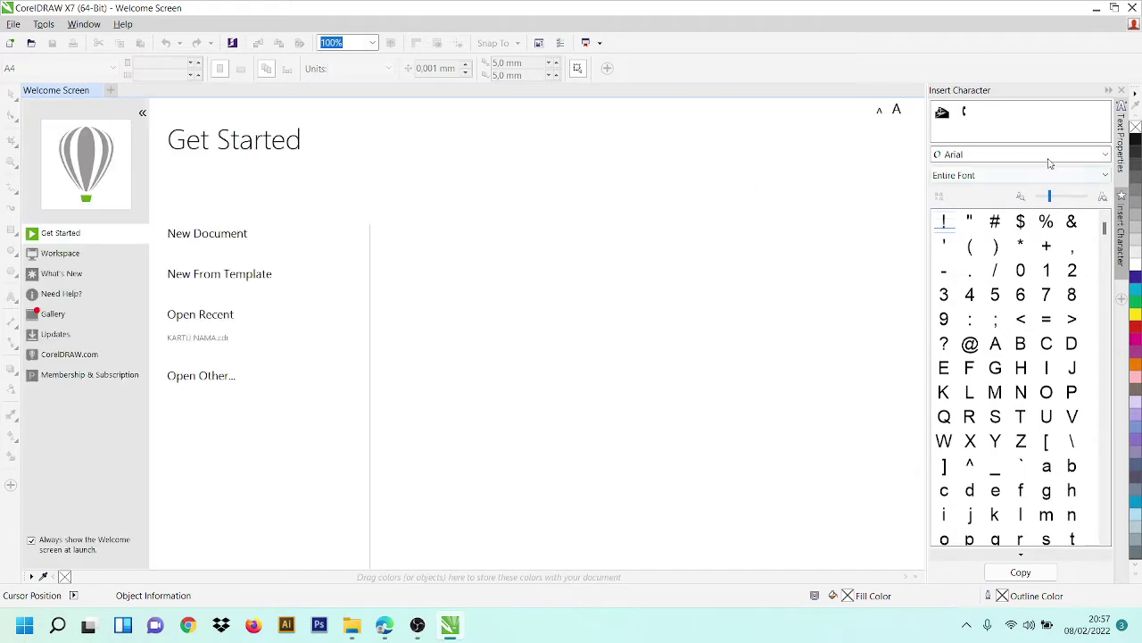
- Close the Insert Character docker and create a new A4 document named 'KARTU NAMA A'
{"action": "left_click", "coordinate": [1121, 90]}
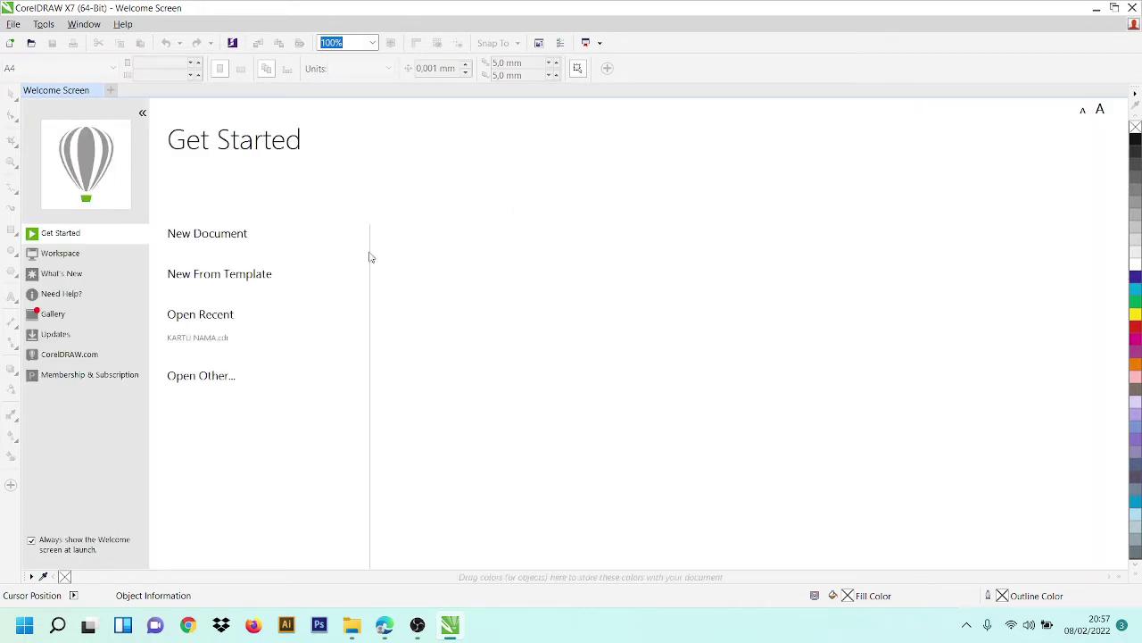
{"action": "left_click", "coordinate": [201, 235]}
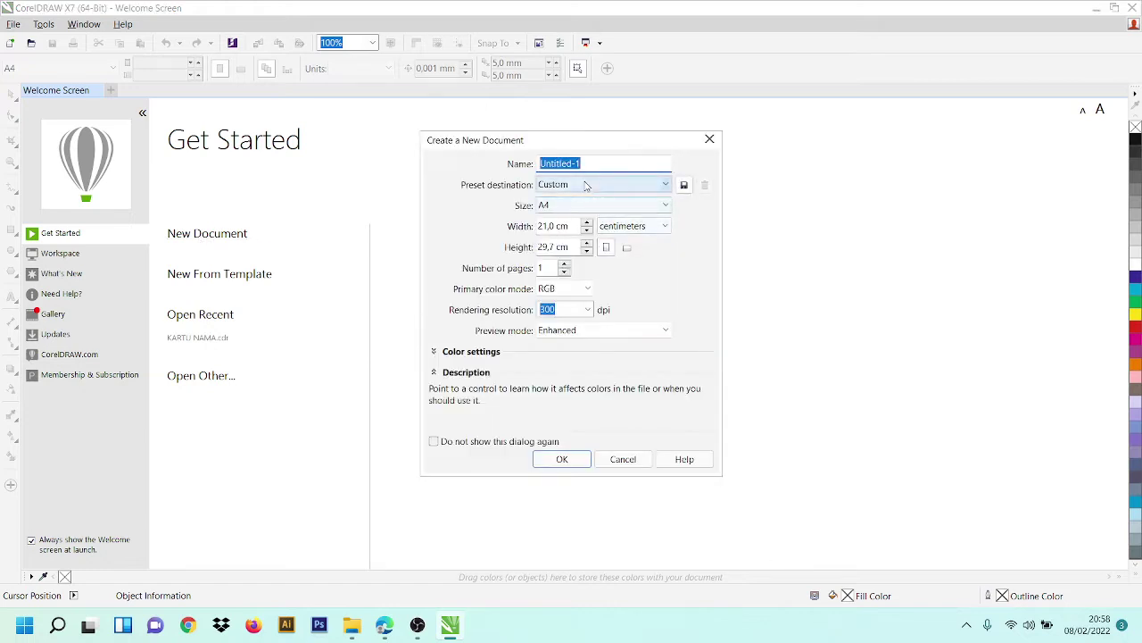
{"action": "type", "text": "KART"}
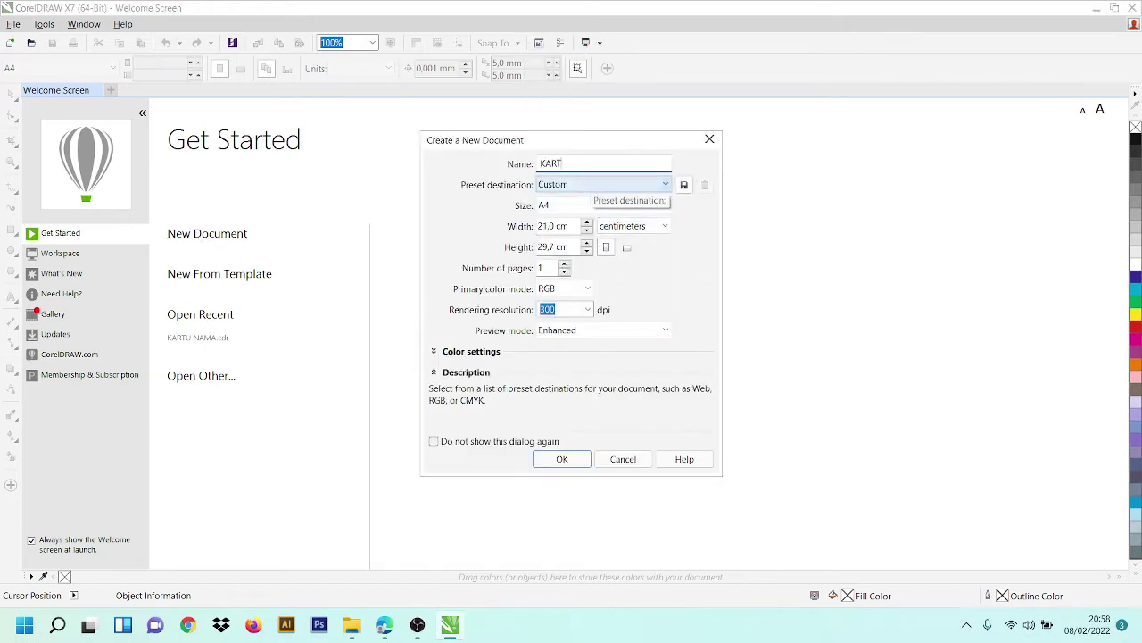
{"action": "type", "text": "U NAMA A"}
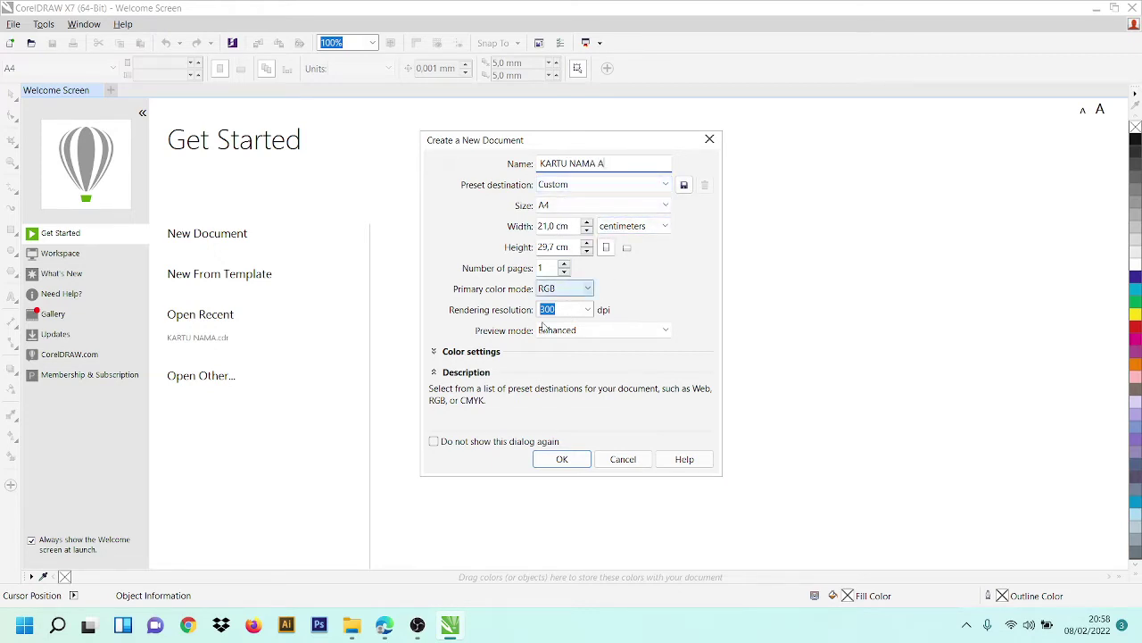
{"action": "left_click", "coordinate": [562, 459]}
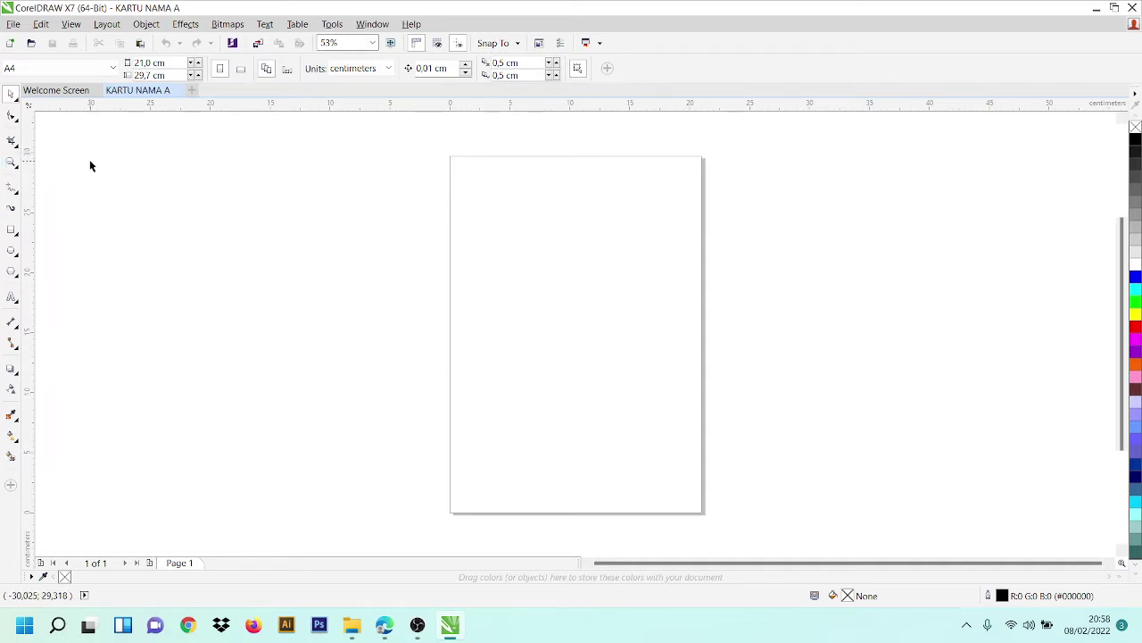
- Draw a rounded rectangle across the upper part of the page with the Rectangle tool
{"action": "left_click", "coordinate": [12, 230]}
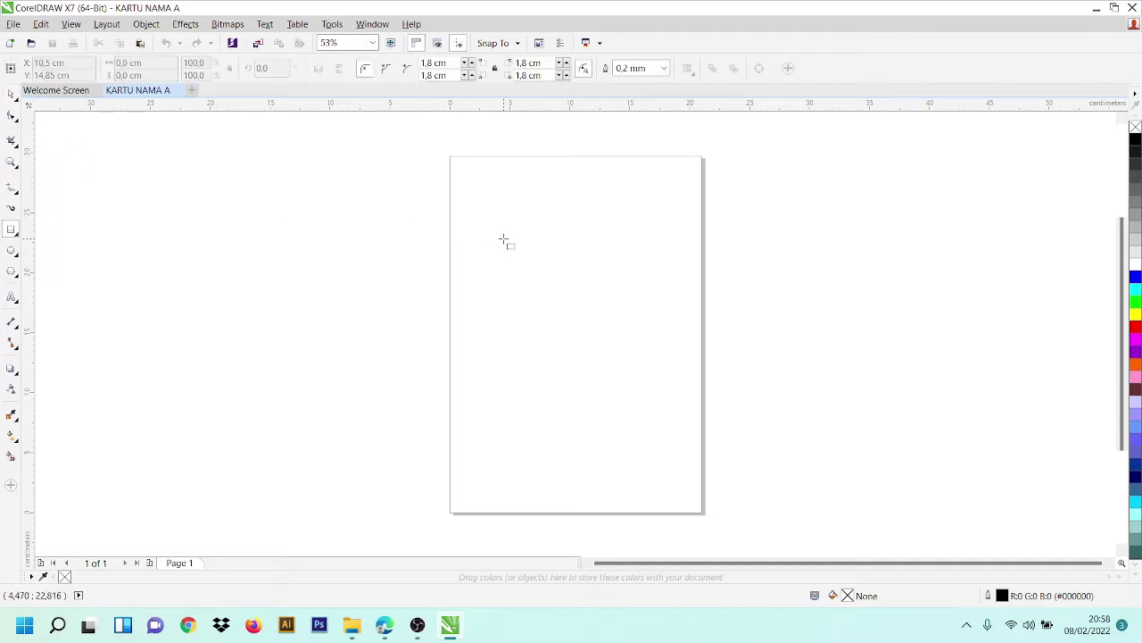
{"action": "scroll", "coordinate": [592, 234], "scroll_direction": "up", "scroll_amount": 3}
{"action": "scroll", "coordinate": [1018, 299], "scroll_direction": "down", "scroll_amount": 2}
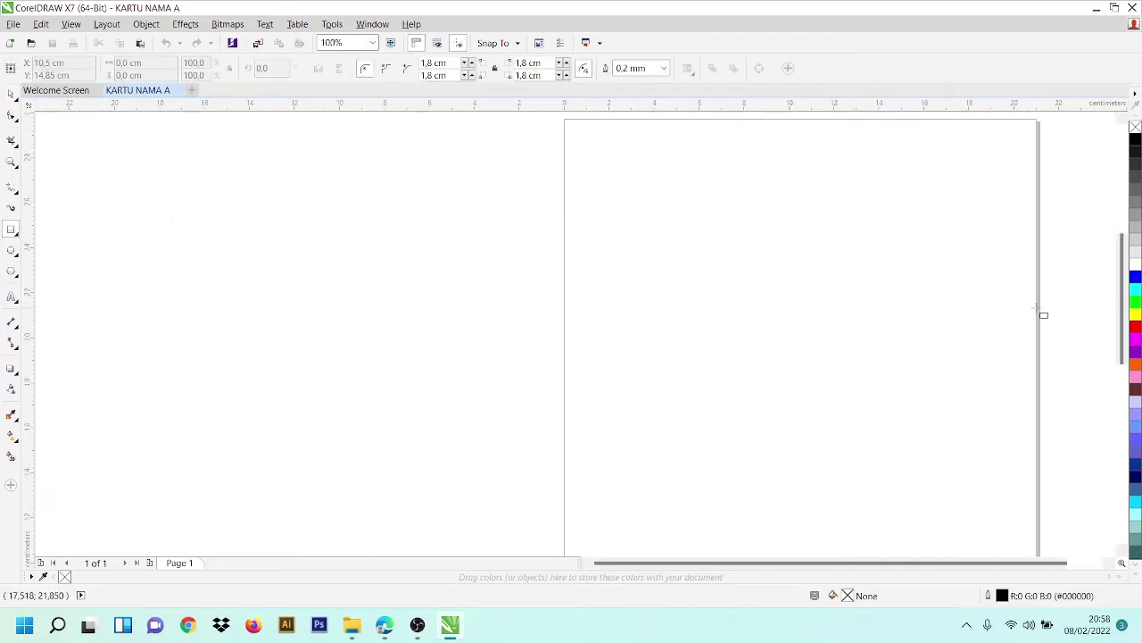
{"action": "left_click_drag", "start_coordinate": [1122, 329], "coordinate": [1121, 293]}
{"action": "scroll", "coordinate": [795, 563], "scroll_direction": "right", "scroll_amount": 3}
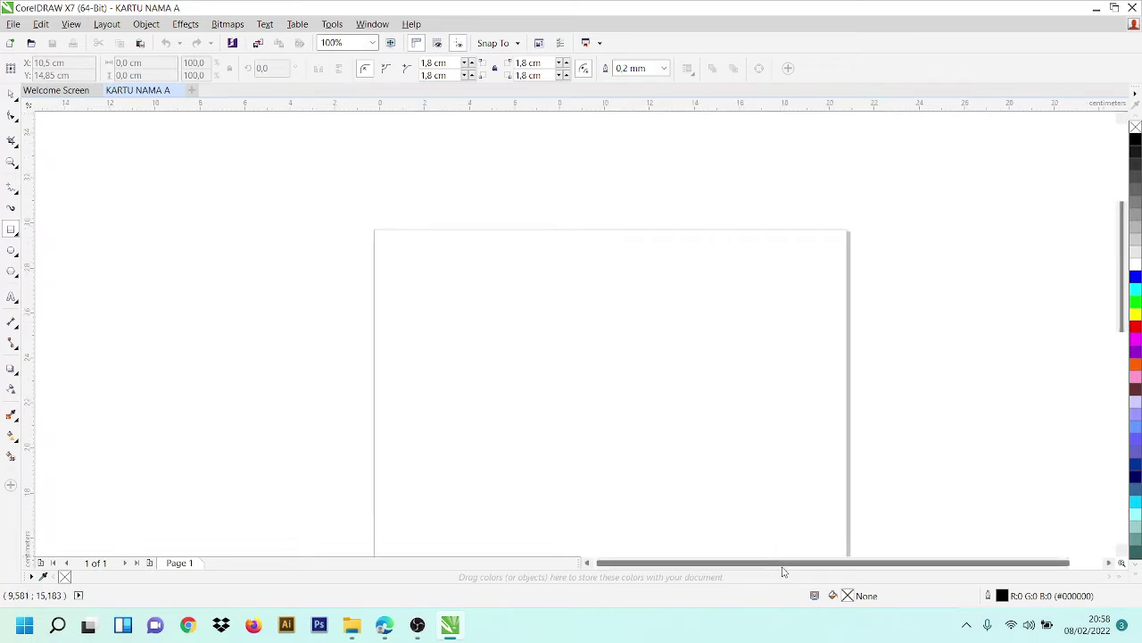
{"action": "left_click_drag", "start_coordinate": [333, 267], "coordinate": [654, 437]}
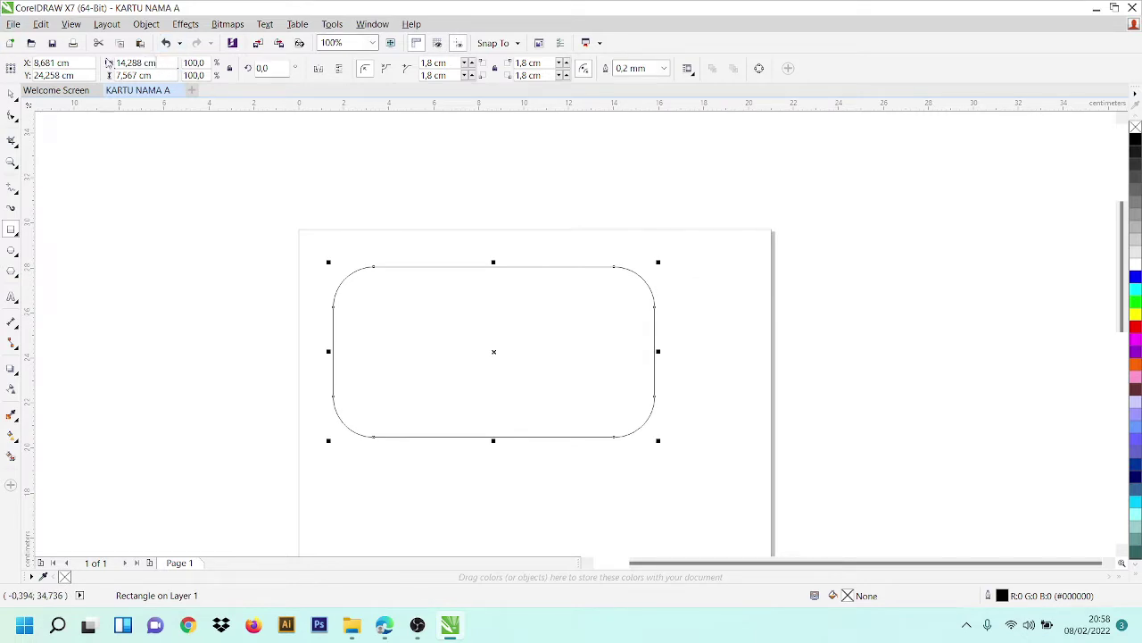
- Resize the rectangle to 8,5 cm wide and 5,5 cm tall
{"action": "left_click_drag", "start_coordinate": [166, 62], "coordinate": [67, 61]}
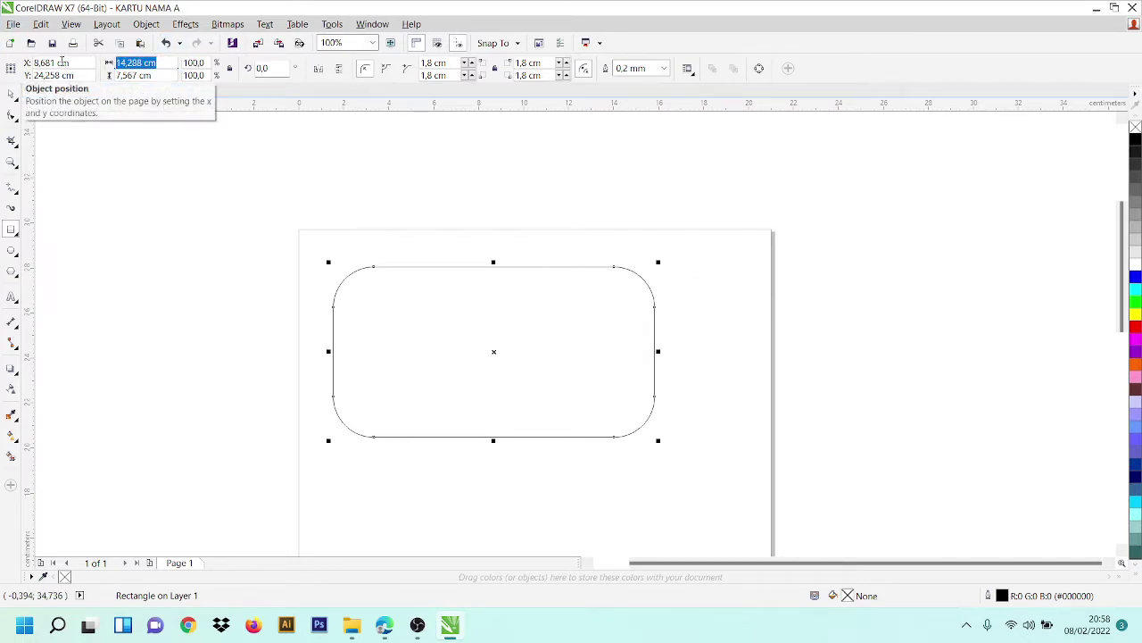
{"action": "type", "text": "8,5"}
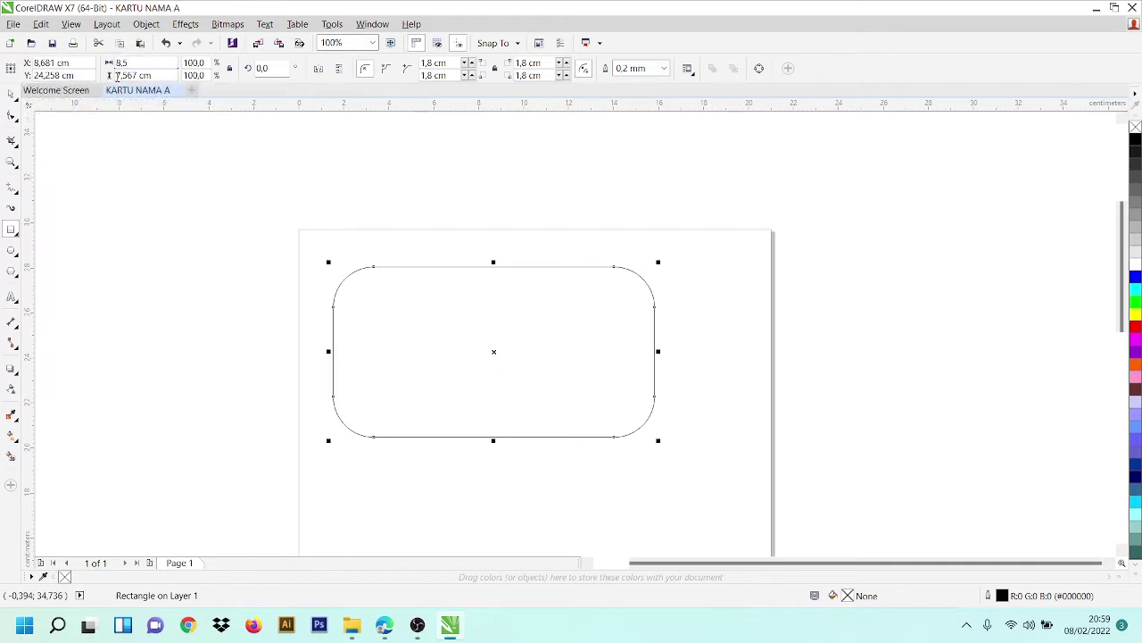
{"action": "left_click", "coordinate": [156, 75]}
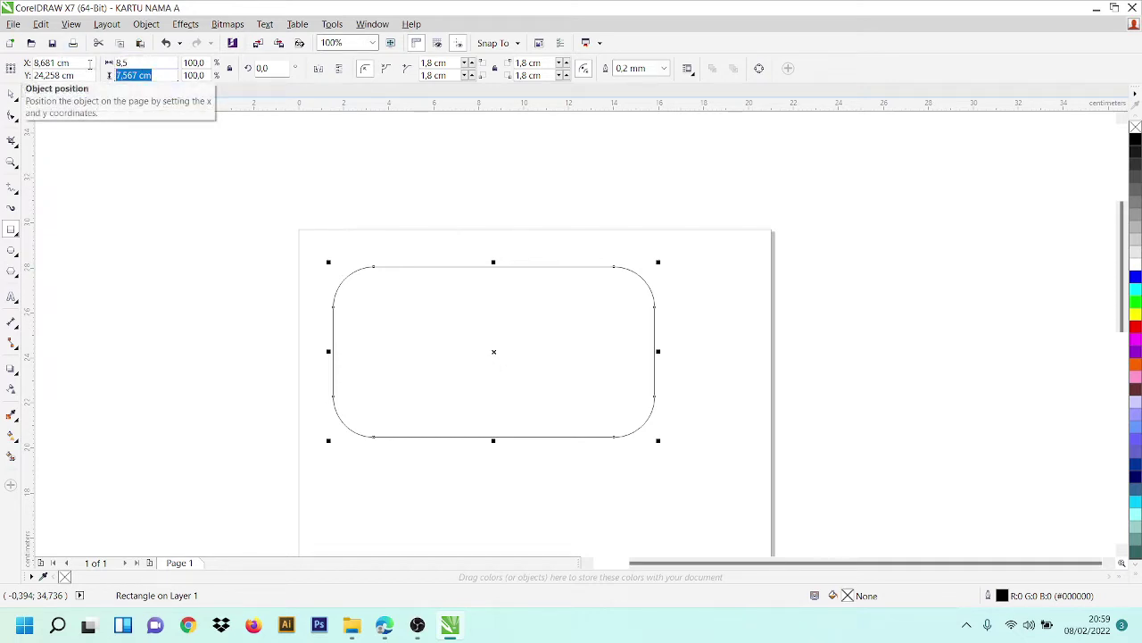
{"action": "type", "text": "5,5"}
{"action": "key", "text": "Return"}
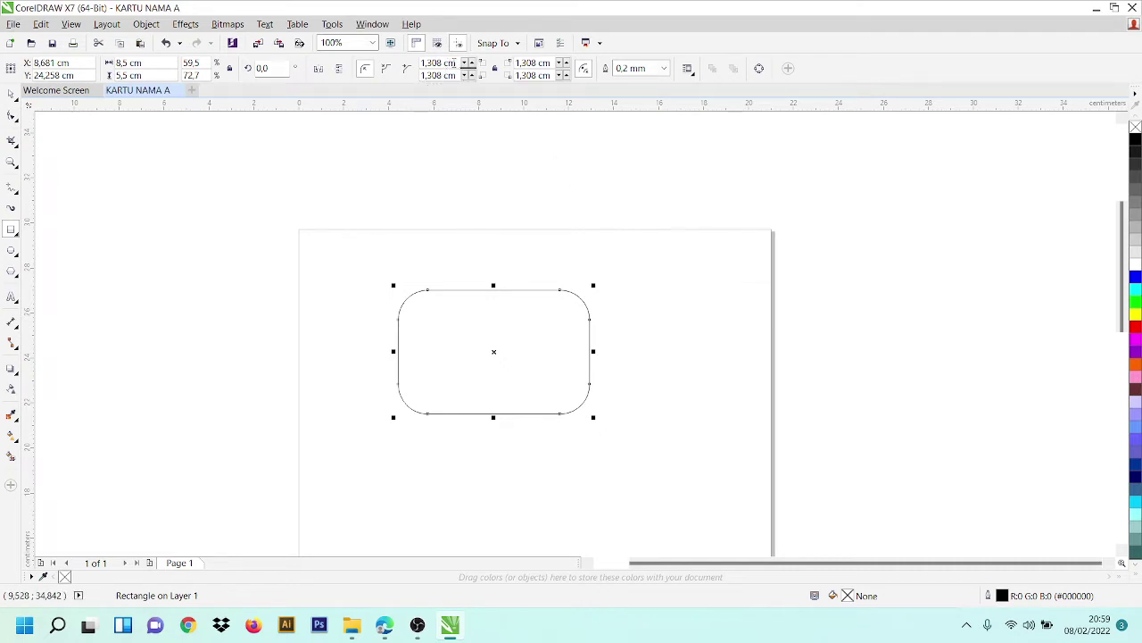
- Enter a 1,5 cm corner radius in the rectangle's corner fields, toggling the corner lock
{"action": "left_click_drag", "start_coordinate": [455, 63], "coordinate": [420, 64]}
{"action": "type", "text": "1"}
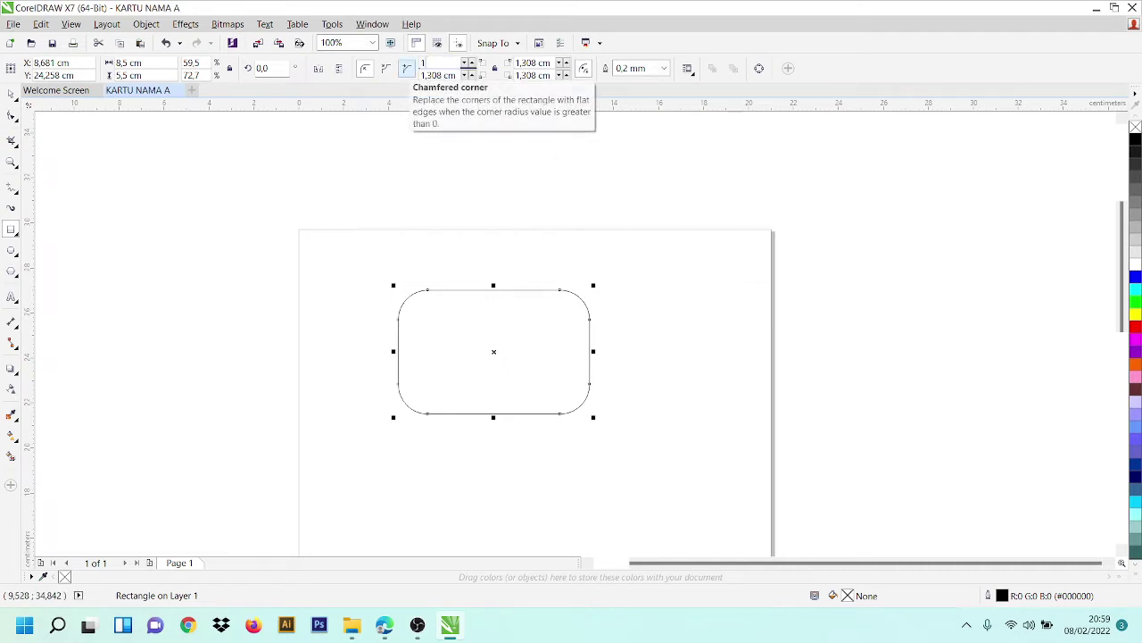
{"action": "type", "text": ",5"}
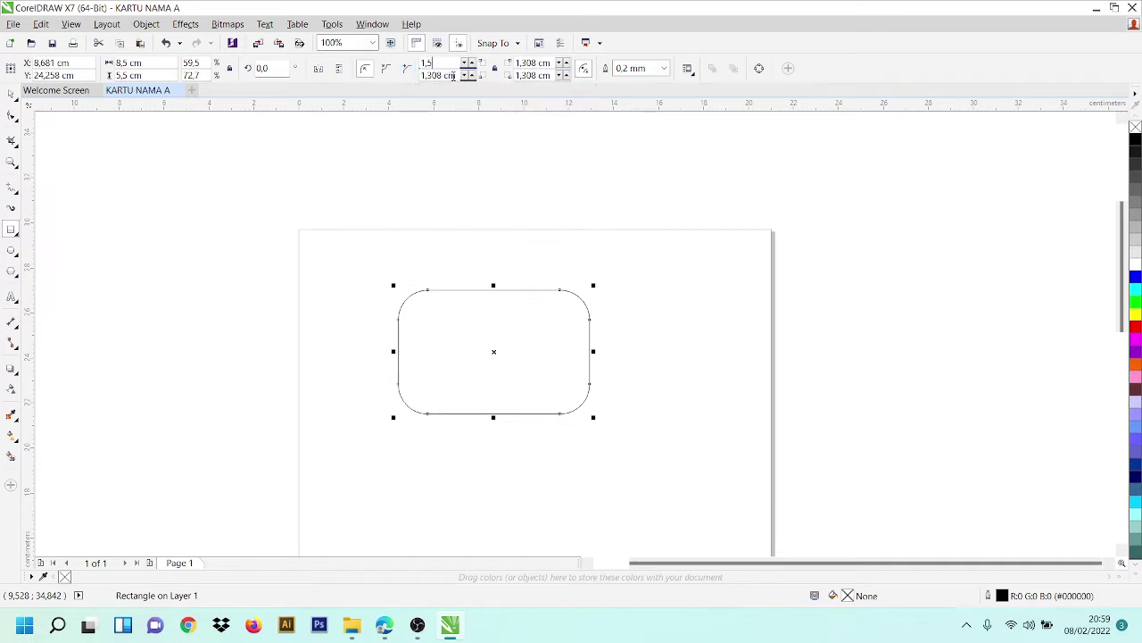
{"action": "left_click_drag", "start_coordinate": [452, 77], "coordinate": [382, 78]}
{"action": "type", "text": "1,5"}
{"action": "key", "text": "Return"}
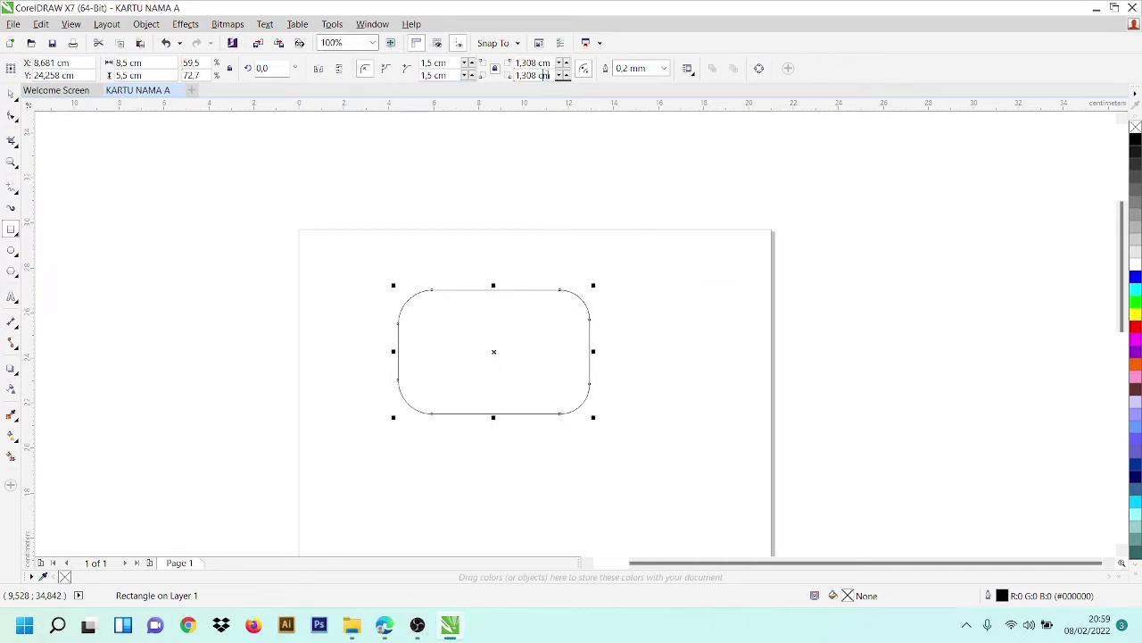
{"action": "left_click", "coordinate": [496, 69]}
{"action": "left_click", "coordinate": [557, 63]}
{"action": "type", "text": "1,5"}
{"action": "key", "text": "Tab"}
{"action": "type", "text": "1,5"}
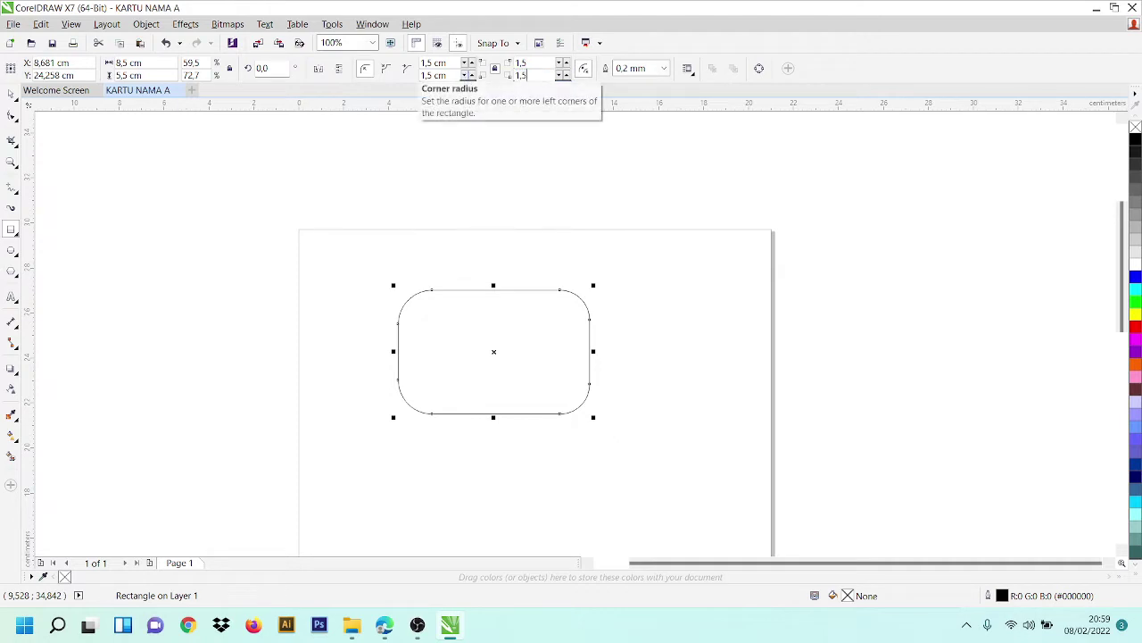
{"action": "key", "text": "Return"}
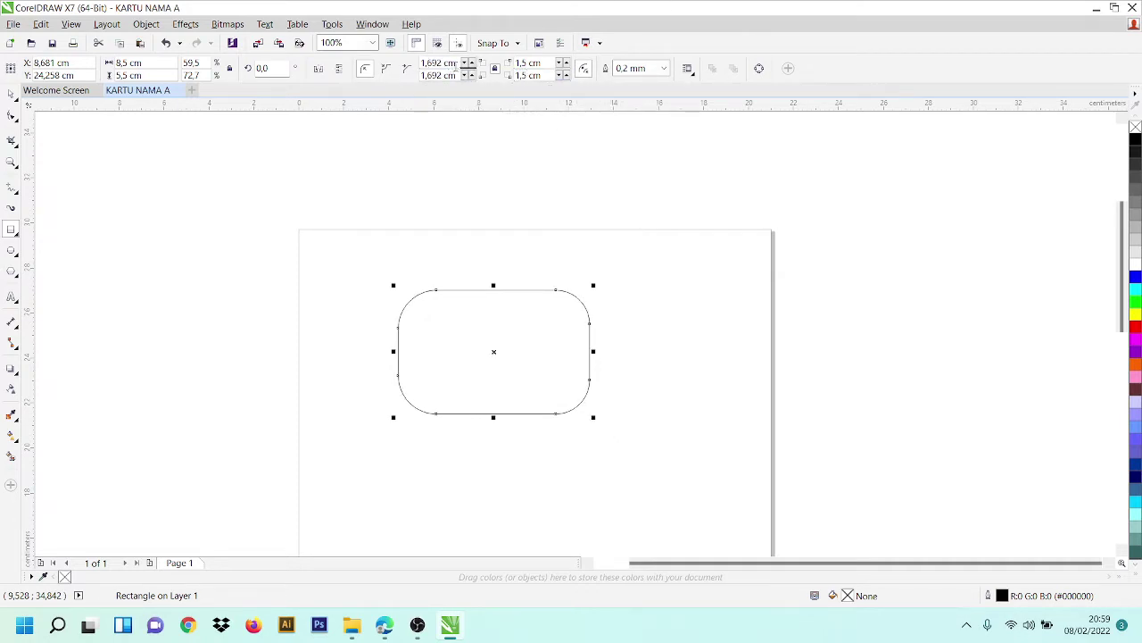
- Correct the leftover 1,692 and 1,308 cm corners so all four radii are 1,5 cm
{"action": "left_click_drag", "start_coordinate": [456, 64], "coordinate": [403, 65]}
{"action": "type", "text": "1,5"}
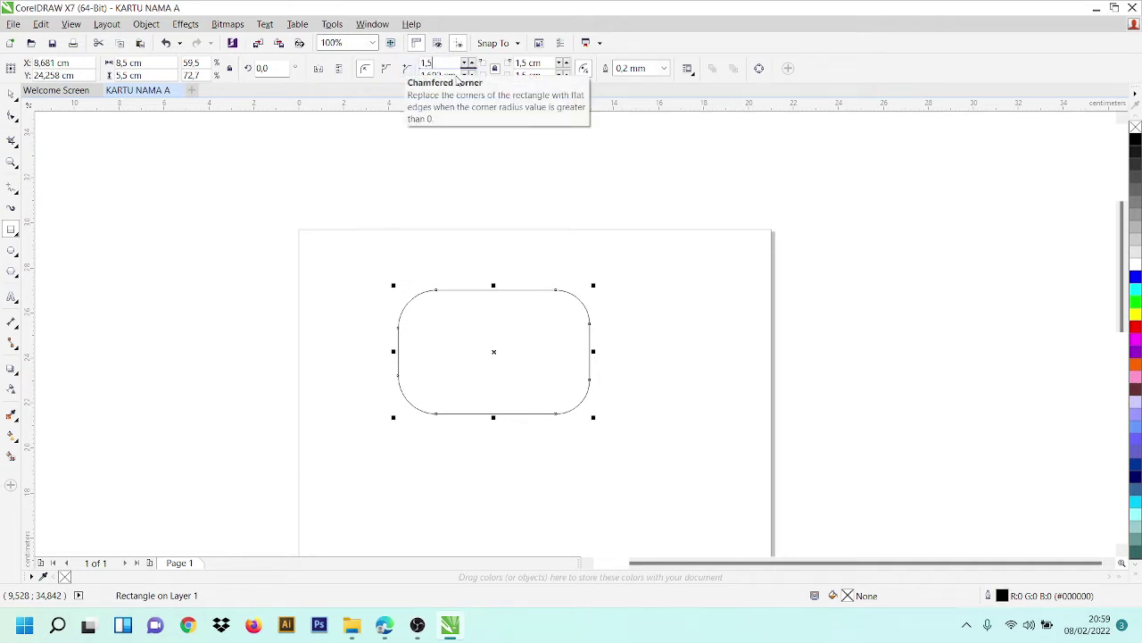
{"action": "key", "text": "Return"}
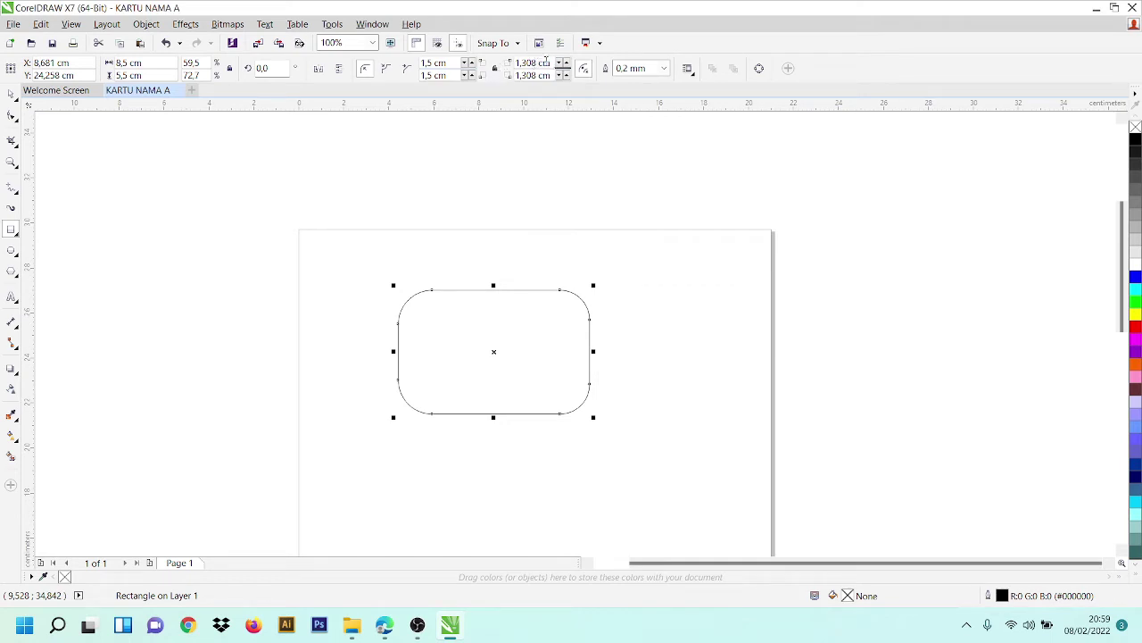
{"action": "left_click_drag", "start_coordinate": [548, 63], "coordinate": [514, 63]}
{"action": "type", "text": "1,5"}
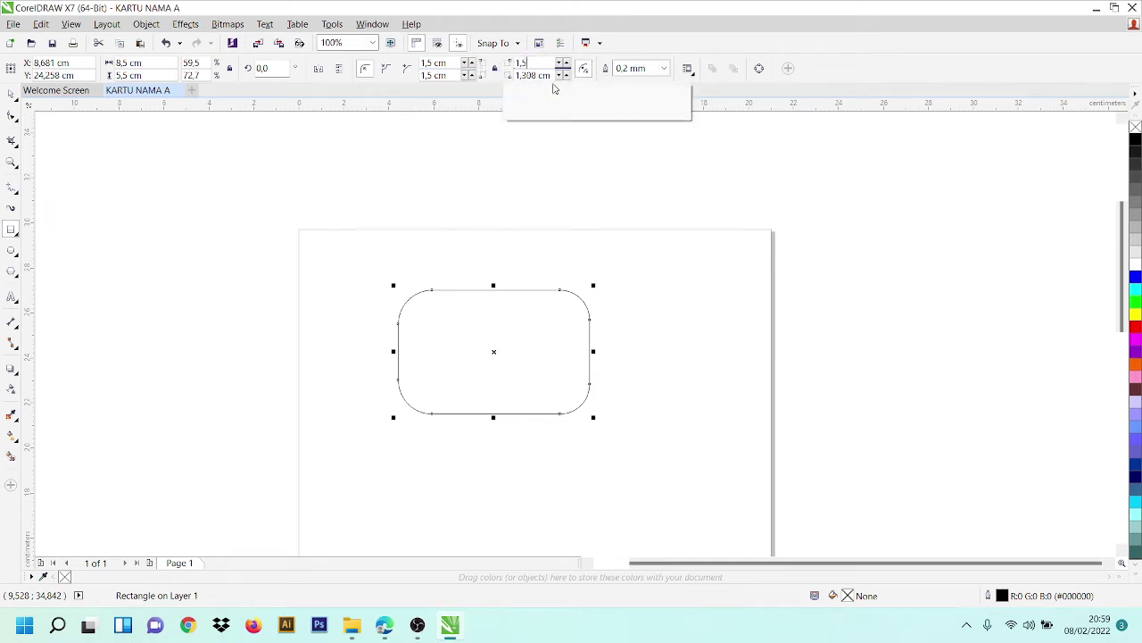
{"action": "key", "text": "Tab"}
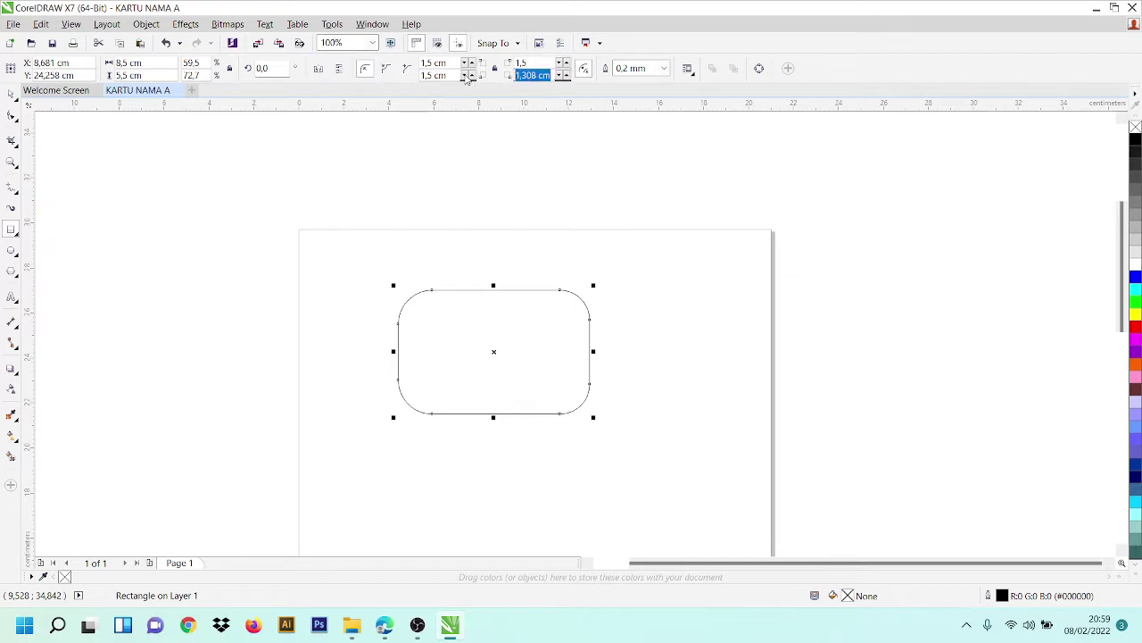
{"action": "type", "text": "1,5"}
{"action": "key", "text": "Return"}
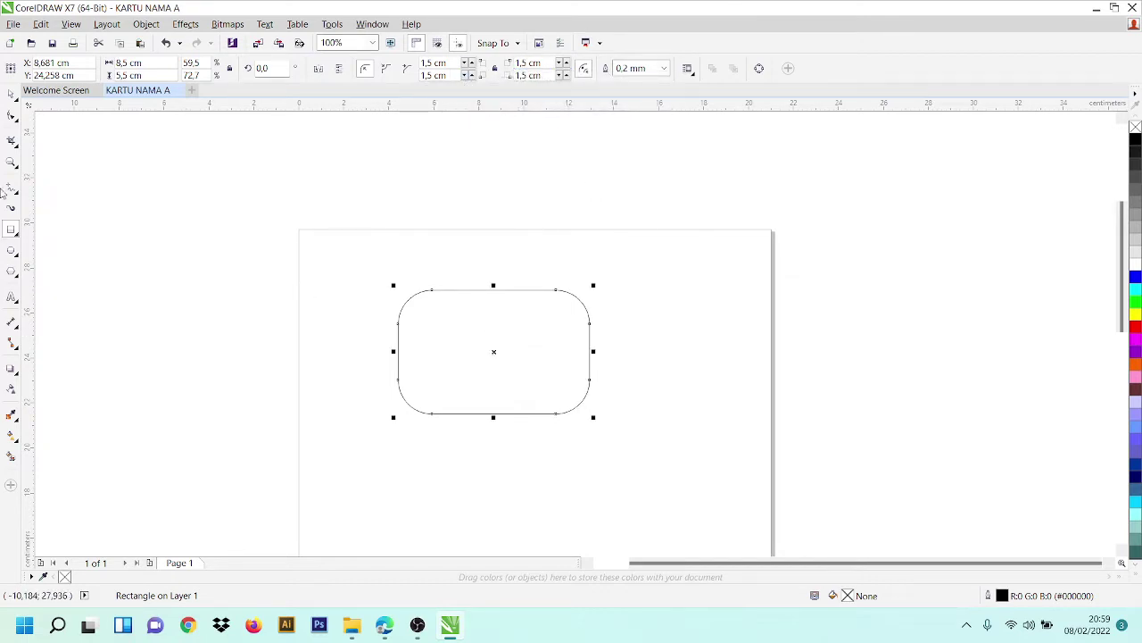
{"action": "left_click", "coordinate": [11, 93]}
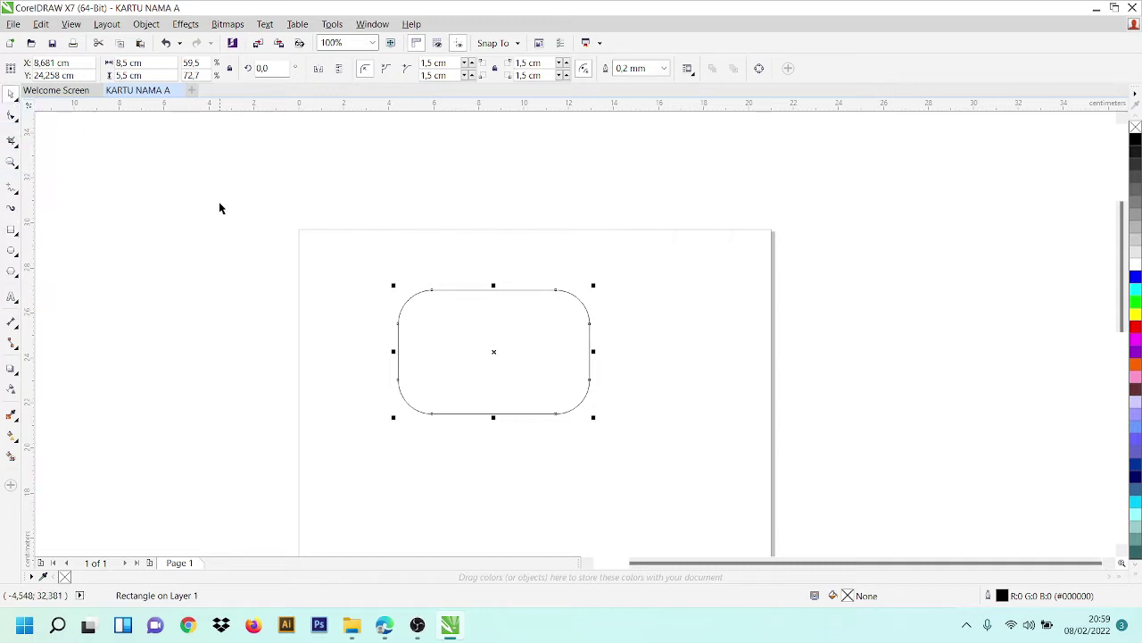
- Duplicate the rounded rectangle from the Edit menu
{"action": "left_click", "coordinate": [469, 343]}
{"action": "left_click", "coordinate": [469, 343]}
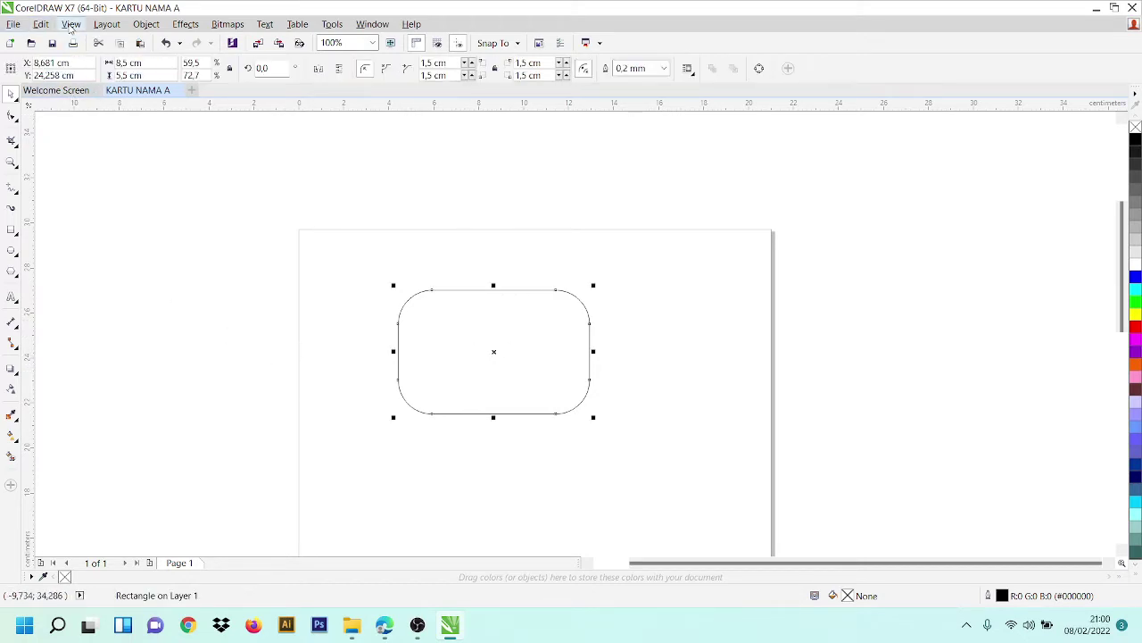
{"action": "left_click", "coordinate": [461, 426]}
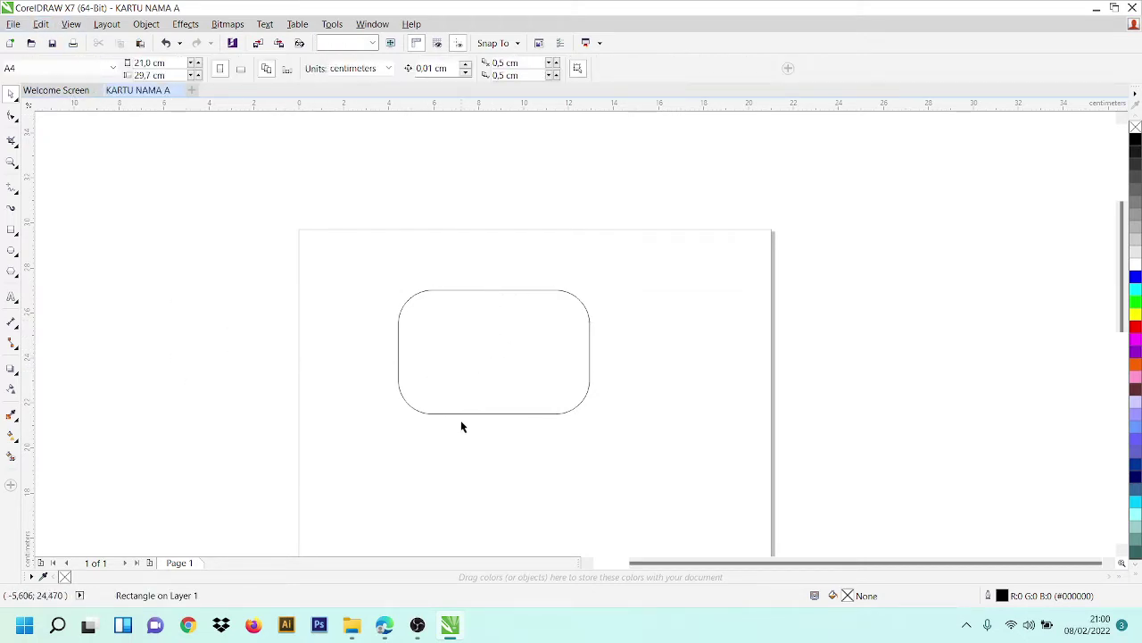
{"action": "left_click", "coordinate": [507, 336]}
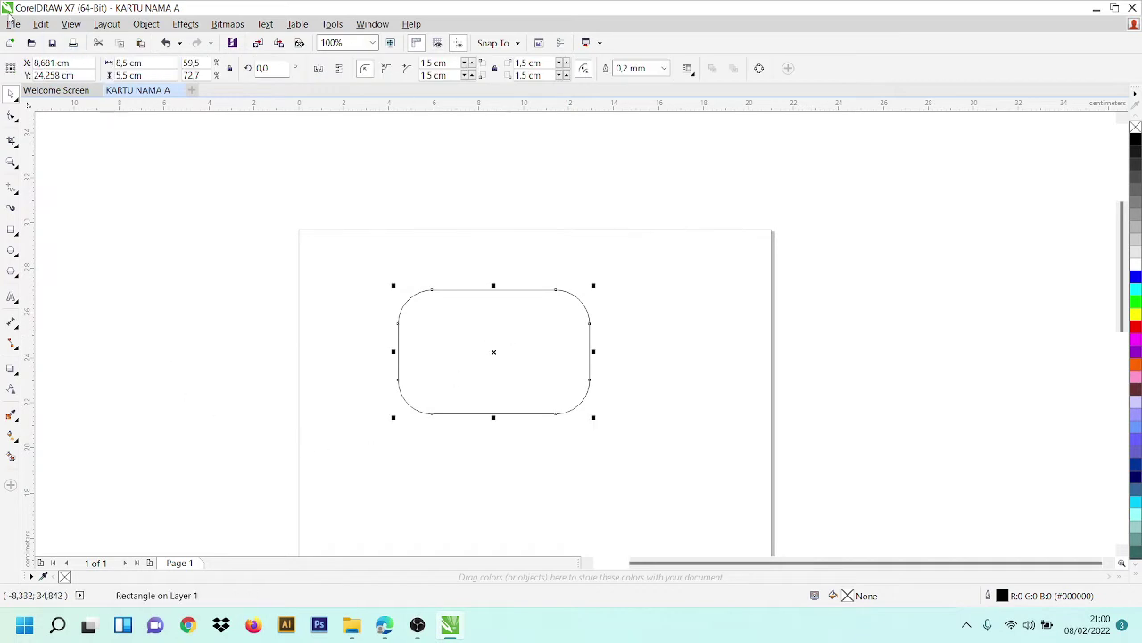
{"action": "left_click", "coordinate": [45, 25]}
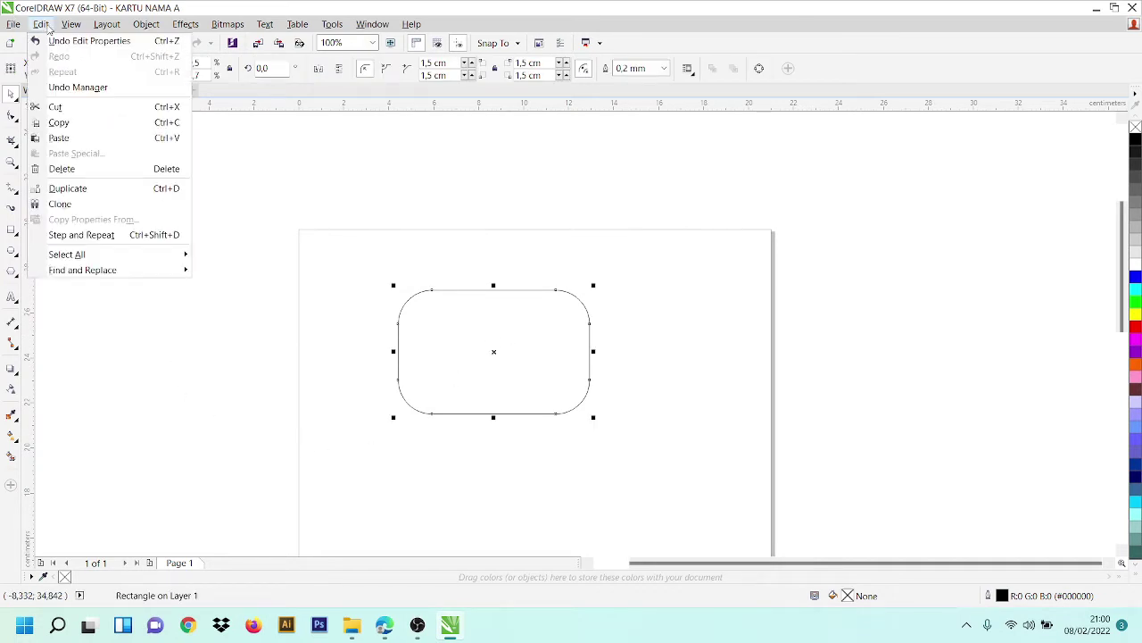
{"action": "left_click", "coordinate": [97, 190]}
- Drag the copy right and the original upper-left so the two cards sit side by side
{"action": "left_click_drag", "start_coordinate": [487, 362], "coordinate": [643, 385]}
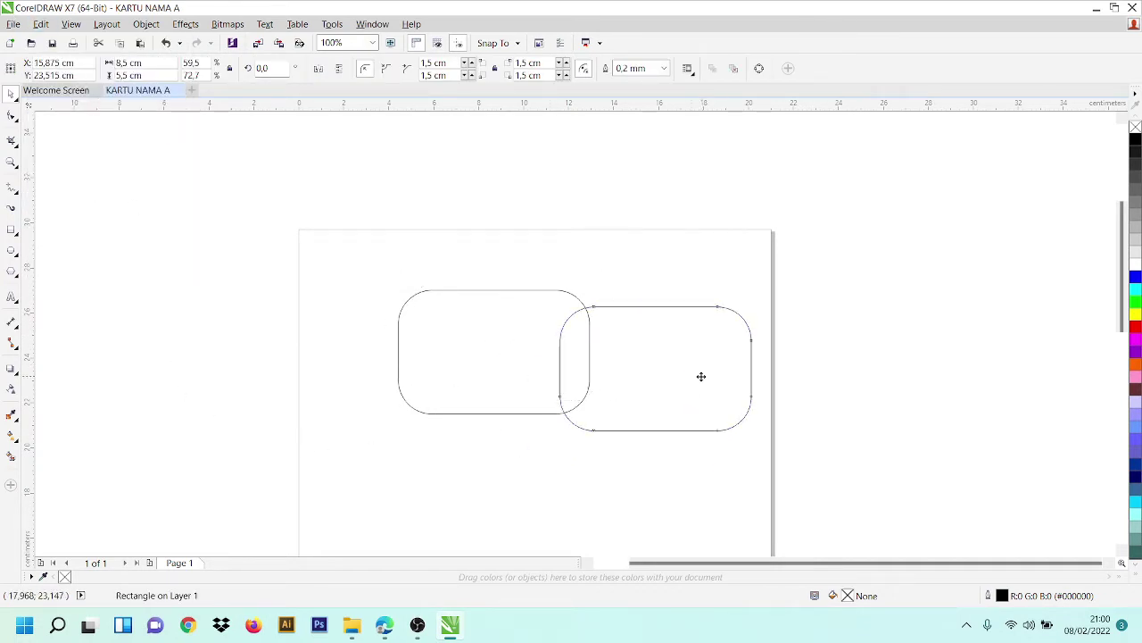
{"action": "left_click_drag", "start_coordinate": [516, 343], "coordinate": [432, 301]}
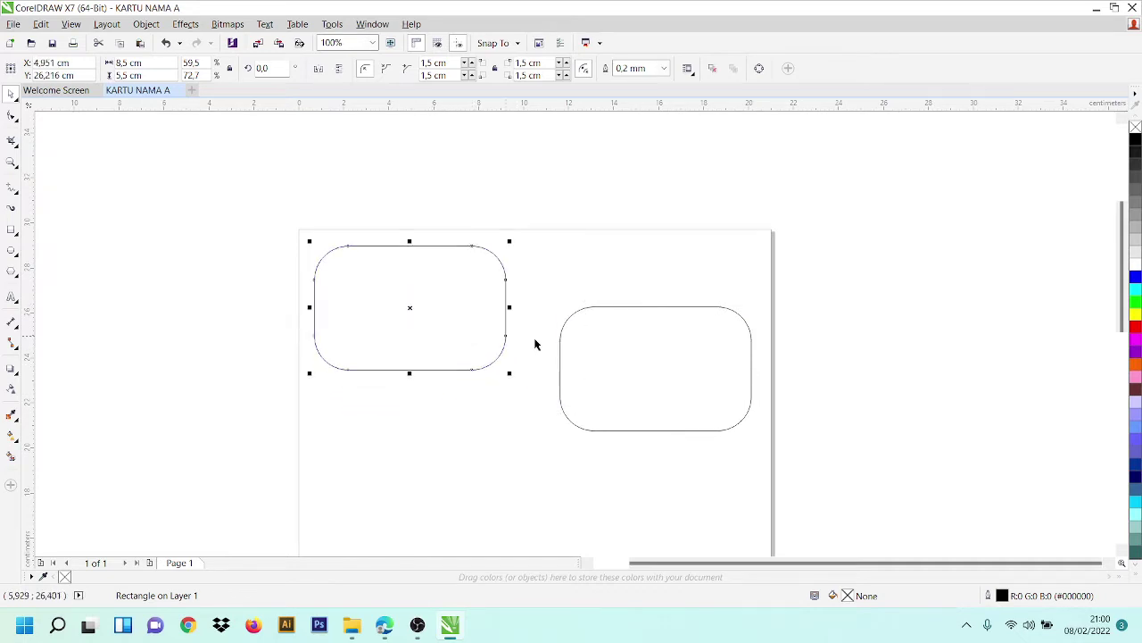
{"action": "left_click", "coordinate": [670, 377]}
{"action": "left_click_drag", "start_coordinate": [670, 377], "coordinate": [666, 331]}
{"action": "left_click", "coordinate": [470, 303]}
{"action": "left_click_drag", "start_coordinate": [408, 267], "coordinate": [448, 282]}
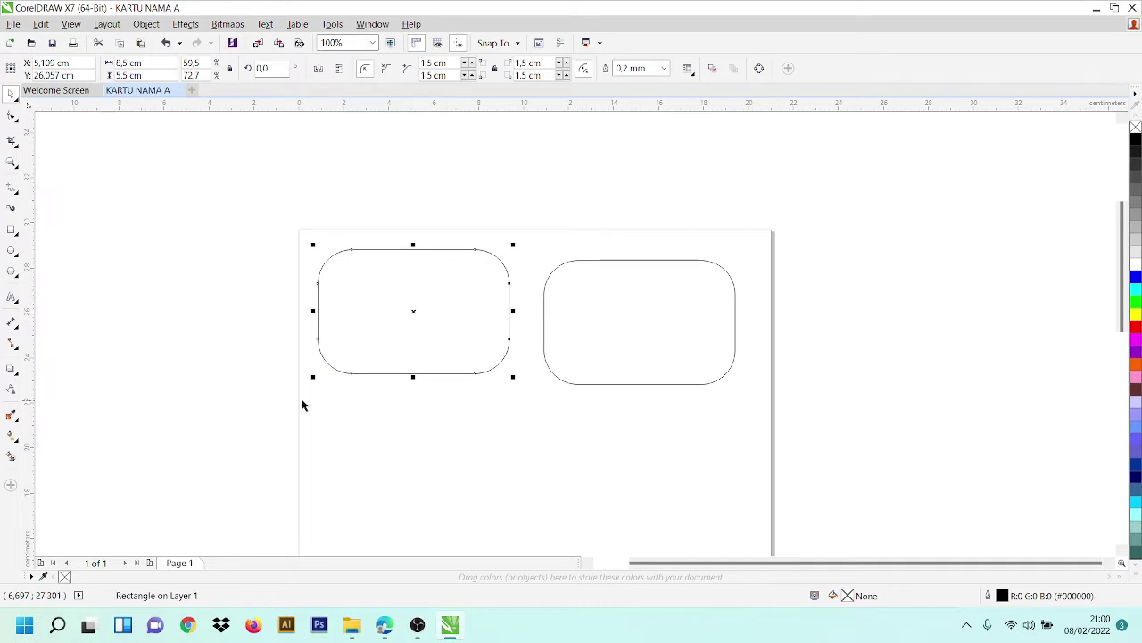
- Fill the left rounded rectangle with cyan #00C8FF using the Smart Fill tool
{"action": "left_click", "coordinate": [11, 457]}
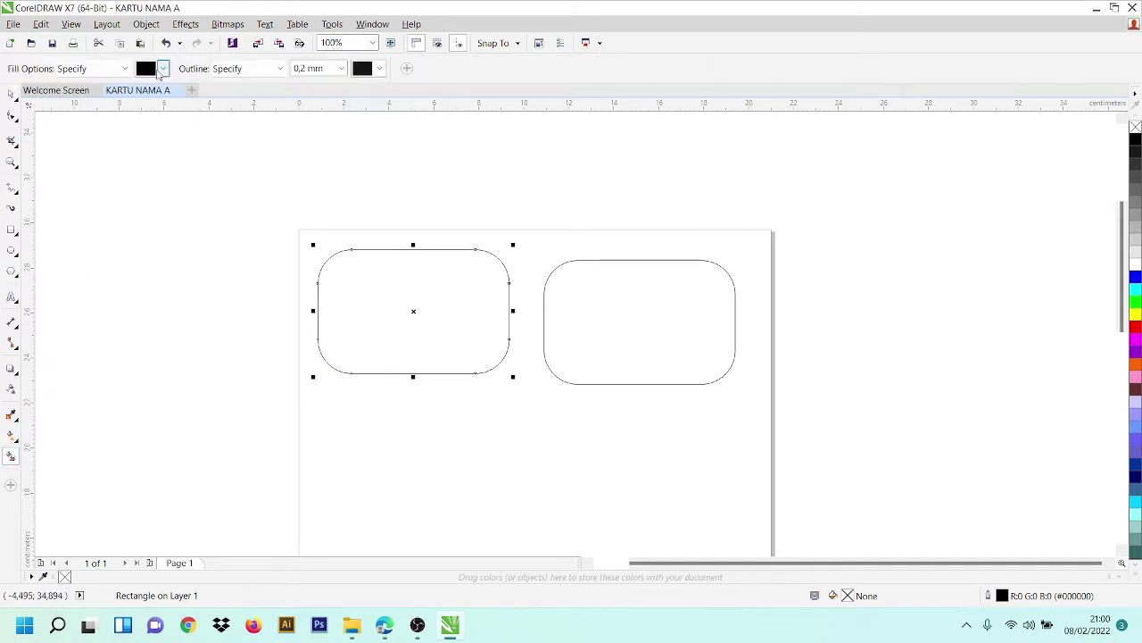
{"action": "left_click", "coordinate": [162, 68]}
{"action": "left_click", "coordinate": [185, 183]}
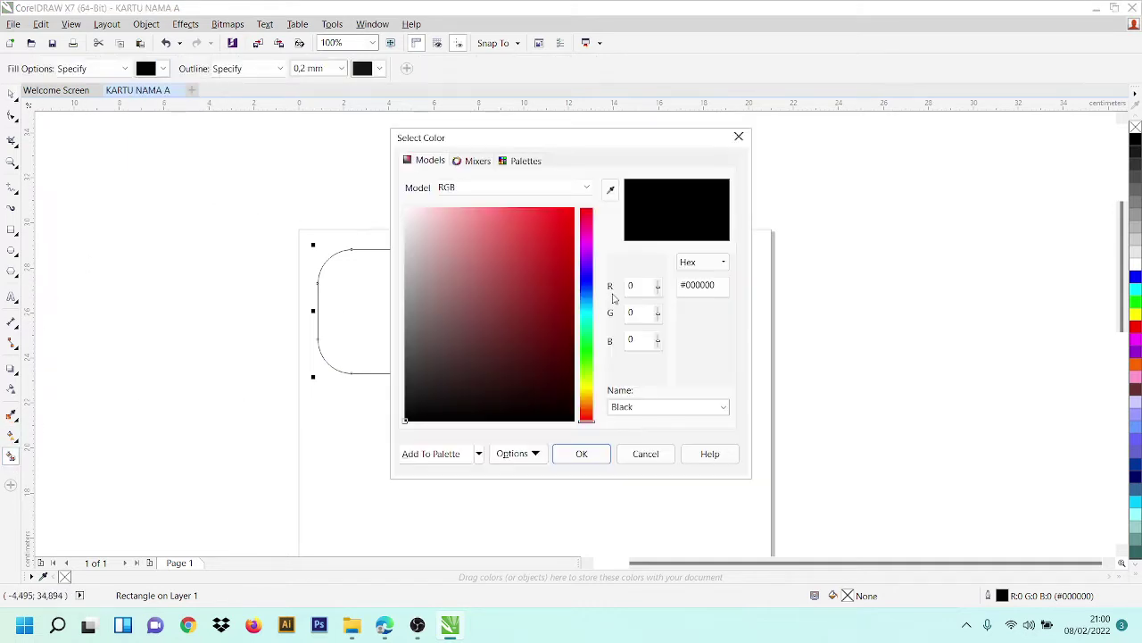
{"action": "left_click", "coordinate": [587, 305]}
{"action": "left_click", "coordinate": [574, 208]}
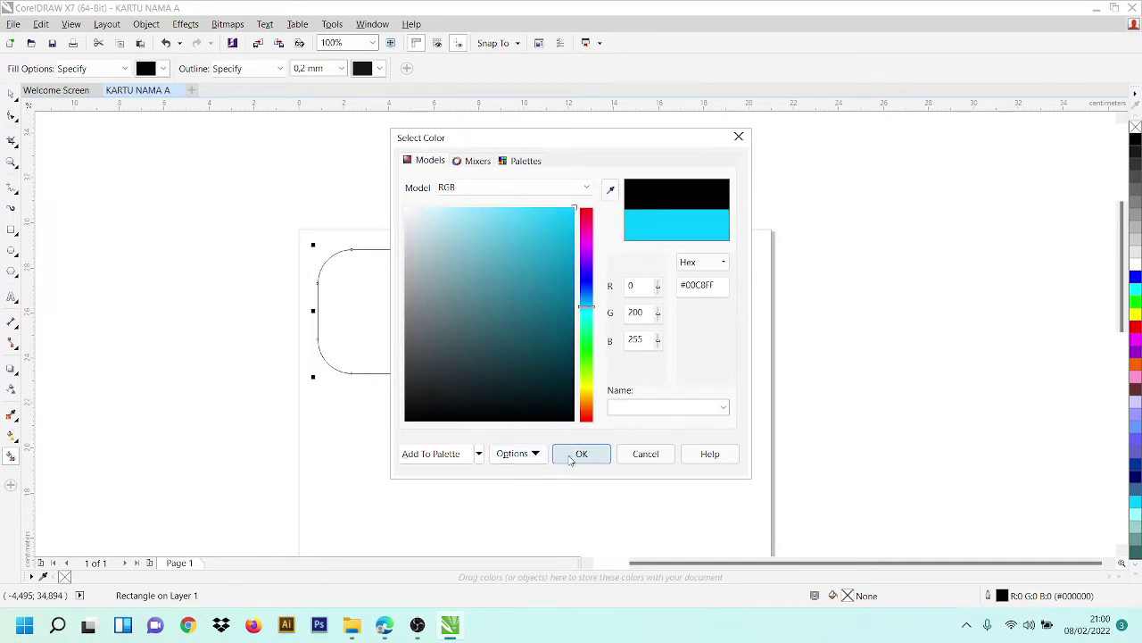
{"action": "left_click", "coordinate": [581, 453]}
{"action": "left_click", "coordinate": [380, 311]}
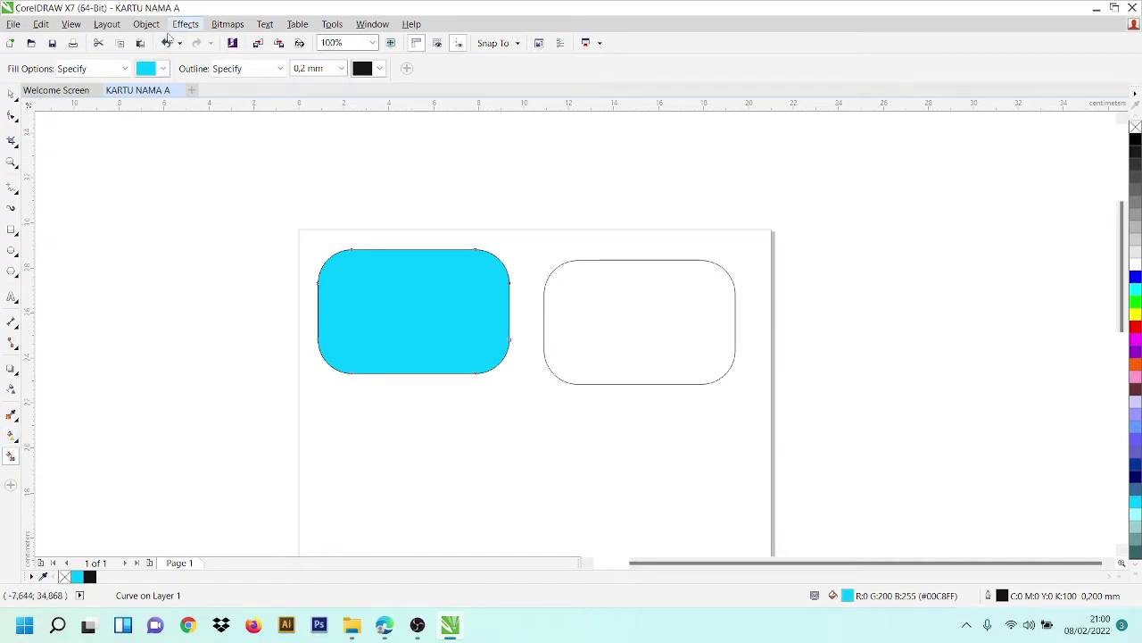
- Change the Smart Fill colour to white
{"action": "left_click", "coordinate": [163, 69]}
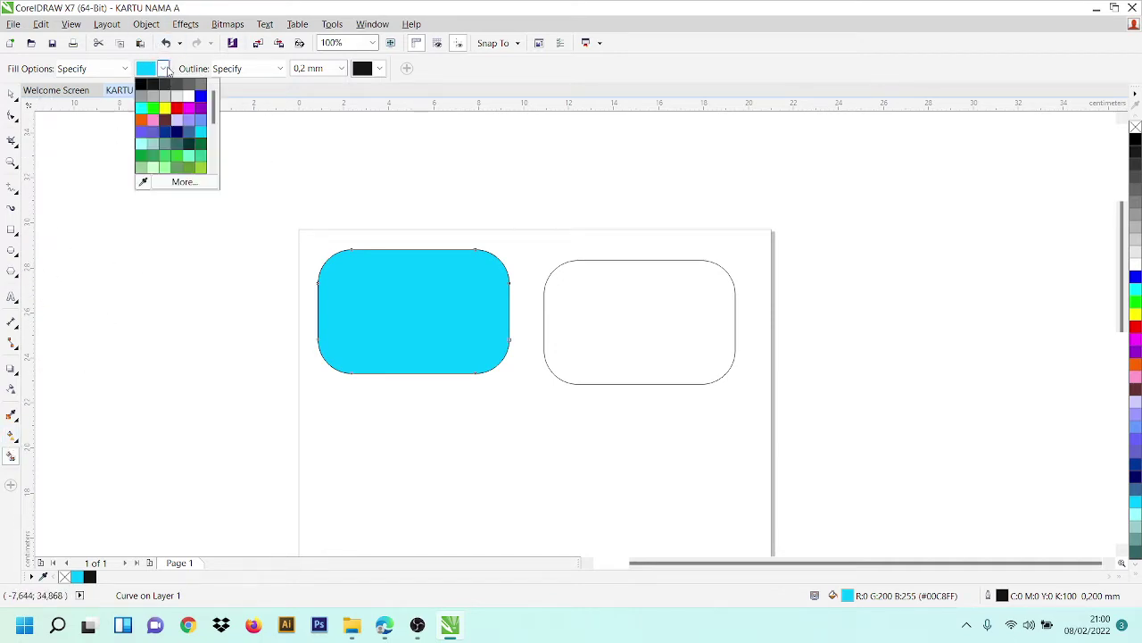
{"action": "left_click", "coordinate": [187, 184]}
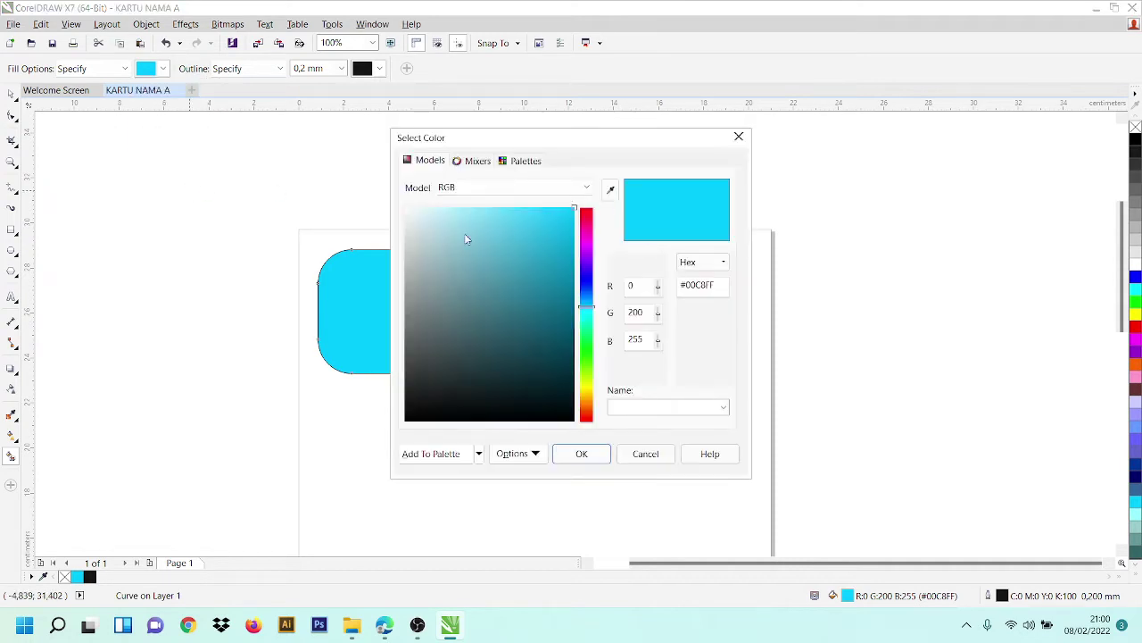
{"action": "left_click_drag", "start_coordinate": [465, 238], "coordinate": [298, 143]}
{"action": "left_click", "coordinate": [581, 453]}
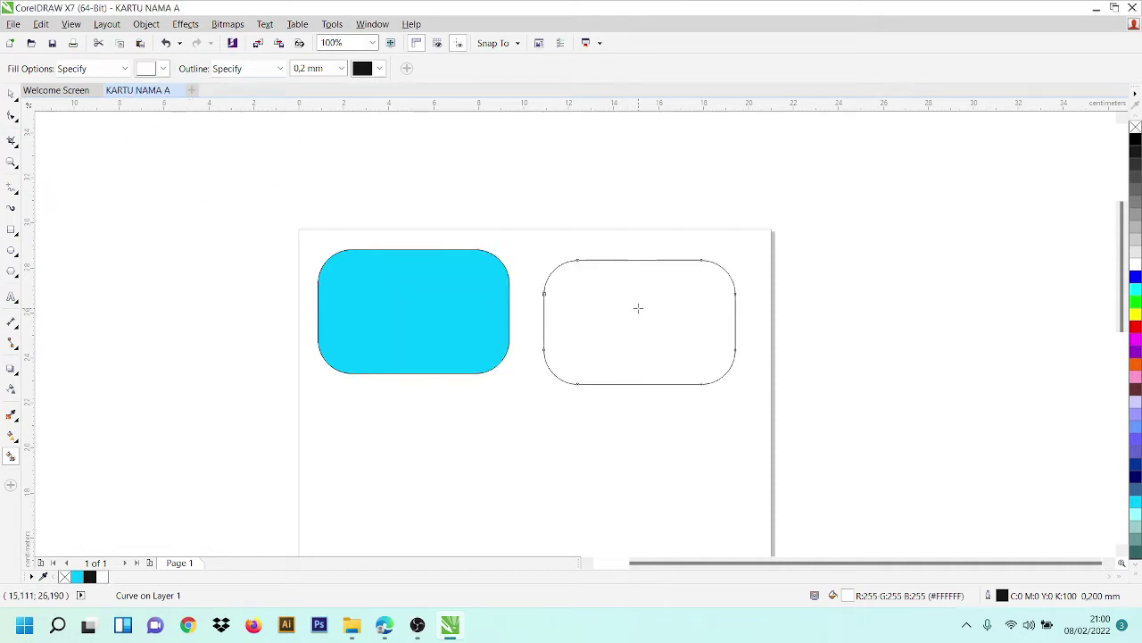
- Move the cyan card aside and delete the unfilled outline rectangle beneath it
{"action": "left_click", "coordinate": [13, 98]}
{"action": "left_click", "coordinate": [475, 323]}
{"action": "left_click_drag", "start_coordinate": [433, 289], "coordinate": [456, 381]}
{"action": "left_click", "coordinate": [385, 290]}
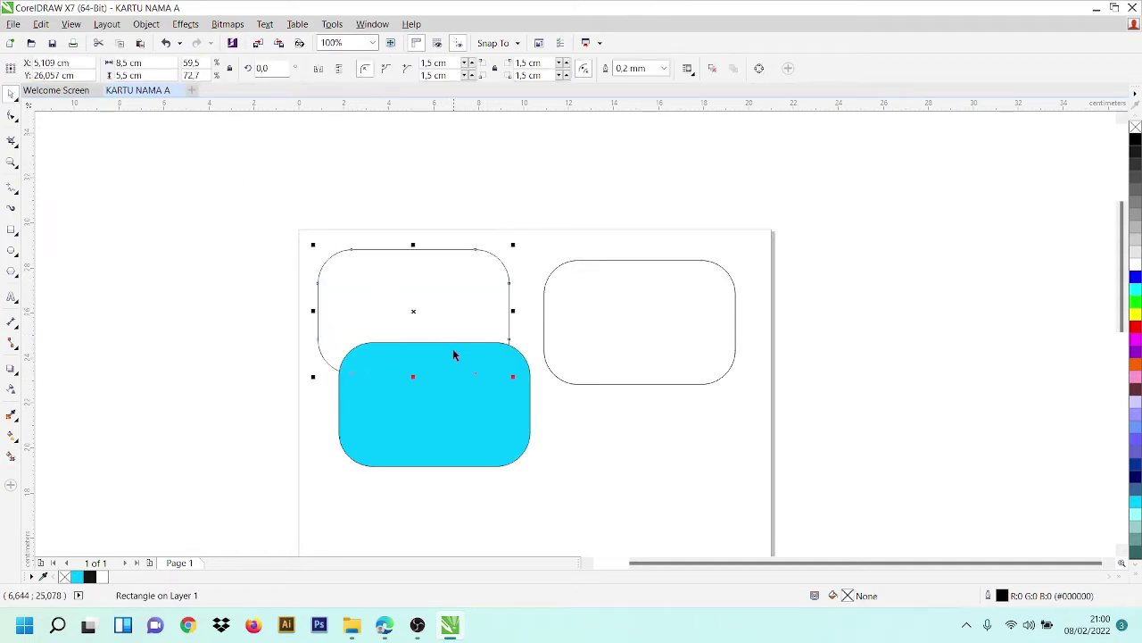
{"action": "left_click", "coordinate": [165, 45]}
{"action": "left_click_drag", "start_coordinate": [446, 331], "coordinate": [471, 374]}
{"action": "left_click", "coordinate": [454, 289]}
{"action": "key", "text": "Delete"}
- Return the cyan card, then delete the right outlined rectangle and the spare white rectangle
{"action": "left_click", "coordinate": [477, 426]}
{"action": "left_click_drag", "start_coordinate": [612, 329], "coordinate": [669, 320]}
{"action": "left_click", "coordinate": [658, 334]}
{"action": "key", "text": "Delete"}
{"action": "left_click", "coordinate": [515, 418]}
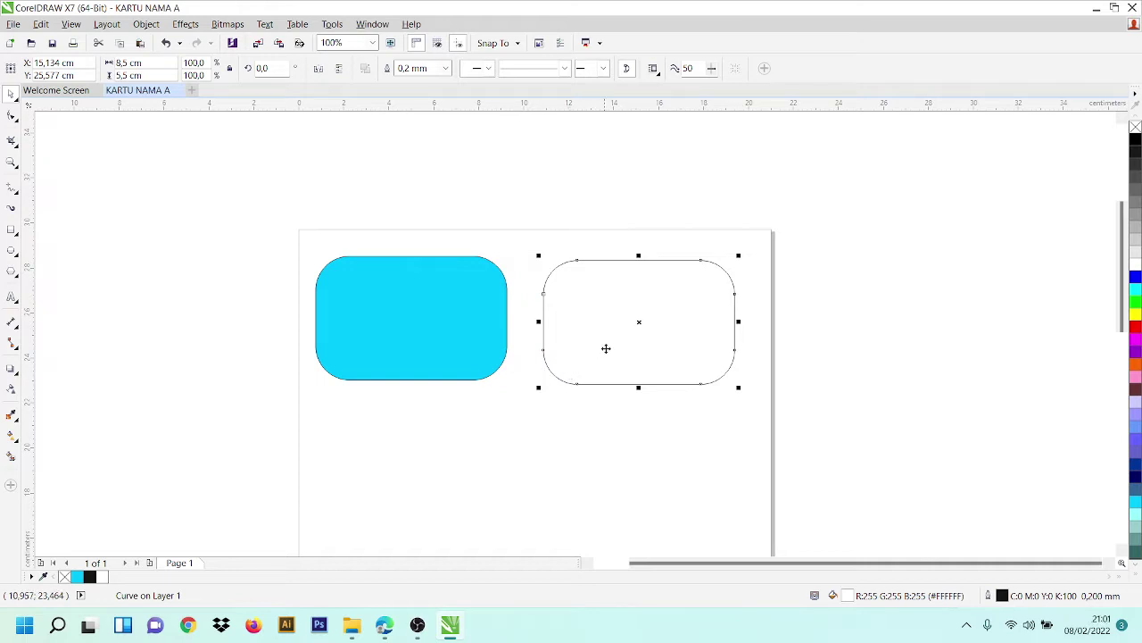
{"action": "left_click_drag", "start_coordinate": [671, 319], "coordinate": [699, 261]}
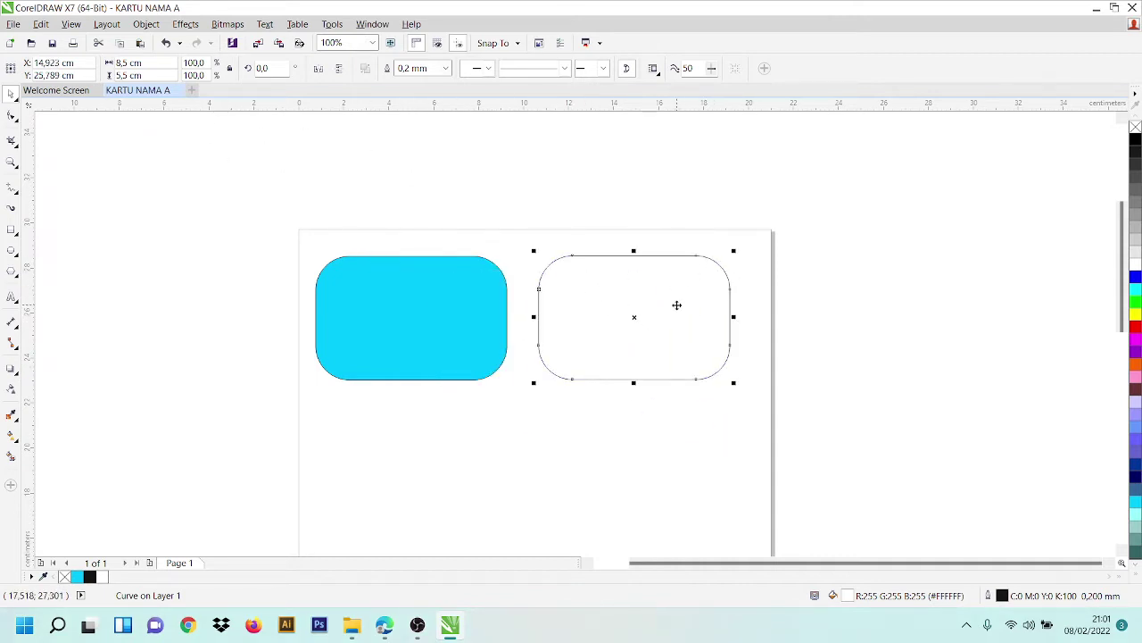
{"action": "key", "text": "Delete"}
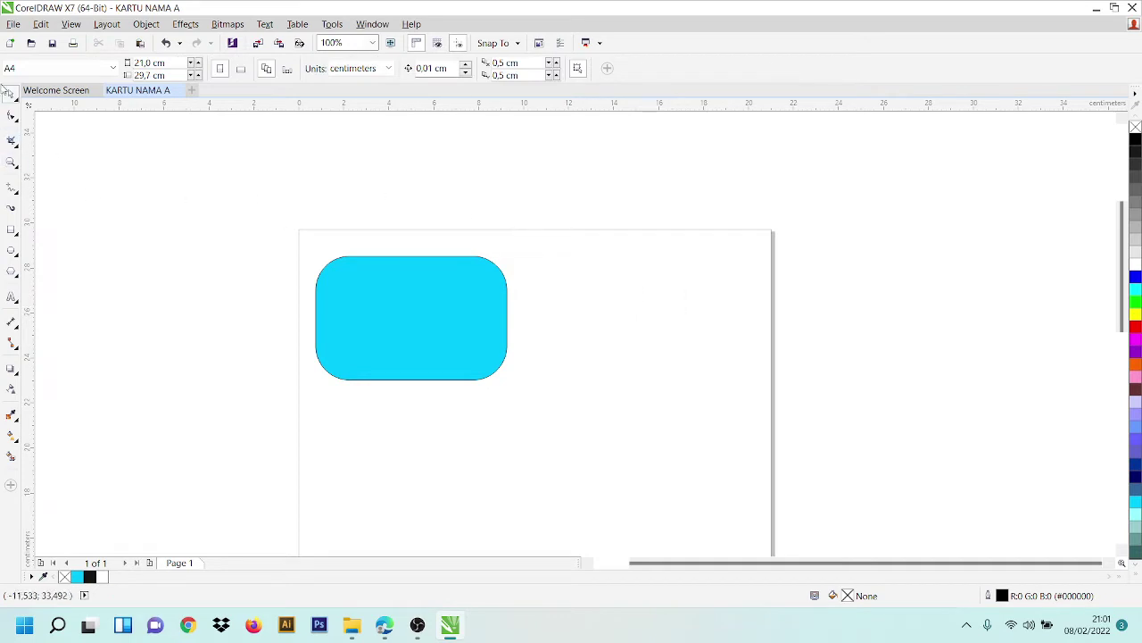
- Draw a new rectangle right of the cyan card and size it 8,0 × 4,5 cm
{"action": "left_click", "coordinate": [10, 228]}
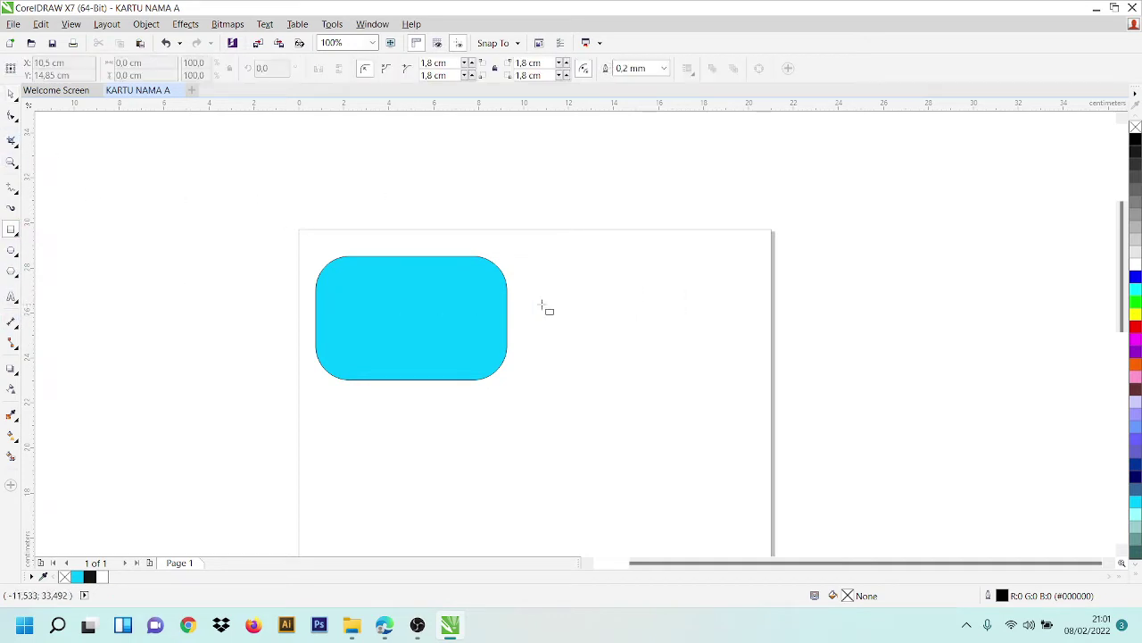
{"action": "left_click_drag", "start_coordinate": [536, 279], "coordinate": [749, 411]}
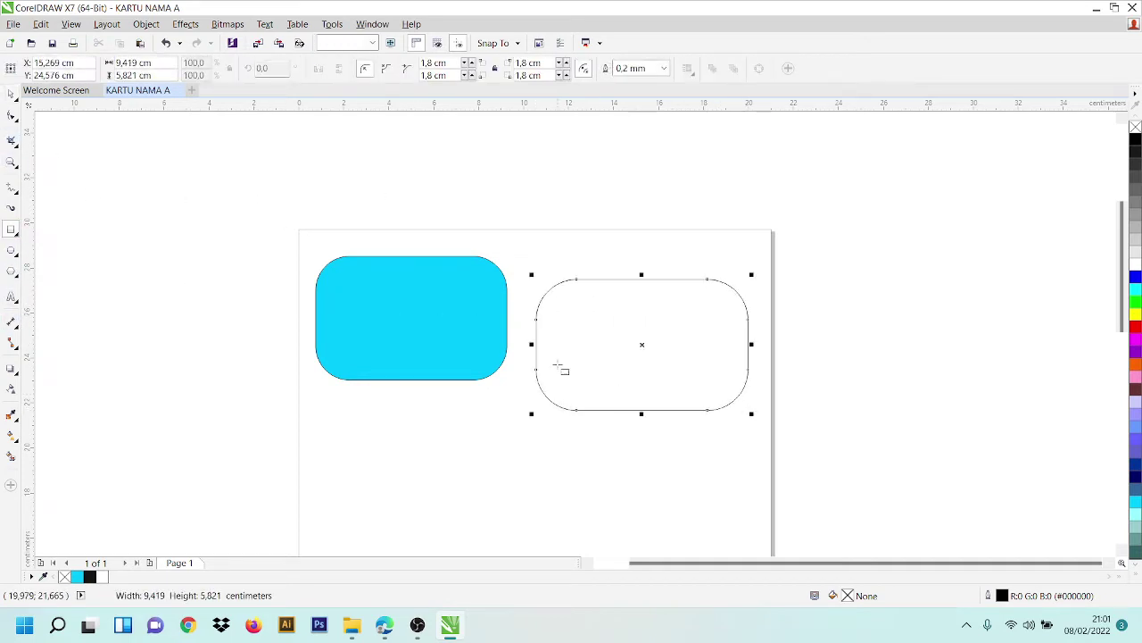
{"action": "left_click", "coordinate": [158, 65]}
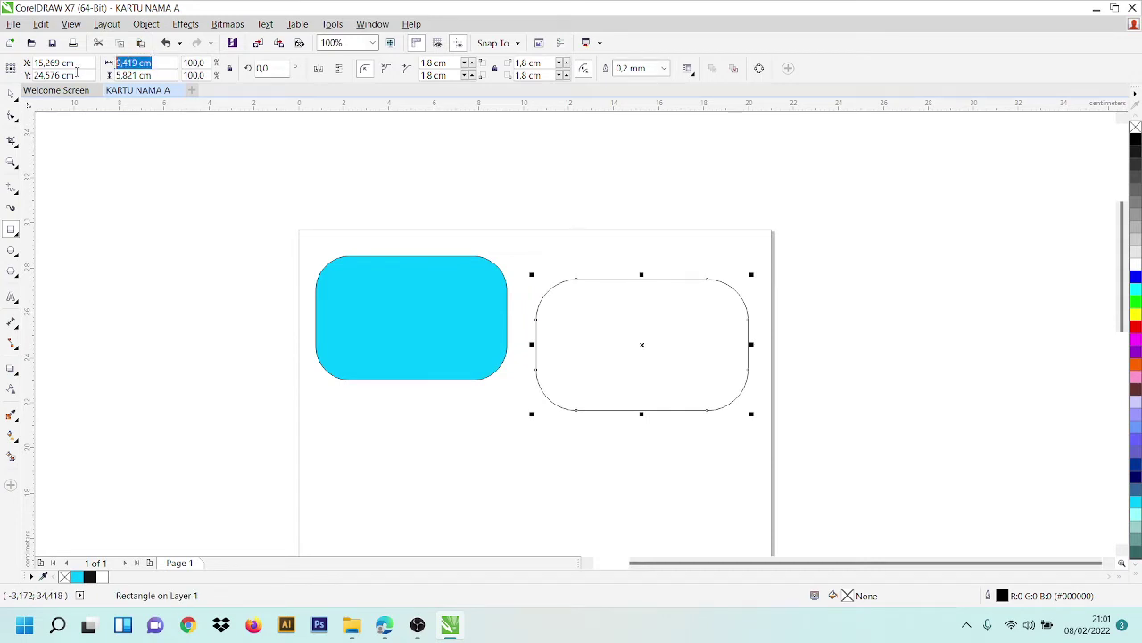
{"action": "type", "text": "8"}
{"action": "left_click", "coordinate": [132, 75]}
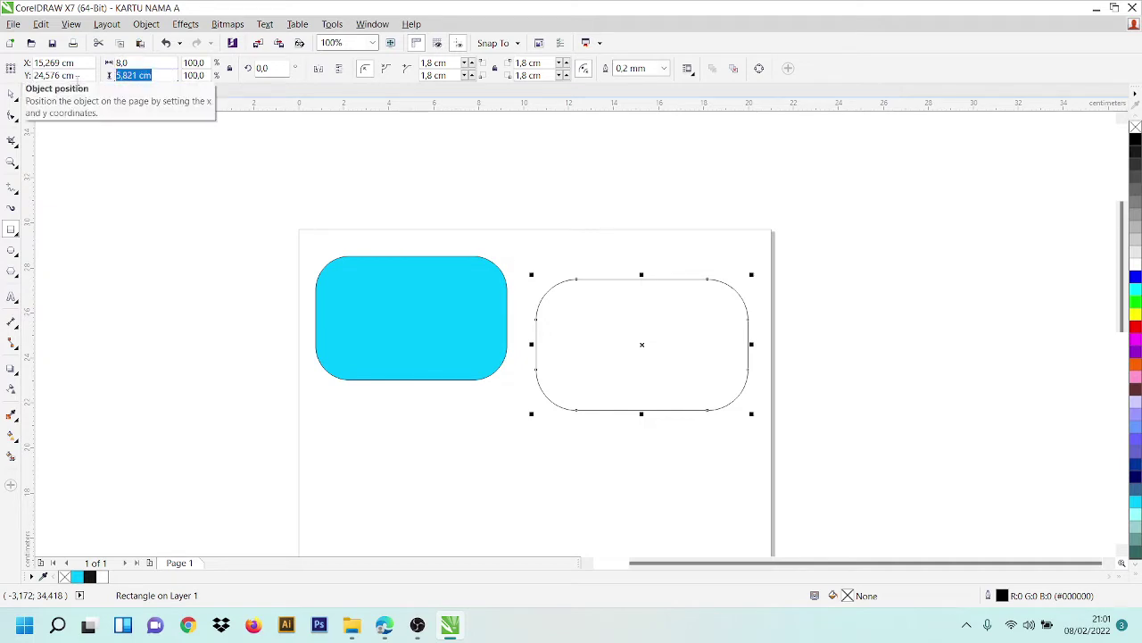
{"action": "type", "text": "4,5"}
{"action": "key", "text": "Return"}
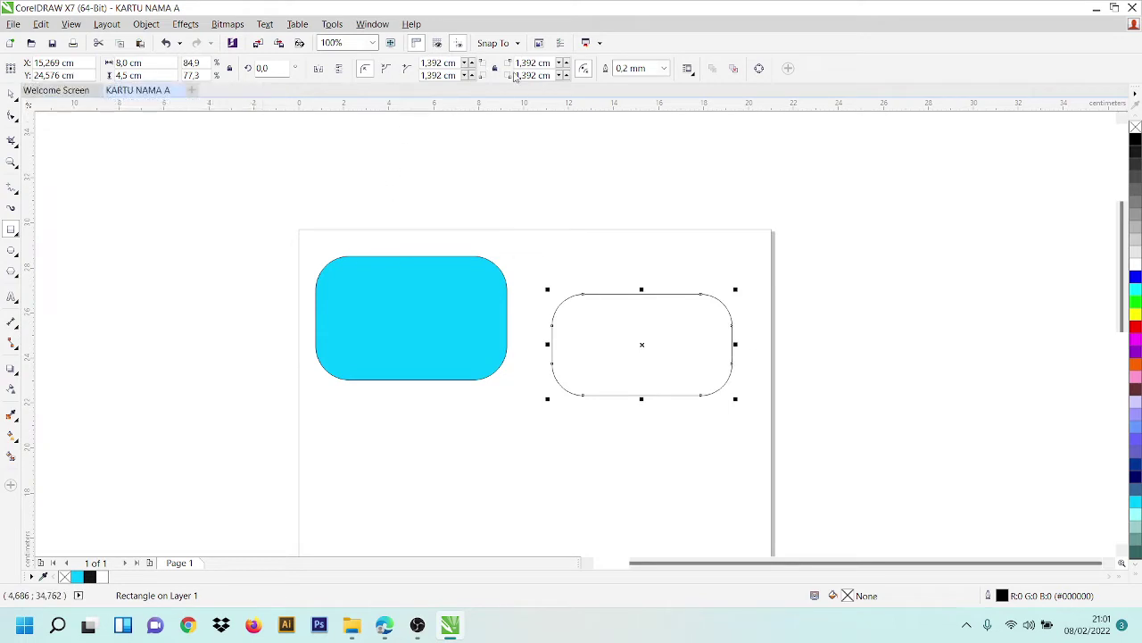
- Set the top corner radii to 0 and the bottom corner radii to 1,5 cm
{"action": "left_click", "coordinate": [454, 62]}
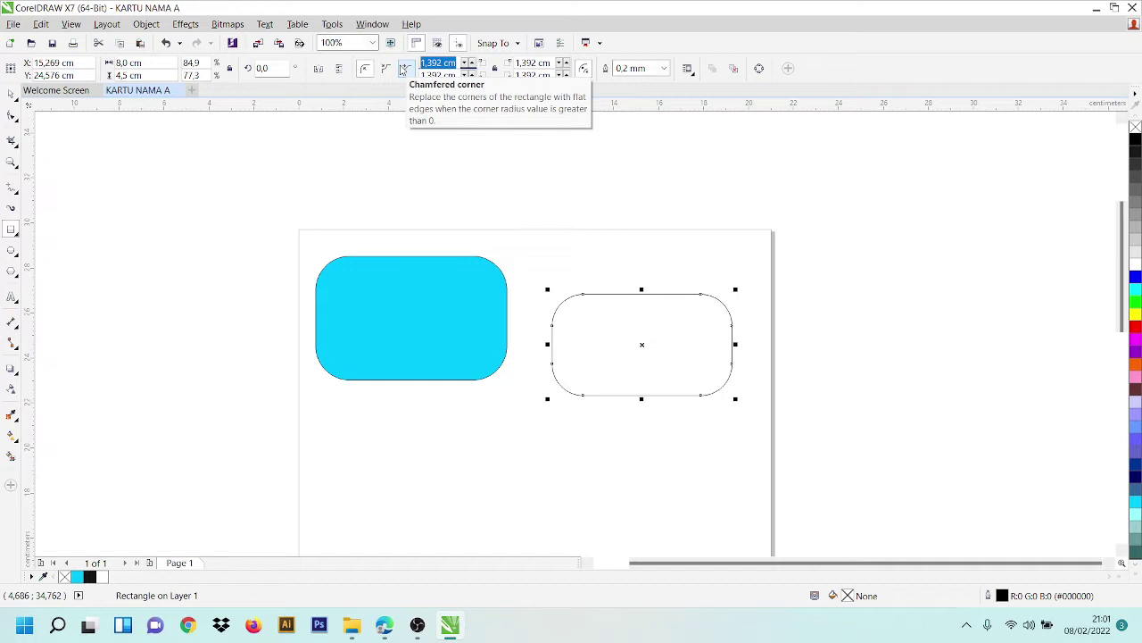
{"action": "type", "text": "0"}
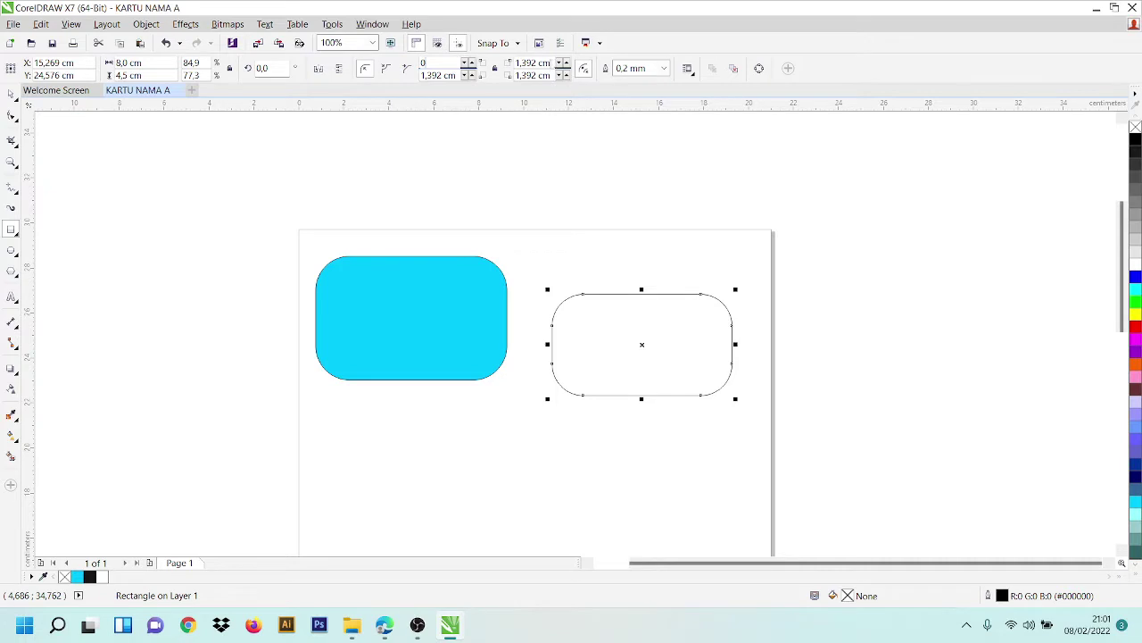
{"action": "double_click", "coordinate": [544, 62]}
{"action": "left_click", "coordinate": [545, 62]}
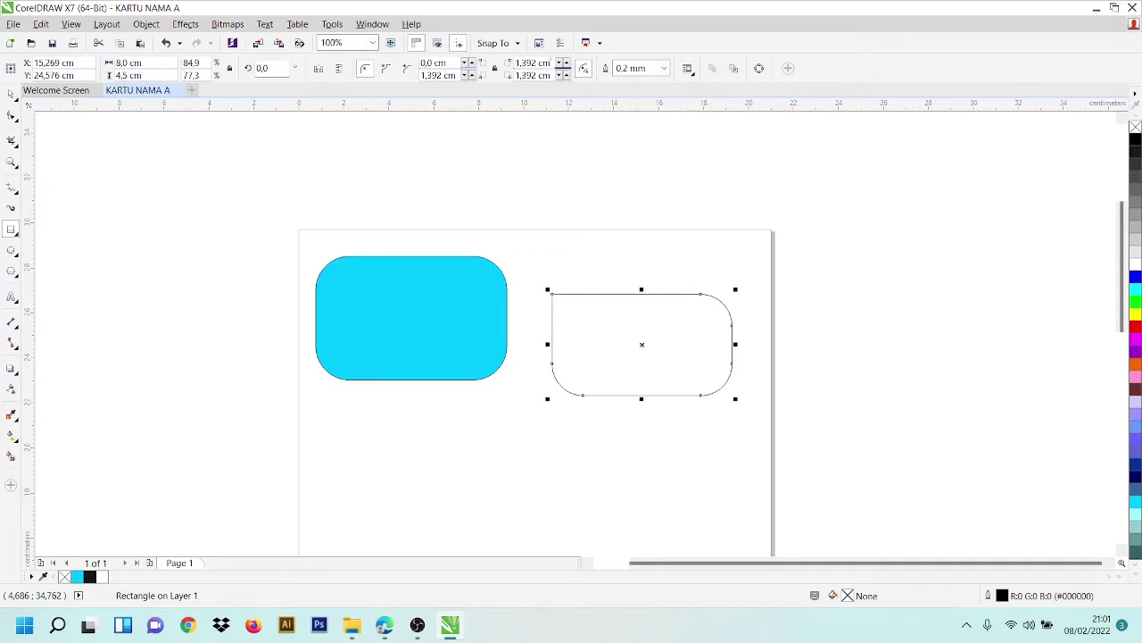
{"action": "triple_click", "coordinate": [550, 62]}
{"action": "type", "text": "0"}
{"action": "triple_click", "coordinate": [442, 75]}
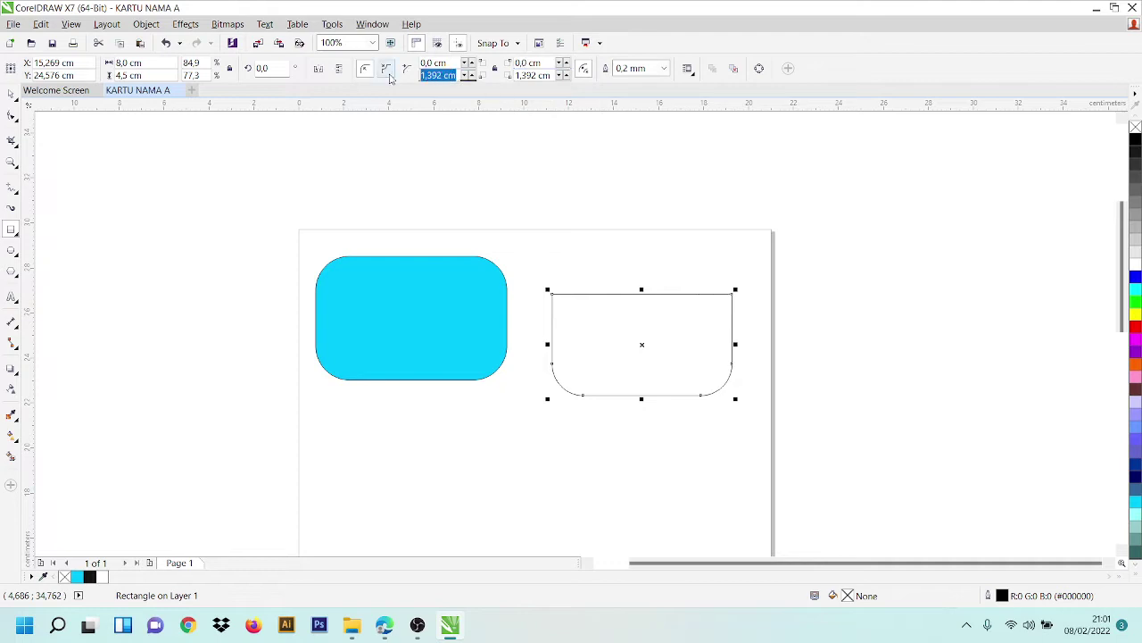
{"action": "type", "text": "1,5"}
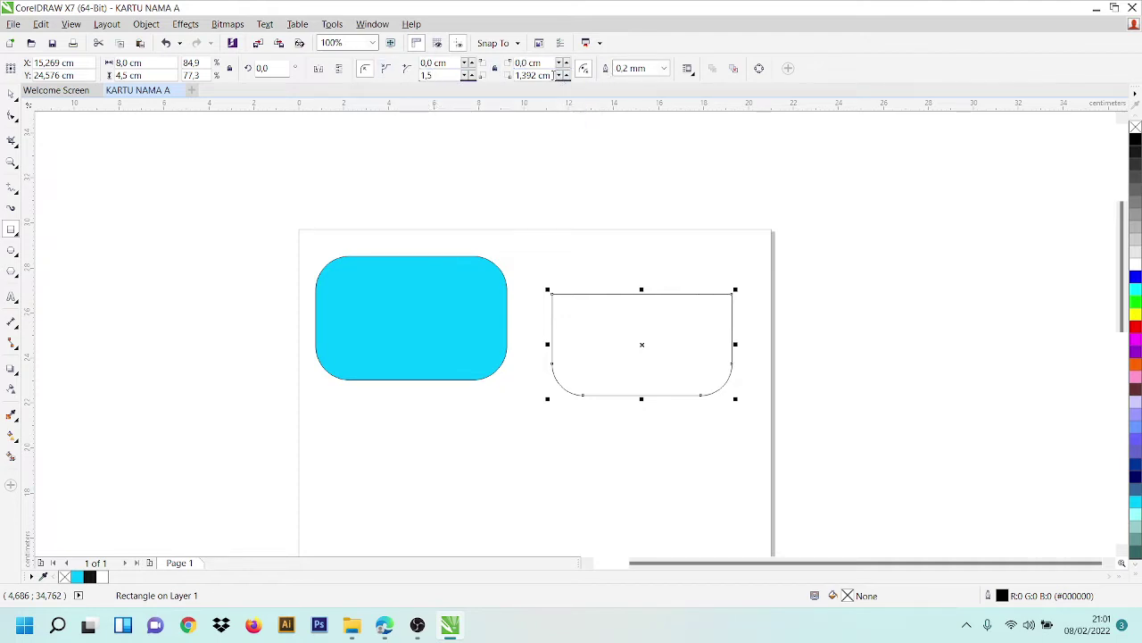
{"action": "triple_click", "coordinate": [552, 75]}
{"action": "type", "text": "1,5"}
{"action": "key", "text": "Return"}
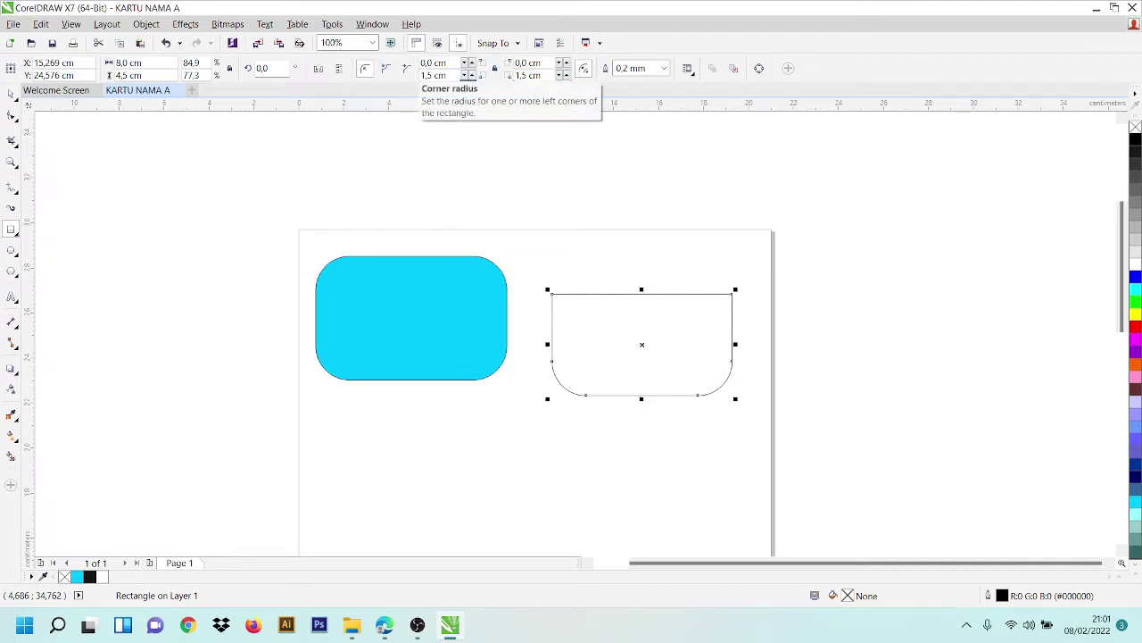
- Snap the new rectangle against the cyan card and make a filled shape from it with Smart Fill
{"action": "left_click", "coordinate": [12, 93]}
{"action": "left_click_drag", "start_coordinate": [686, 342], "coordinate": [592, 380]}
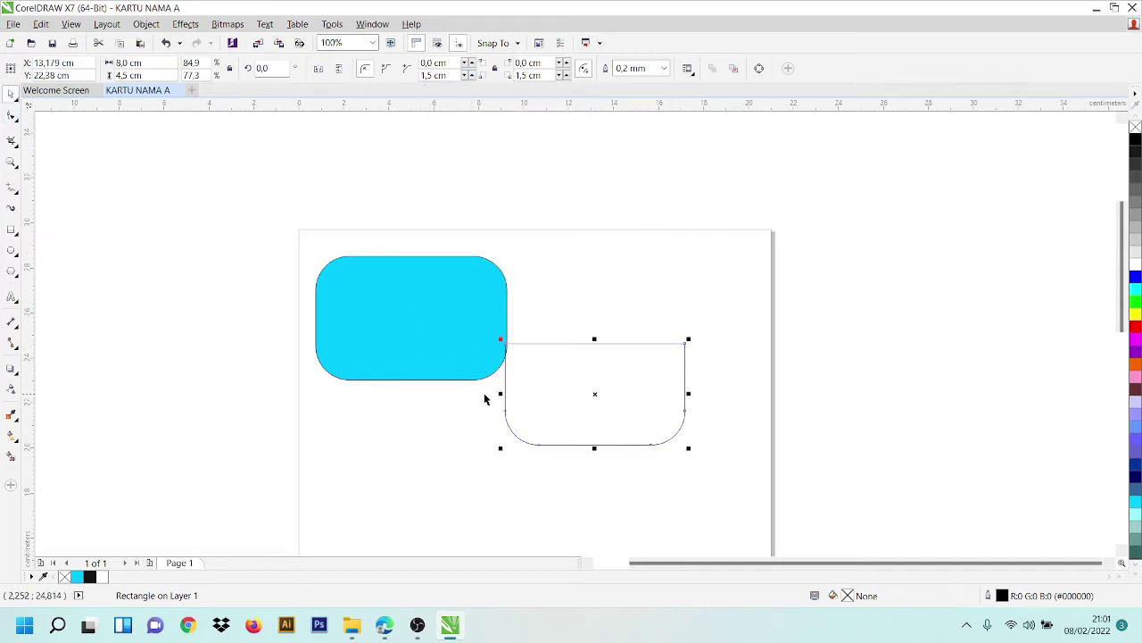
{"action": "left_click_drag", "start_coordinate": [485, 399], "coordinate": [536, 332]}
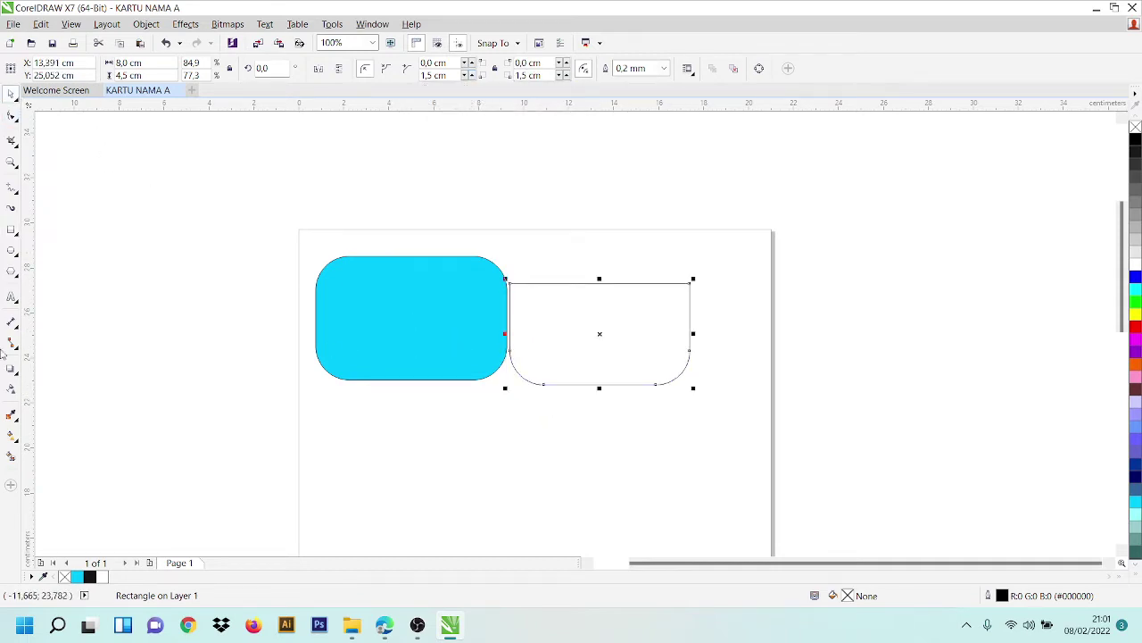
{"action": "left_click", "coordinate": [10, 459]}
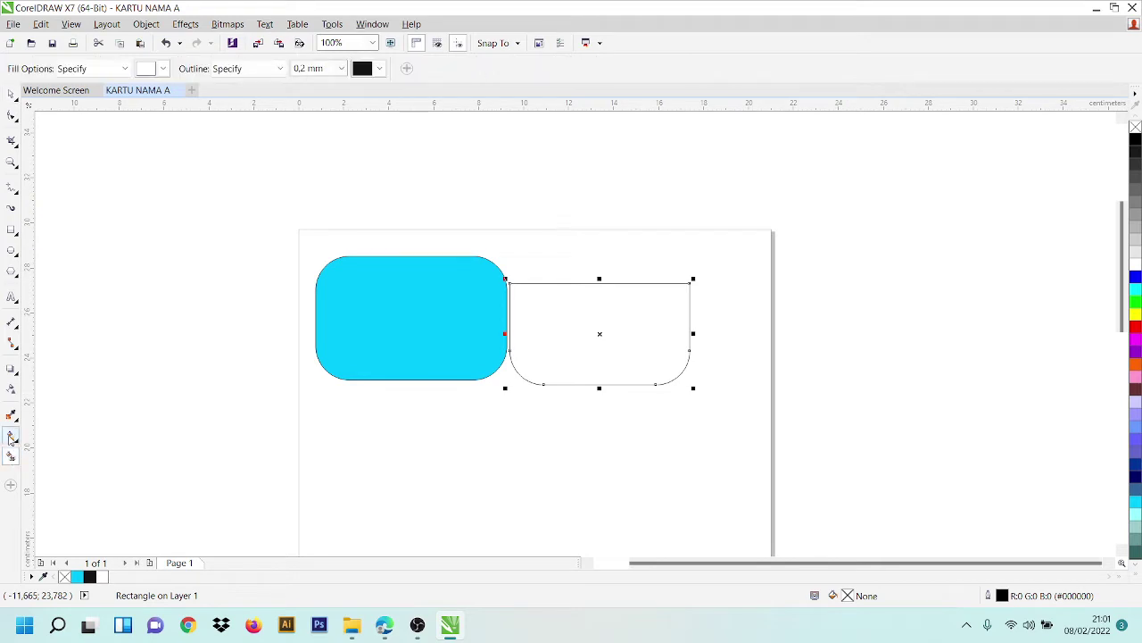
{"action": "left_click", "coordinate": [162, 69]}
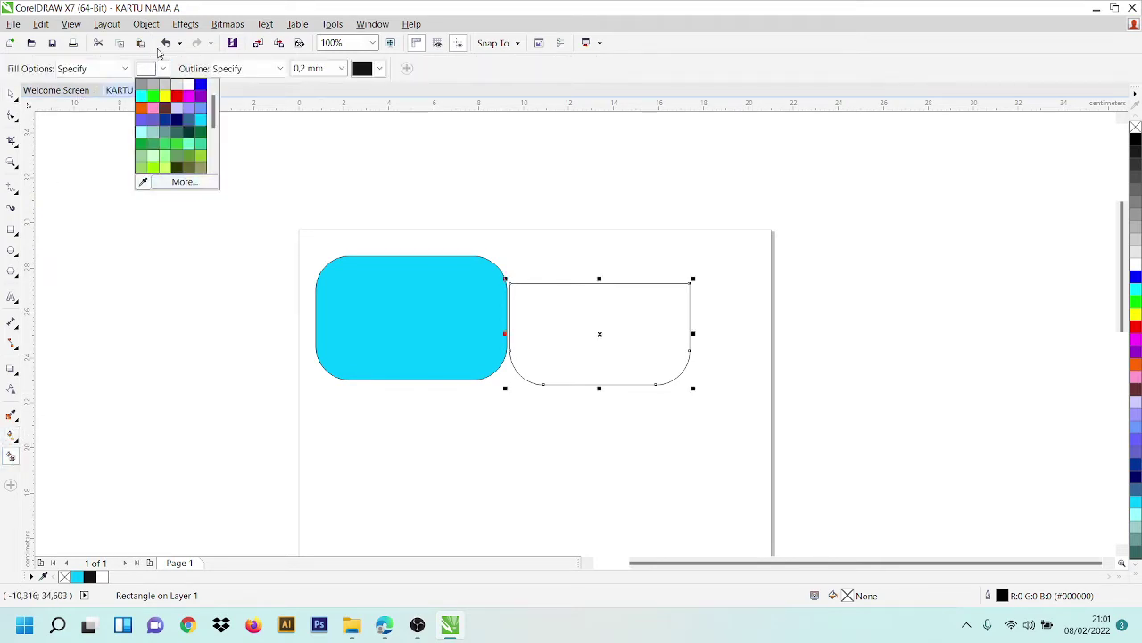
{"action": "left_click", "coordinate": [648, 344]}
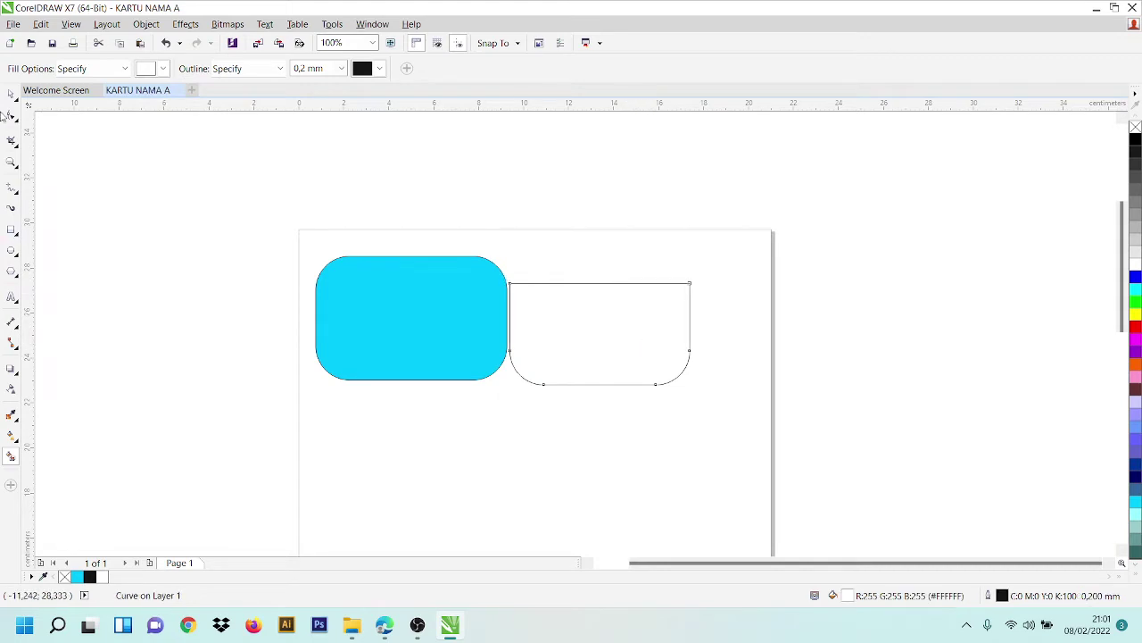
- Delete the original rectangle and move the white round-bottomed shape right of the cyan card
{"action": "left_click", "coordinate": [11, 93]}
{"action": "left_click_drag", "start_coordinate": [617, 370], "coordinate": [498, 393]}
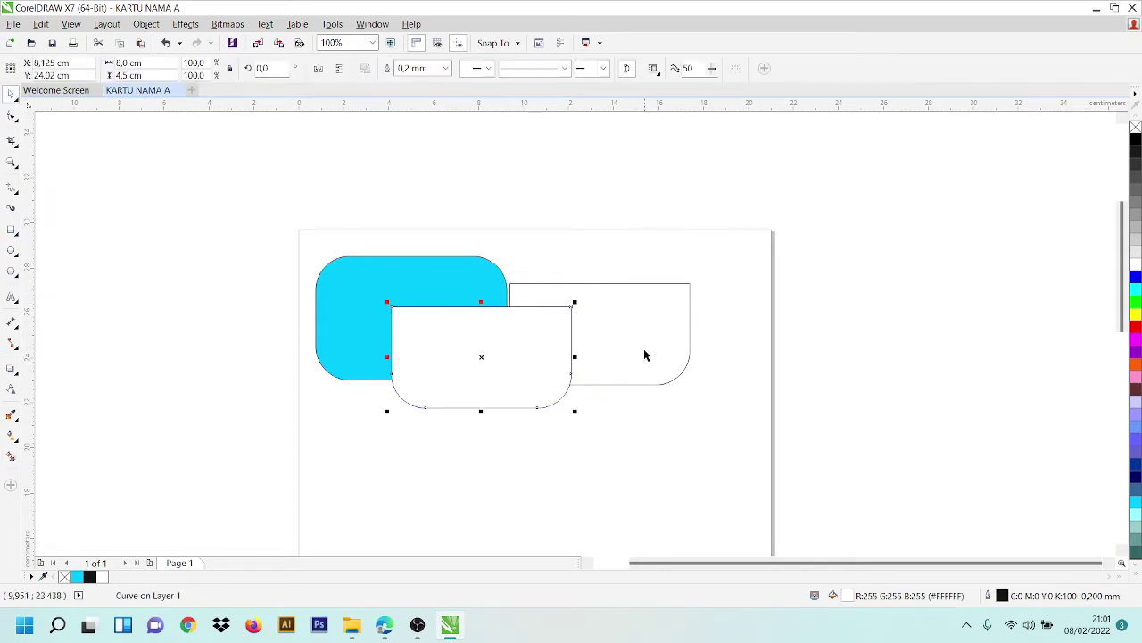
{"action": "left_click", "coordinate": [650, 341]}
{"action": "key", "text": "Delete"}
{"action": "left_click", "coordinate": [462, 360]}
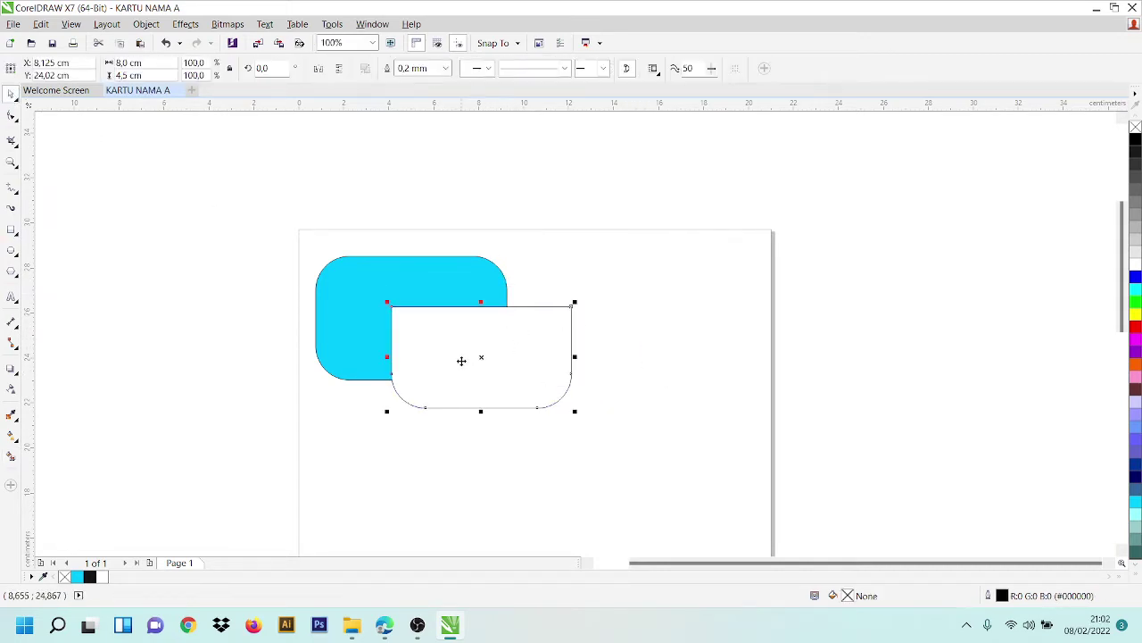
{"action": "left_click_drag", "start_coordinate": [461, 359], "coordinate": [595, 316]}
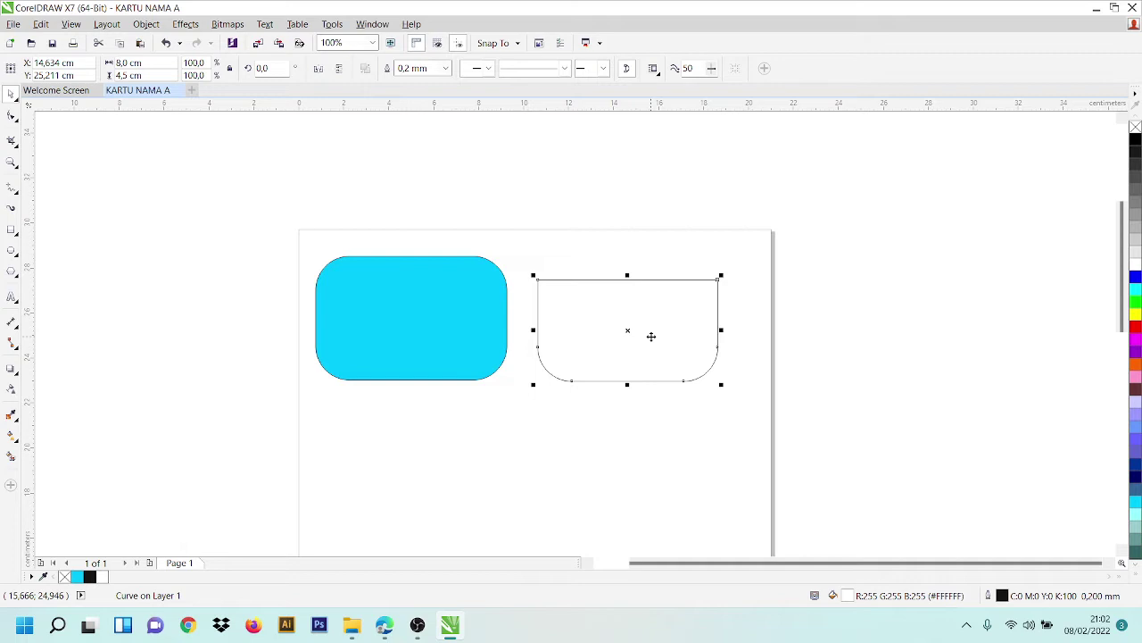
{"action": "left_click", "coordinate": [479, 346], "text": "shift"}
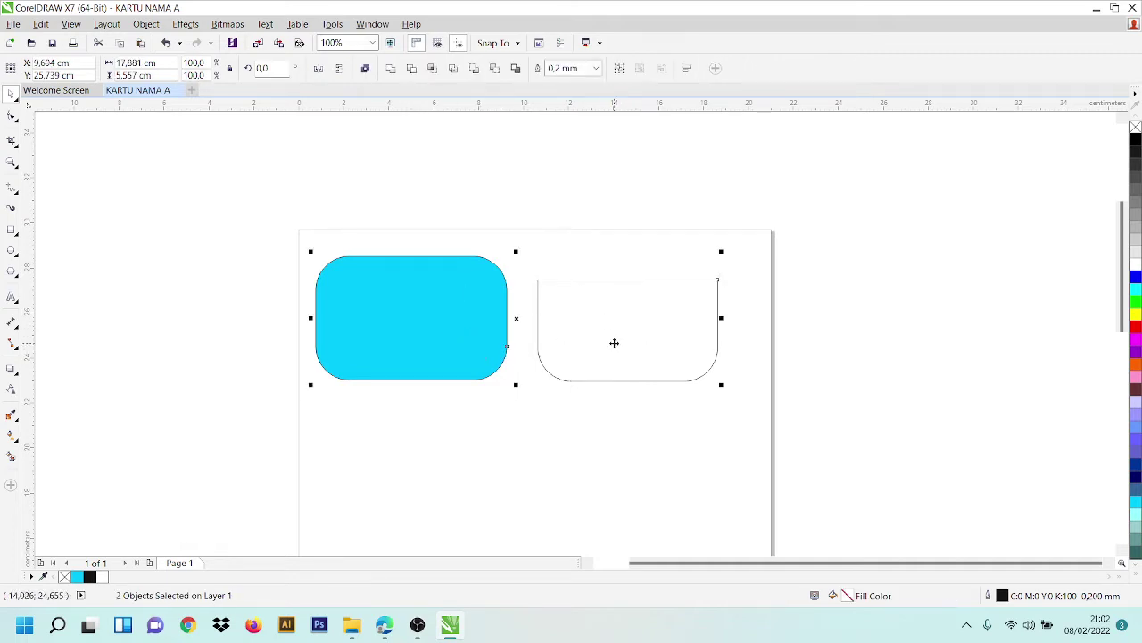
- Align the white shape and cyan card on their right and bottom edges
{"action": "key", "text": "r"}
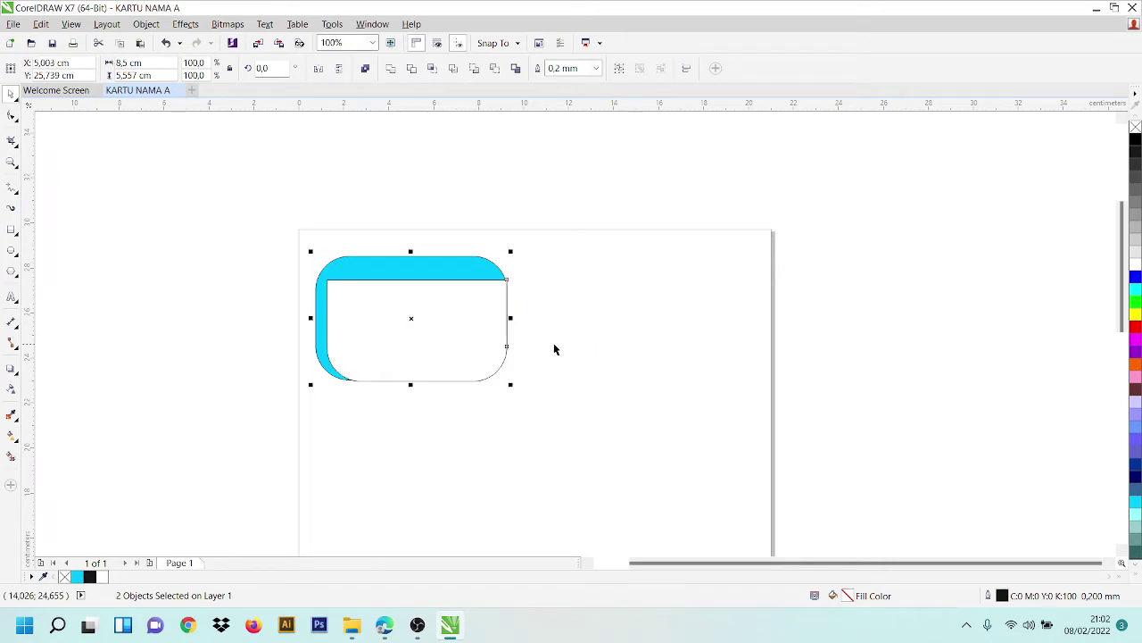
{"action": "key", "text": "b"}
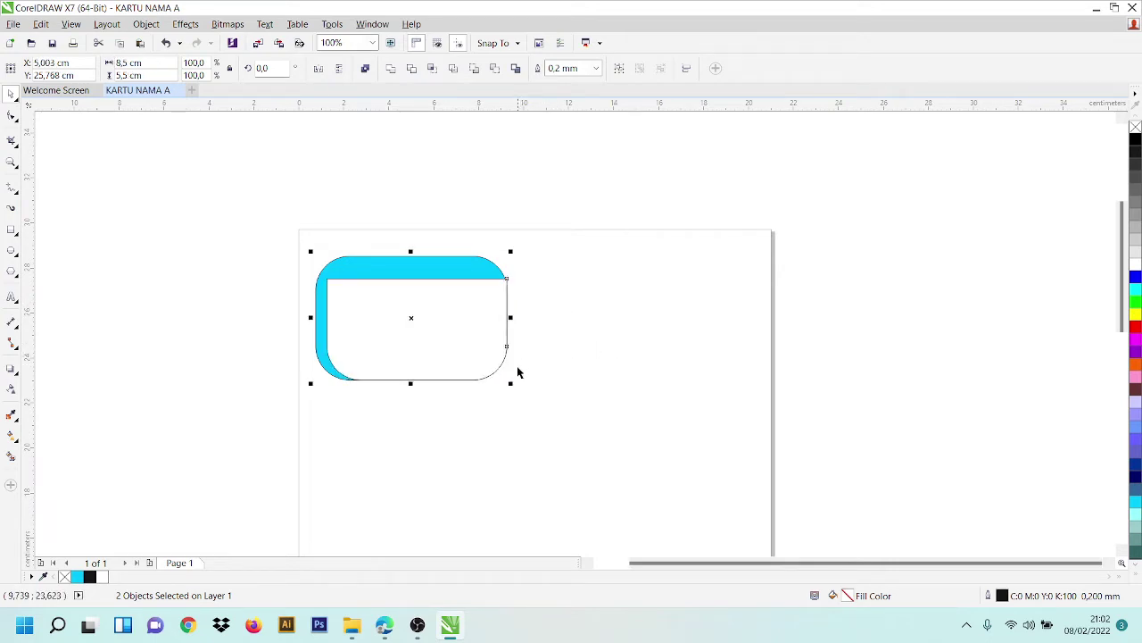
{"action": "left_click", "coordinate": [562, 365]}
{"action": "left_click", "coordinate": [506, 318]}
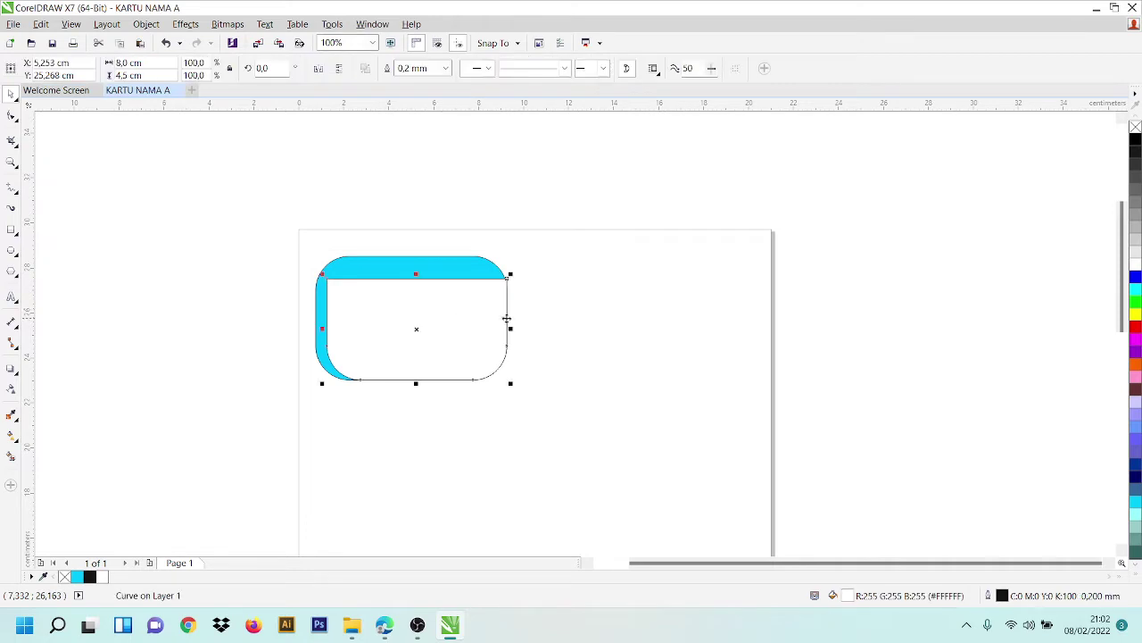
{"action": "scroll", "coordinate": [500, 324], "scroll_direction": "up", "scroll_amount": 2}
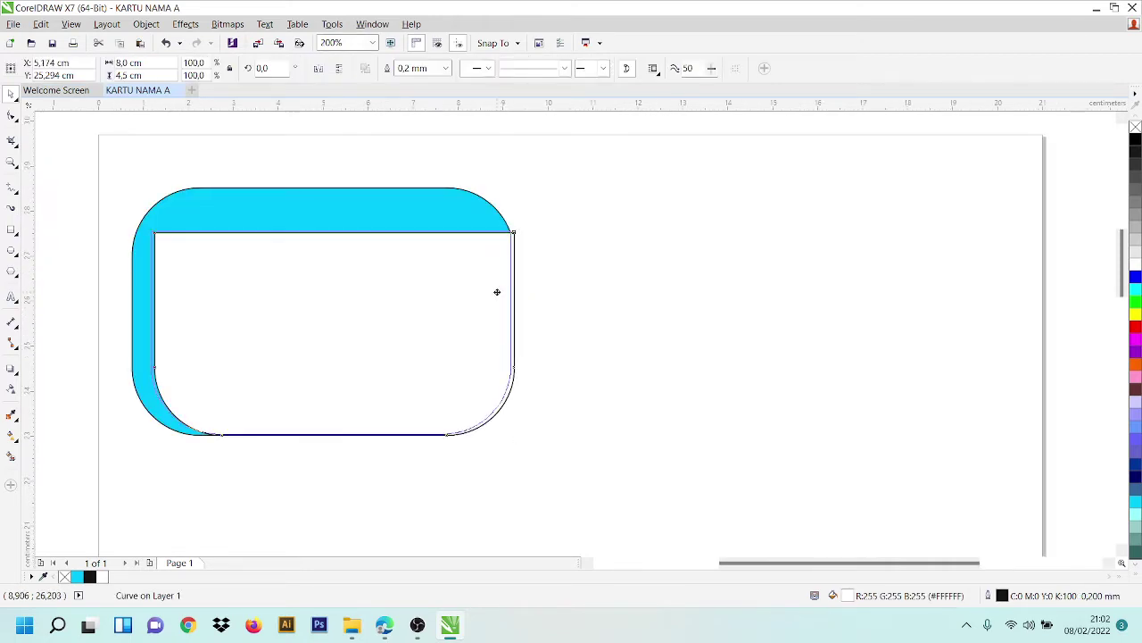
{"action": "left_click_drag", "start_coordinate": [492, 298], "coordinate": [493, 306]}
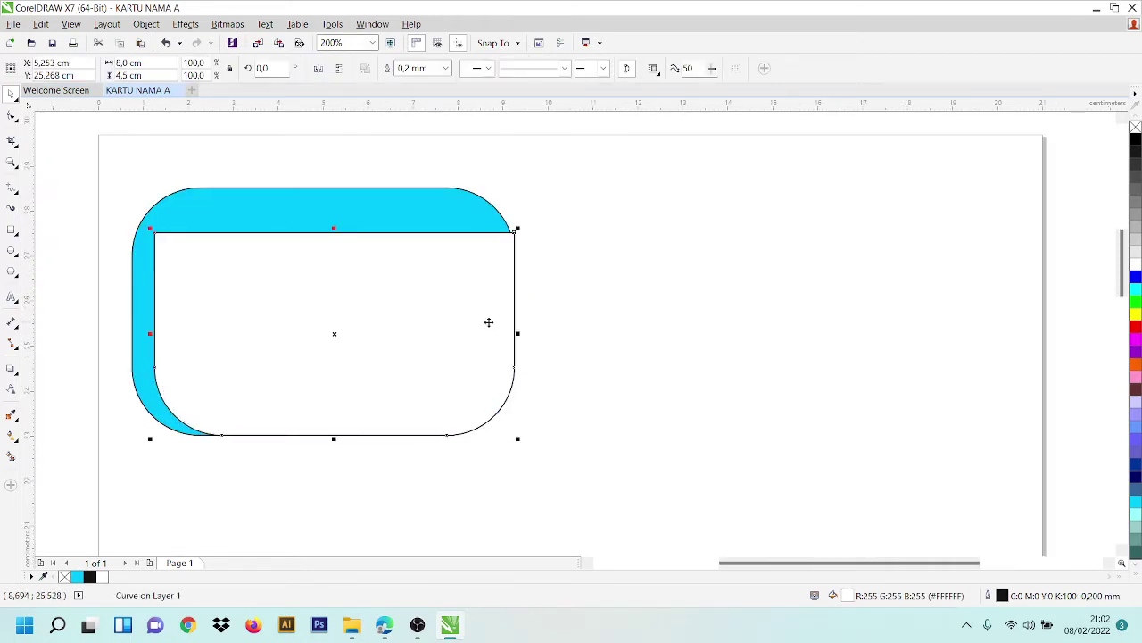
{"action": "left_click", "coordinate": [313, 205], "text": "shift"}
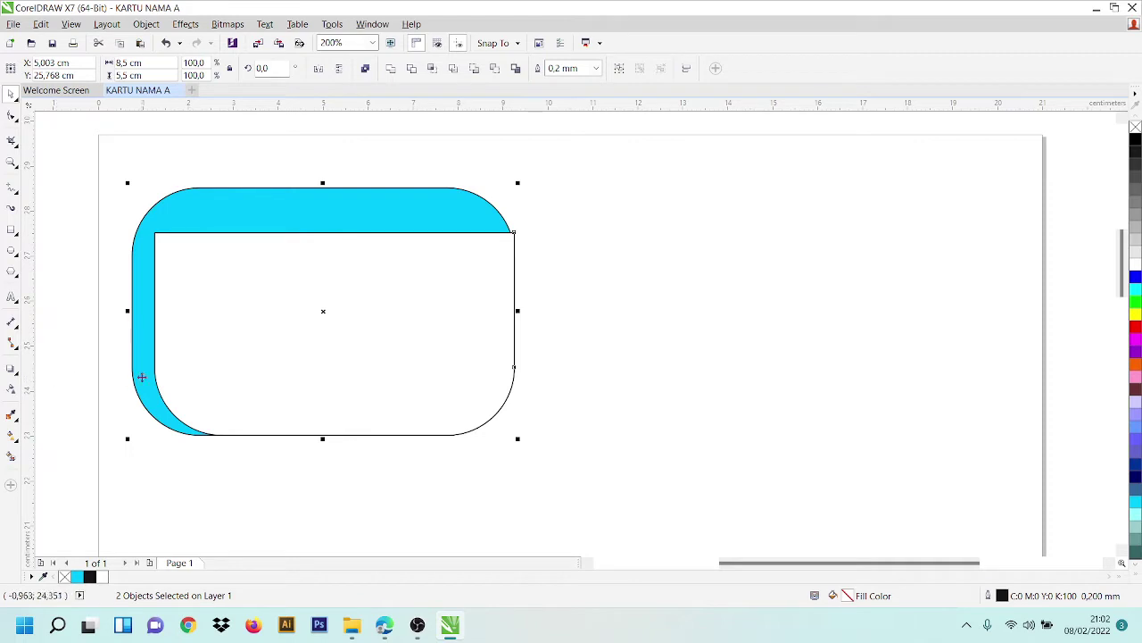
- Nudge the white shape flush against the cyan card's edge
{"action": "left_click", "coordinate": [528, 380]}
{"action": "left_click", "coordinate": [423, 380]}
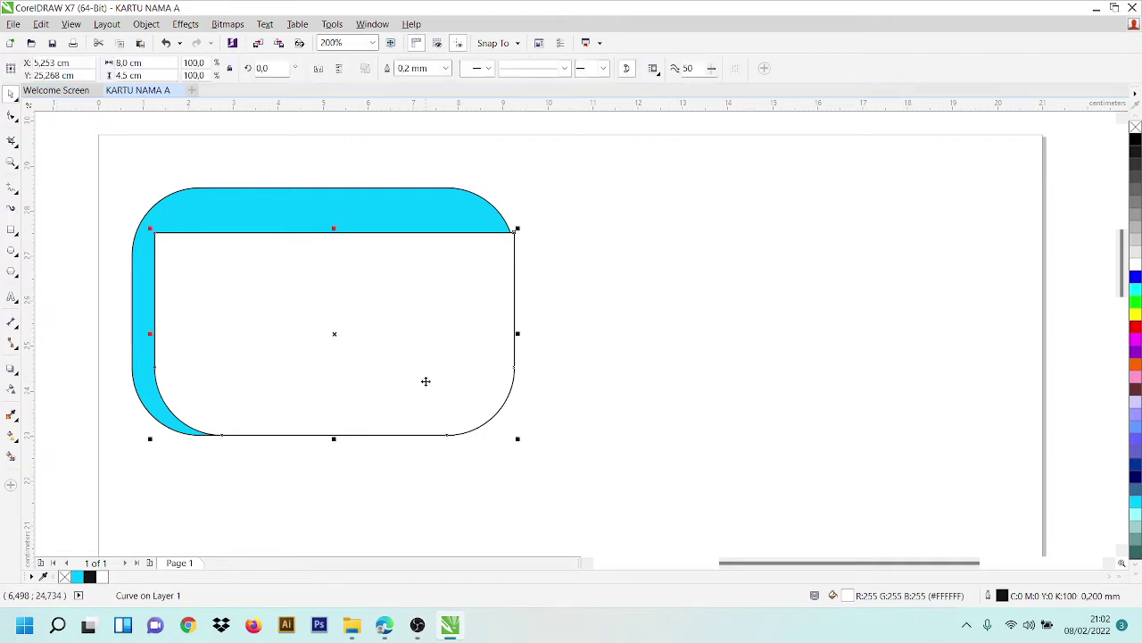
{"action": "left_click", "coordinate": [658, 396]}
{"action": "left_click", "coordinate": [464, 355]}
{"action": "scroll", "coordinate": [530, 253], "scroll_direction": "up", "scroll_amount": 2}
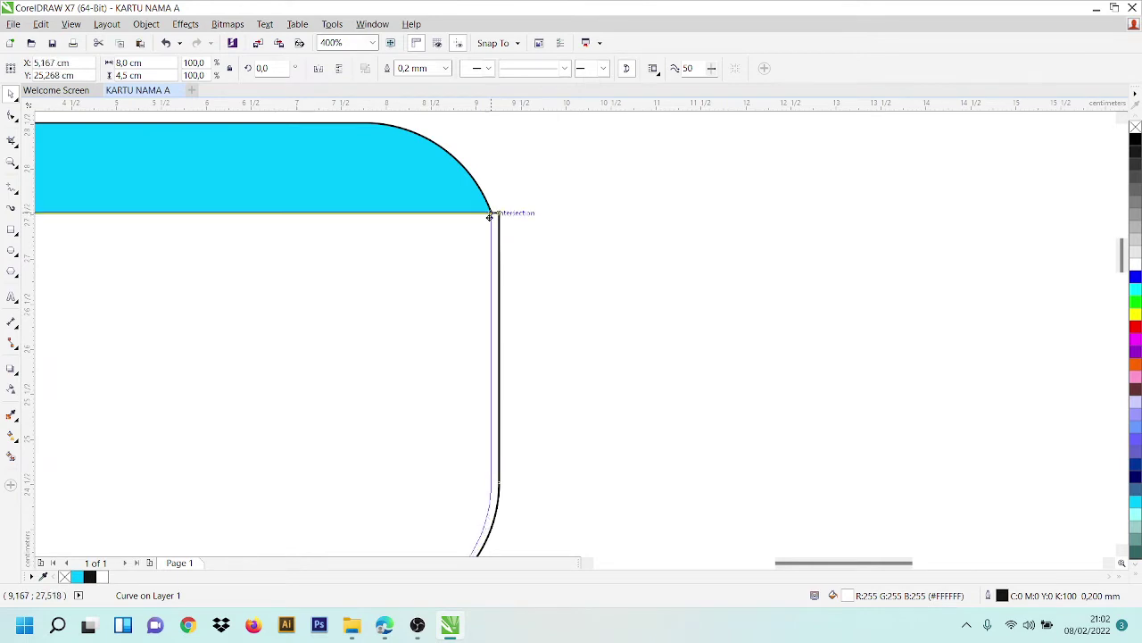
{"action": "left_click_drag", "start_coordinate": [500, 213], "coordinate": [492, 212]}
{"action": "left_click_drag", "start_coordinate": [464, 328], "coordinate": [465, 332]}
{"action": "scroll", "coordinate": [536, 335], "scroll_direction": "down", "scroll_amount": 2}
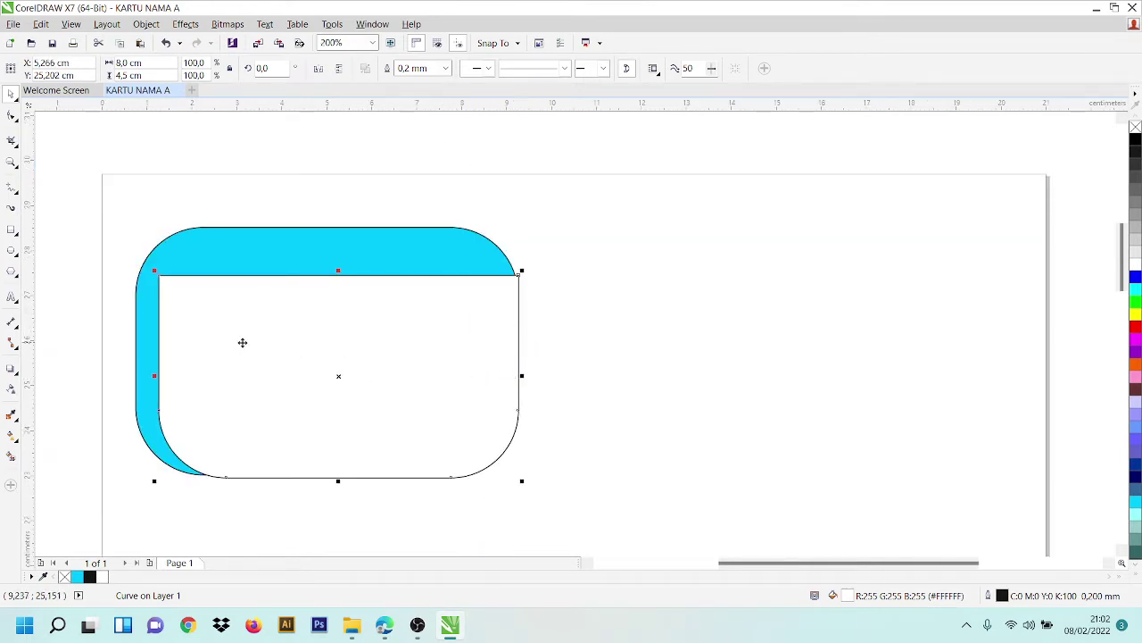
{"action": "left_click", "coordinate": [198, 257], "text": "shift"}
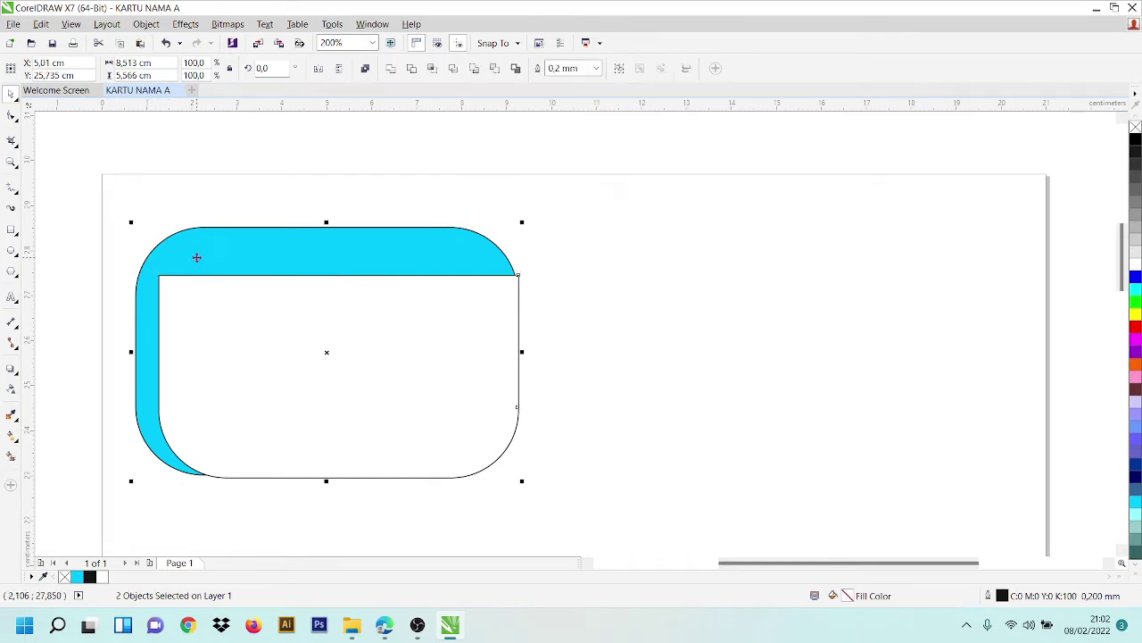
- Try a slight resize of the cyan card, then deselect it
{"action": "left_click", "coordinate": [592, 326]}
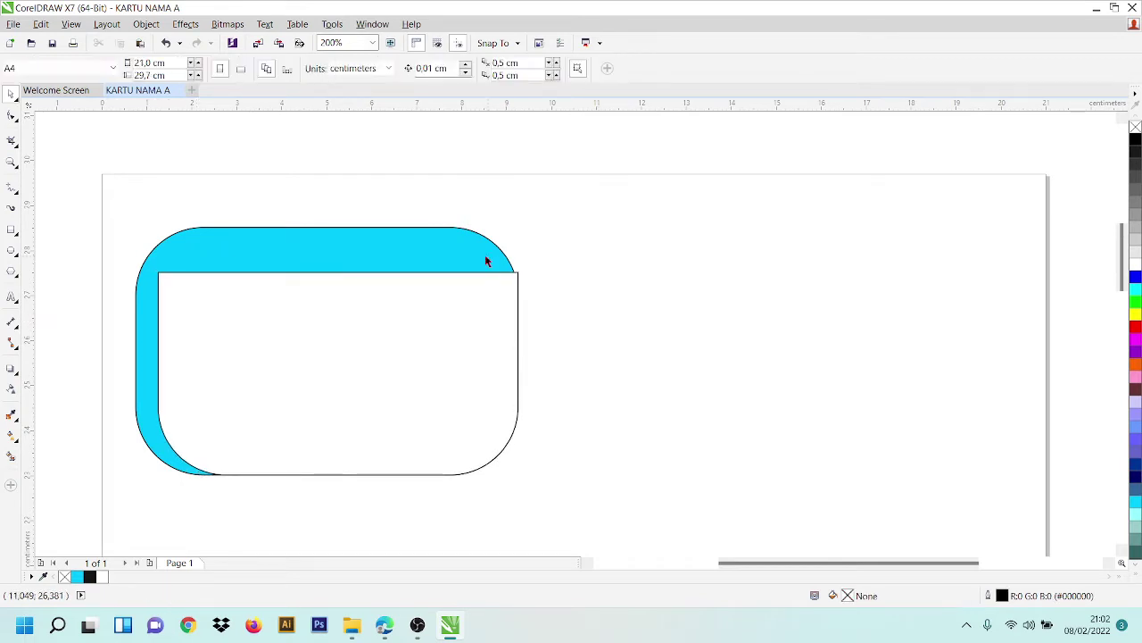
{"action": "left_click", "coordinate": [486, 261]}
{"action": "left_click_drag", "start_coordinate": [521, 349], "coordinate": [523, 351]}
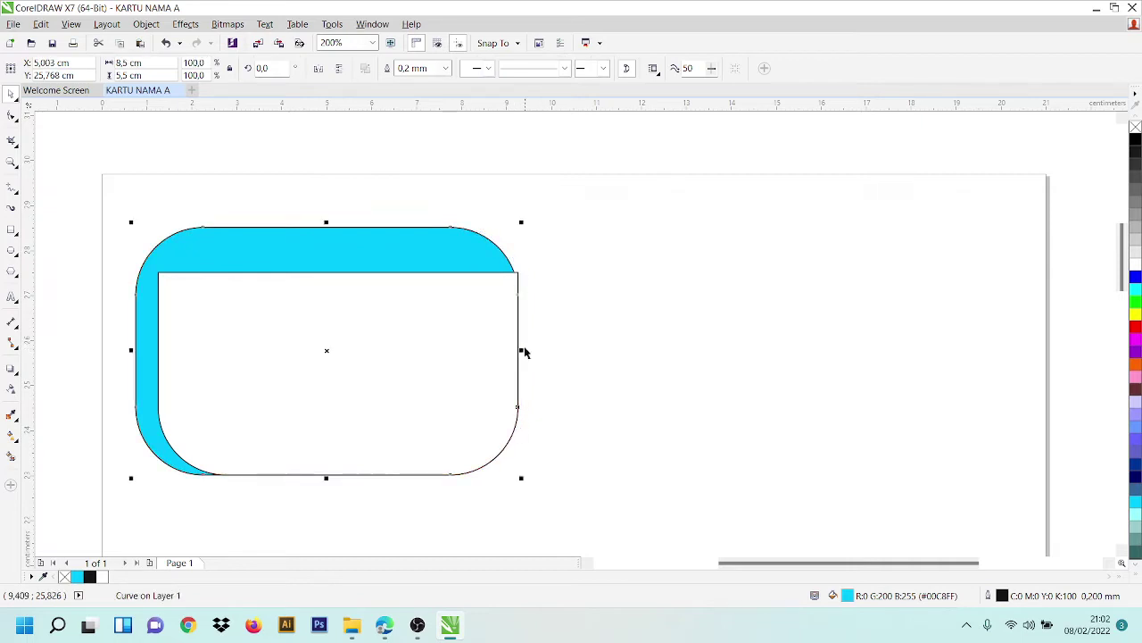
{"action": "left_click", "coordinate": [548, 294]}
{"action": "left_click", "coordinate": [403, 313]}
{"action": "left_click", "coordinate": [646, 325]}
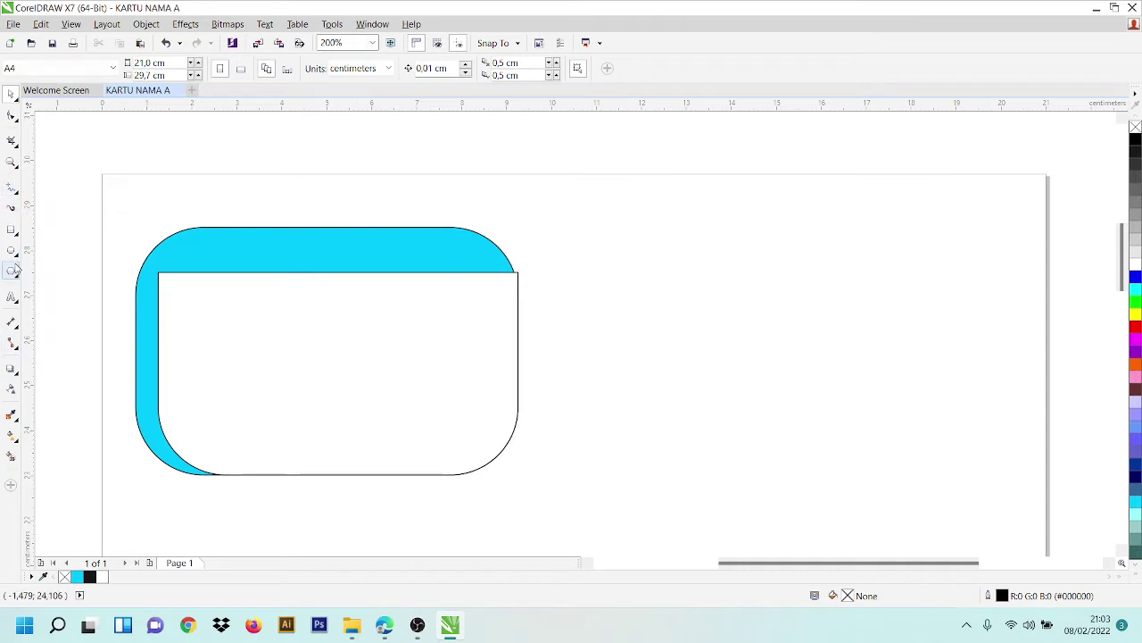
- Draw a rectangle beside the card and size it 7 cm wide by 0,5 cm tall
{"action": "left_click", "coordinate": [11, 229]}
{"action": "left_click_drag", "start_coordinate": [563, 272], "coordinate": [913, 408]}
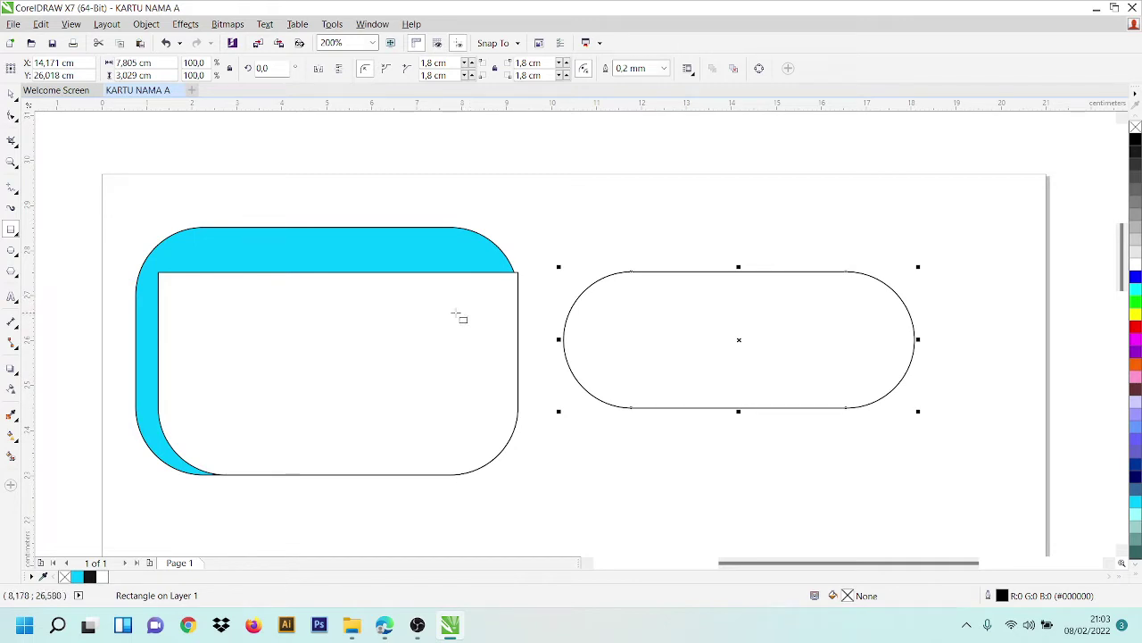
{"action": "left_click_drag", "start_coordinate": [149, 64], "coordinate": [114, 64]}
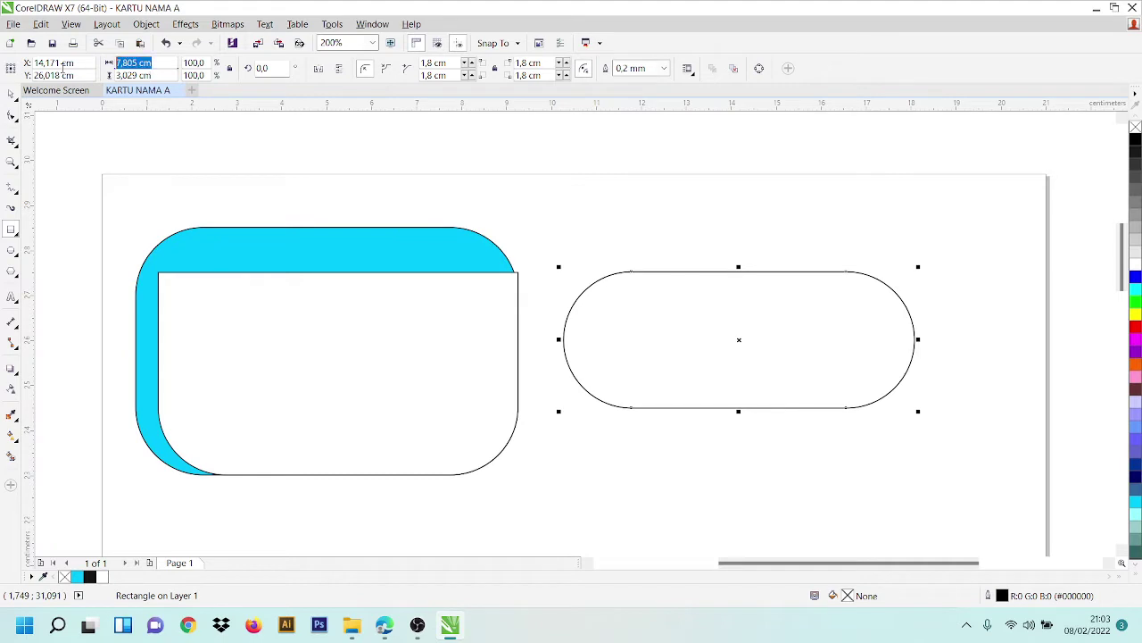
{"action": "type", "text": "7"}
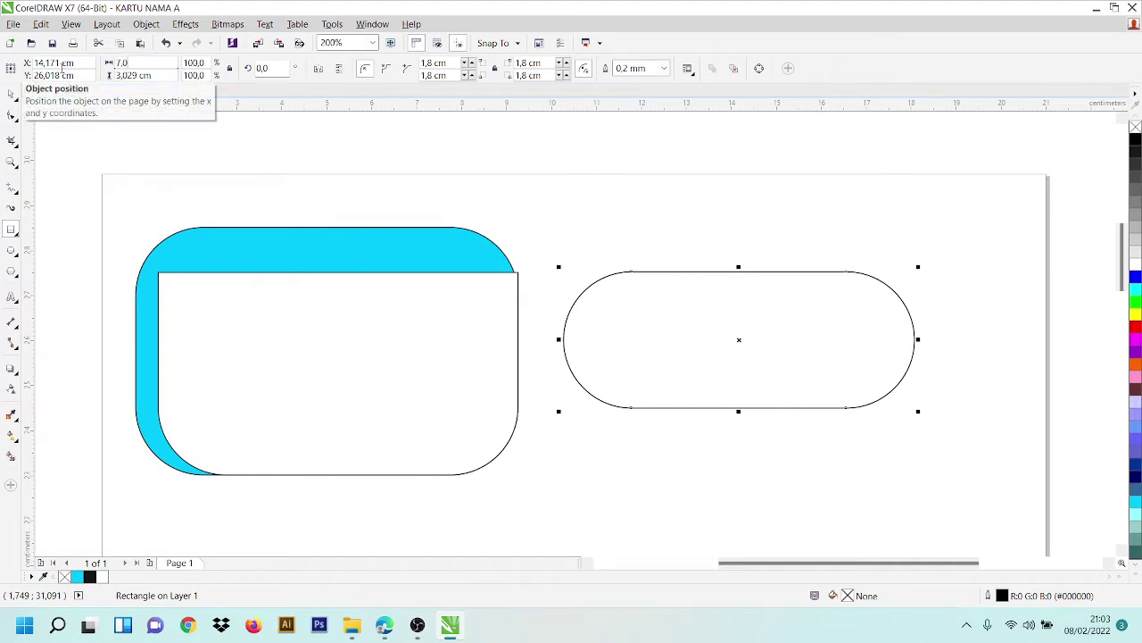
{"action": "left_click_drag", "start_coordinate": [168, 77], "coordinate": [66, 86]}
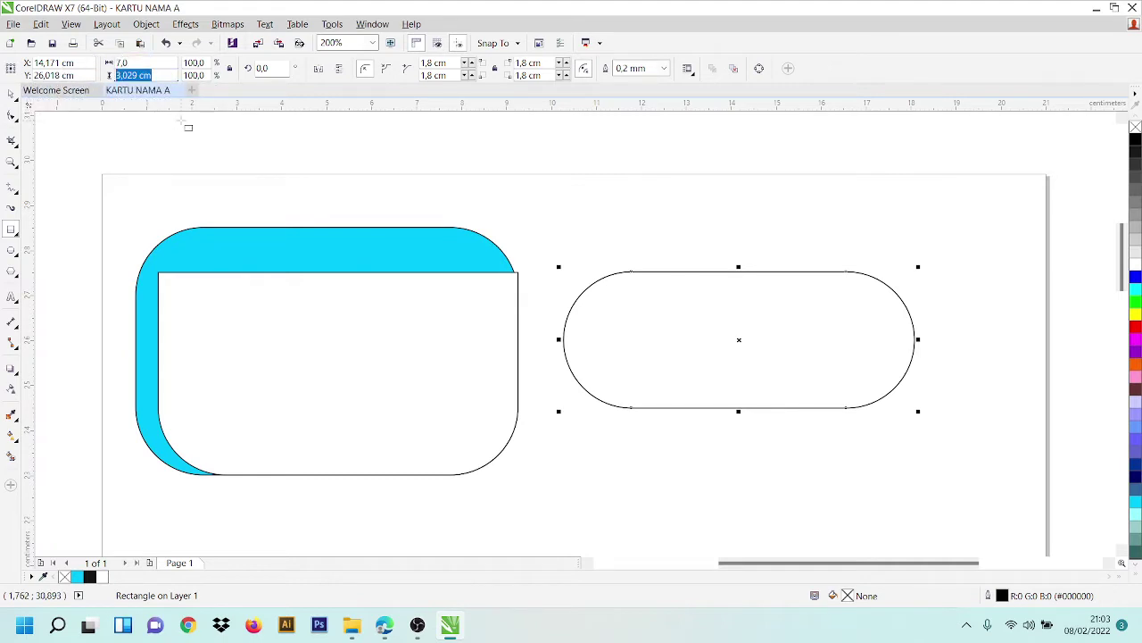
{"action": "type", "text": "0,5"}
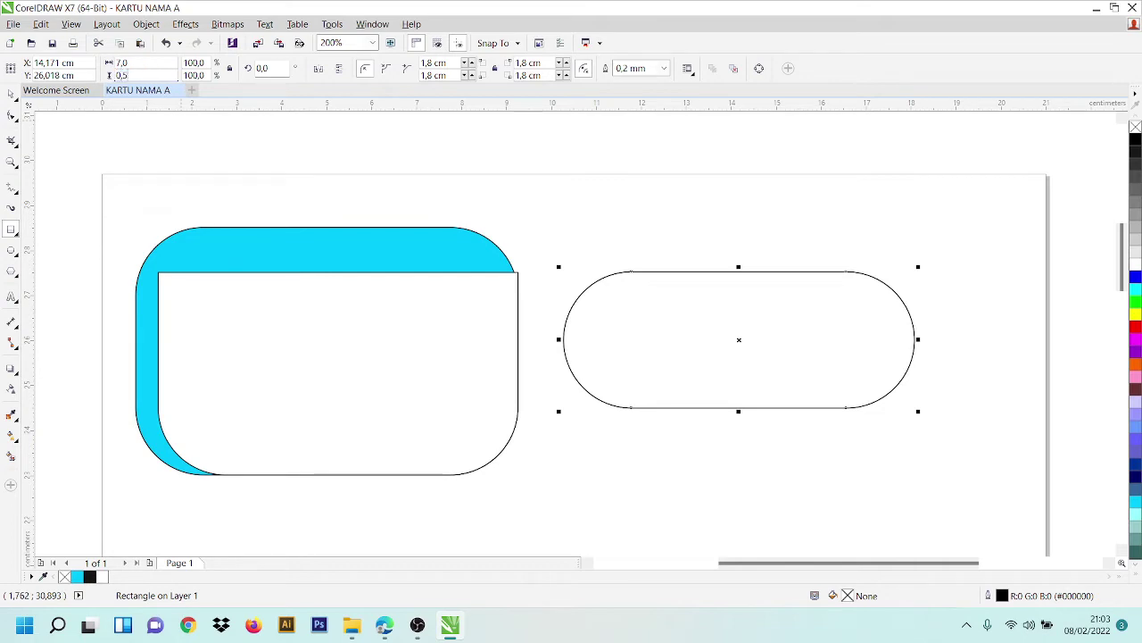
{"action": "key", "text": "Return"}
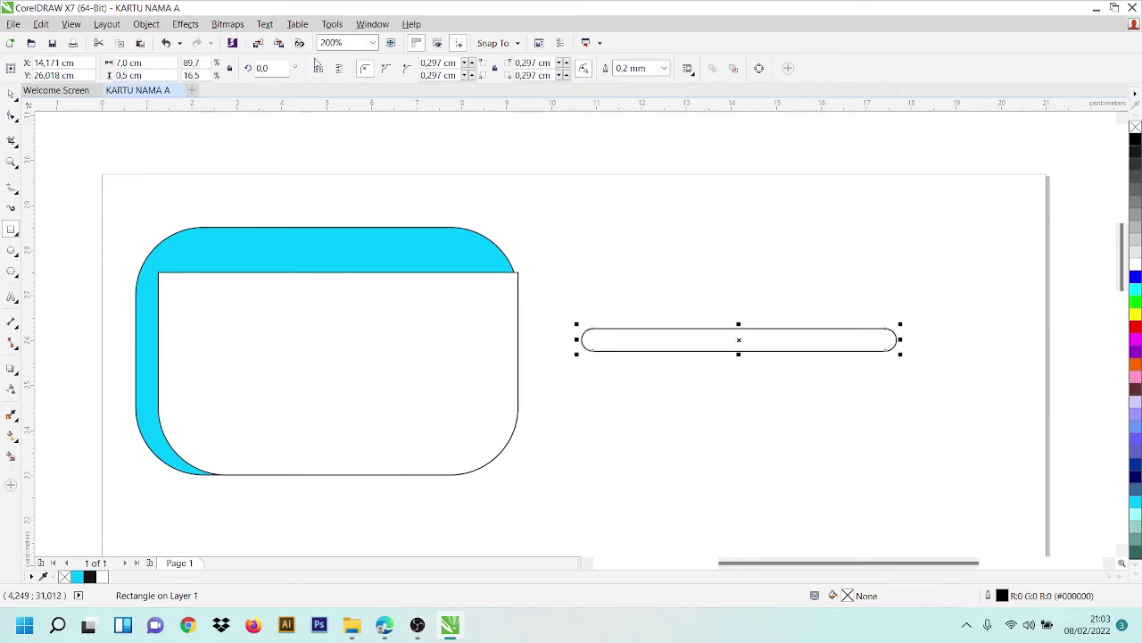
- Set the bar's corner radii to 0 so all its corners are square
{"action": "double_click", "coordinate": [444, 63]}
{"action": "type", "text": "1"}
{"action": "key", "text": "Return"}
{"action": "mouse_move", "coordinate": [527, 62]}
{"action": "left_mouse_down"}
{"action": "mouse_move", "coordinate": [538, 62]}
{"action": "mouse_move", "coordinate": [515, 75]}
{"action": "left_mouse_up"}
{"action": "double_click", "coordinate": [539, 62]}
{"action": "type", "text": "11"}
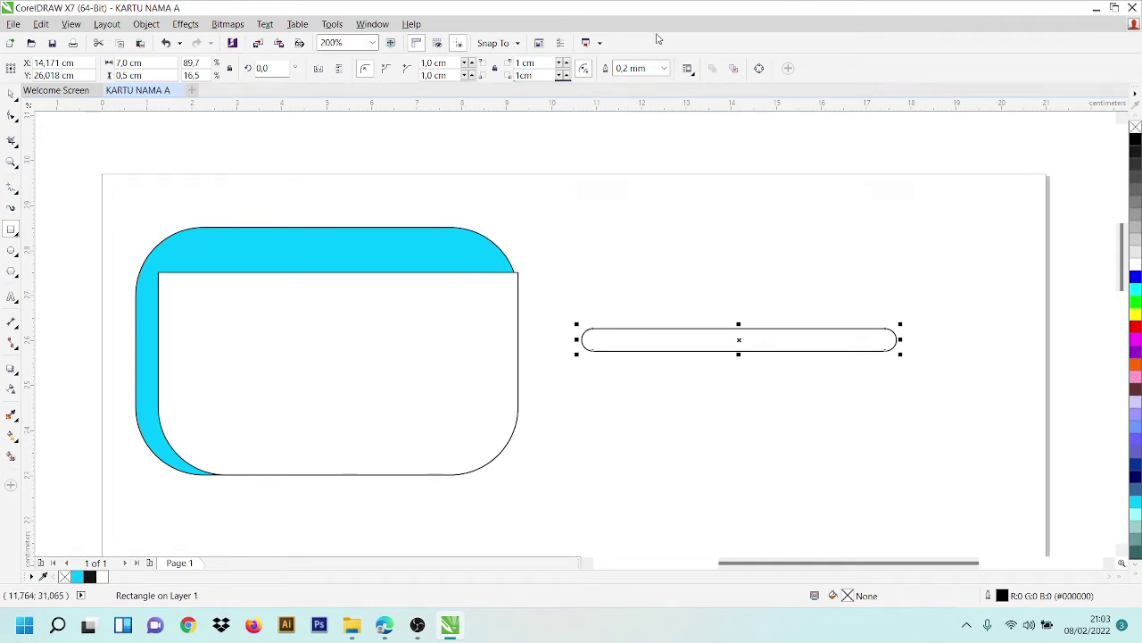
{"action": "key", "text": "Return"}
{"action": "left_click_drag", "start_coordinate": [447, 63], "coordinate": [420, 63]}
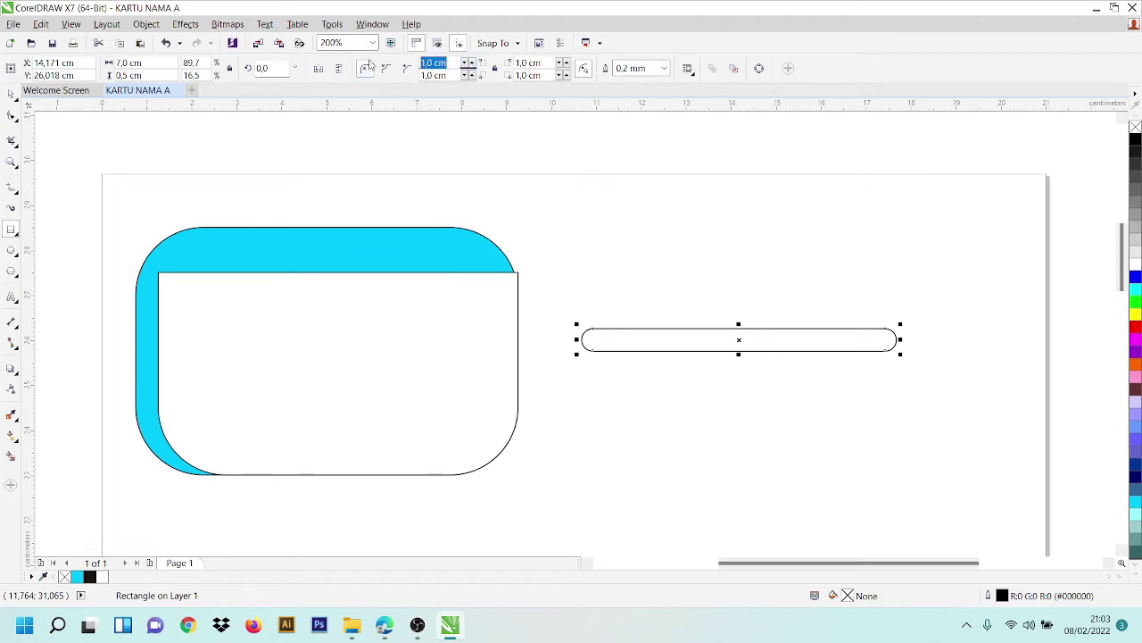
{"action": "type", "text": "0"}
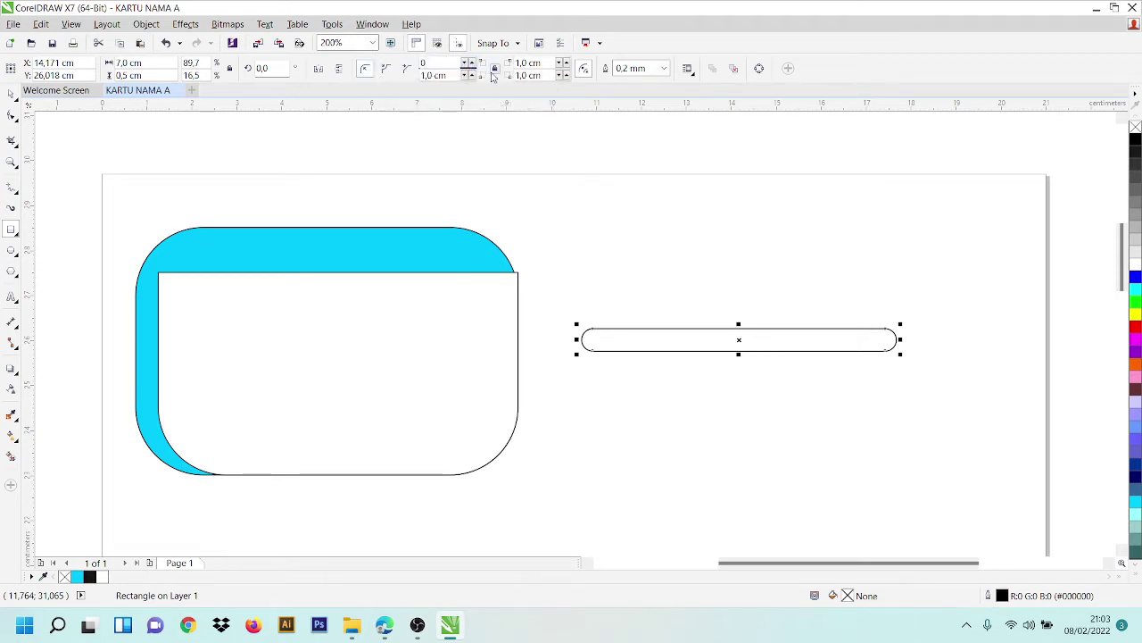
{"action": "key", "text": "Return"}
{"action": "left_click_drag", "start_coordinate": [543, 63], "coordinate": [514, 63]}
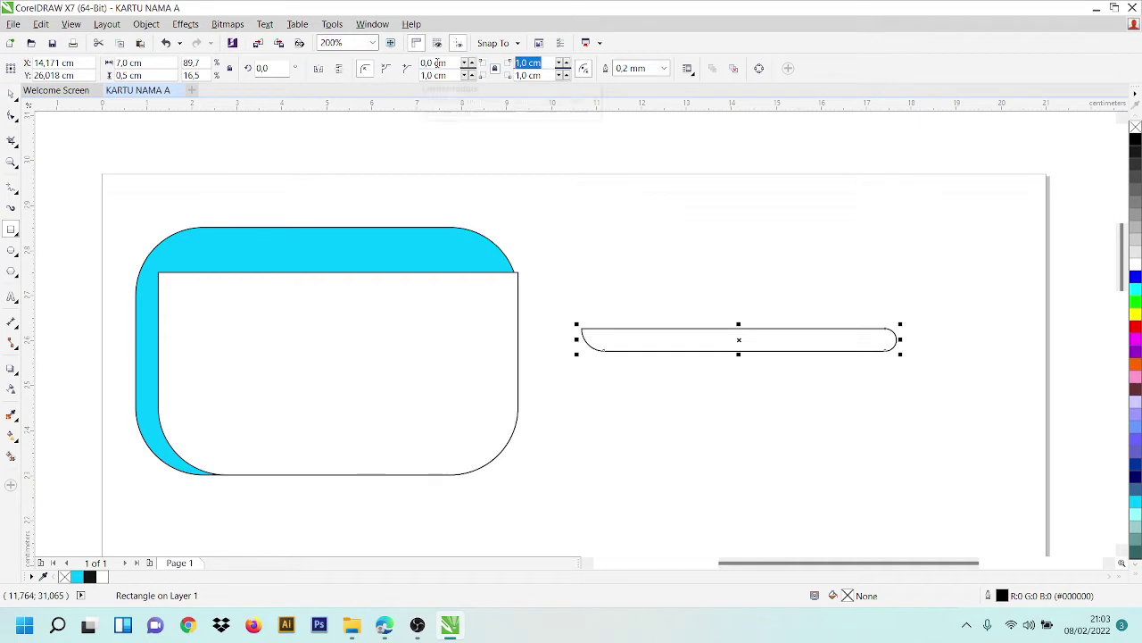
{"action": "type", "text": "0"}
{"action": "key", "text": "Return"}
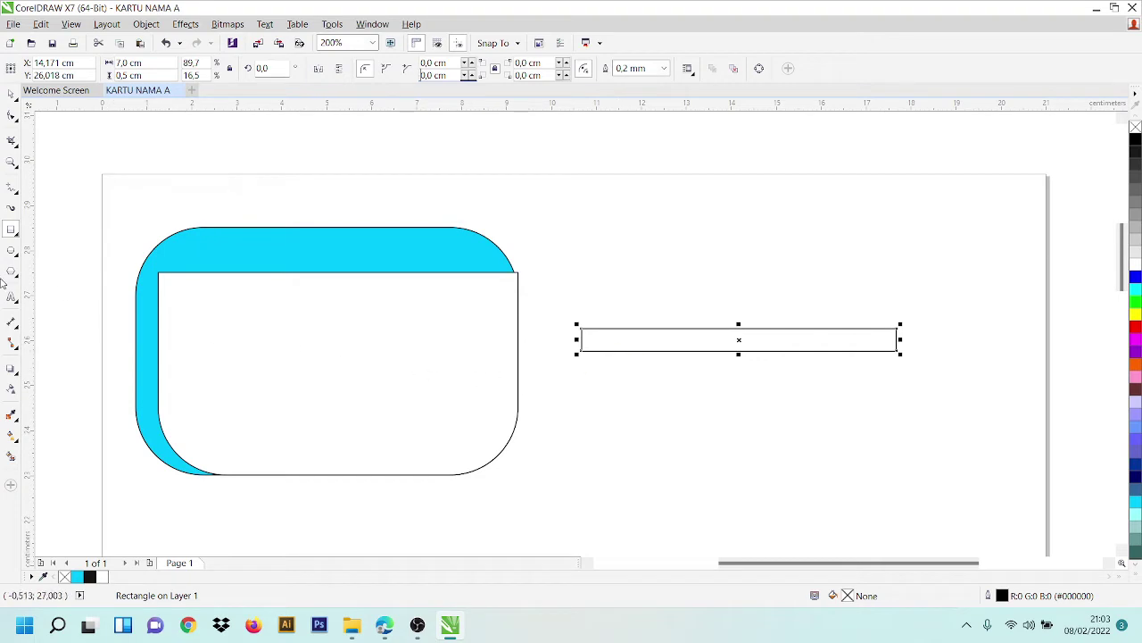
- Move the thin bar across the card's white area
{"action": "left_click", "coordinate": [10, 94]}
{"action": "left_click_drag", "start_coordinate": [823, 338], "coordinate": [698, 328]}
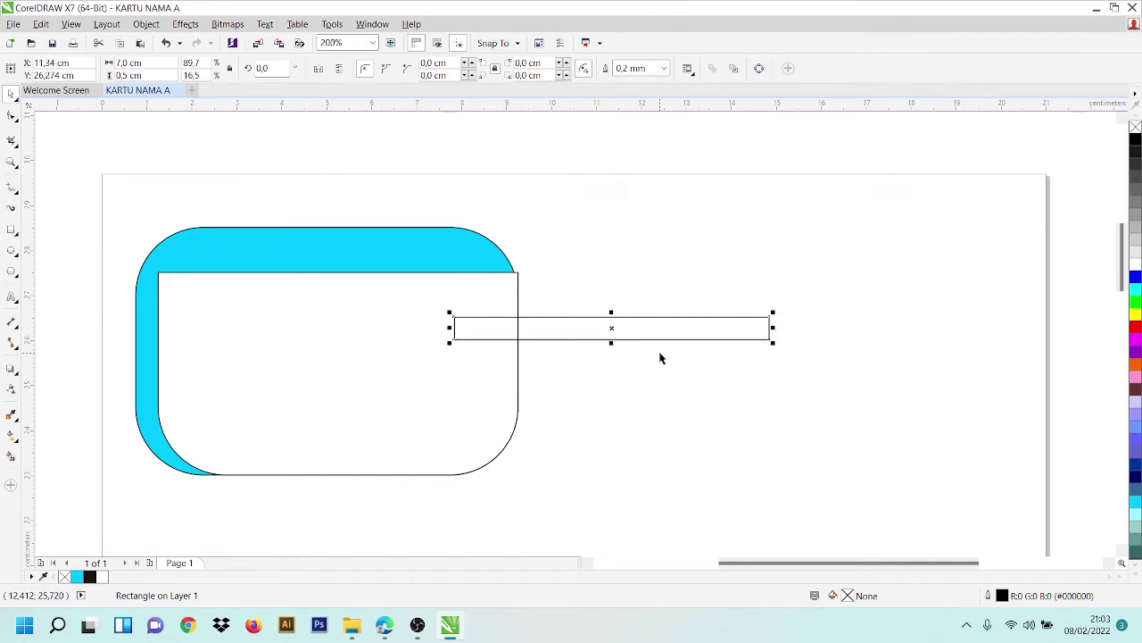
{"action": "left_click", "coordinate": [11, 455]}
- Add black to the document palette as a custom colour named HITAM
{"action": "left_click", "coordinate": [163, 69]}
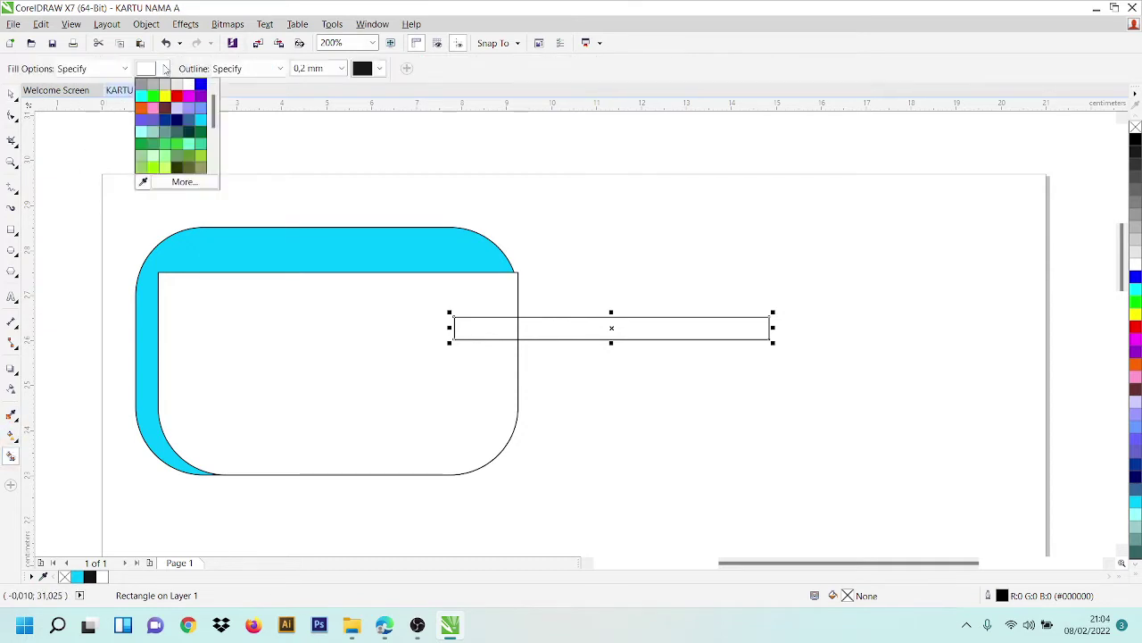
{"action": "left_click", "coordinate": [223, 179]}
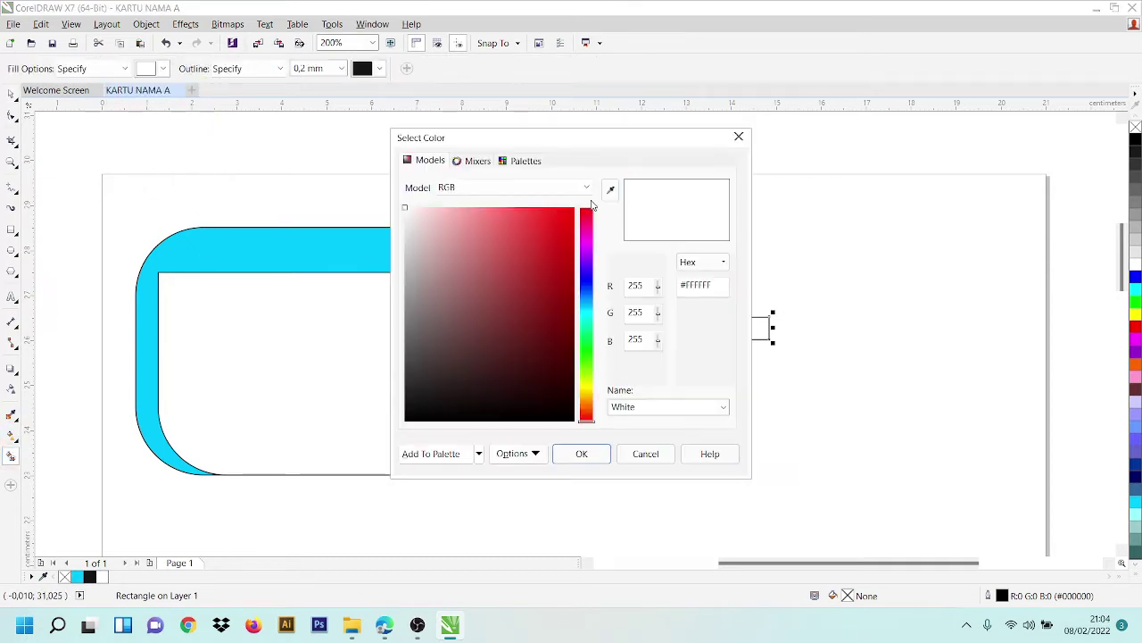
{"action": "left_click", "coordinate": [457, 457]}
{"action": "left_click", "coordinate": [667, 407]}
{"action": "key", "text": "Caps_Lock"}
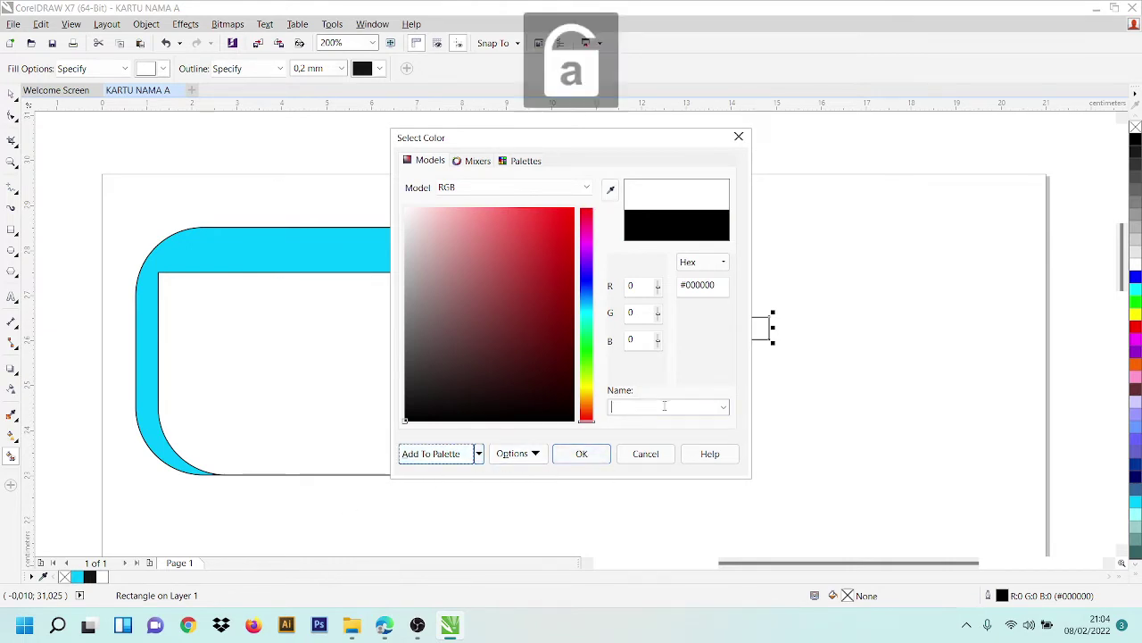
{"action": "type", "text": "HITAM"}
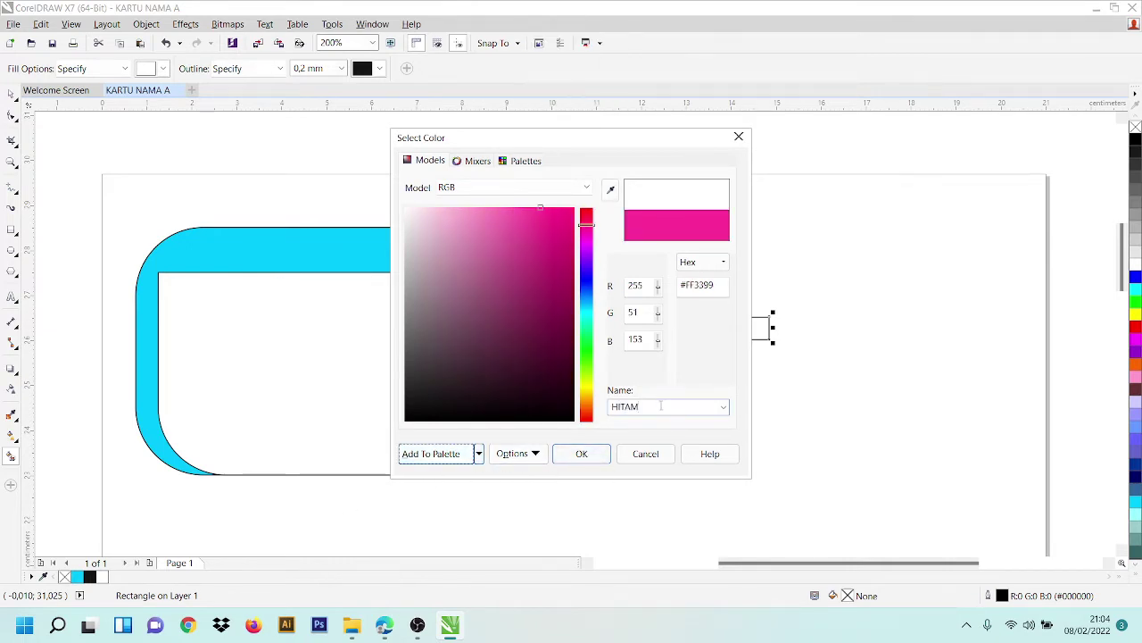
{"action": "left_click", "coordinate": [403, 456]}
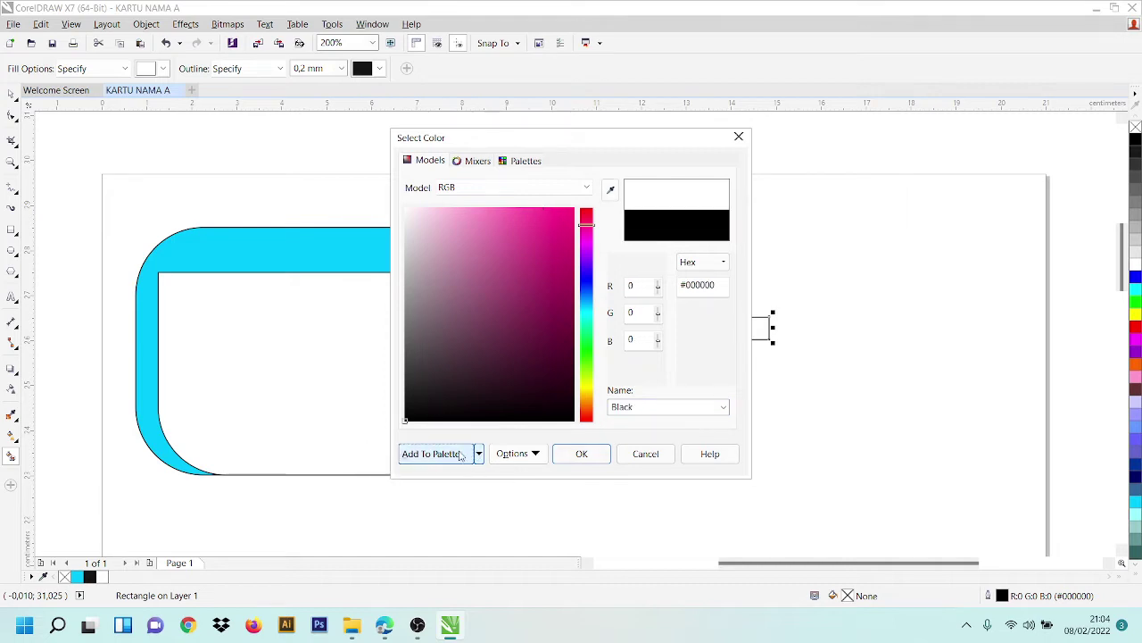
{"action": "left_click", "coordinate": [442, 456]}
{"action": "left_click", "coordinate": [581, 454]}
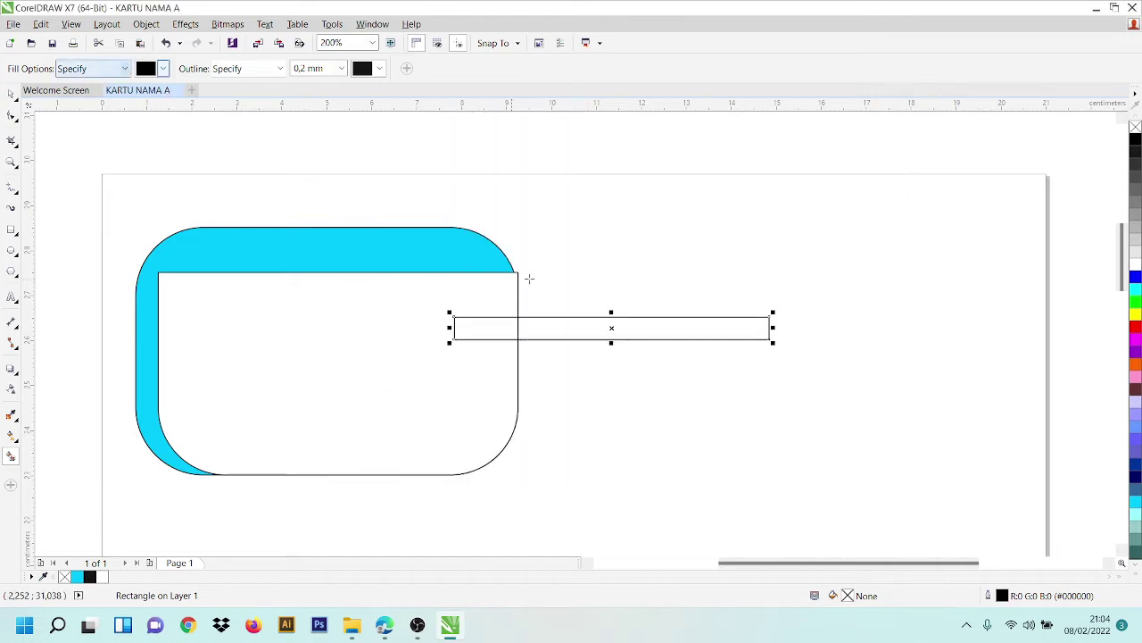
- Move the long rectangle up and to the right, then fill it solid black
{"action": "left_click", "coordinate": [704, 330]}
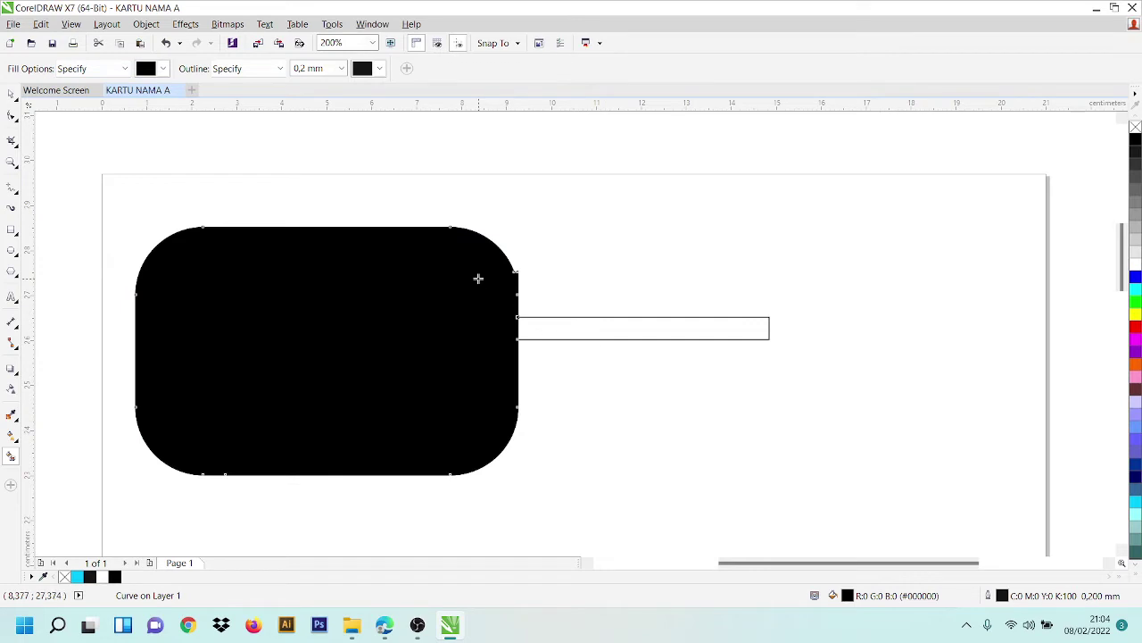
{"action": "key", "text": "ctrl+z"}
{"action": "key", "text": "space"}
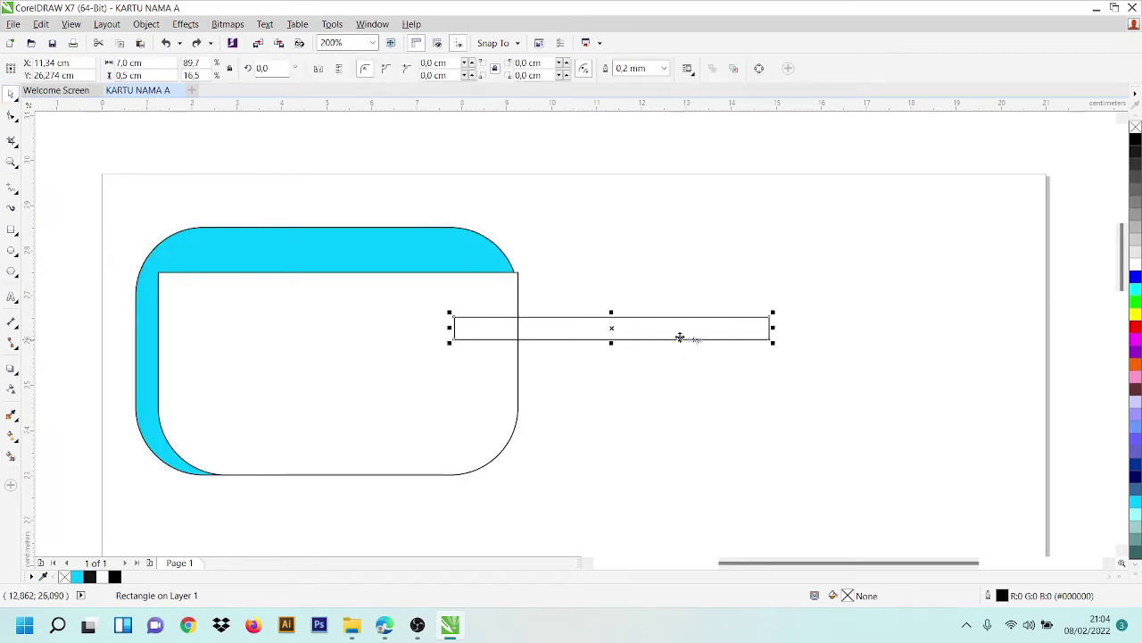
{"action": "left_click_drag", "start_coordinate": [678, 338], "coordinate": [844, 304]}
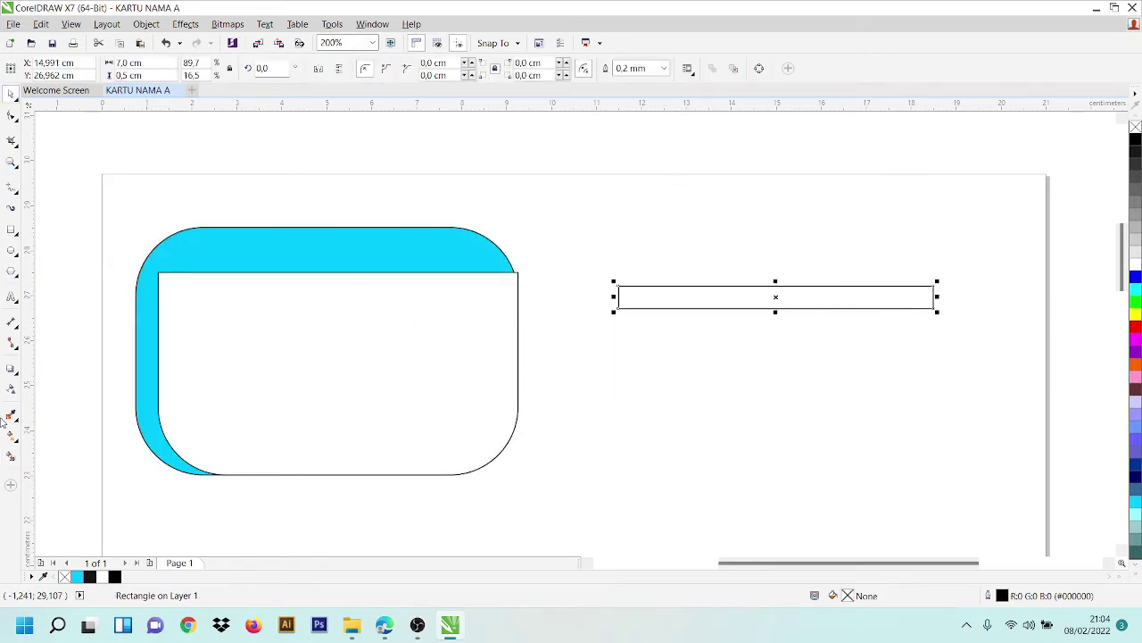
{"action": "left_click", "coordinate": [11, 456]}
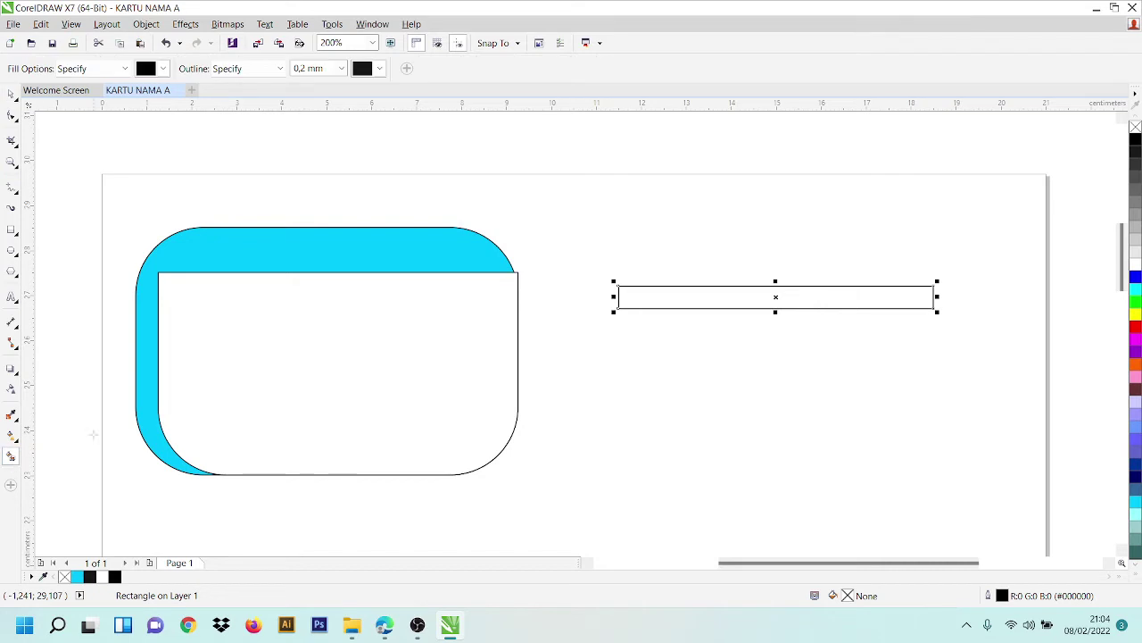
{"action": "left_click", "coordinate": [827, 298]}
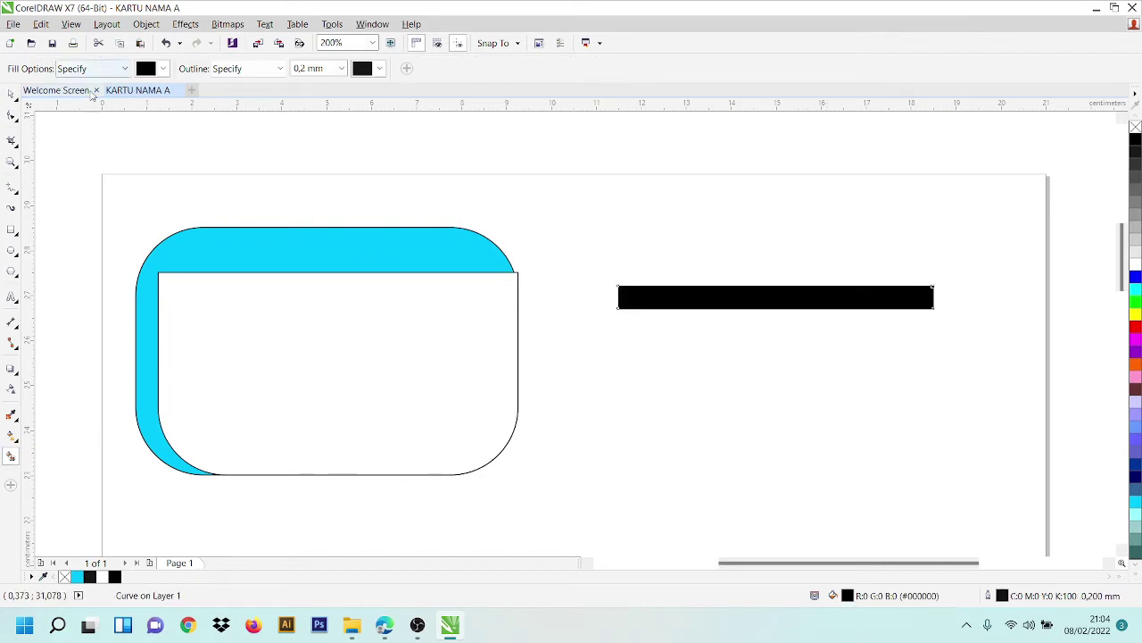
{"action": "left_click", "coordinate": [11, 93]}
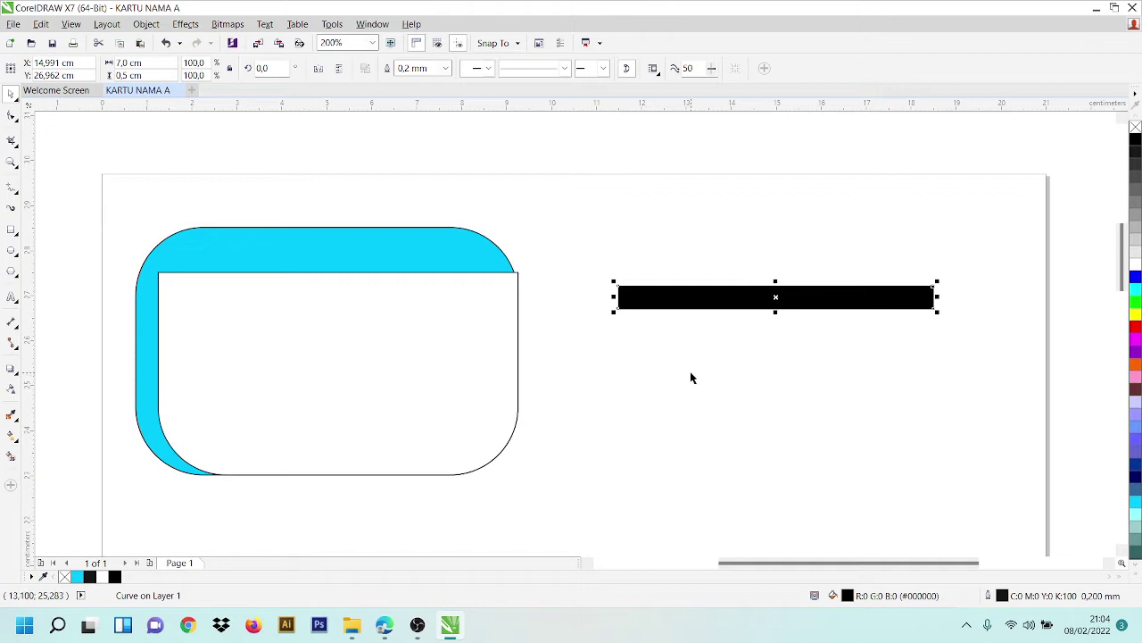
- Align the black bar to the card's top and right edges and delete the leftover white strip
{"action": "left_click", "coordinate": [230, 354], "text": "shift"}
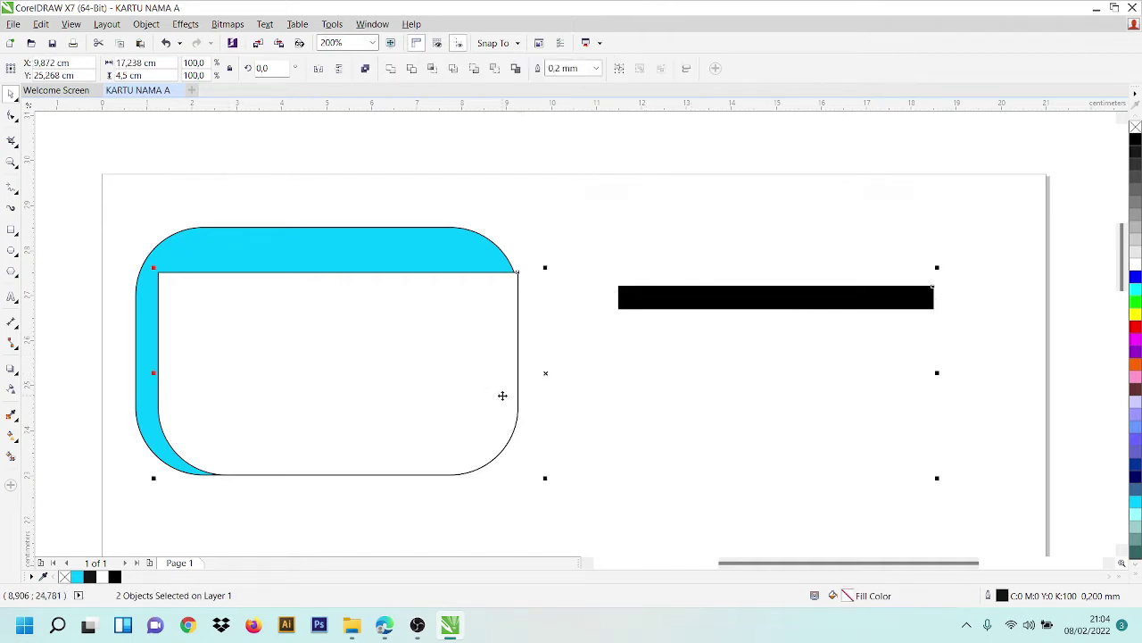
{"action": "key", "text": "t"}
{"action": "key", "text": "r"}
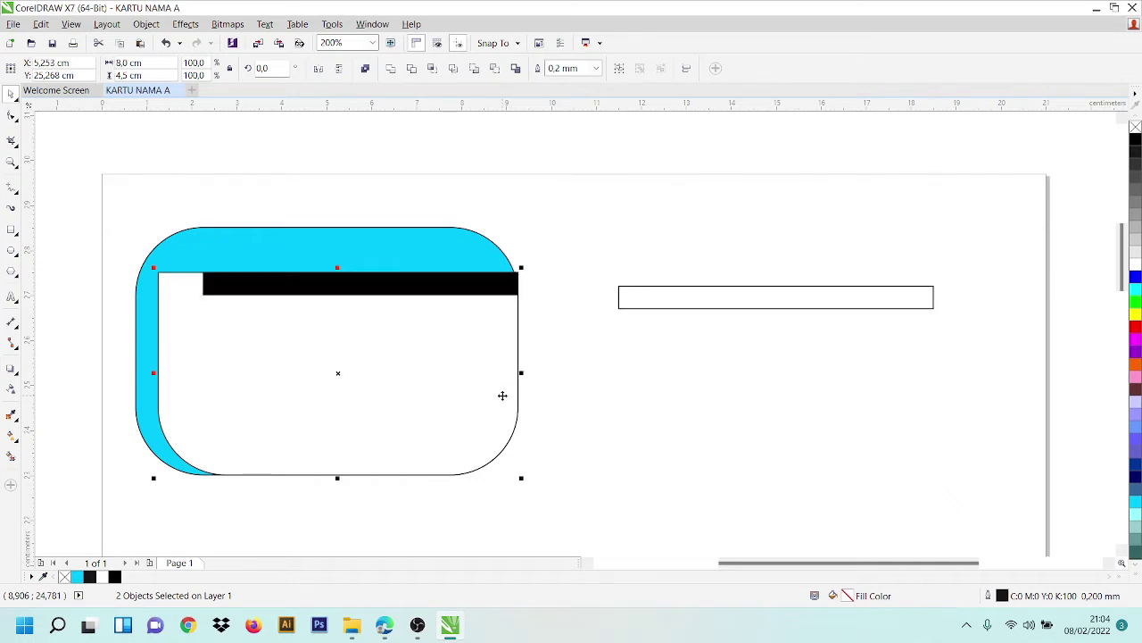
{"action": "left_click", "coordinate": [674, 295]}
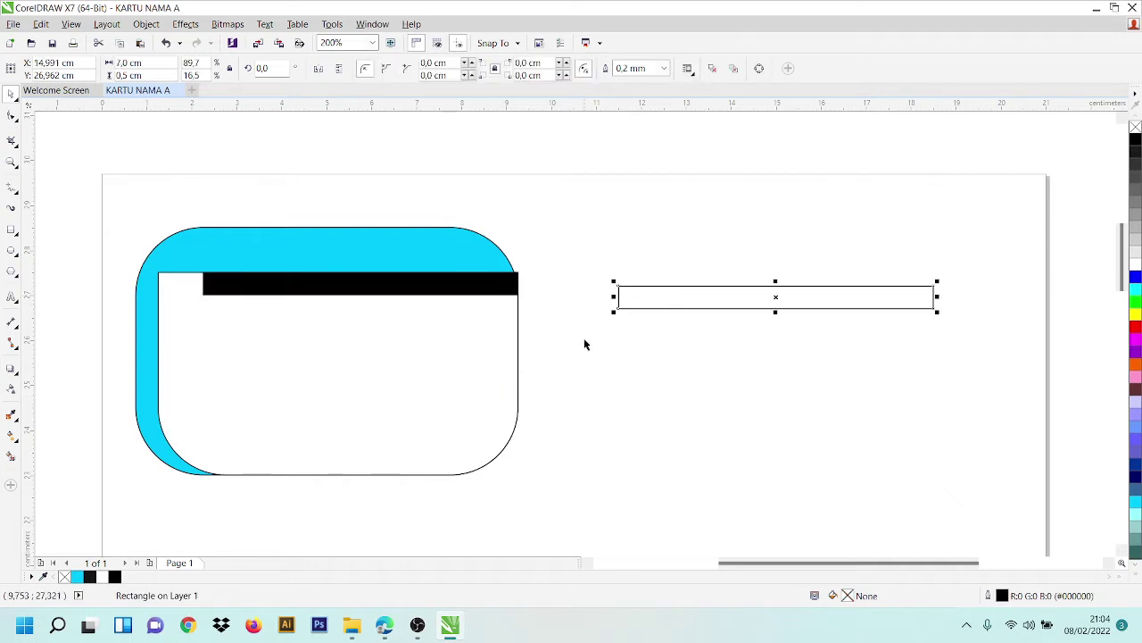
{"action": "key", "text": "Delete"}
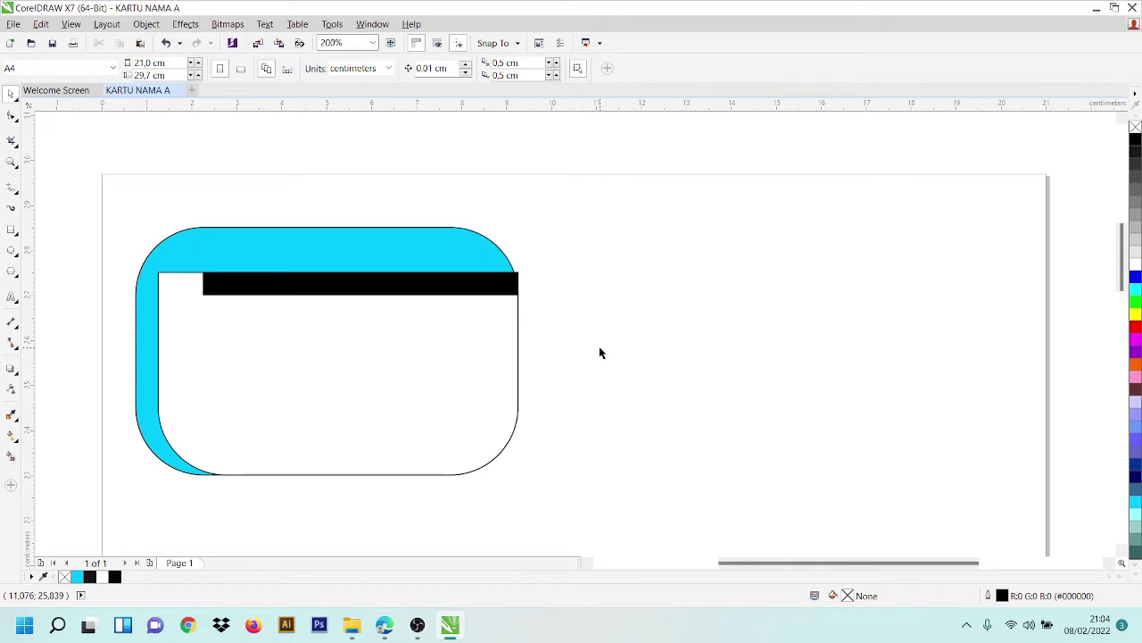
- Snap the black bar flush against the card's right edge
{"action": "scroll", "coordinate": [535, 284], "scroll_direction": "up", "scroll_amount": 4}
{"action": "left_click", "coordinate": [473, 246]}
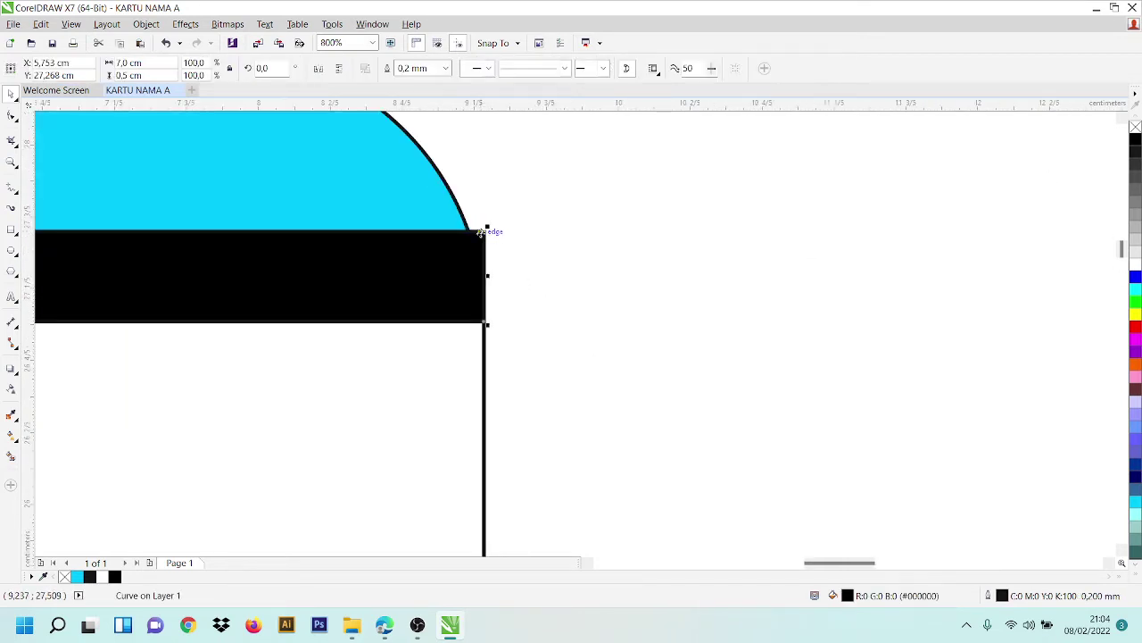
{"action": "left_click_drag", "start_coordinate": [482, 231], "coordinate": [461, 236]}
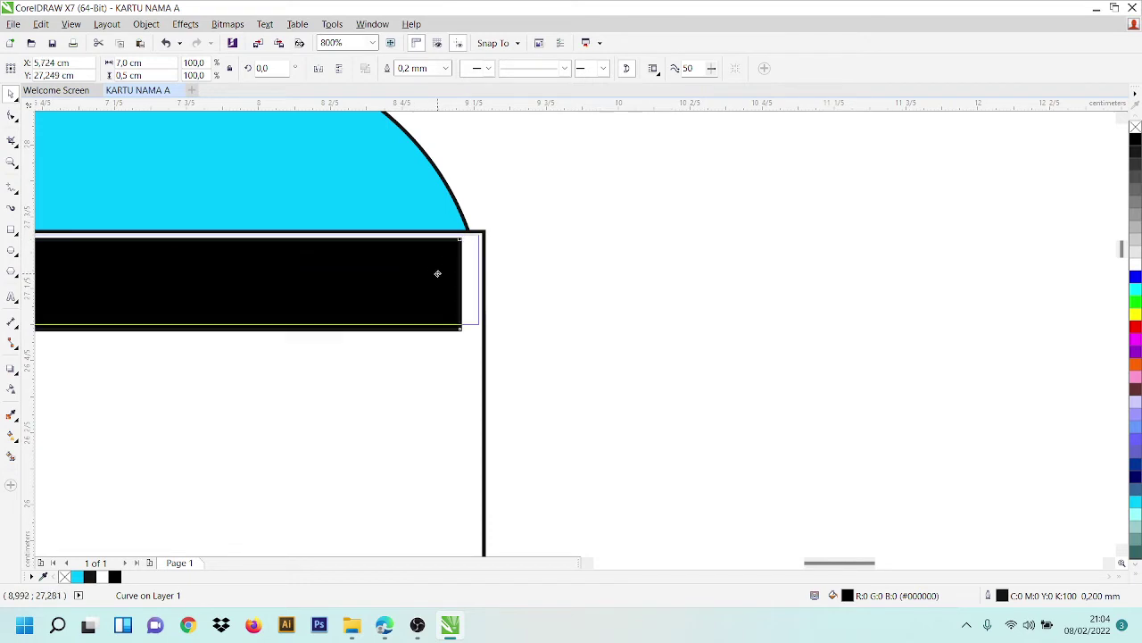
{"action": "left_click_drag", "start_coordinate": [437, 273], "coordinate": [513, 290]}
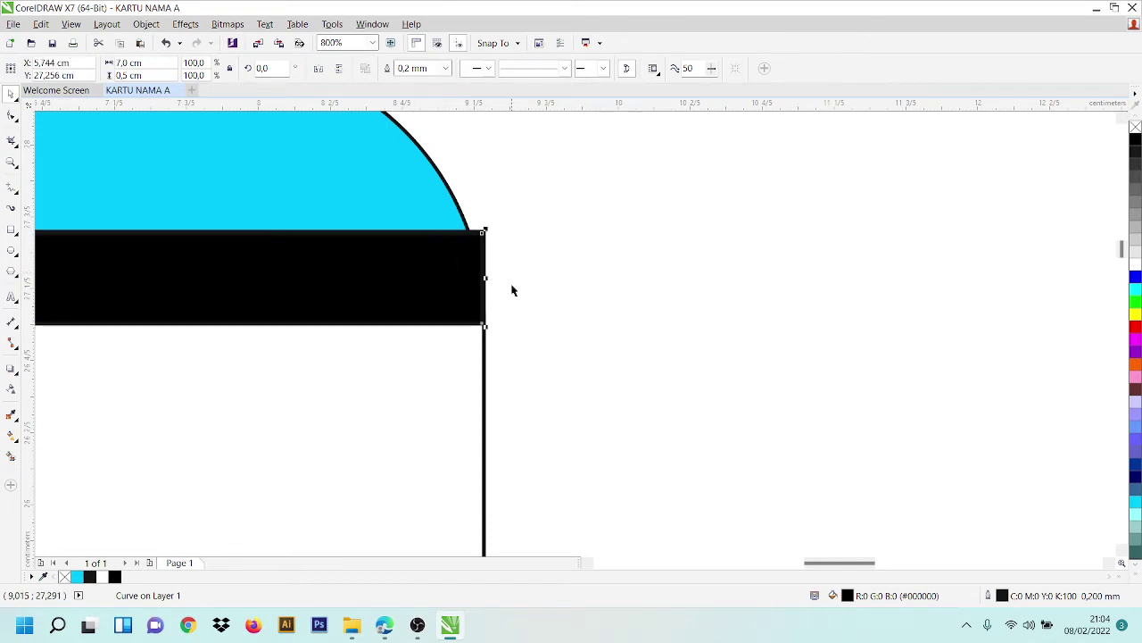
{"action": "left_click", "coordinate": [591, 336]}
{"action": "scroll", "coordinate": [429, 356], "scroll_direction": "down", "scroll_amount": 2}
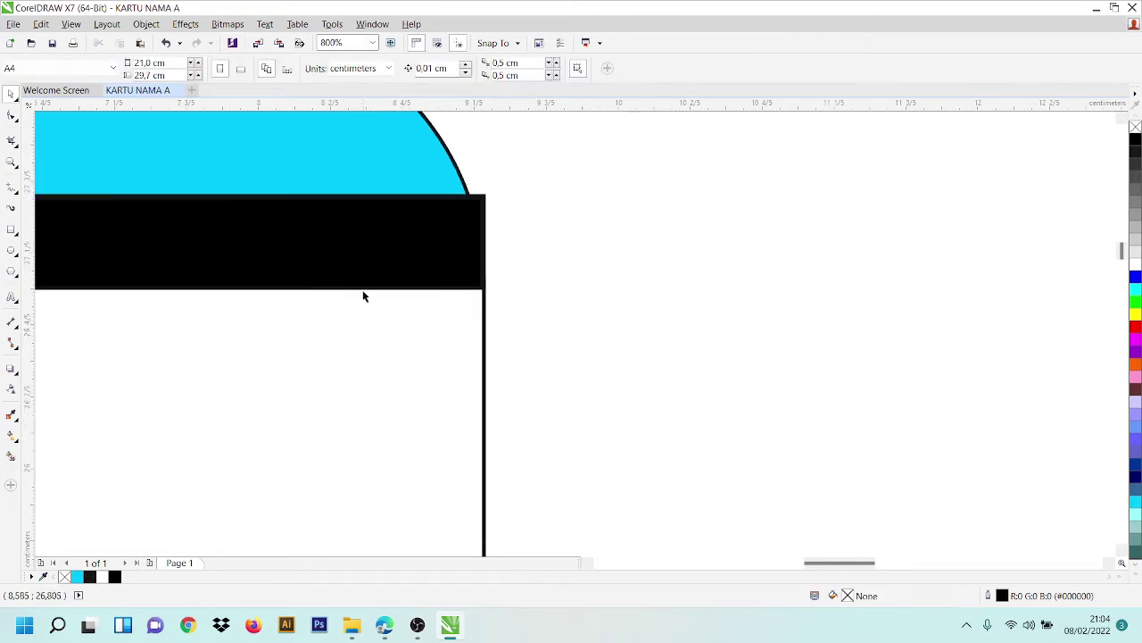
{"action": "scroll", "coordinate": [214, 306], "scroll_direction": "down", "scroll_amount": 5}
{"action": "scroll", "coordinate": [252, 290], "scroll_direction": "down", "scroll_amount": 1}
{"action": "scroll", "coordinate": [143, 306], "scroll_direction": "up", "scroll_amount": 3}
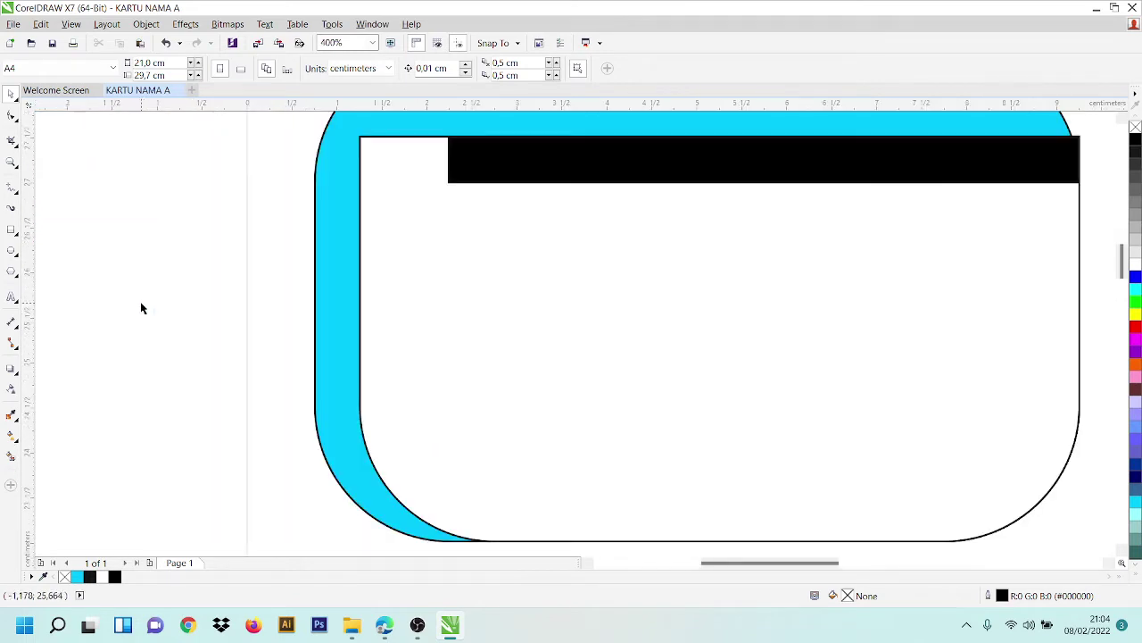
{"action": "scroll", "coordinate": [473, 237], "scroll_direction": "down", "scroll_amount": 1}
{"action": "scroll", "coordinate": [740, 311], "scroll_direction": "right", "scroll_amount": 2}
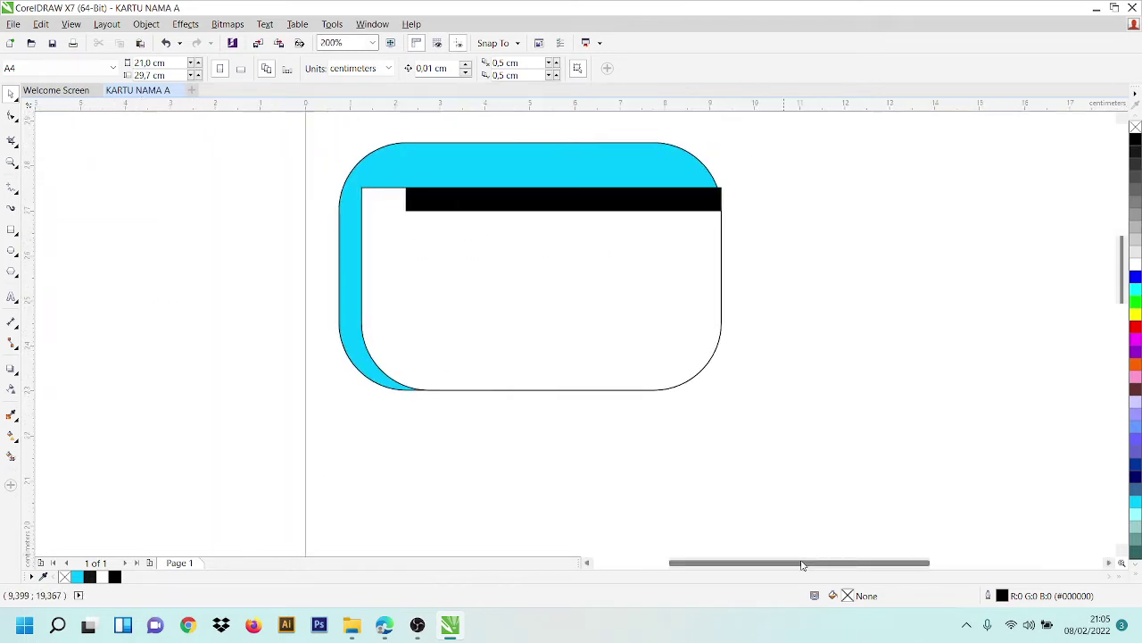
{"action": "left_click_drag", "start_coordinate": [1122, 297], "coordinate": [1122, 280]}
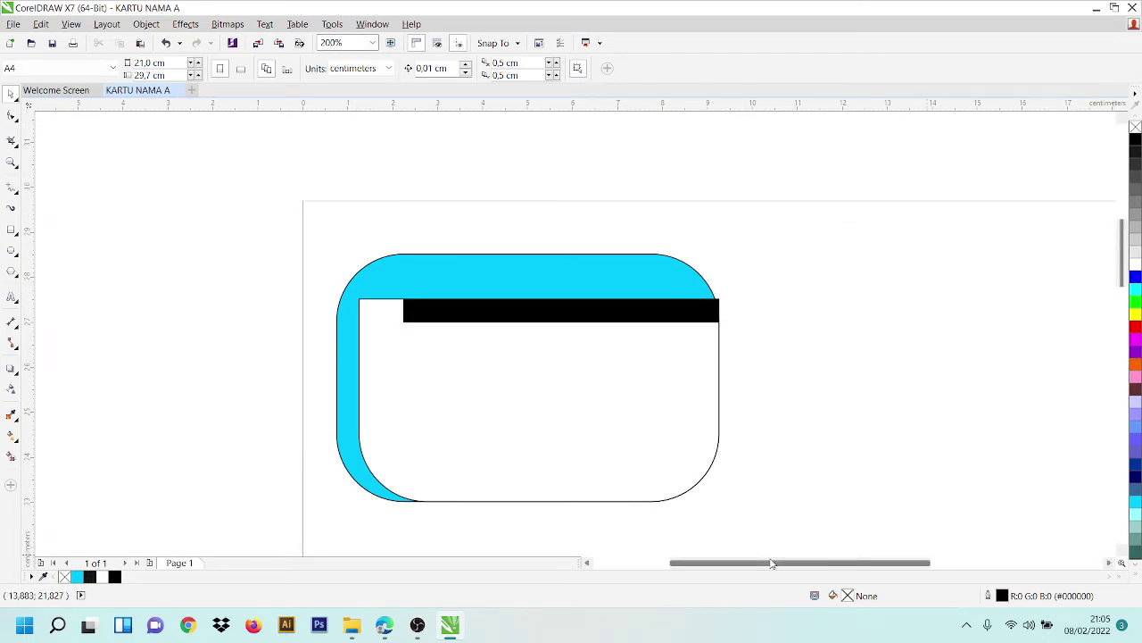
{"action": "left_click_drag", "start_coordinate": [773, 561], "coordinate": [839, 553]}
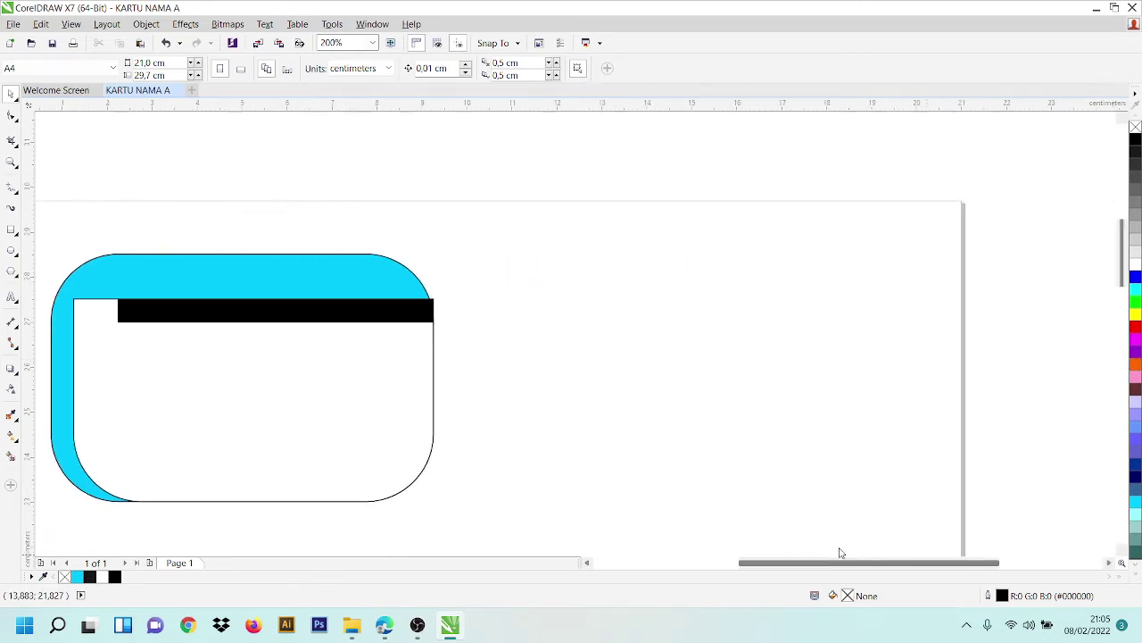
- Type 'PT Laras Mandiri Sejahtera' as a text line to the right of the card
{"action": "left_click", "coordinate": [11, 299]}
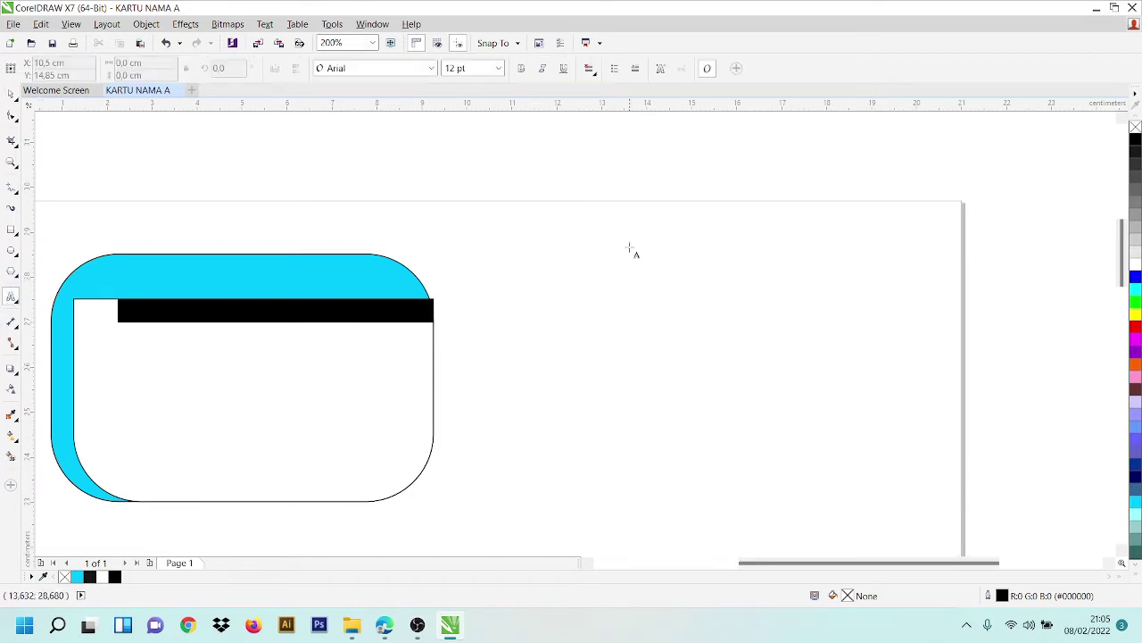
{"action": "left_click", "coordinate": [725, 369]}
{"action": "key", "text": "Caps_Lock"}
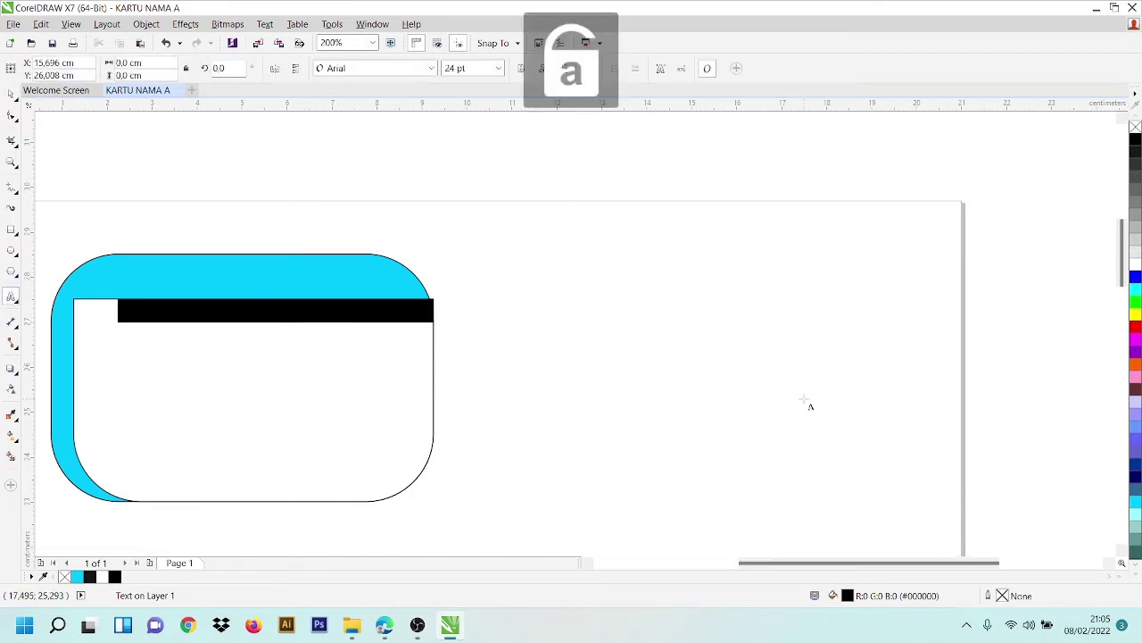
{"action": "key", "text": "Caps_Lock"}
{"action": "type", "text": "PT L"}
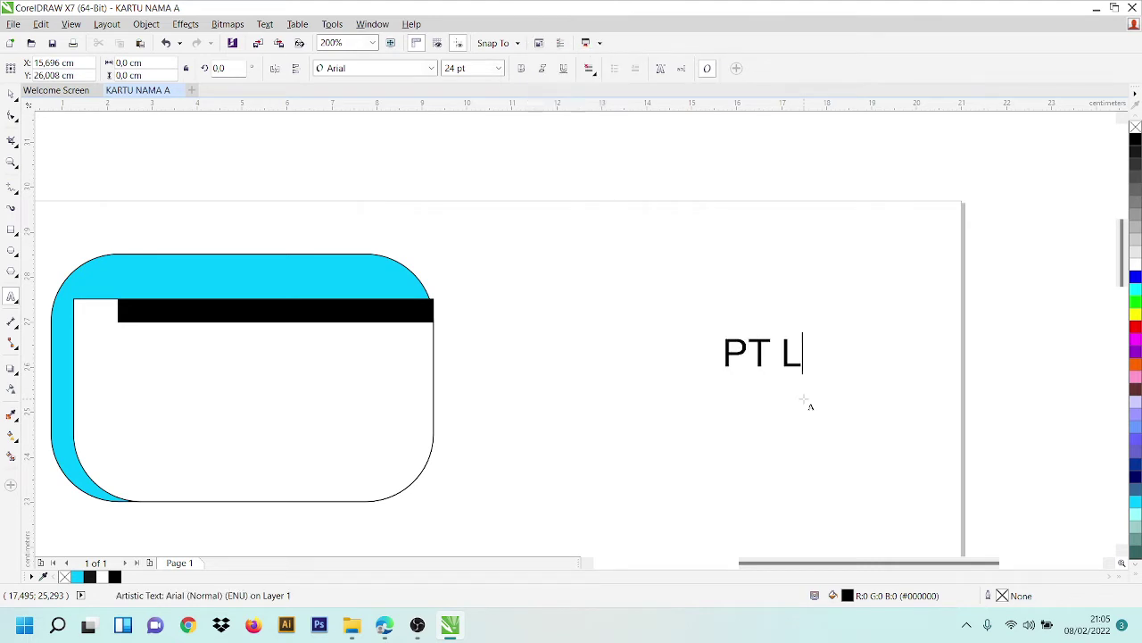
{"action": "key", "text": "Caps_Lock"}
{"action": "type", "text": "aras"}
{"action": "key", "text": "Caps_Lock"}
{"action": "type", "text": "M"}
{"action": "key", "text": "Caps_Lock"}
{"action": "type", "text": "andiri"}
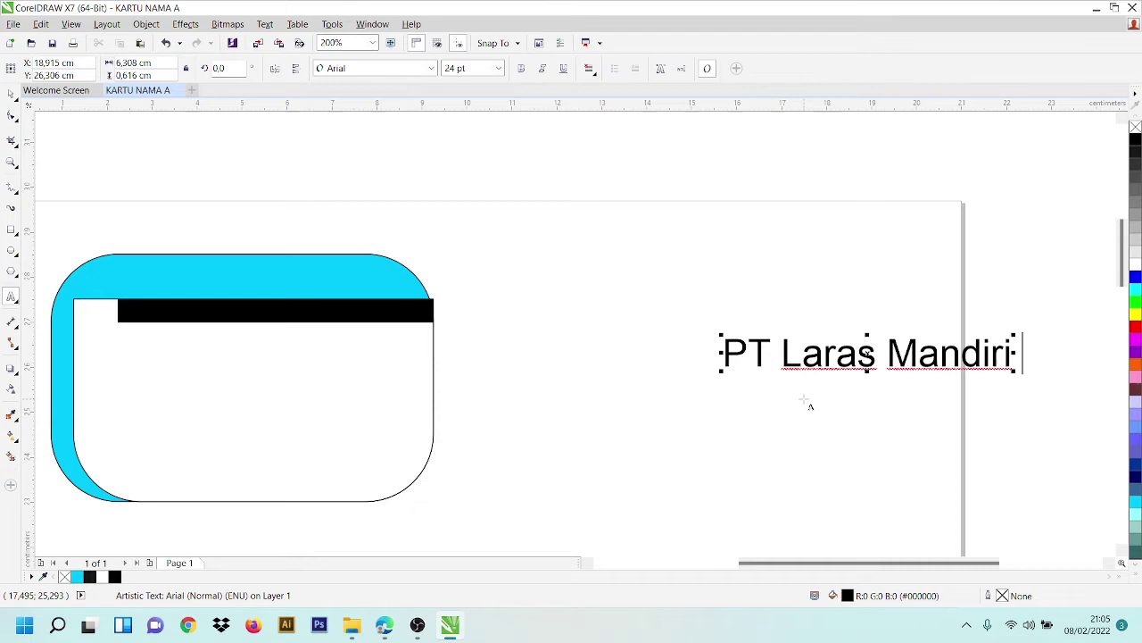
{"action": "key", "text": "Caps_Lock"}
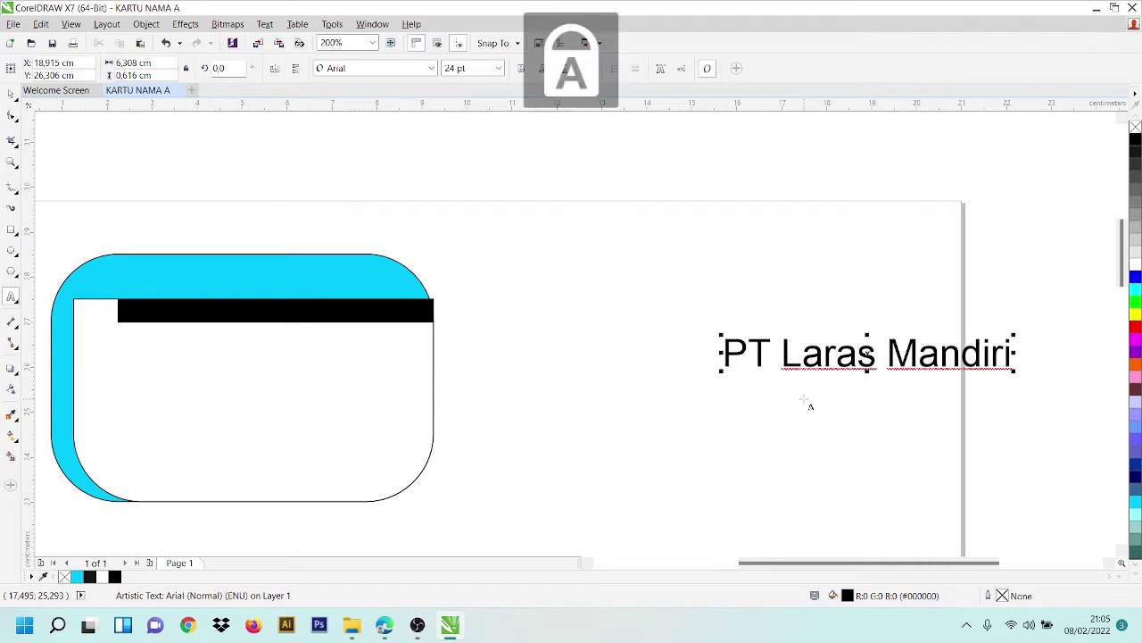
{"action": "type", "text": "S"}
{"action": "key", "text": "Caps_Lock"}
{"action": "type", "text": "ejahtera"}
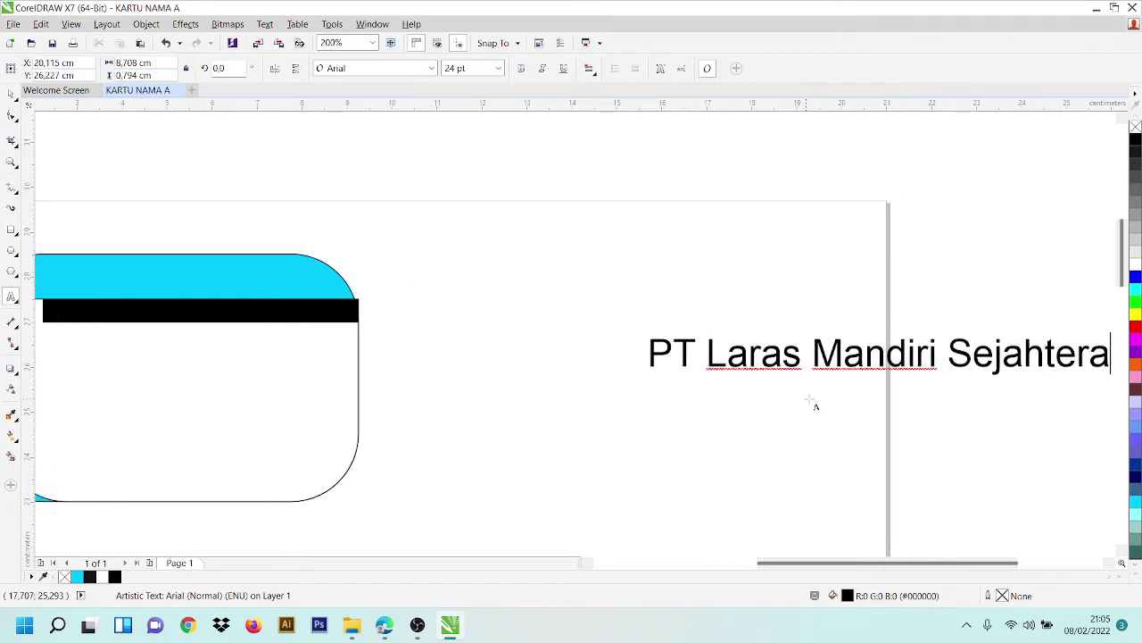
{"action": "key", "text": "Escape"}
{"action": "triple_click", "coordinate": [880, 357]}
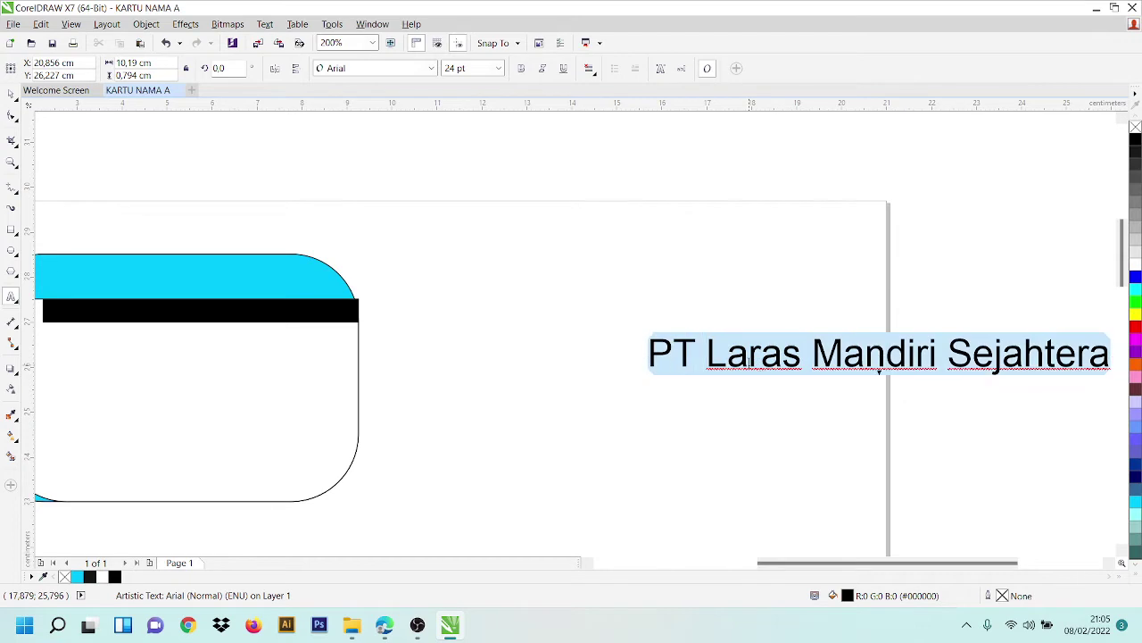
- Set the company name to 12 pt Arial Rounded MT Bold and move it up-left
{"action": "left_click", "coordinate": [431, 68]}
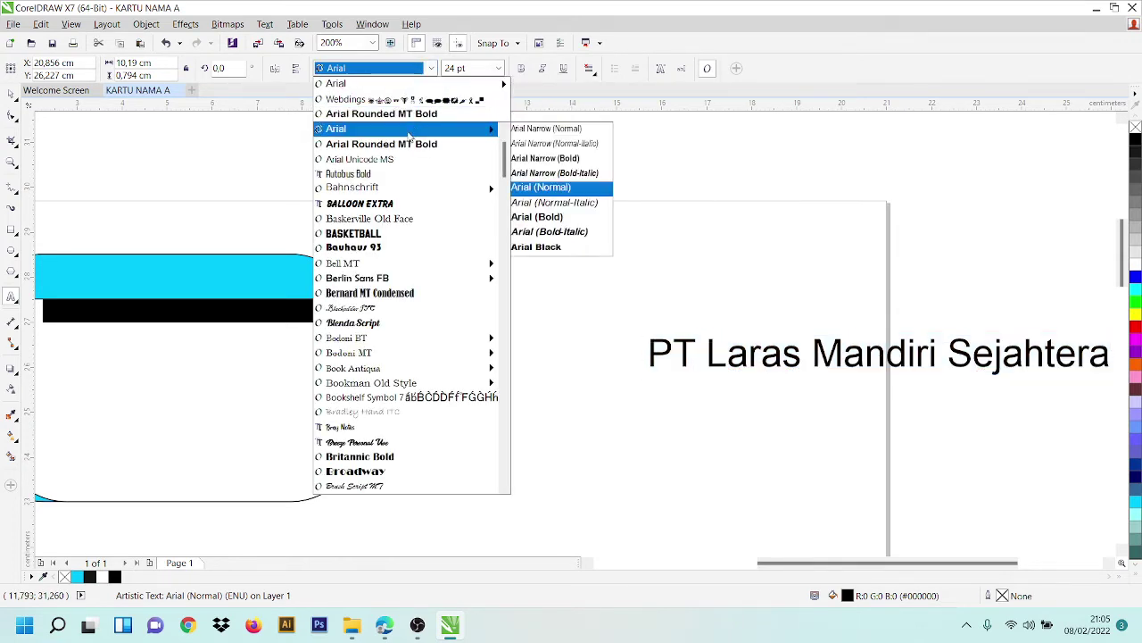
{"action": "left_click", "coordinate": [418, 113]}
{"action": "left_click", "coordinate": [497, 70]}
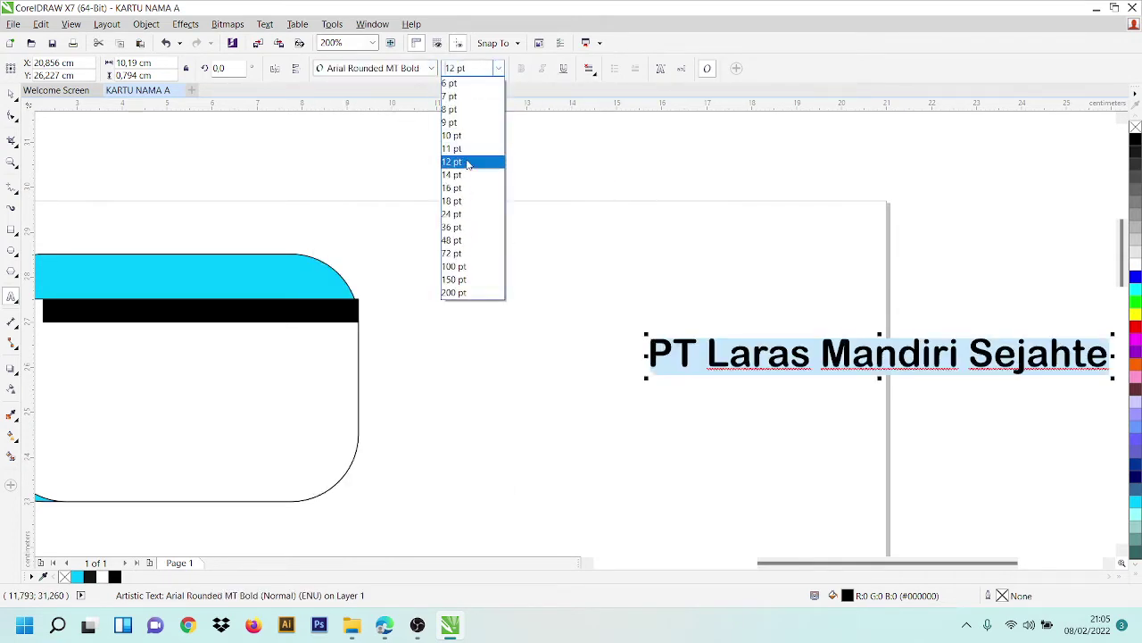
{"action": "left_click", "coordinate": [470, 161]}
{"action": "left_click", "coordinate": [12, 95]}
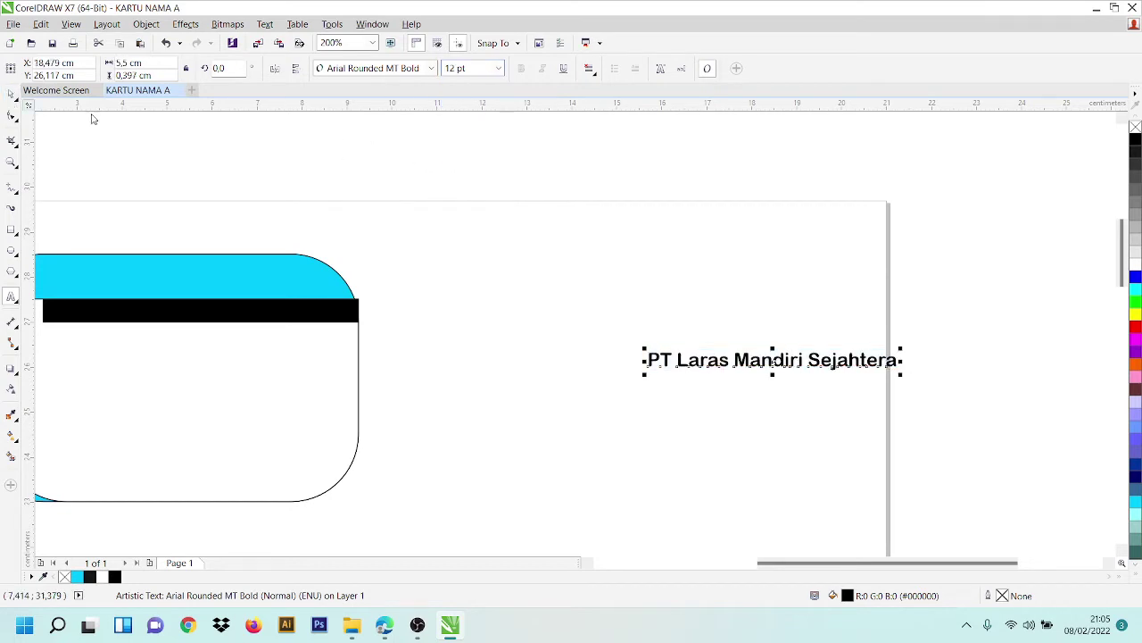
{"action": "left_click_drag", "start_coordinate": [825, 359], "coordinate": [598, 292]}
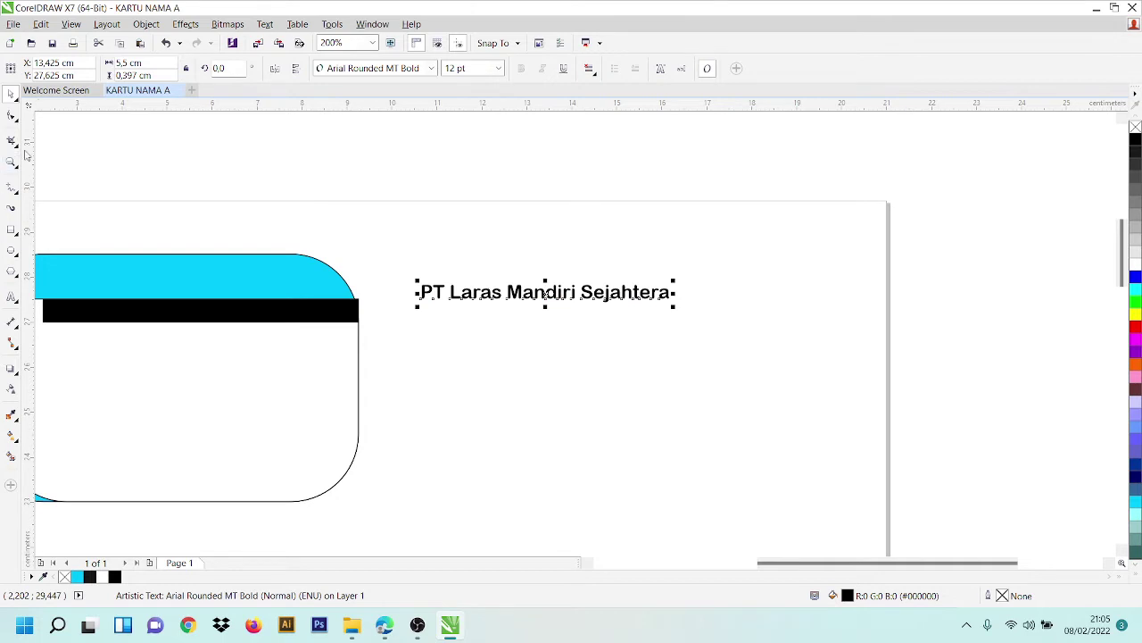
- Colour the company name white and place it on the black header bar
{"action": "left_click", "coordinate": [12, 296]}
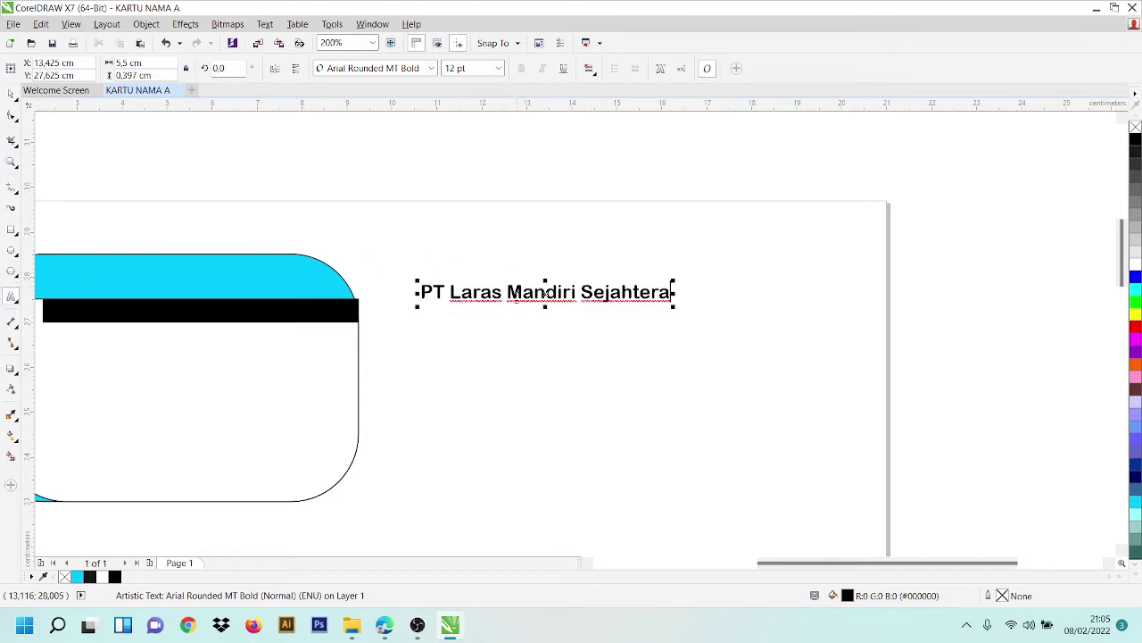
{"action": "triple_click", "coordinate": [513, 295]}
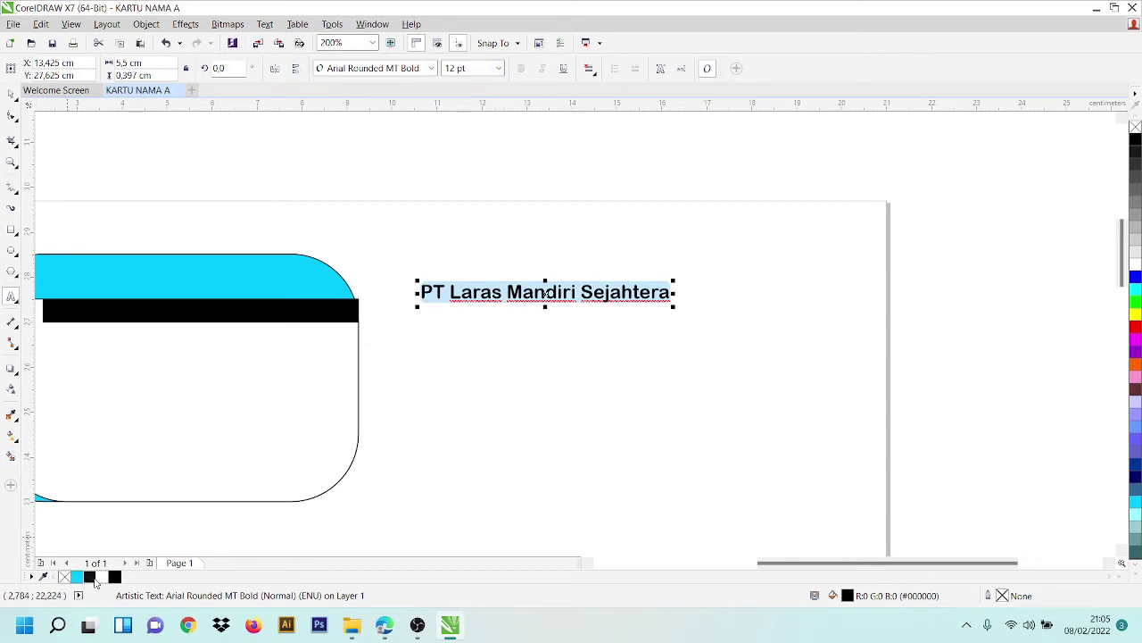
{"action": "left_click", "coordinate": [102, 577]}
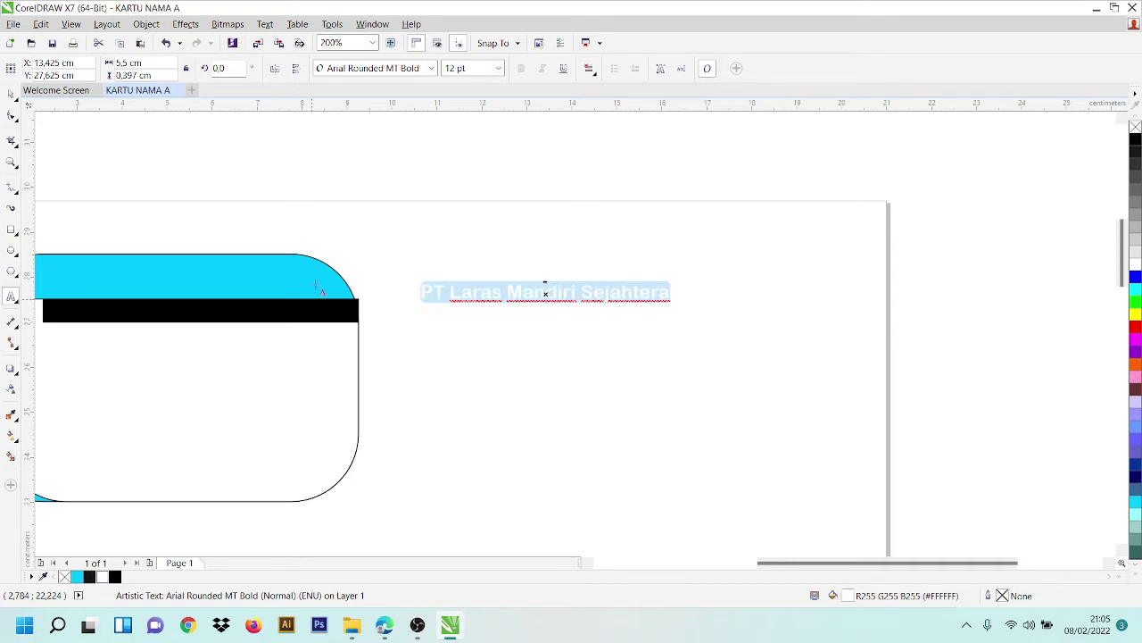
{"action": "left_click", "coordinate": [13, 93]}
{"action": "left_click_drag", "start_coordinate": [594, 291], "coordinate": [280, 309]}
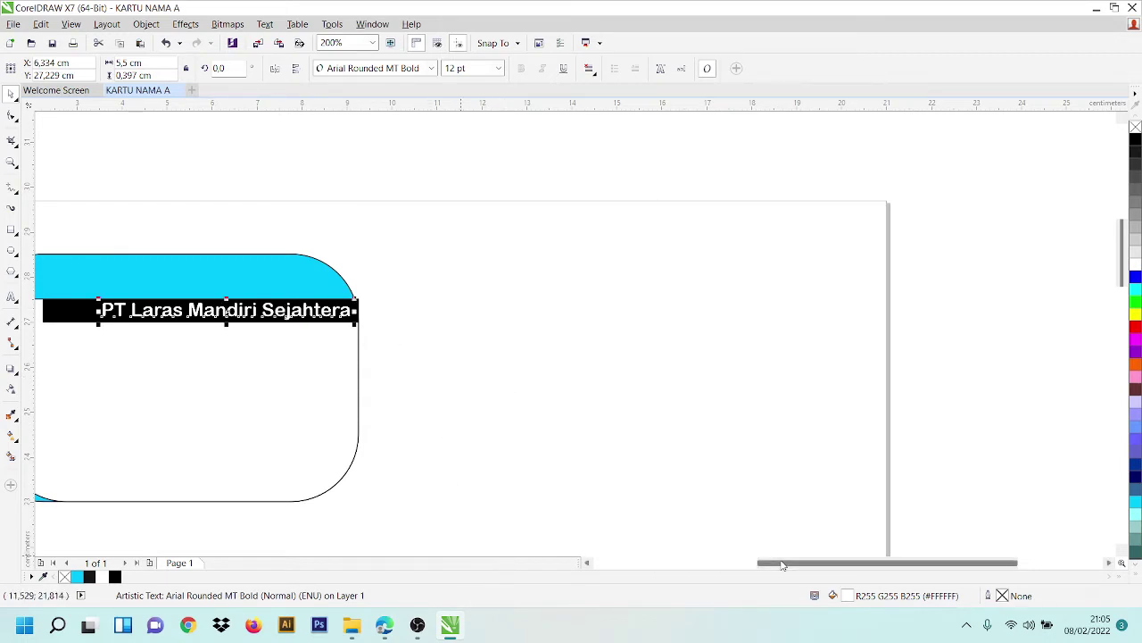
{"action": "left_click_drag", "start_coordinate": [786, 566], "coordinate": [707, 569]}
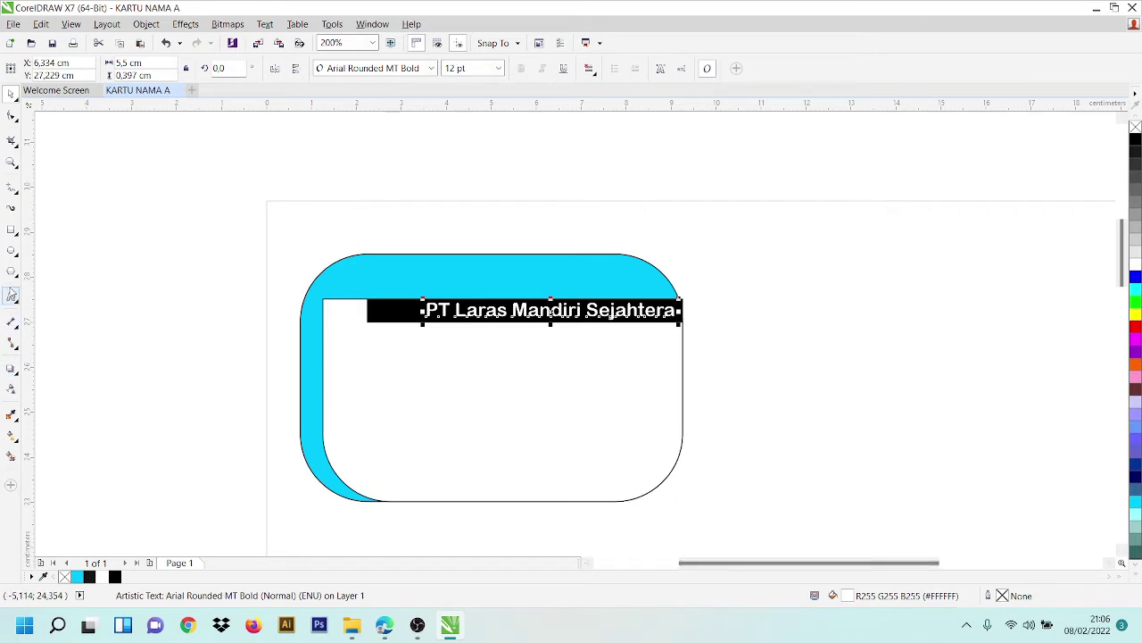
{"action": "left_click", "coordinate": [12, 296]}
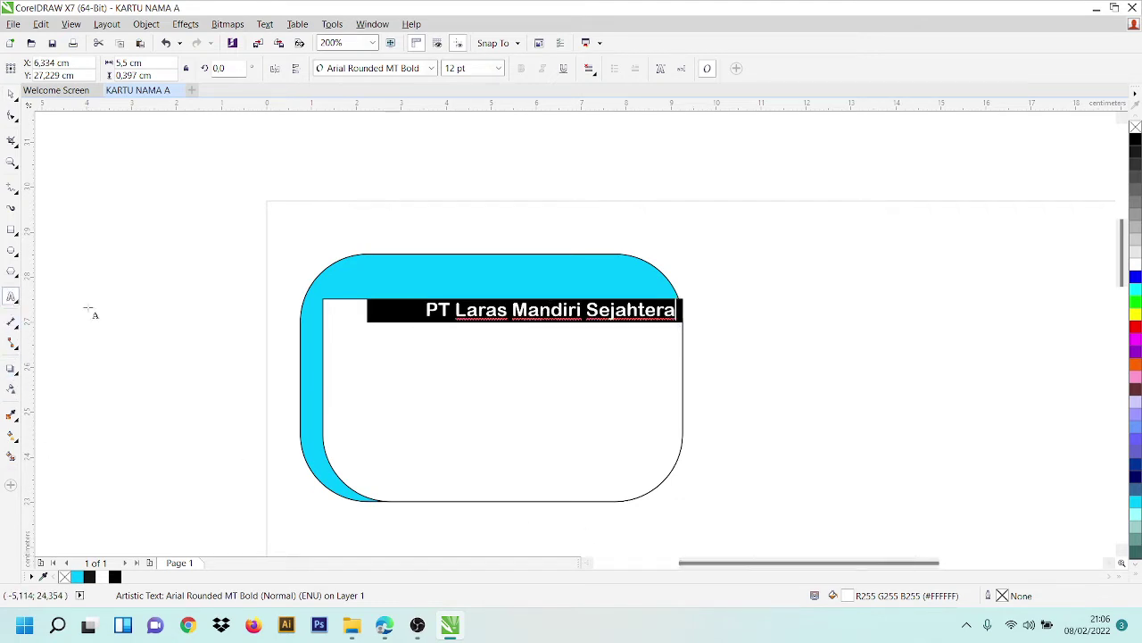
- Start a text line beside the card and type the company's street address
{"action": "left_click", "coordinate": [799, 347]}
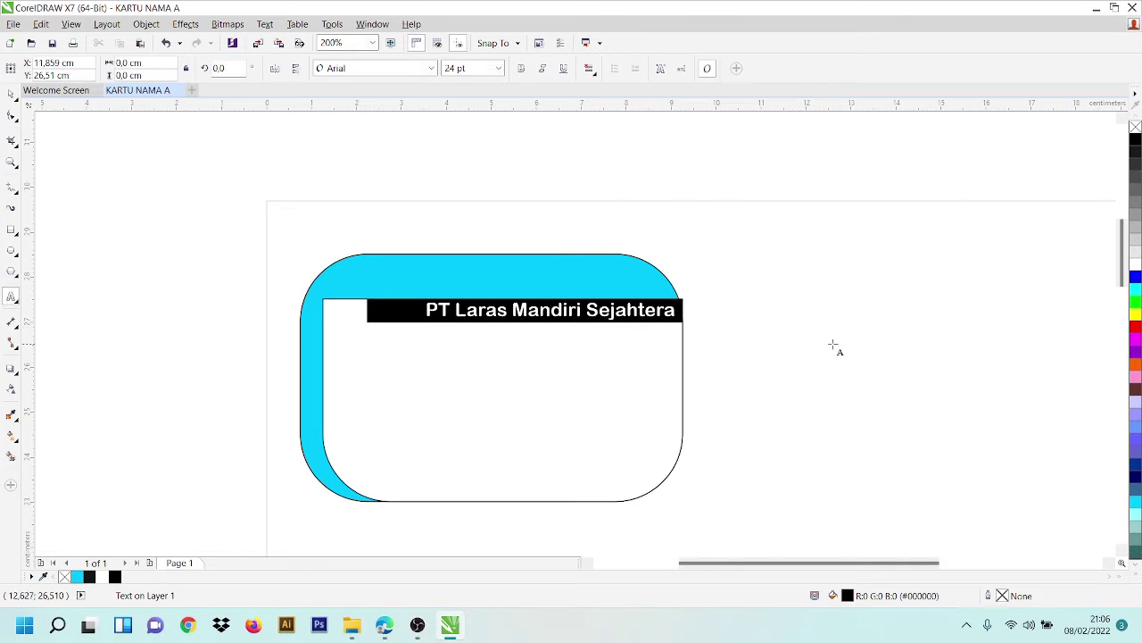
{"action": "key", "text": "Caps_Lock"}
{"action": "type", "text": "J"}
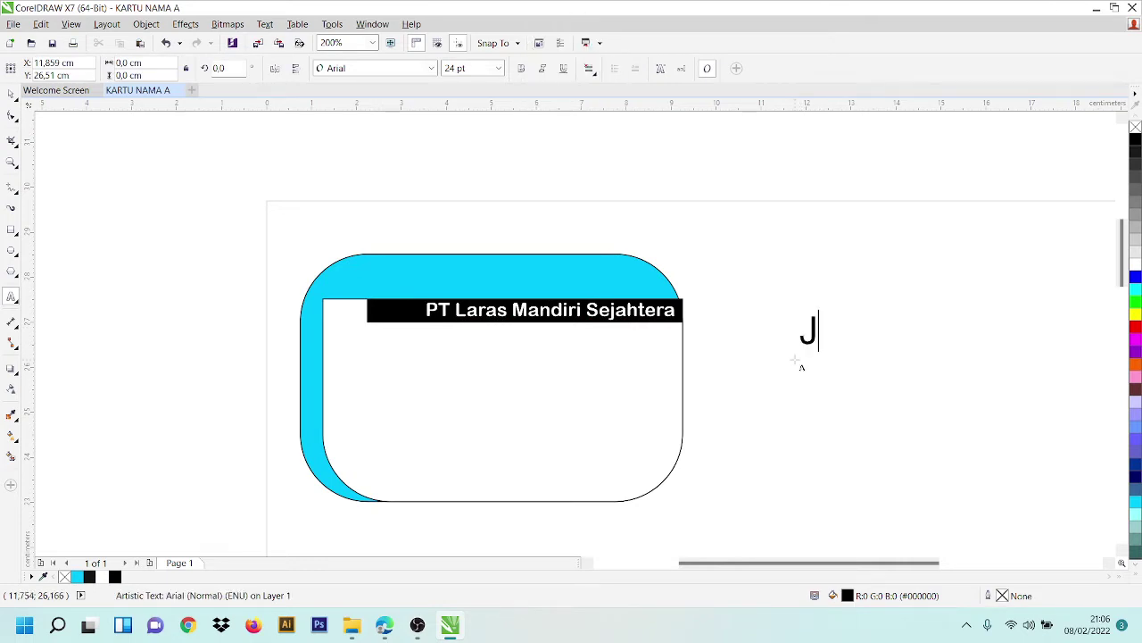
{"action": "type", "text": "L"}
{"action": "key", "text": "BackSpace"}
{"action": "key", "text": "Caps_Lock"}
{"action": "key", "text": "BackSpace"}
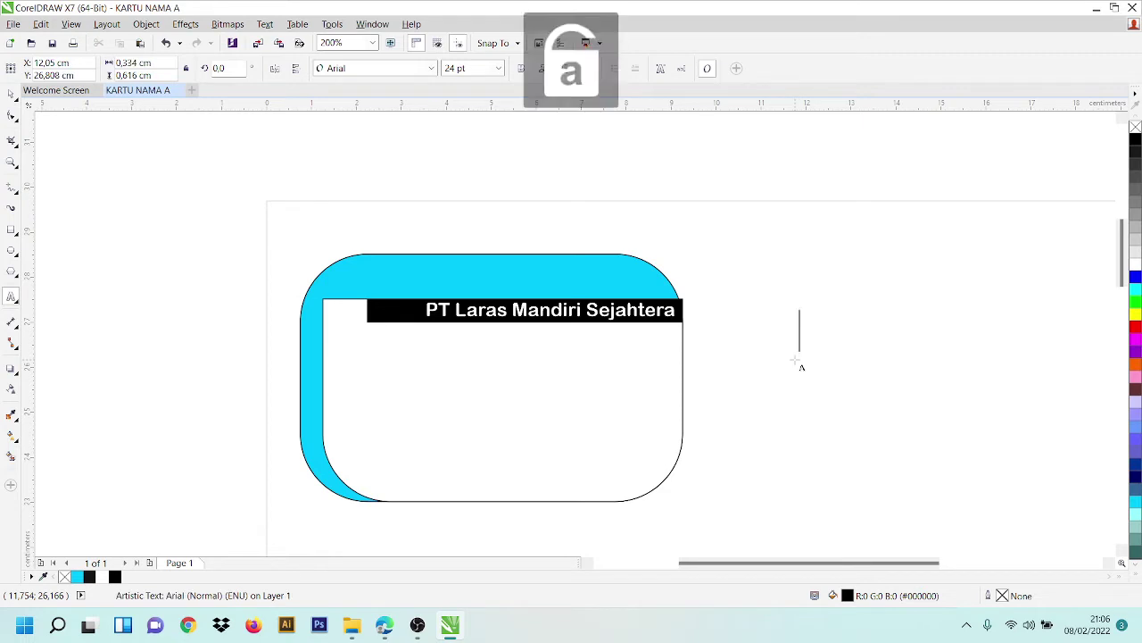
{"action": "type", "text": "j"}
{"action": "key", "text": "BackSpace"}
{"action": "key", "text": "Caps_Lock"}
{"action": "key", "text": "Caps_Lock"}
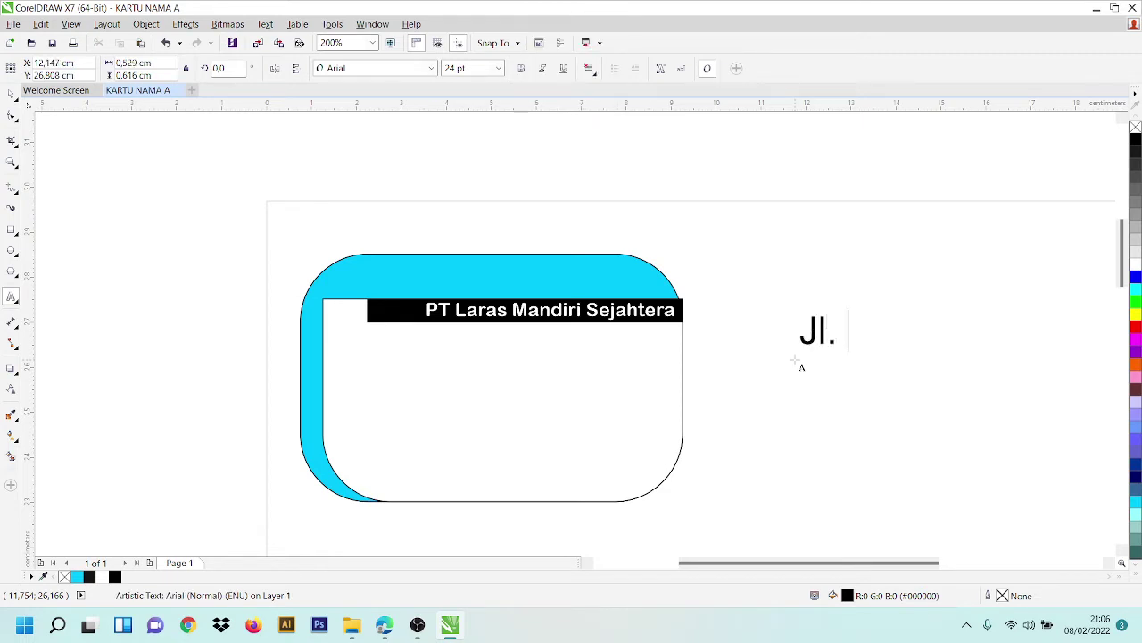
{"action": "key", "text": "Caps_Lock"}
{"action": "key", "text": "Caps_Lock"}
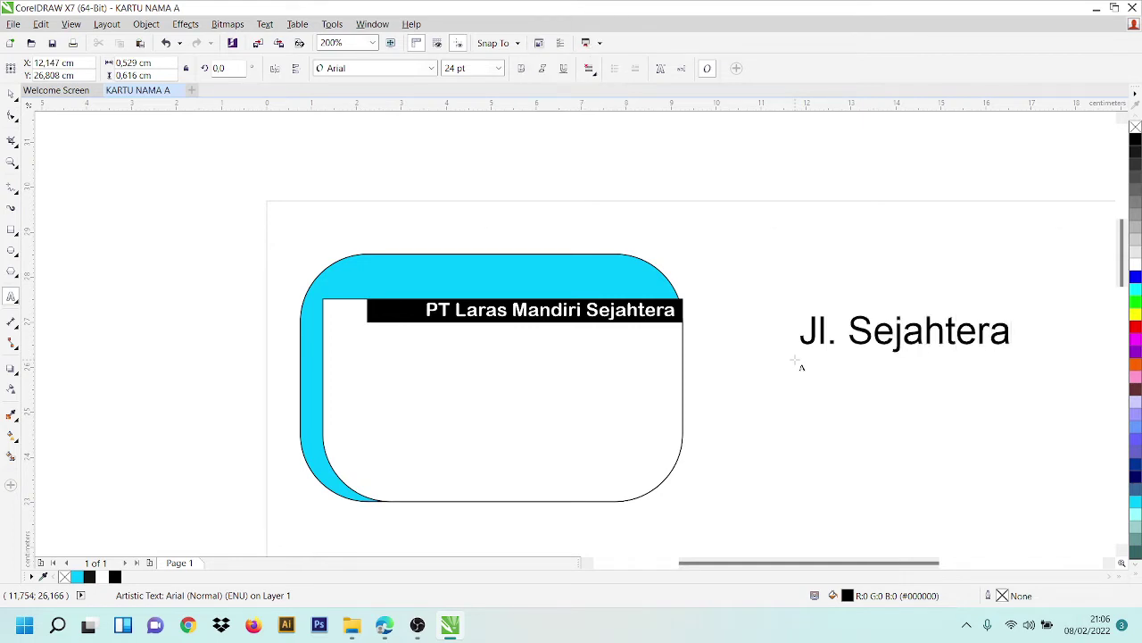
{"action": "key", "text": "Caps_Lock"}
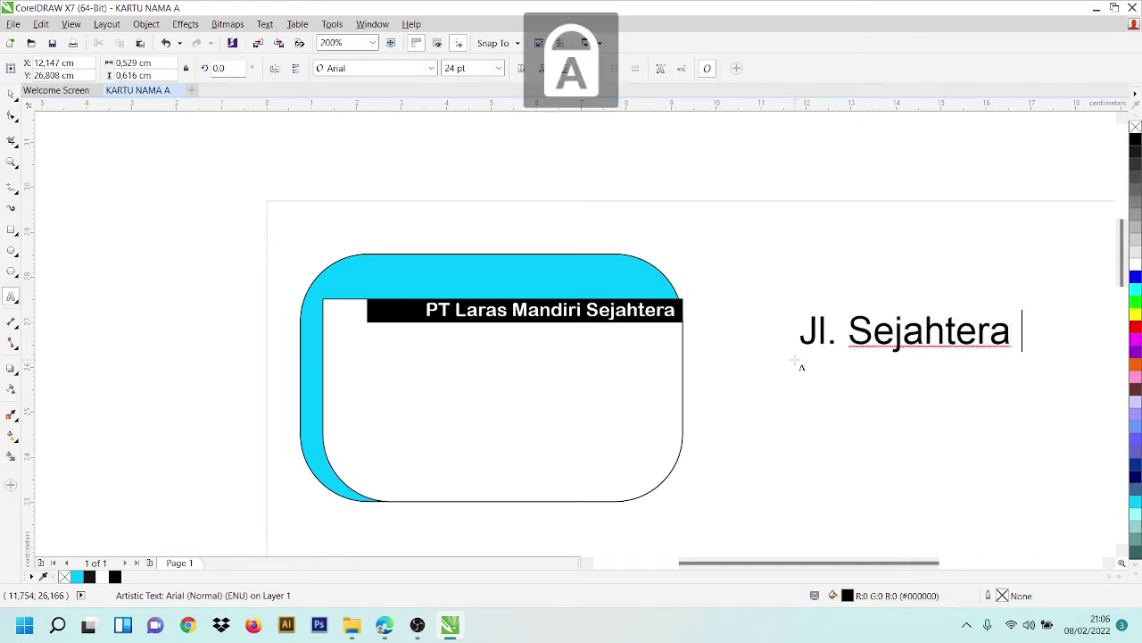
{"action": "key", "text": "Caps_Lock"}
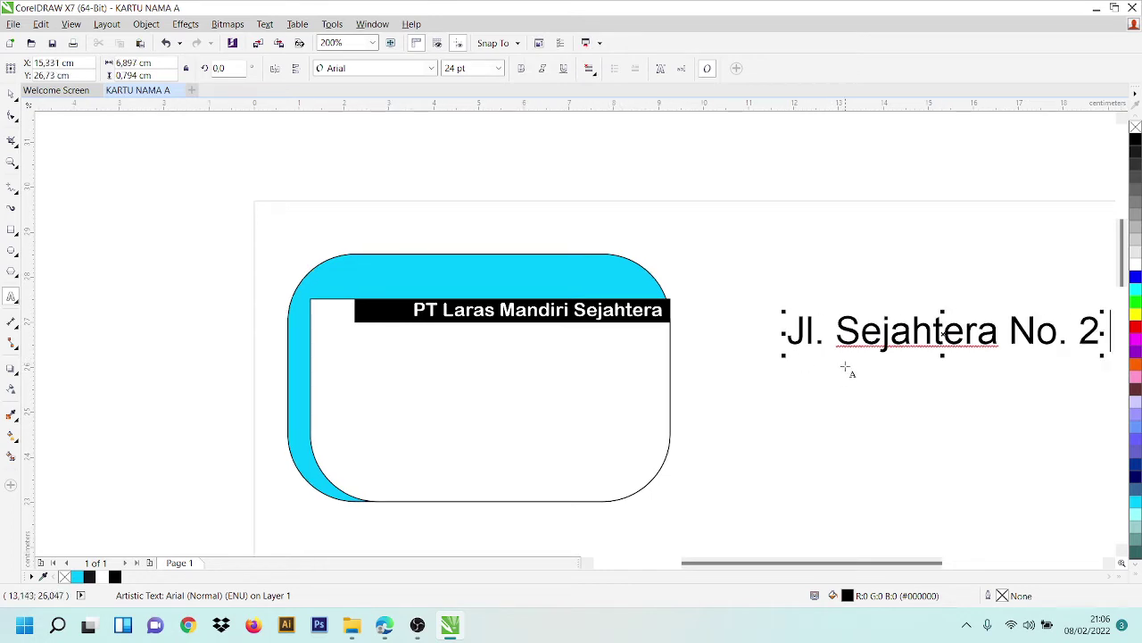
{"action": "left_click_drag", "start_coordinate": [791, 571], "coordinate": [878, 571]}
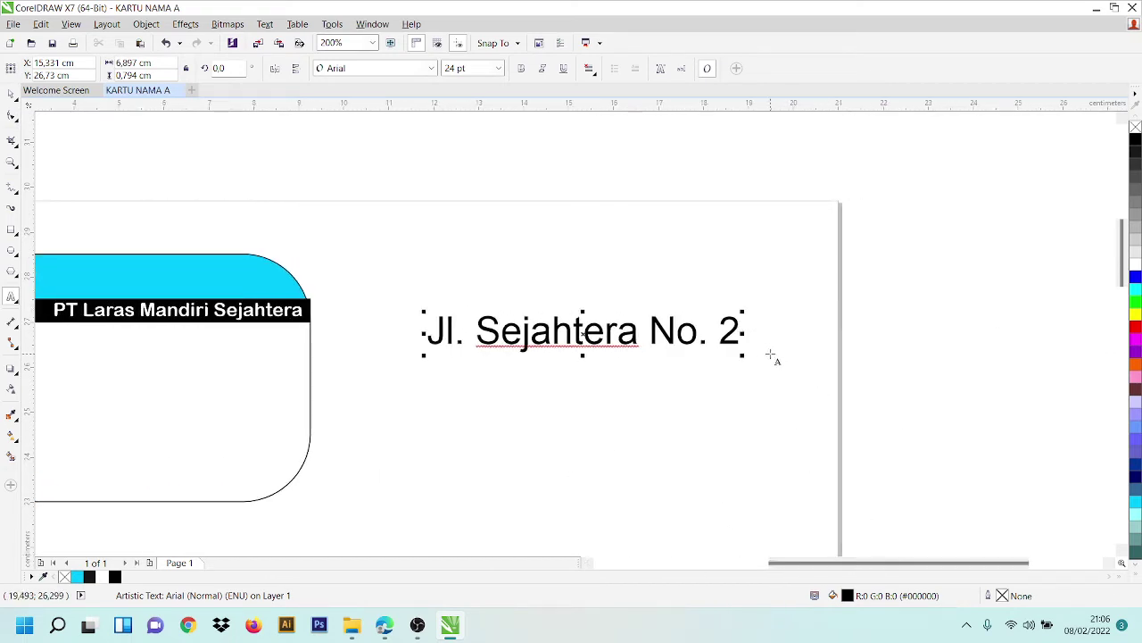
{"action": "type", "text": "1"}
- Delete the stray Webdings symbol and add the company's phone number with area code
{"action": "left_click_drag", "start_coordinate": [751, 332], "coordinate": [787, 326]}
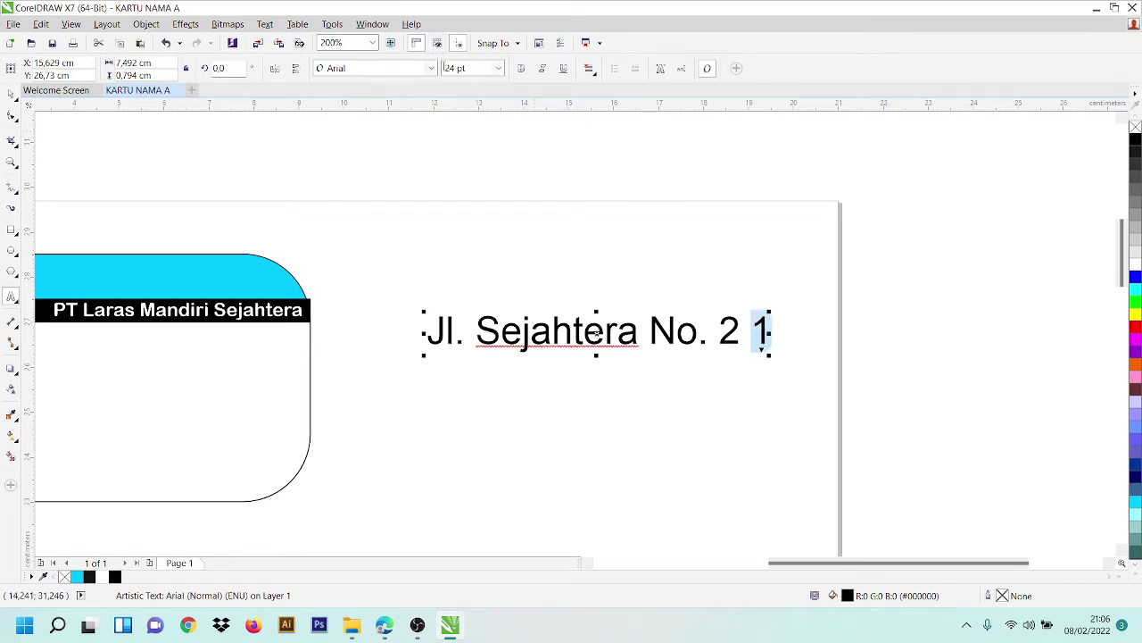
{"action": "left_click", "coordinate": [436, 70]}
{"action": "left_click", "coordinate": [416, 75]}
{"action": "left_click", "coordinate": [400, 71]}
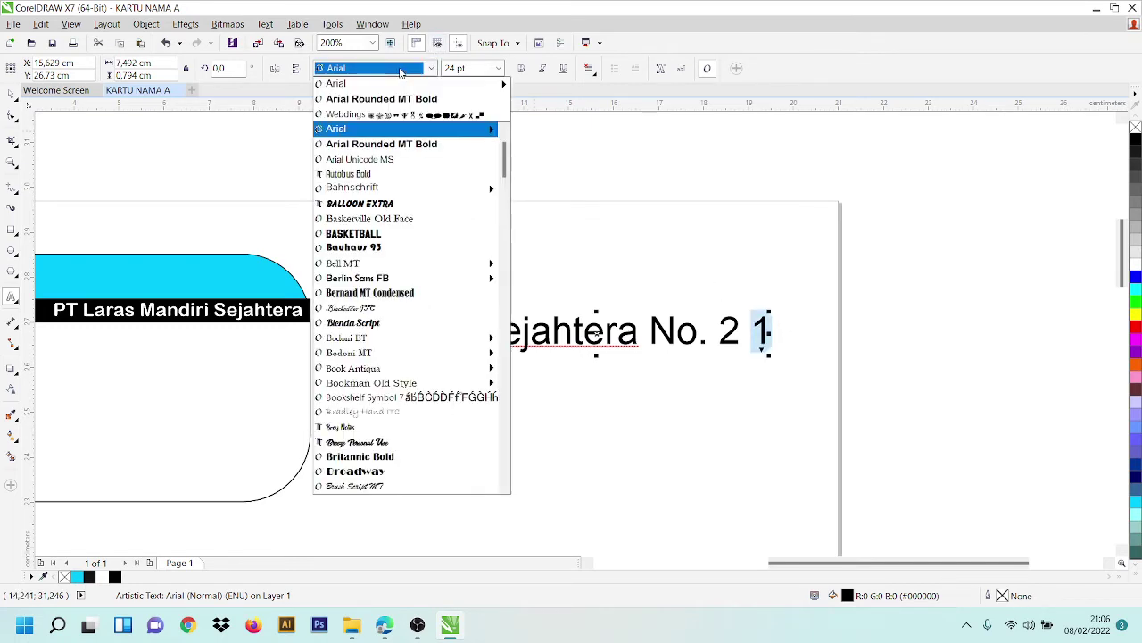
{"action": "scroll", "coordinate": [410, 268], "scroll_direction": "down", "scroll_amount": 15}
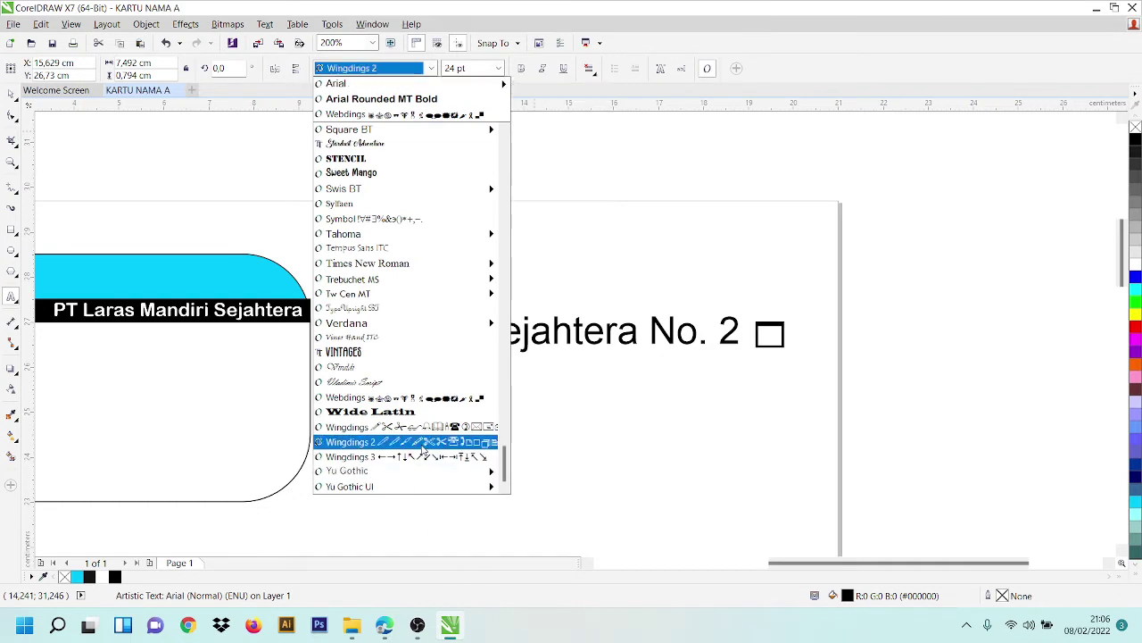
{"action": "left_click", "coordinate": [357, 397]}
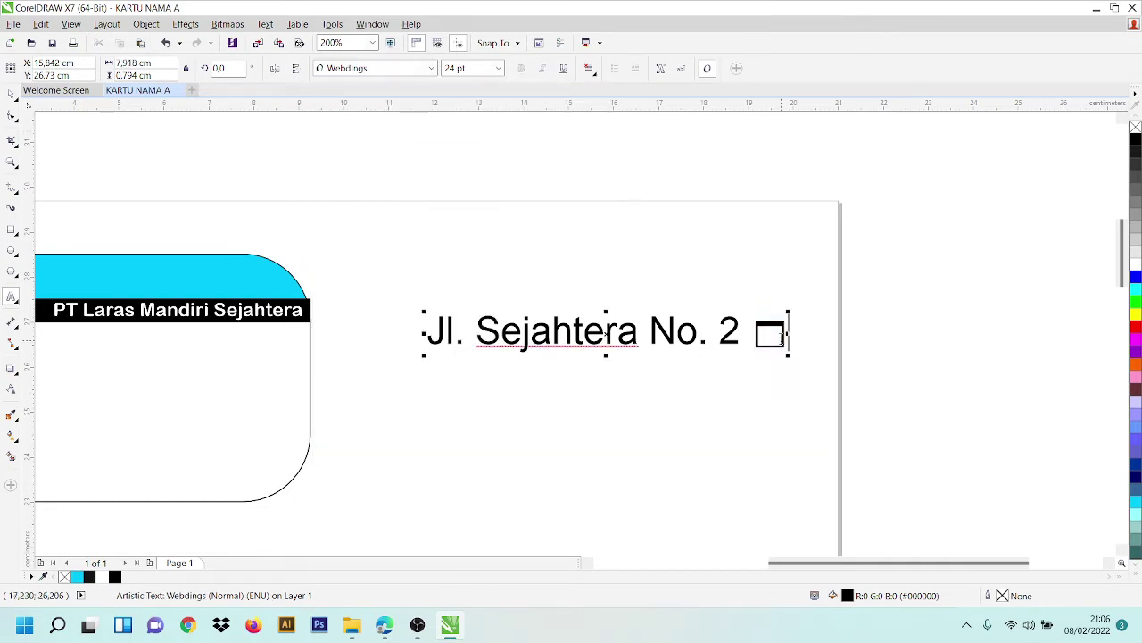
{"action": "key", "text": "BackSpace"}
{"action": "key", "text": "BackSpace"}
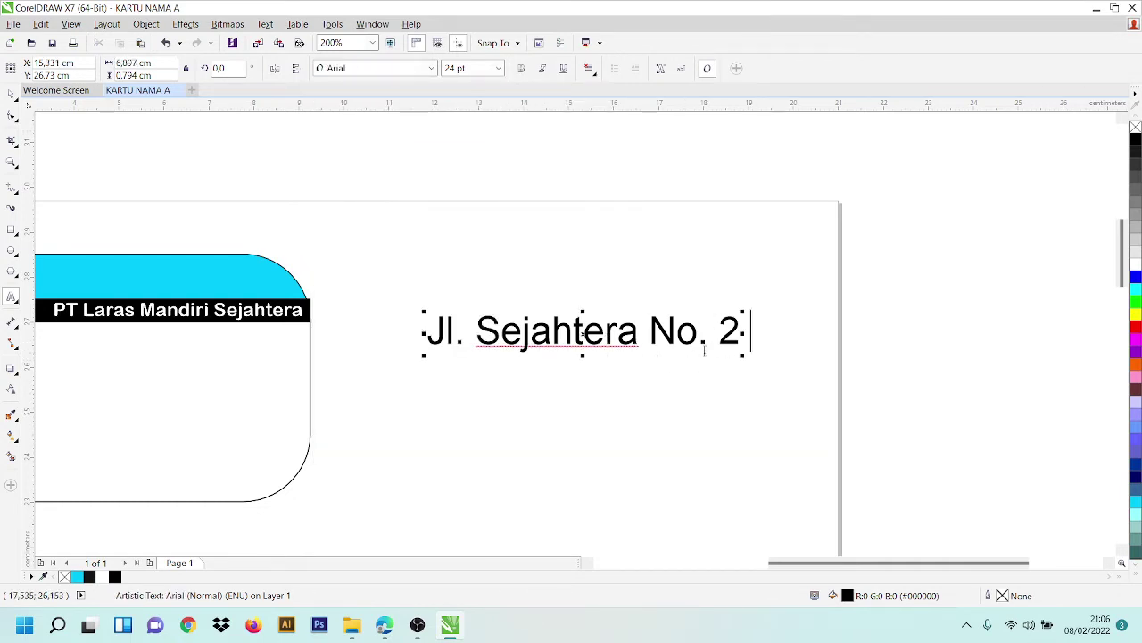
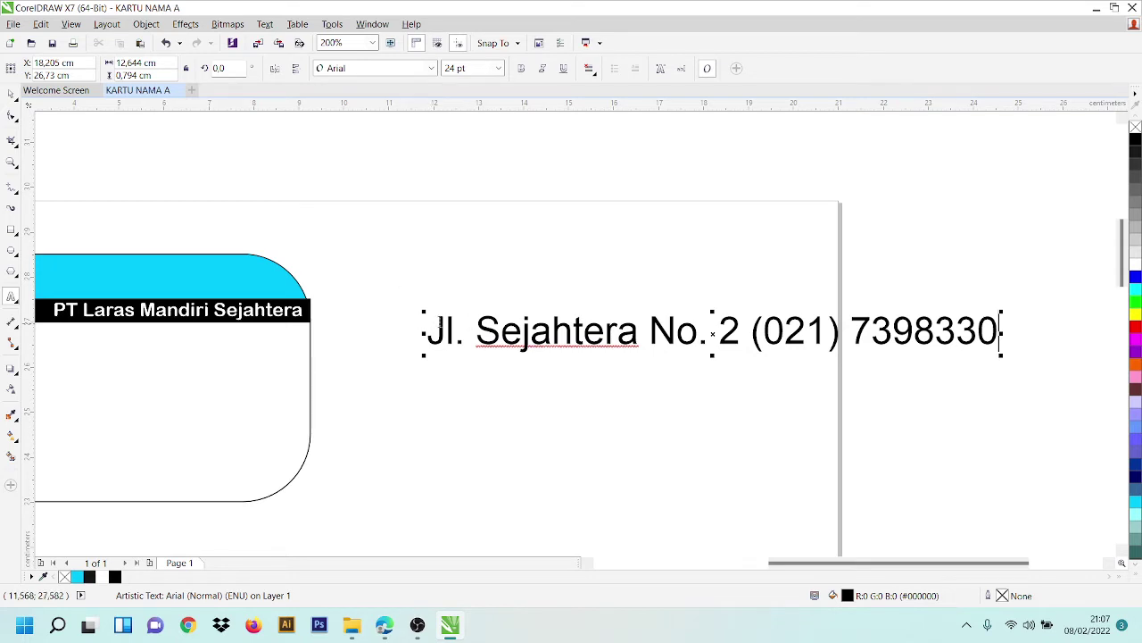
- Set the address line to 8 pt and place it just below the black header
{"action": "left_click_drag", "start_coordinate": [421, 331], "coordinate": [1040, 367]}
{"action": "scroll", "coordinate": [416, 184], "scroll_direction": "right", "scroll_amount": 1}
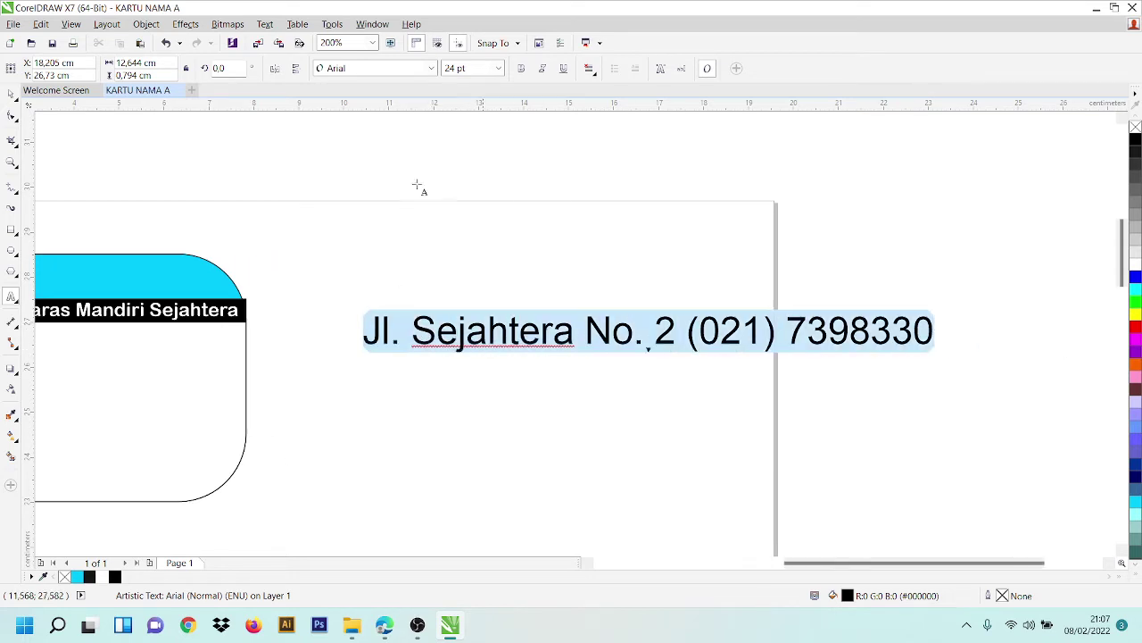
{"action": "left_click", "coordinate": [498, 67]}
{"action": "left_click", "coordinate": [477, 110]}
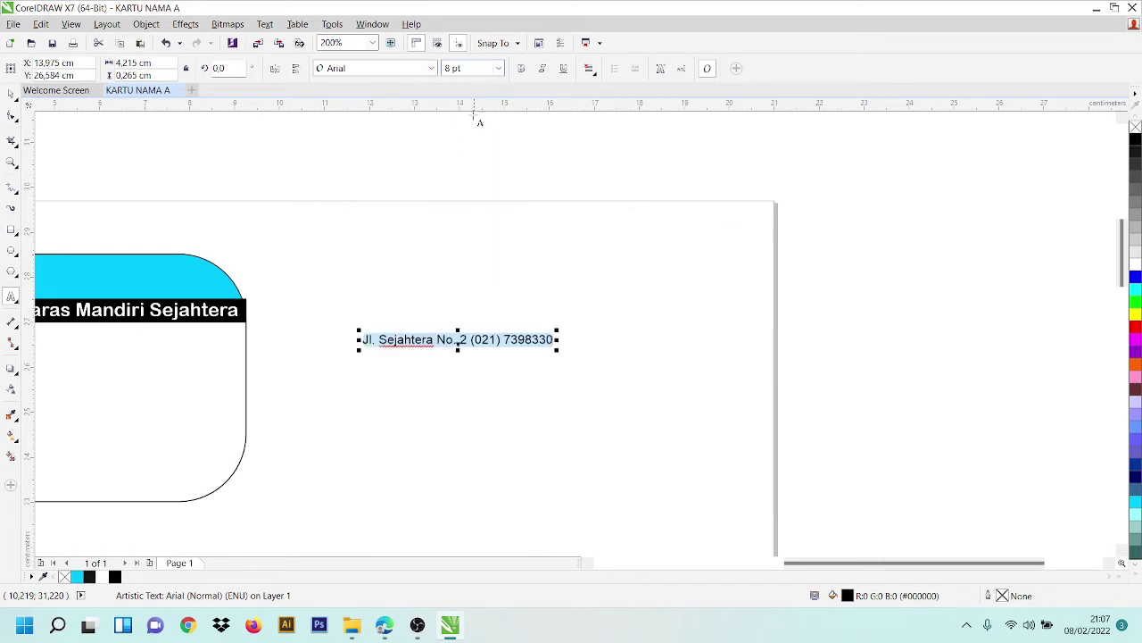
{"action": "left_click", "coordinate": [12, 95]}
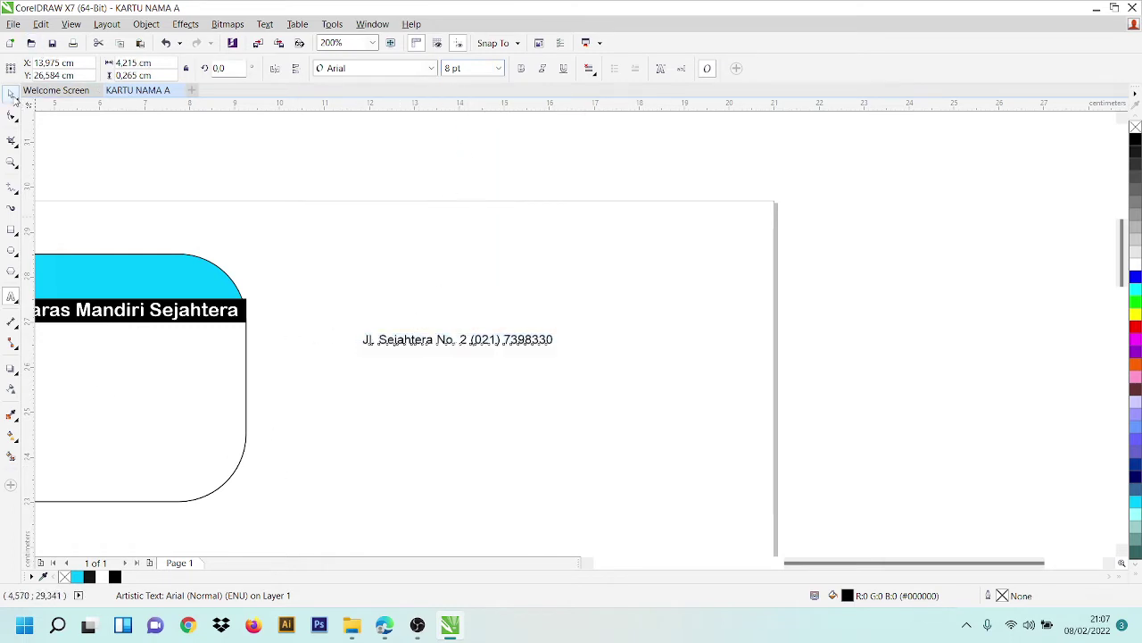
{"action": "left_click_drag", "start_coordinate": [835, 563], "coordinate": [755, 564]}
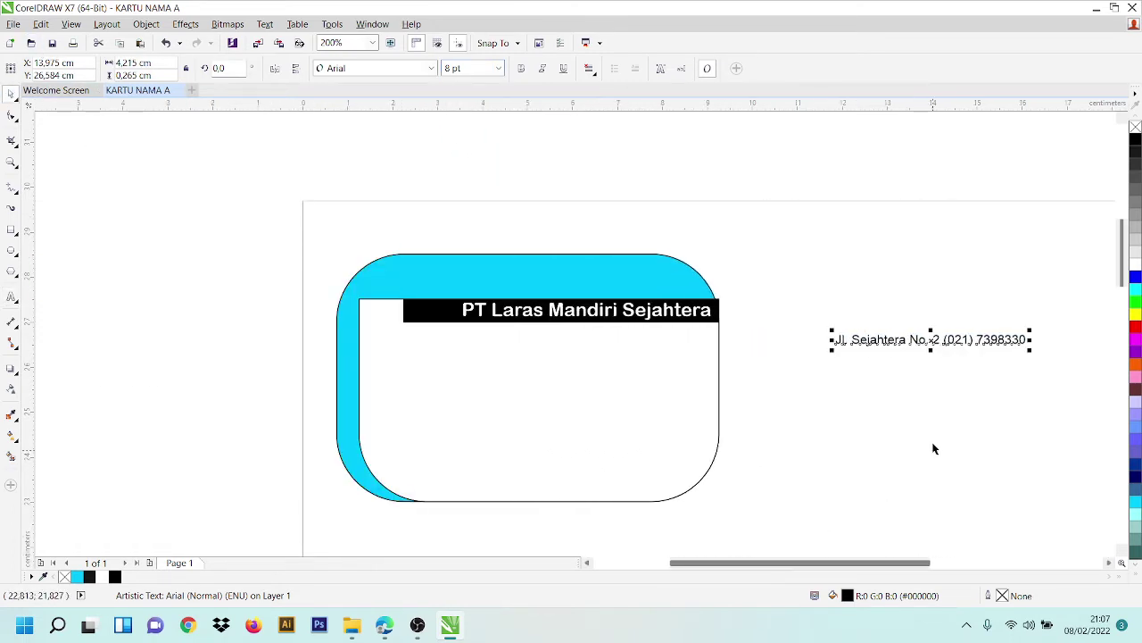
{"action": "left_click_drag", "start_coordinate": [980, 338], "coordinate": [624, 335]}
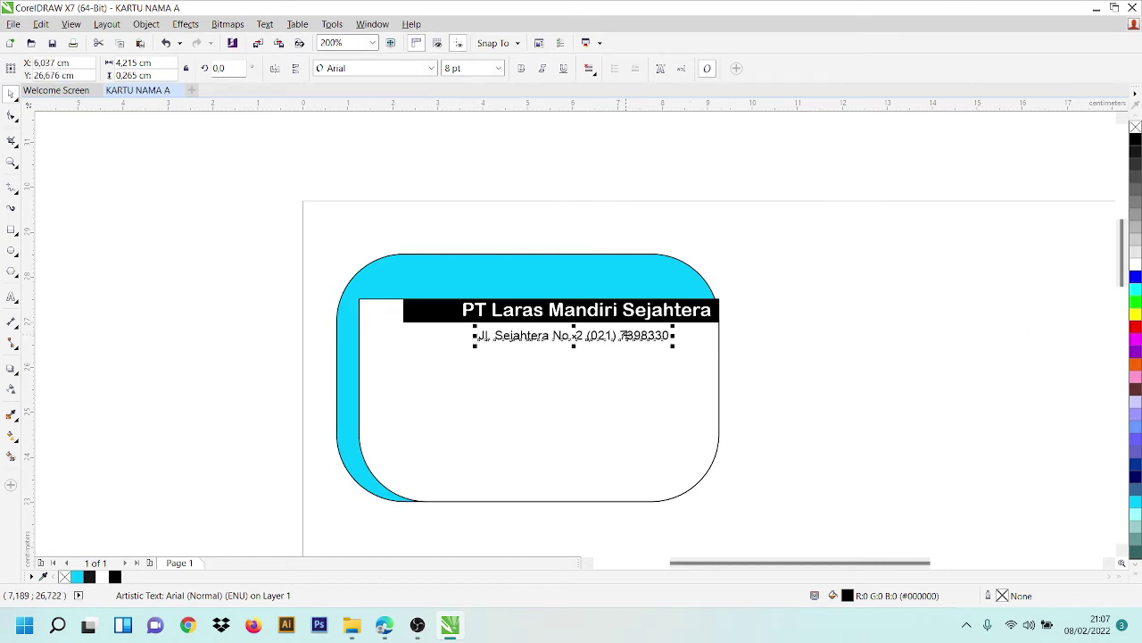
{"action": "left_click_drag", "start_coordinate": [625, 335], "coordinate": [623, 334]}
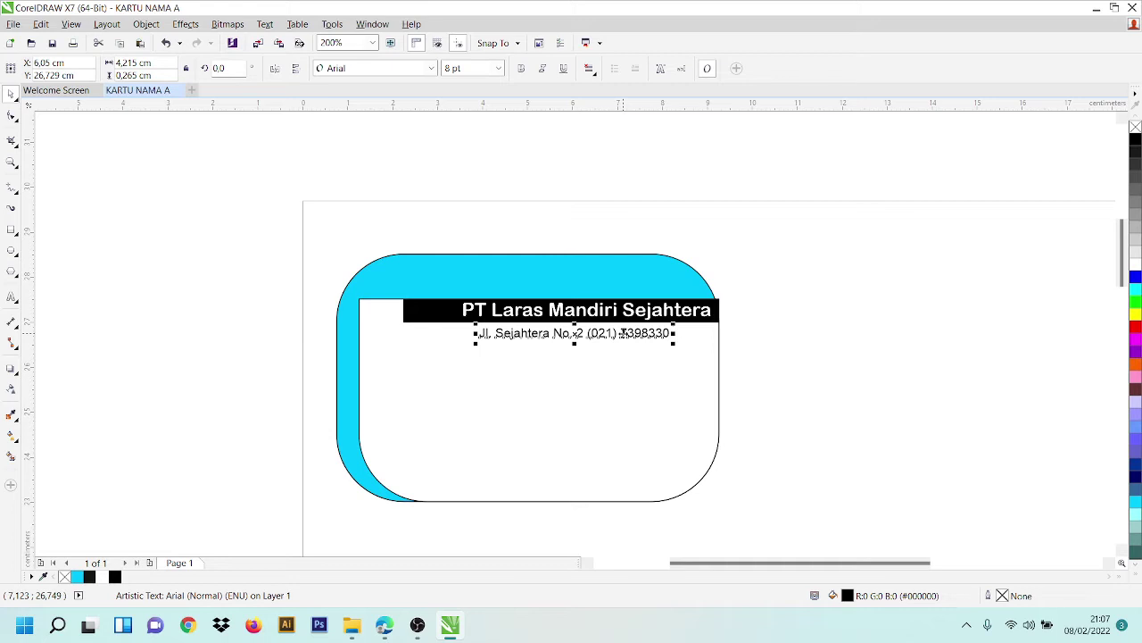
{"action": "left_click_drag", "start_coordinate": [624, 333], "coordinate": [644, 339]}
- Draw a logo circle beside the card and resize it to 1,5 × 1,5 cm
{"action": "left_click", "coordinate": [11, 252]}
{"action": "mouse_move", "coordinate": [755, 234]}
{"action": "left_mouse_down"}
{"action": "mouse_move", "coordinate": [895, 357]}
{"action": "mouse_move", "coordinate": [854, 348]}
{"action": "mouse_move", "coordinate": [797, 280]}
{"action": "mouse_move", "coordinate": [892, 426]}
{"action": "mouse_move", "coordinate": [837, 371]}
{"action": "mouse_move", "coordinate": [793, 273]}
{"action": "mouse_move", "coordinate": [822, 323]}
{"action": "mouse_move", "coordinate": [812, 314]}
{"action": "mouse_move", "coordinate": [823, 301]}
{"action": "mouse_move", "coordinate": [835, 369]}
{"action": "mouse_move", "coordinate": [808, 286]}
{"action": "mouse_move", "coordinate": [834, 321]}
{"action": "mouse_move", "coordinate": [801, 265]}
{"action": "mouse_move", "coordinate": [844, 326]}
{"action": "mouse_move", "coordinate": [839, 308]}
{"action": "left_mouse_up"}
{"action": "scroll", "coordinate": [824, 301], "scroll_direction": "down", "scroll_amount": 1}
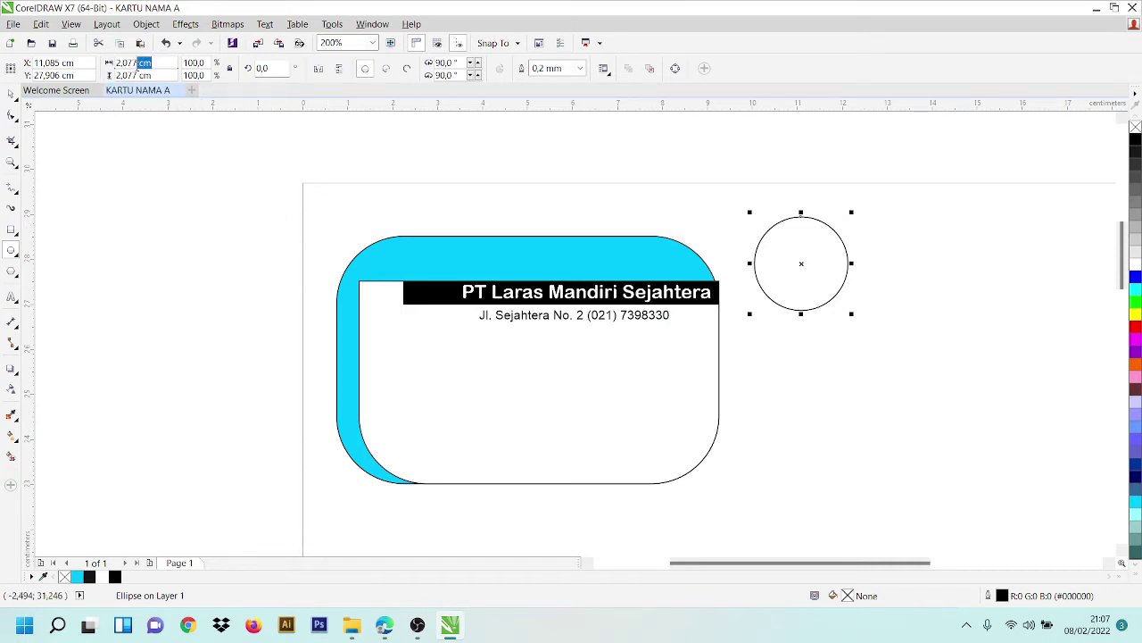
{"action": "left_click_drag", "start_coordinate": [148, 63], "coordinate": [86, 71]}
{"action": "type", "text": "1,5"}
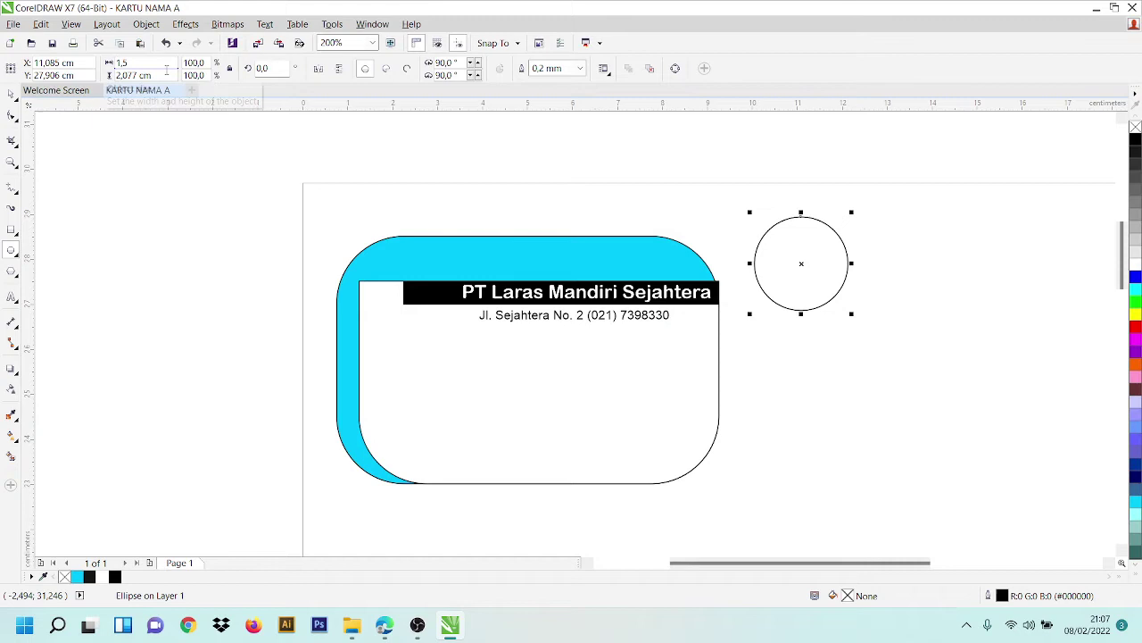
{"action": "key", "text": "Tab"}
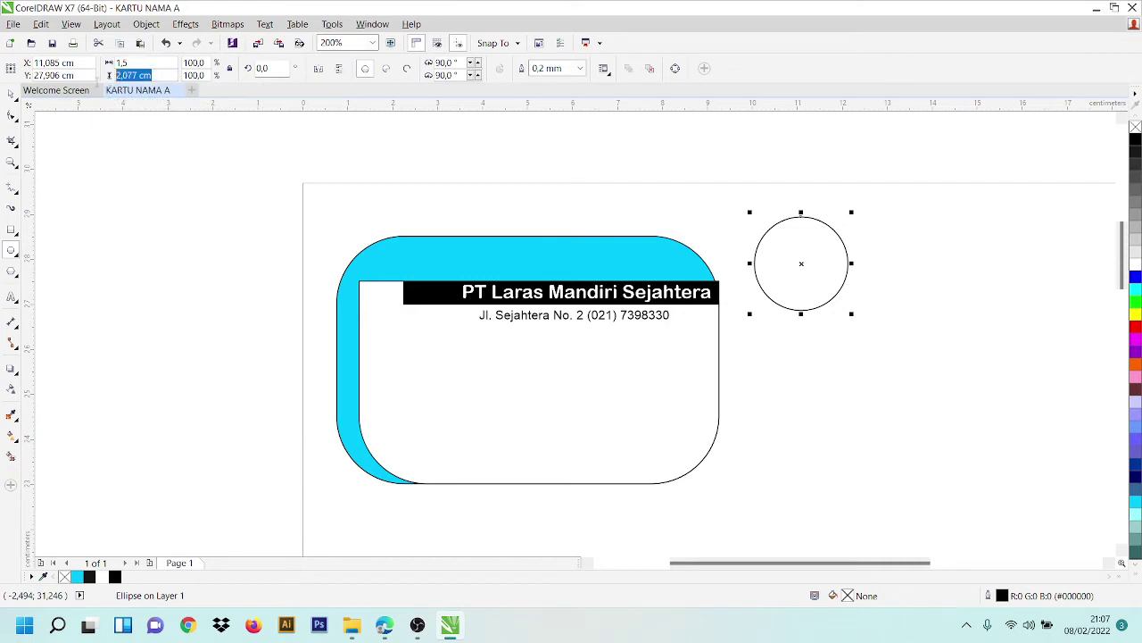
{"action": "type", "text": "1,5"}
{"action": "key", "text": "Return"}
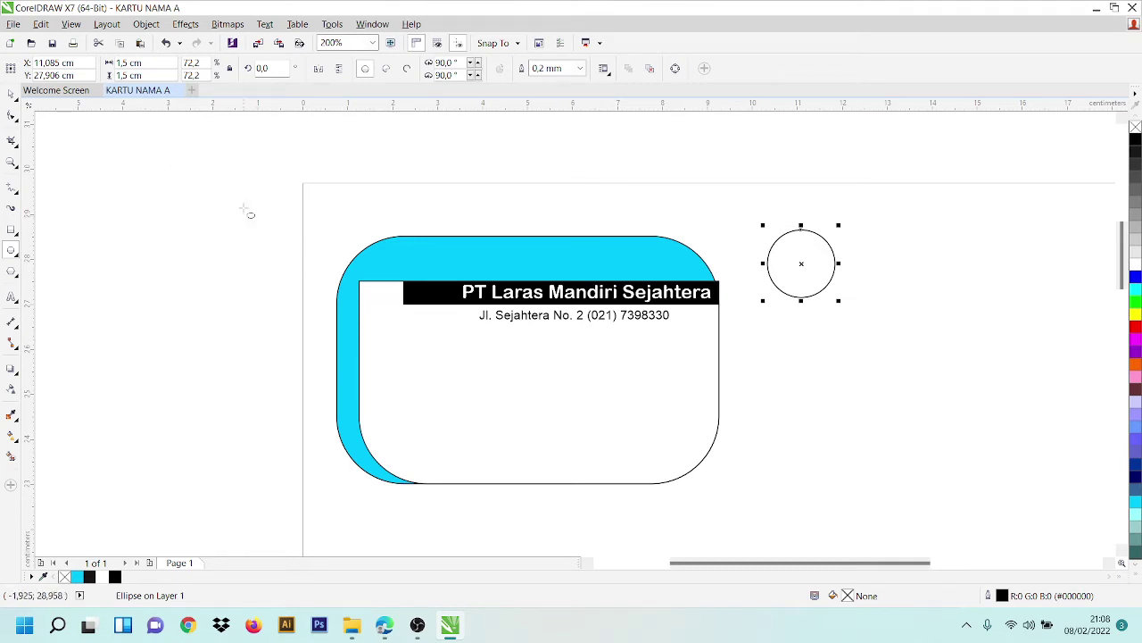
- Fill the circle solid black with Smart Fill
{"action": "left_click", "coordinate": [12, 457]}
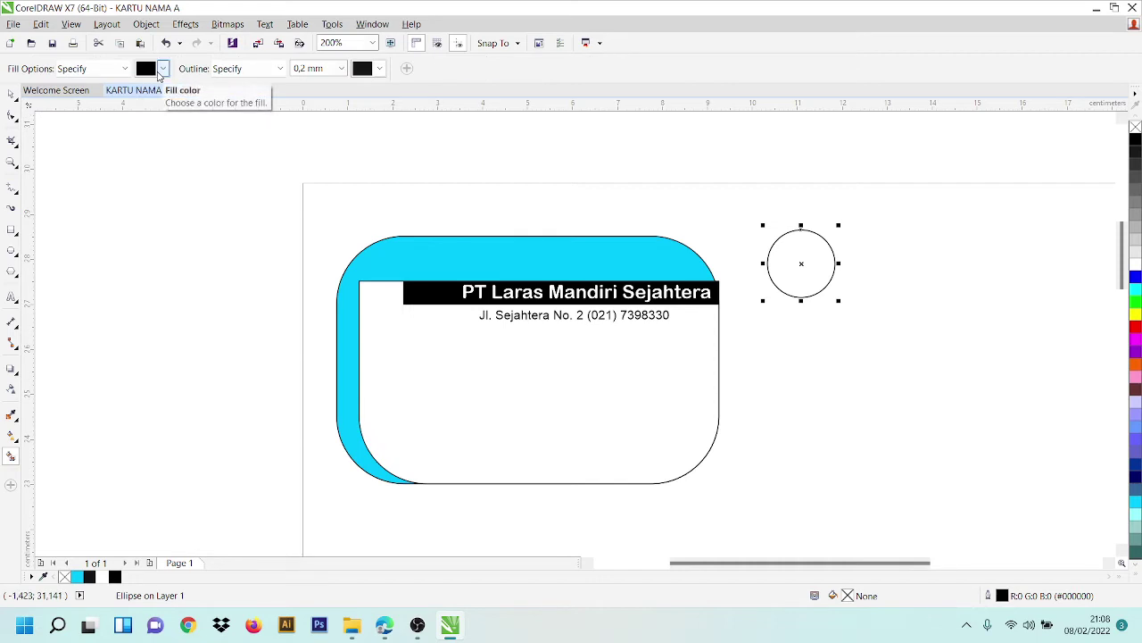
{"action": "left_click", "coordinate": [125, 68]}
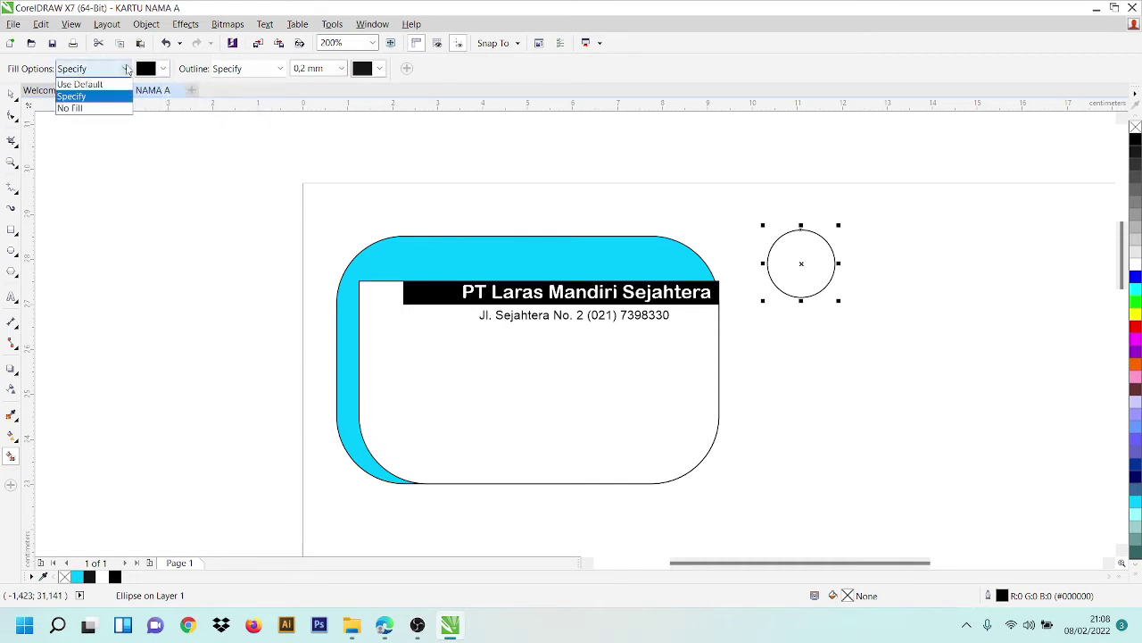
{"action": "left_click", "coordinate": [125, 69]}
{"action": "left_click", "coordinate": [163, 68]}
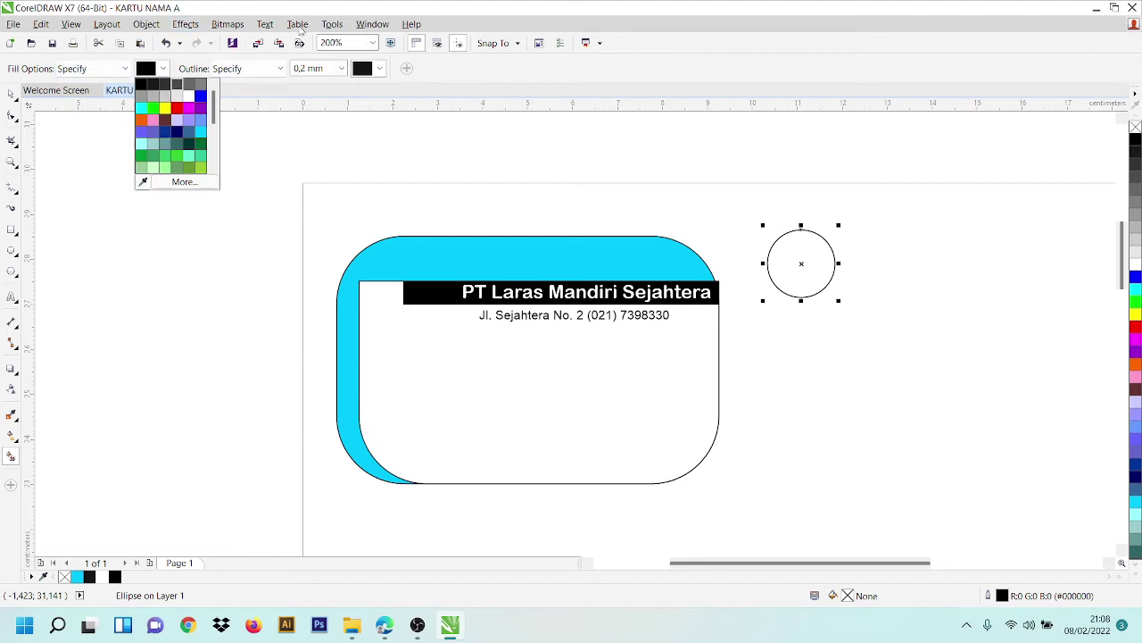
{"action": "left_click", "coordinate": [141, 84]}
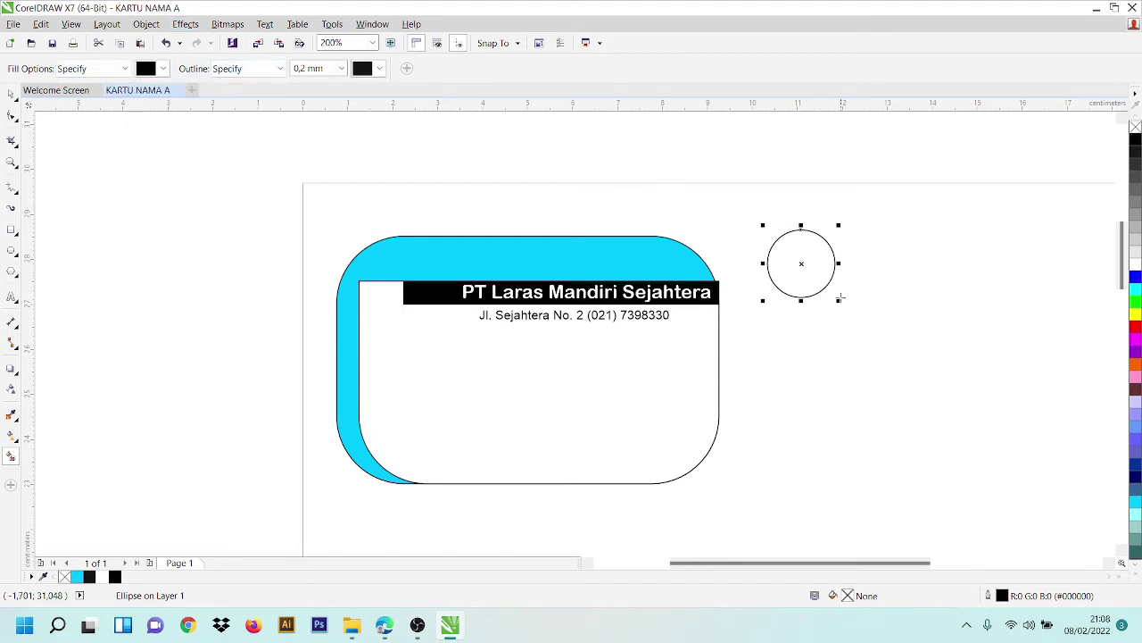
{"action": "left_click", "coordinate": [800, 264]}
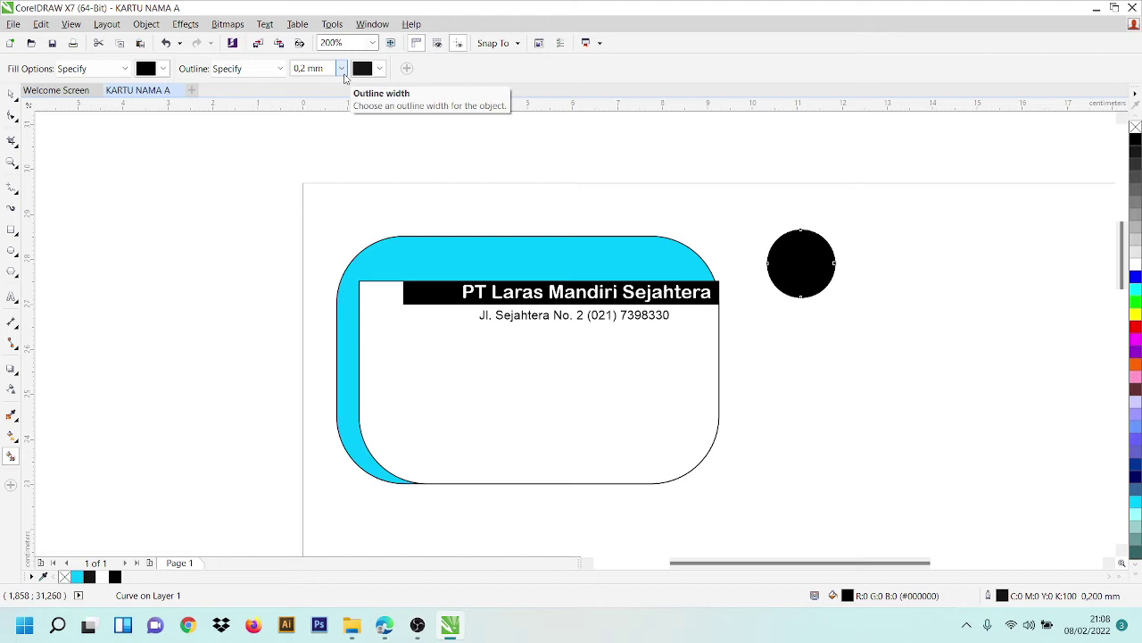
- Give the circle a 1,0 mm white outline and drag a copy onto the card's top-left
{"action": "left_click", "coordinate": [379, 69]}
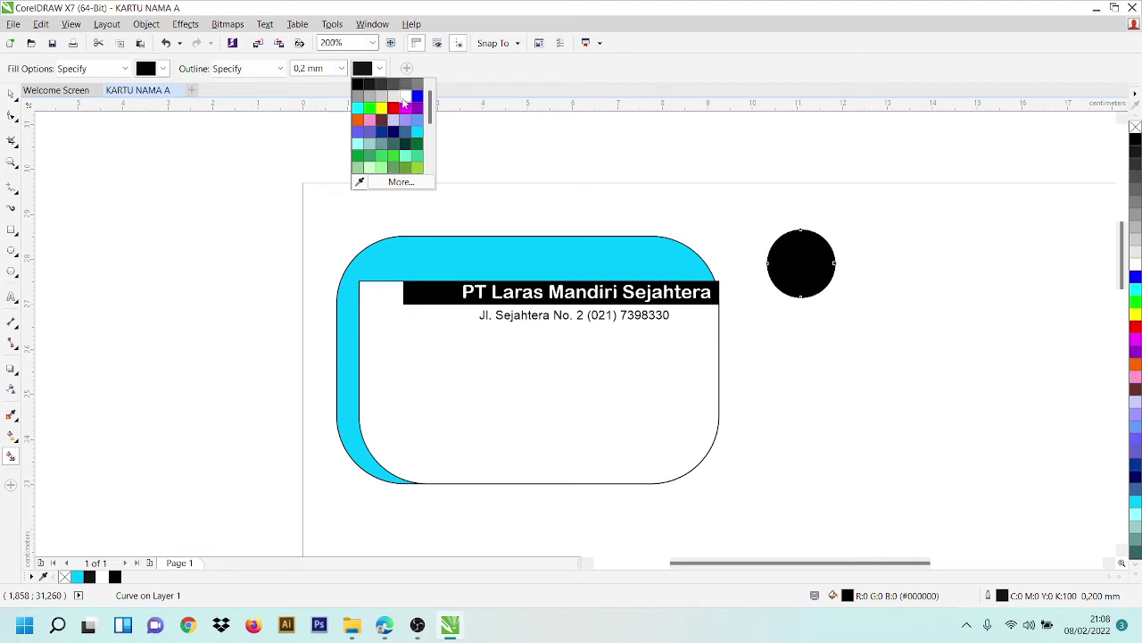
{"action": "left_click", "coordinate": [404, 98]}
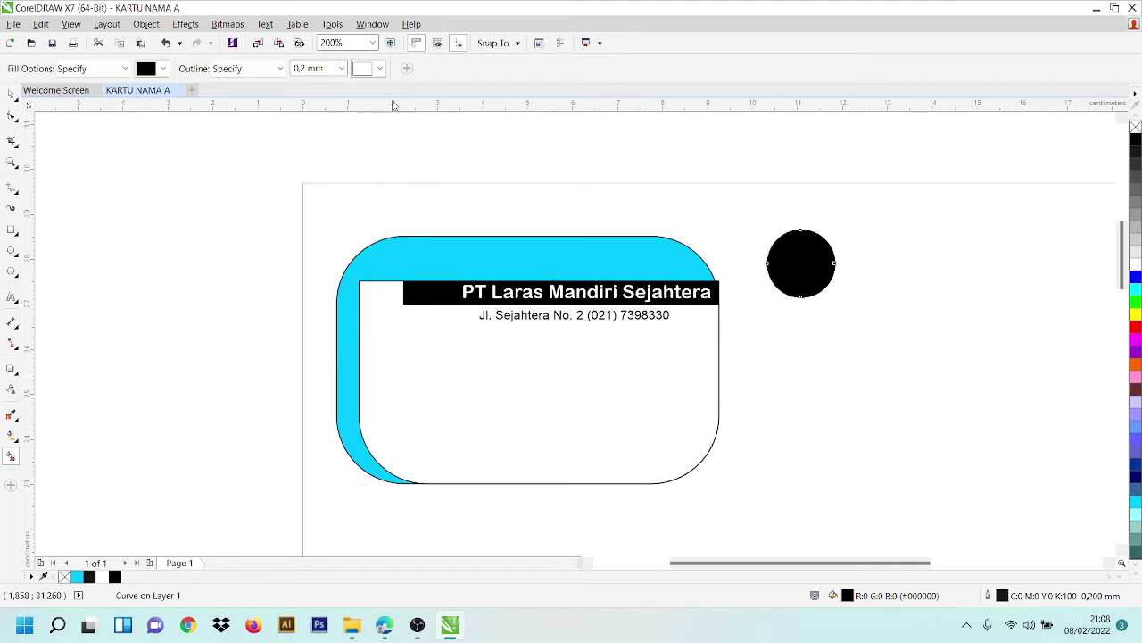
{"action": "left_click", "coordinate": [341, 68]}
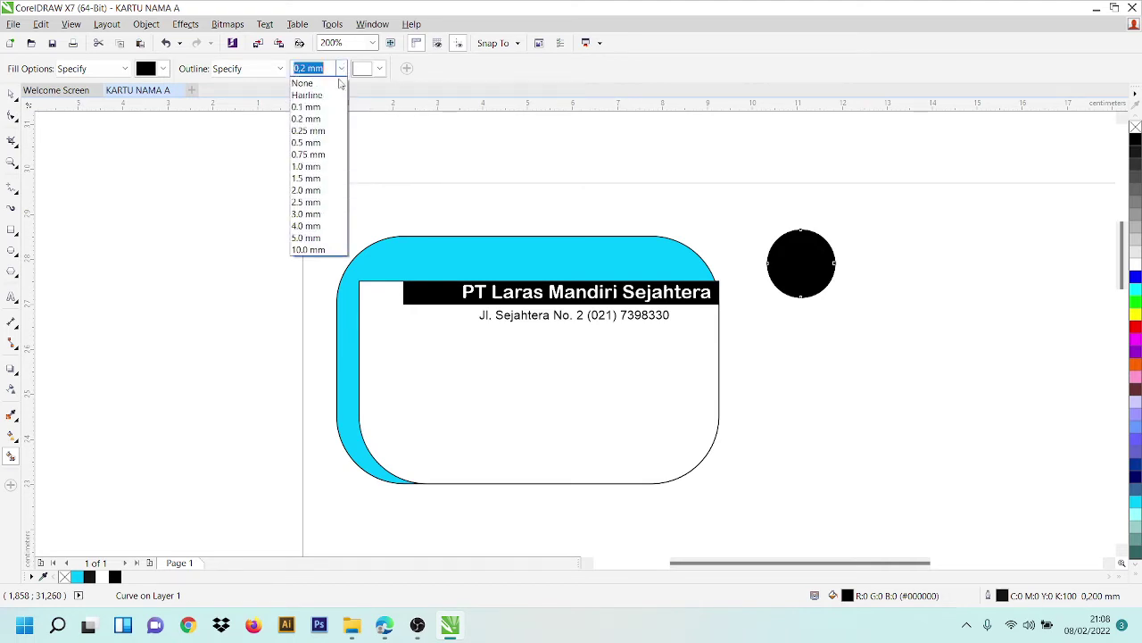
{"action": "left_click", "coordinate": [327, 167]}
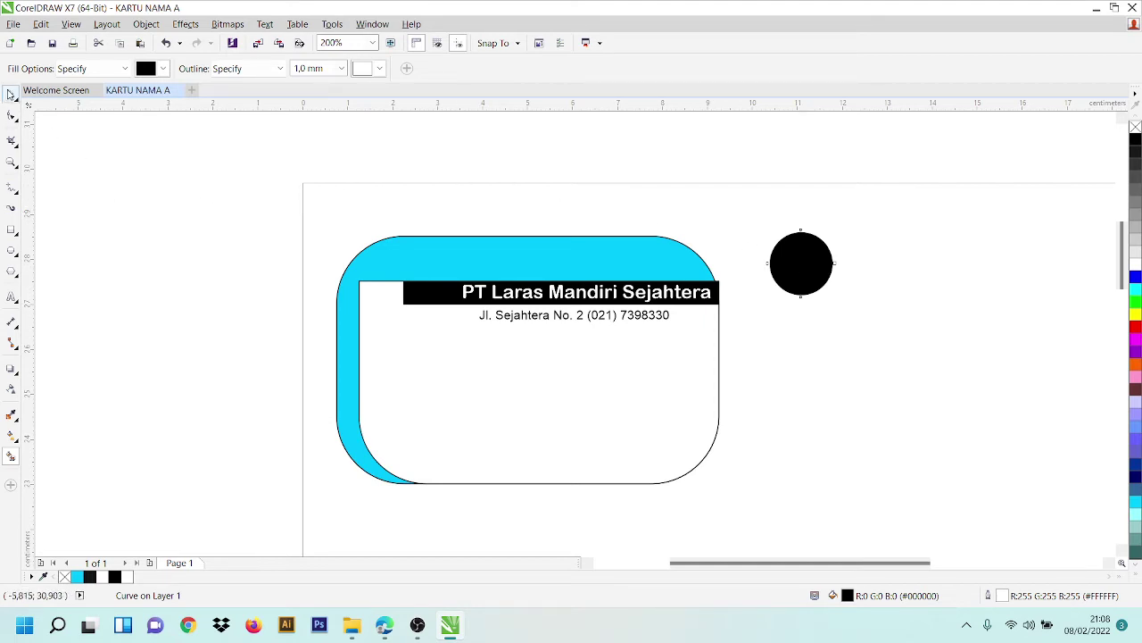
{"action": "left_click", "coordinate": [11, 93]}
{"action": "left_click_drag", "start_coordinate": [827, 278], "coordinate": [420, 311]}
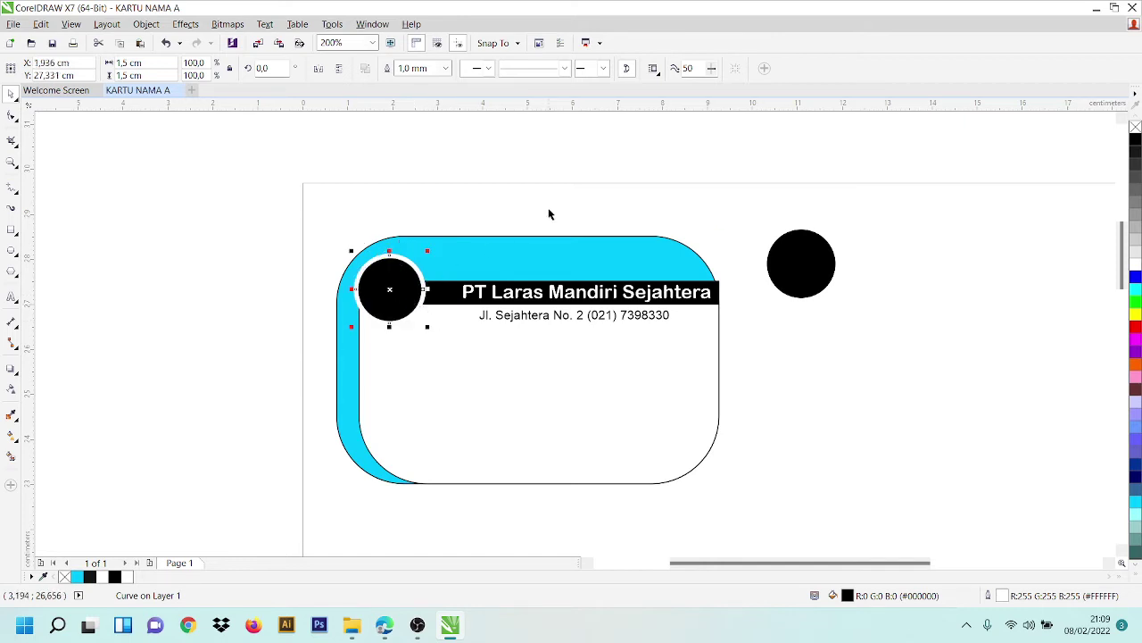
- Delete the black circle and the leftover outline circle beside the card
{"action": "left_click", "coordinate": [816, 259]}
{"action": "key", "text": "Delete"}
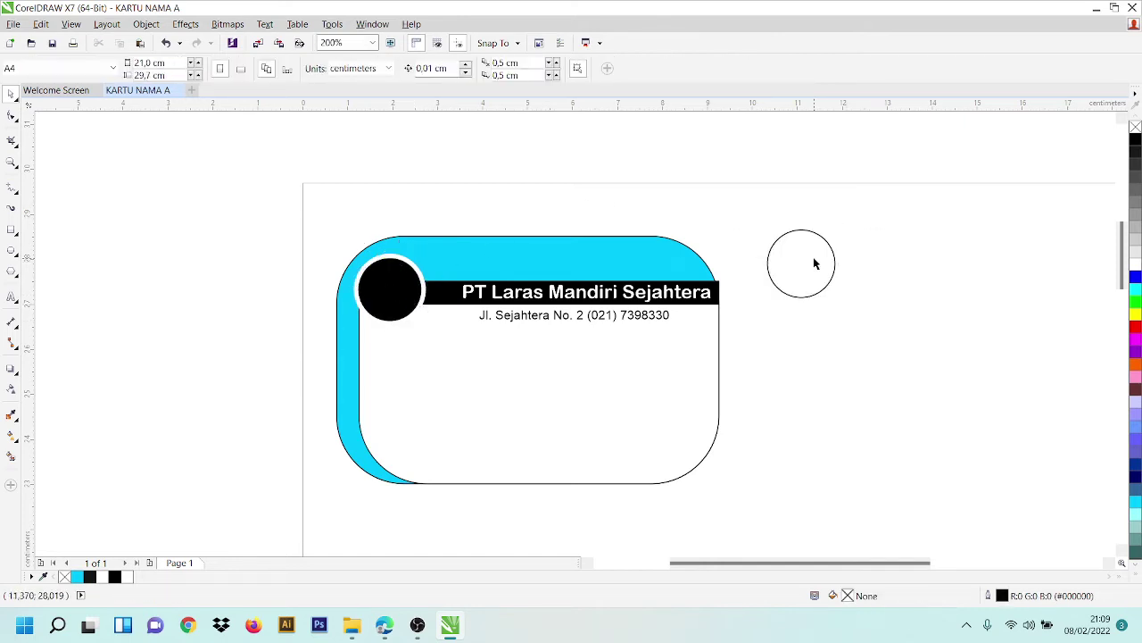
{"action": "left_click", "coordinate": [826, 257]}
{"action": "key", "text": "Delete"}
- Shift the company name slightly left along the black header bar
{"action": "left_click", "coordinate": [659, 293]}
{"action": "left_click_drag", "start_coordinate": [661, 295], "coordinate": [641, 294]}
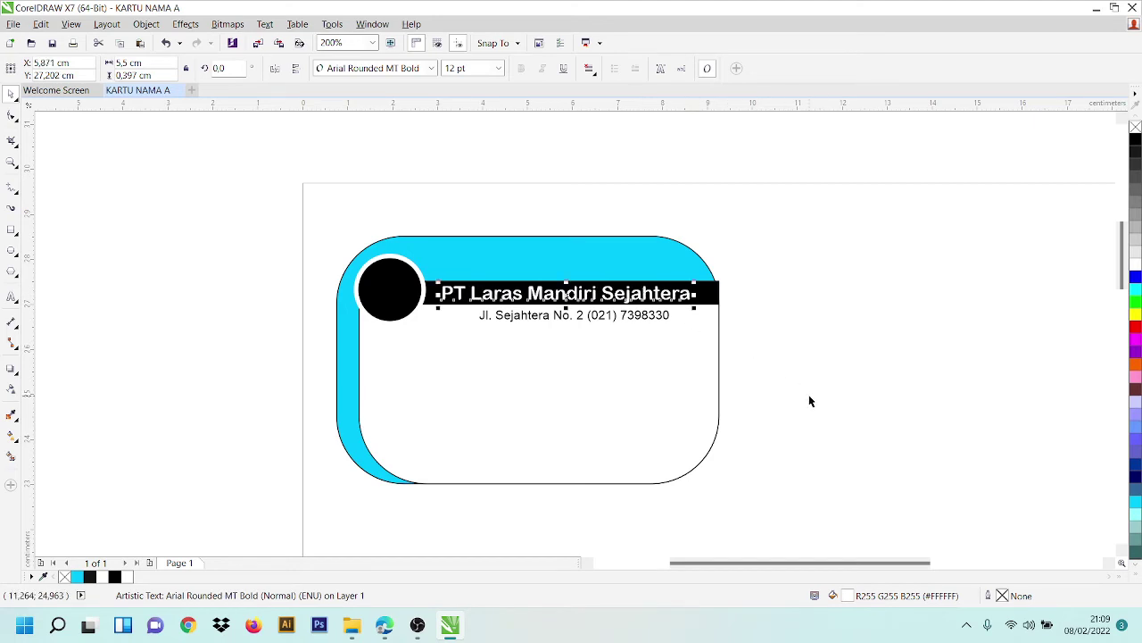
{"action": "left_click", "coordinate": [886, 446]}
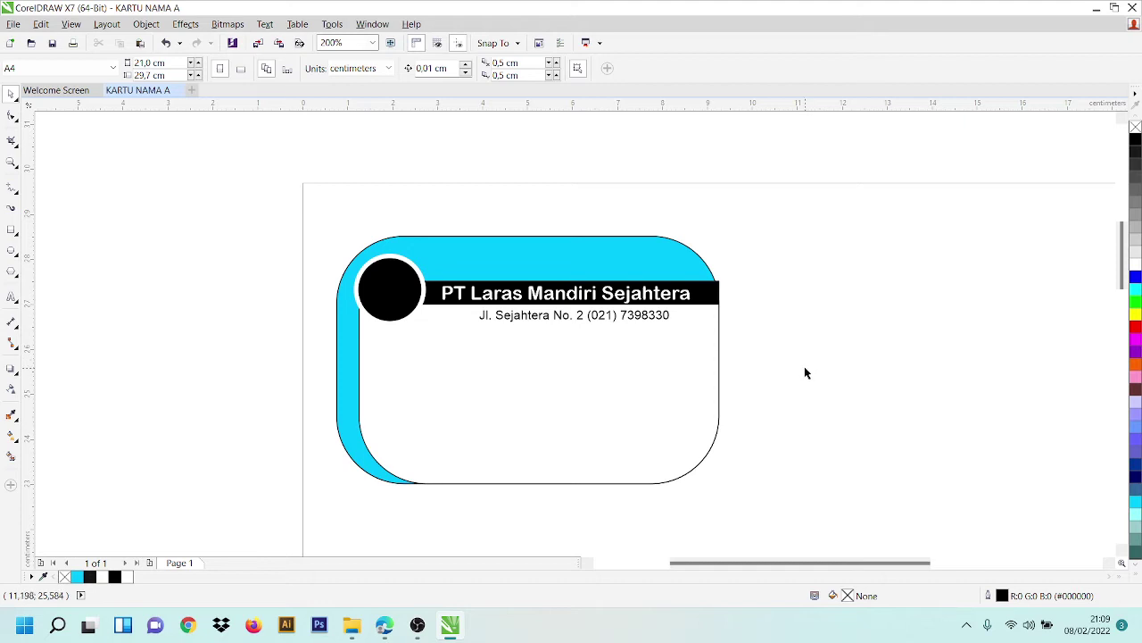
- Type the cardholder's full name as new text right of the card
{"action": "left_click", "coordinate": [11, 296]}
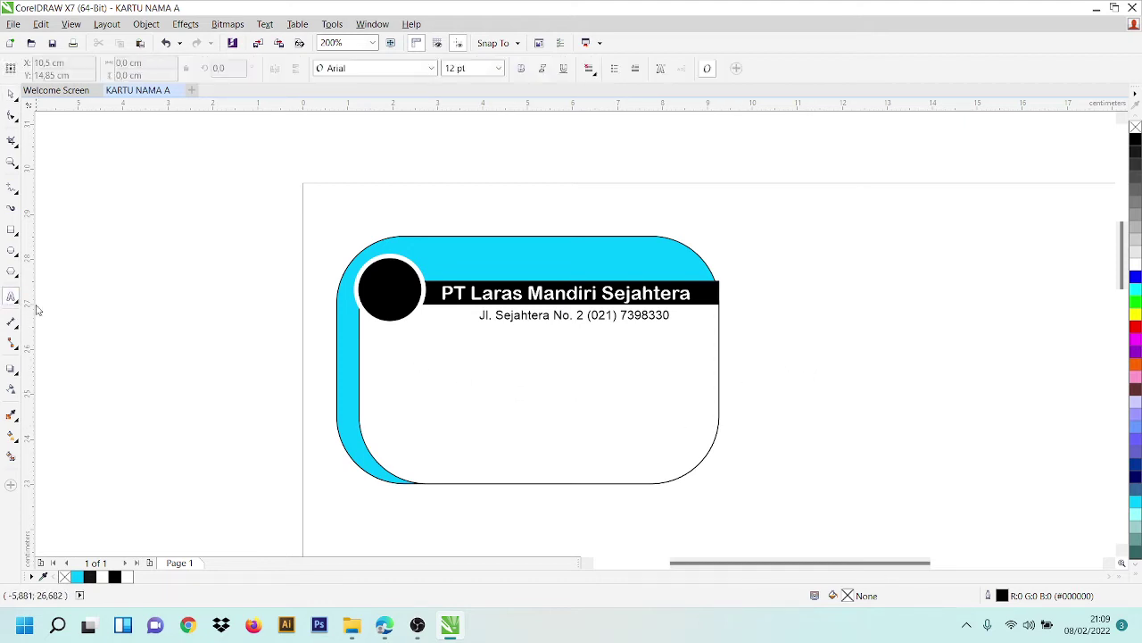
{"action": "left_click", "coordinate": [866, 357]}
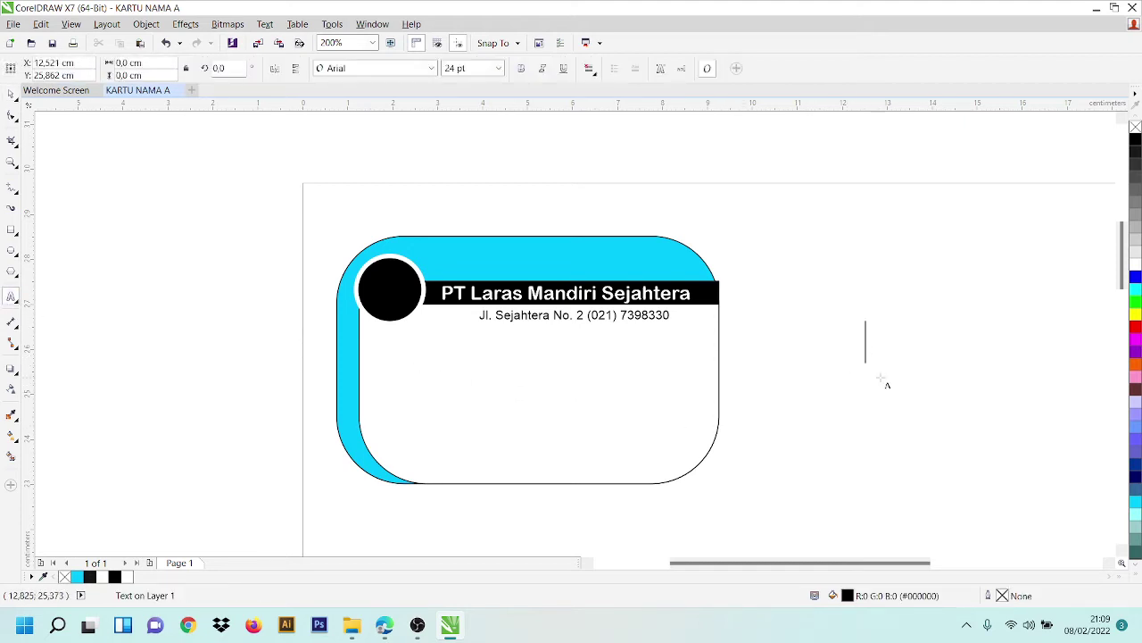
{"action": "key", "text": "Caps_Lock"}
{"action": "key", "text": "Caps_Lock"}
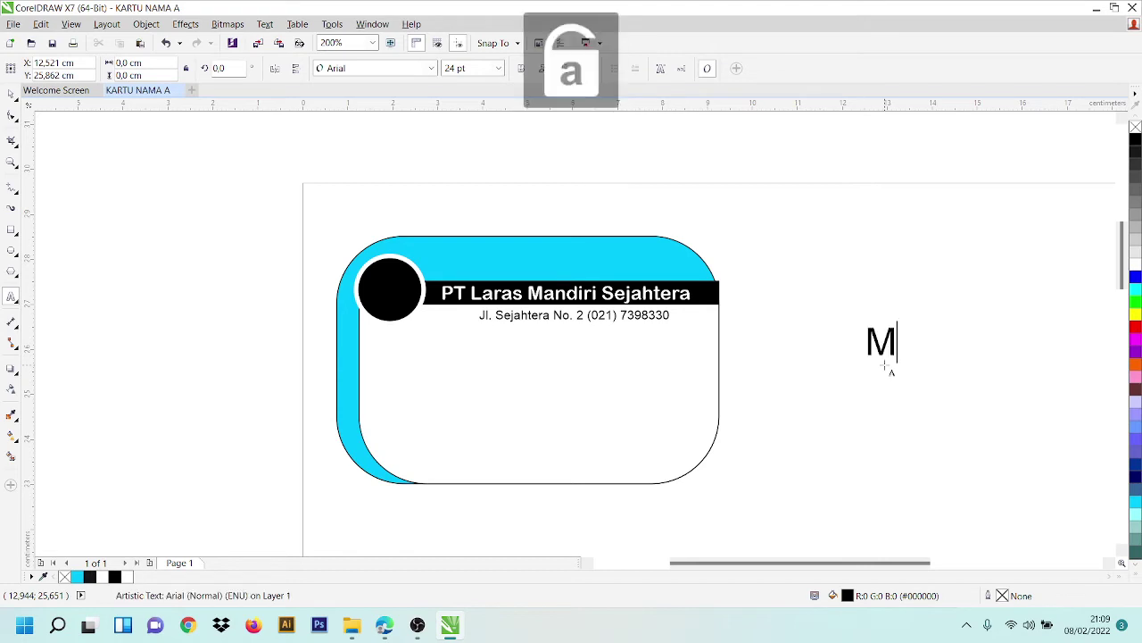
{"action": "key", "text": "Caps_Lock"}
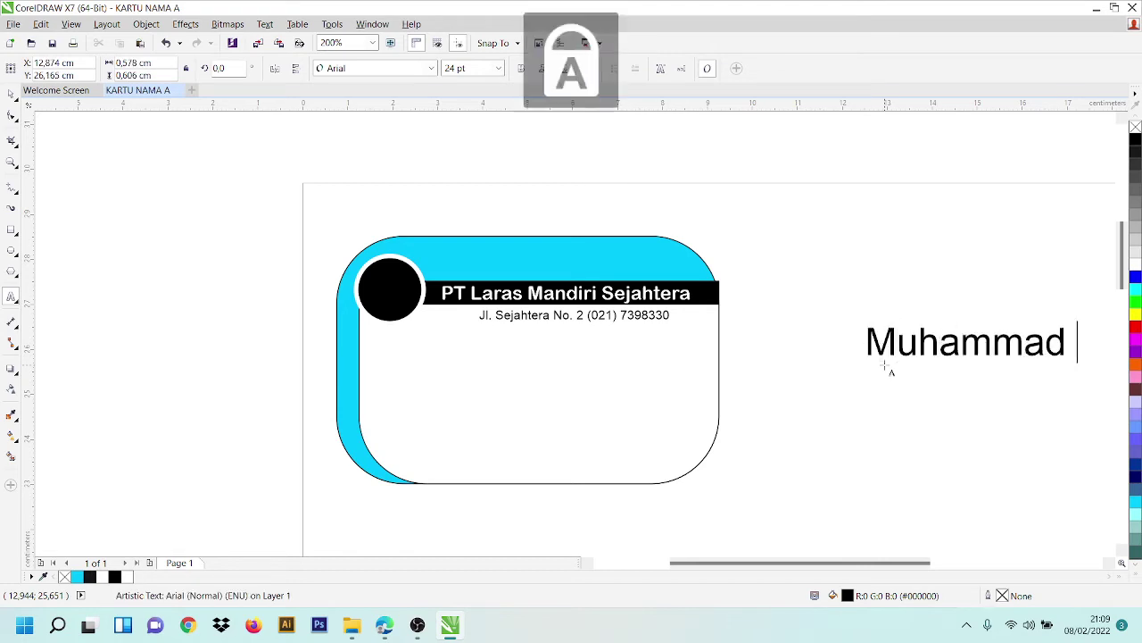
{"action": "key", "text": "Caps_Lock"}
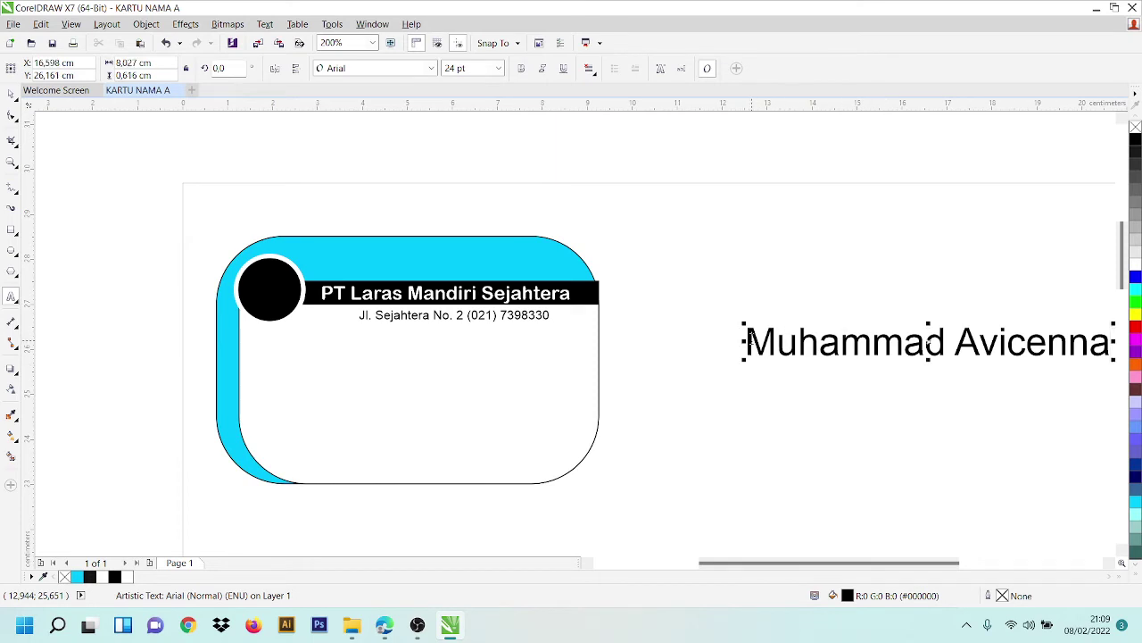
- Set the name text to 18 pt Blenda Script
{"action": "left_click_drag", "start_coordinate": [748, 341], "coordinate": [1121, 343]}
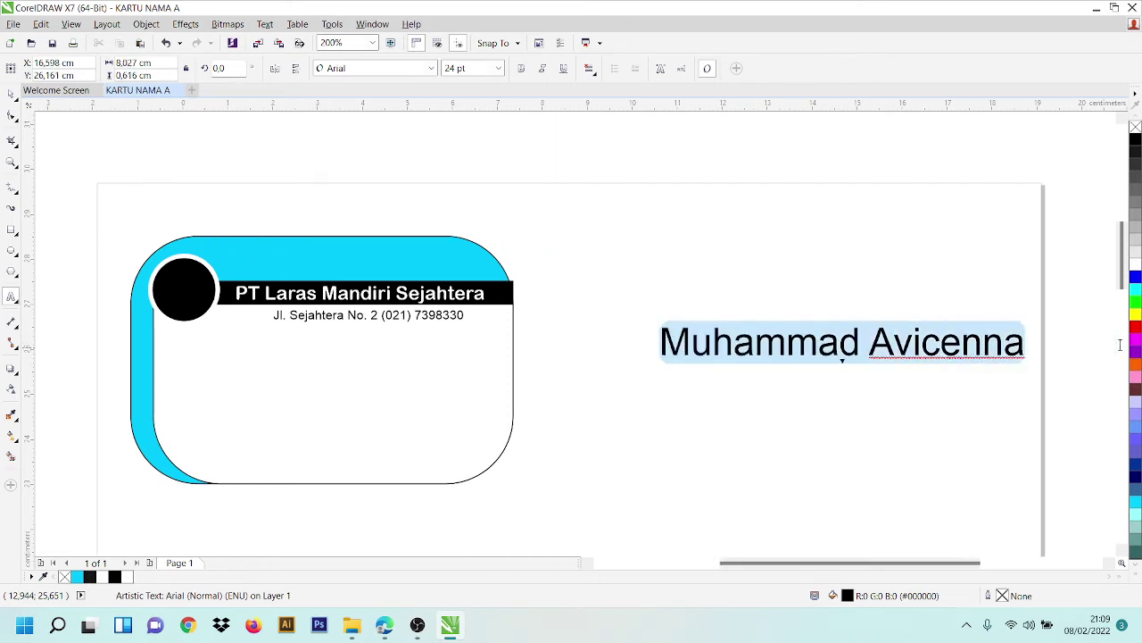
{"action": "left_click", "coordinate": [497, 69]}
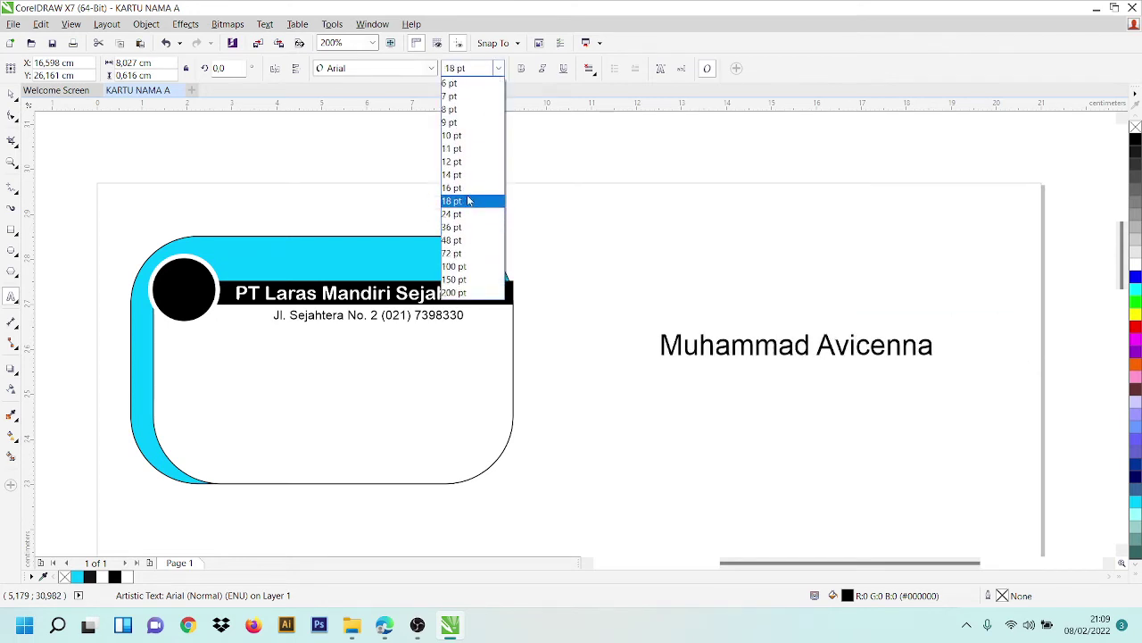
{"action": "left_click", "coordinate": [468, 201]}
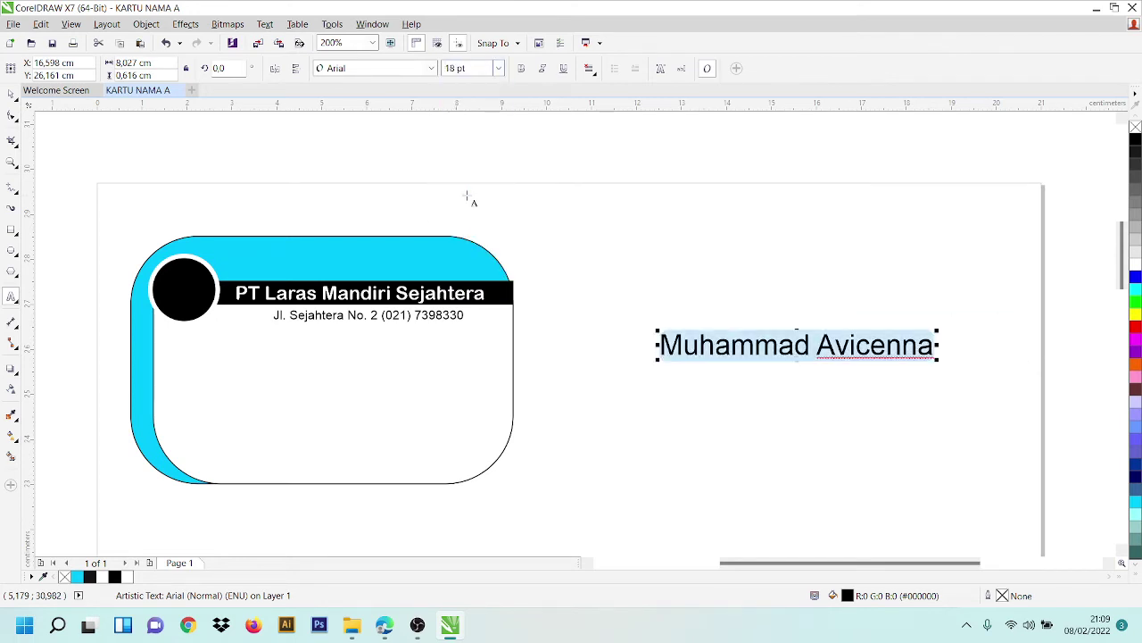
{"action": "left_click", "coordinate": [432, 69]}
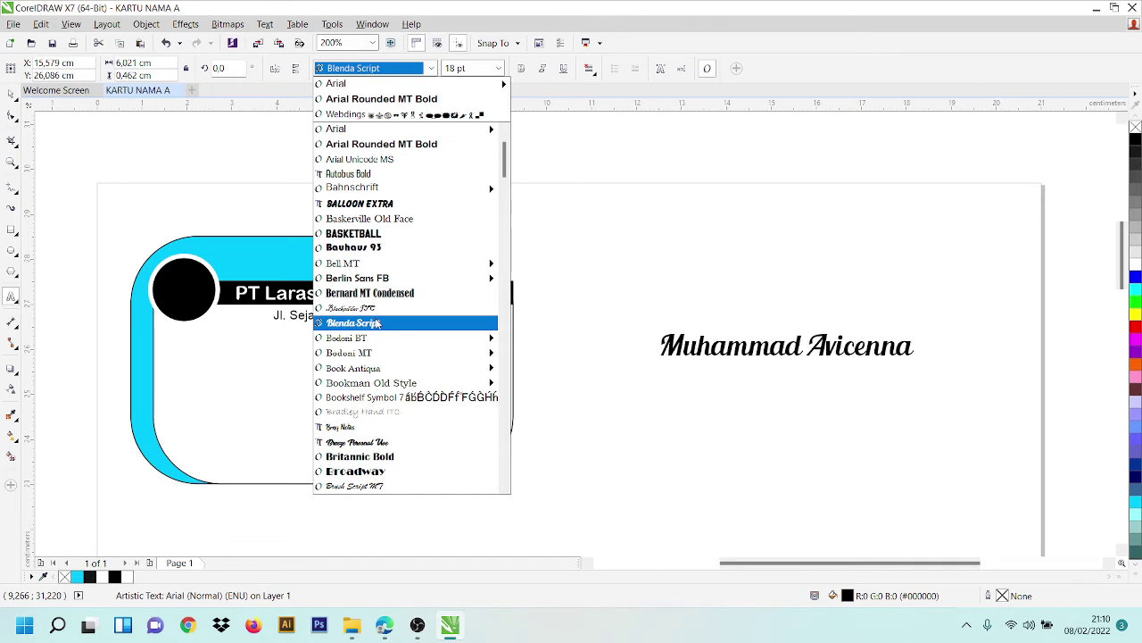
{"action": "left_click", "coordinate": [377, 323]}
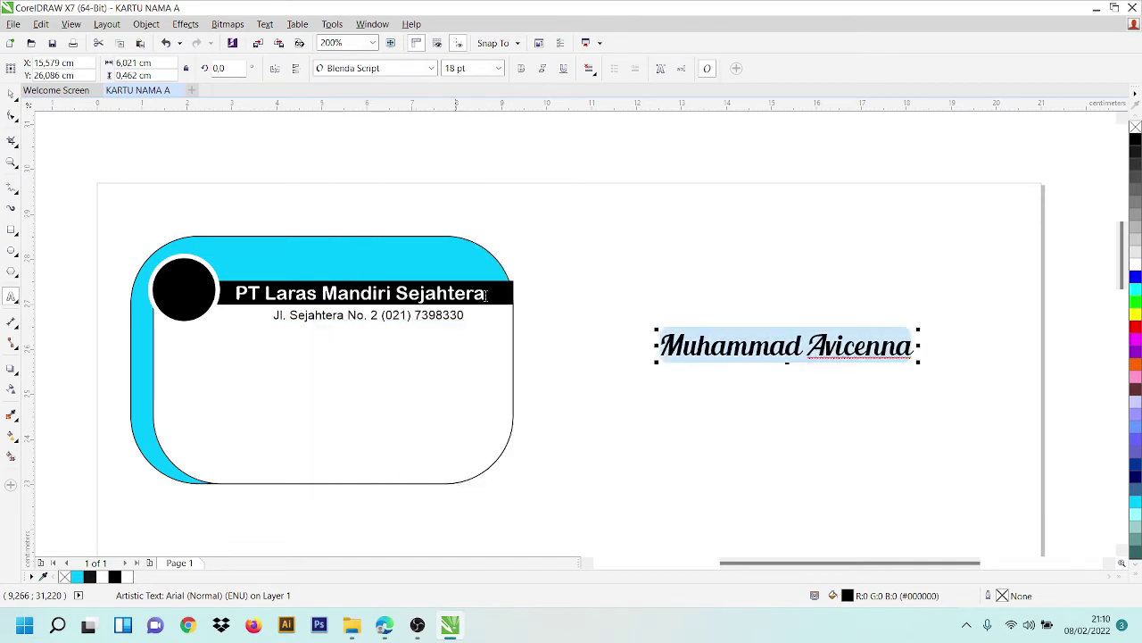
- Move the name below the address, underline it, and start new text beside the card
{"action": "left_click", "coordinate": [11, 93]}
{"action": "left_click_drag", "start_coordinate": [834, 344], "coordinate": [409, 358]}
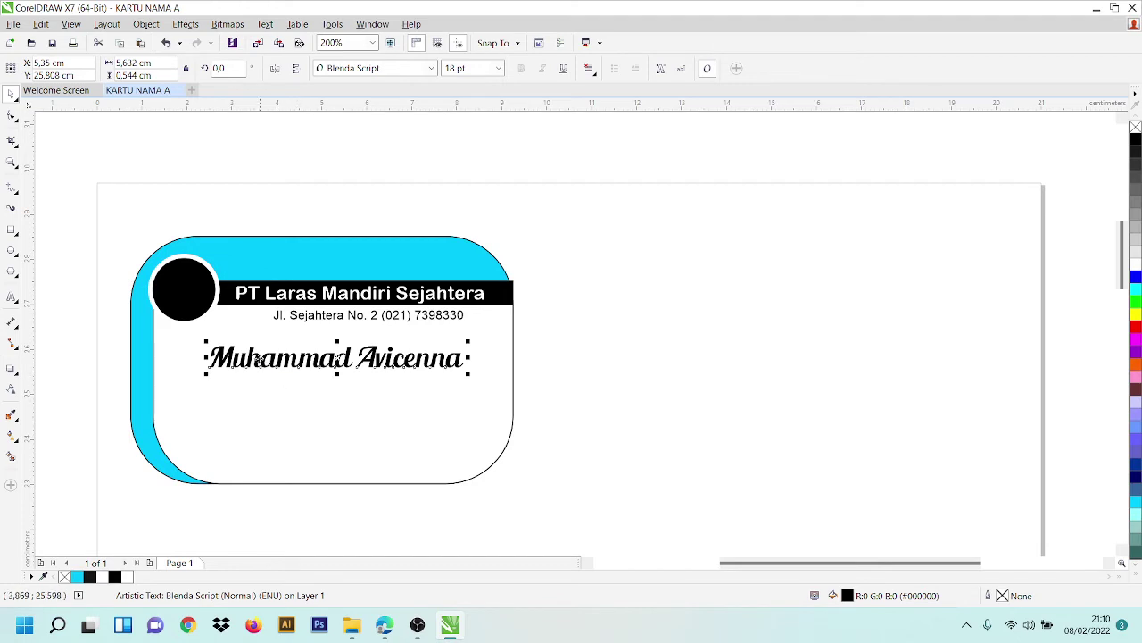
{"action": "left_click", "coordinate": [12, 296]}
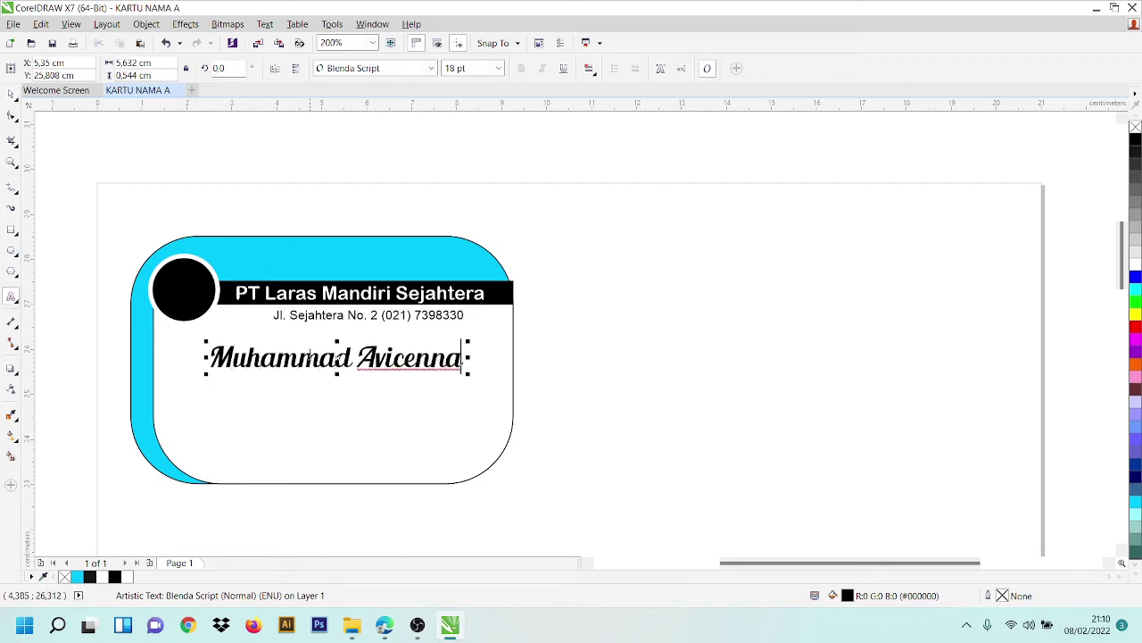
{"action": "triple_click", "coordinate": [310, 356]}
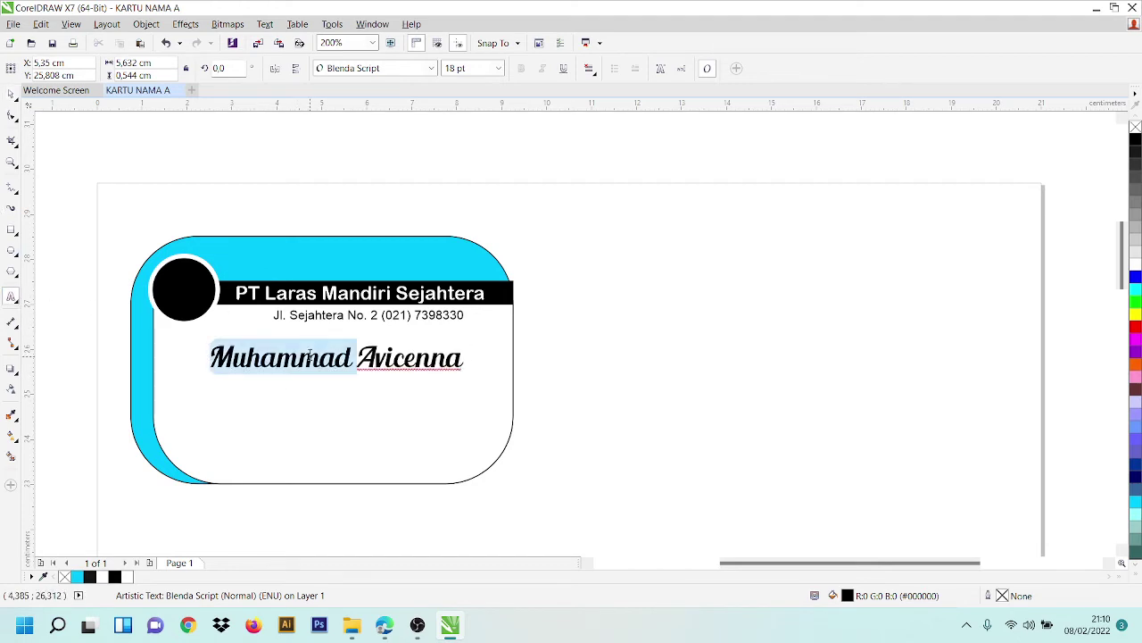
{"action": "left_click", "coordinate": [563, 69]}
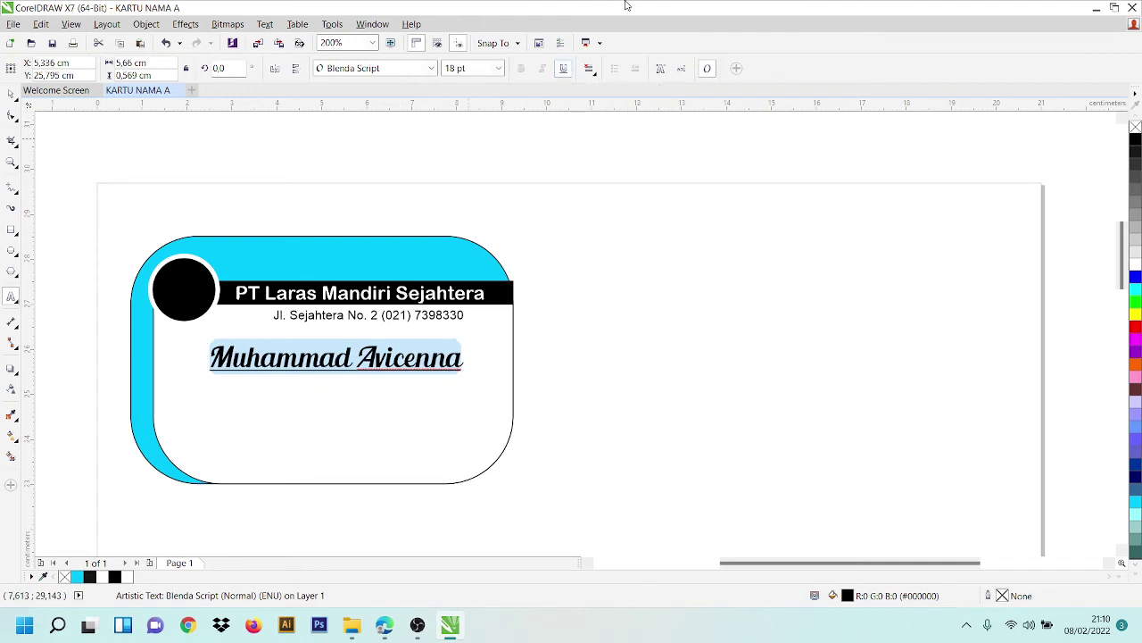
{"action": "left_click", "coordinate": [10, 95]}
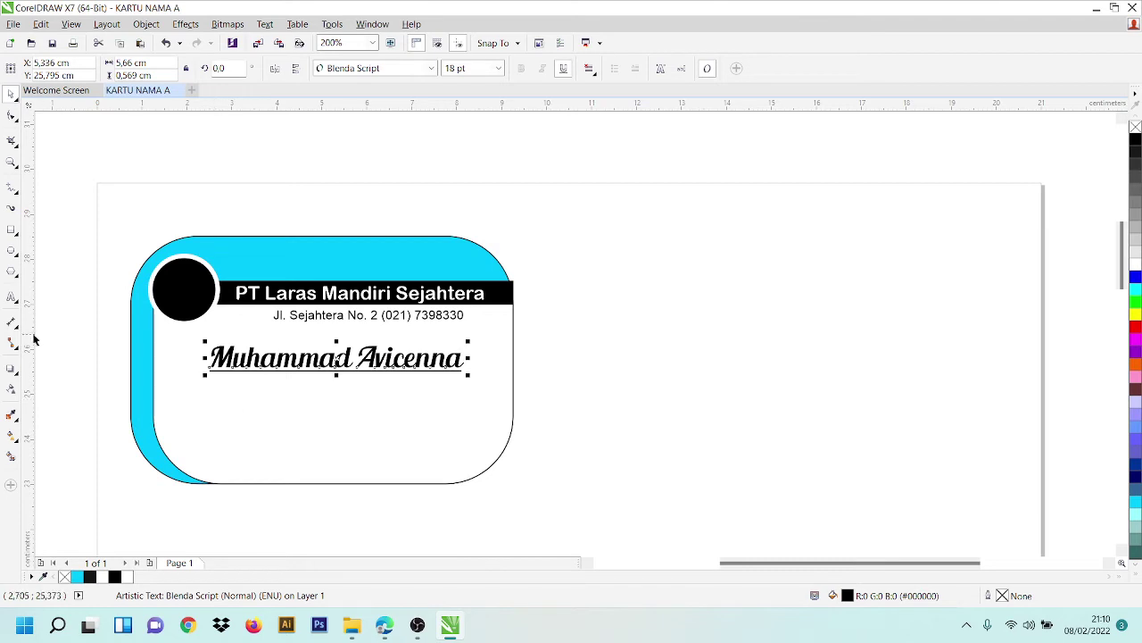
{"action": "left_click", "coordinate": [14, 298]}
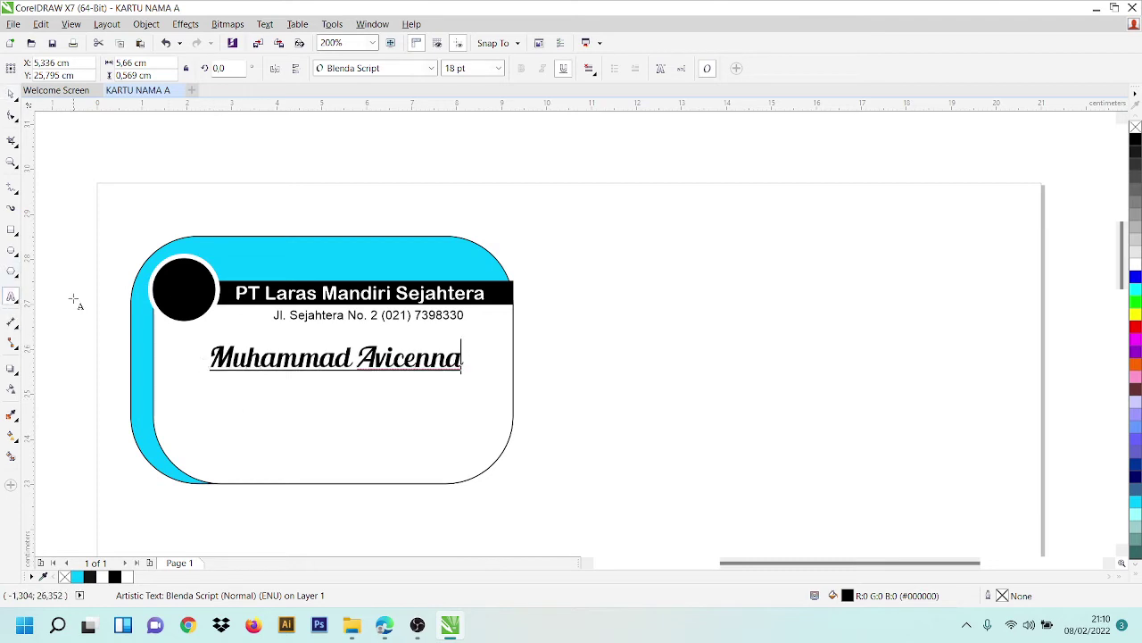
{"action": "left_click", "coordinate": [656, 366]}
- Type the job title, correcting it until it reads 'Manager'
{"action": "type", "text": "Di"}
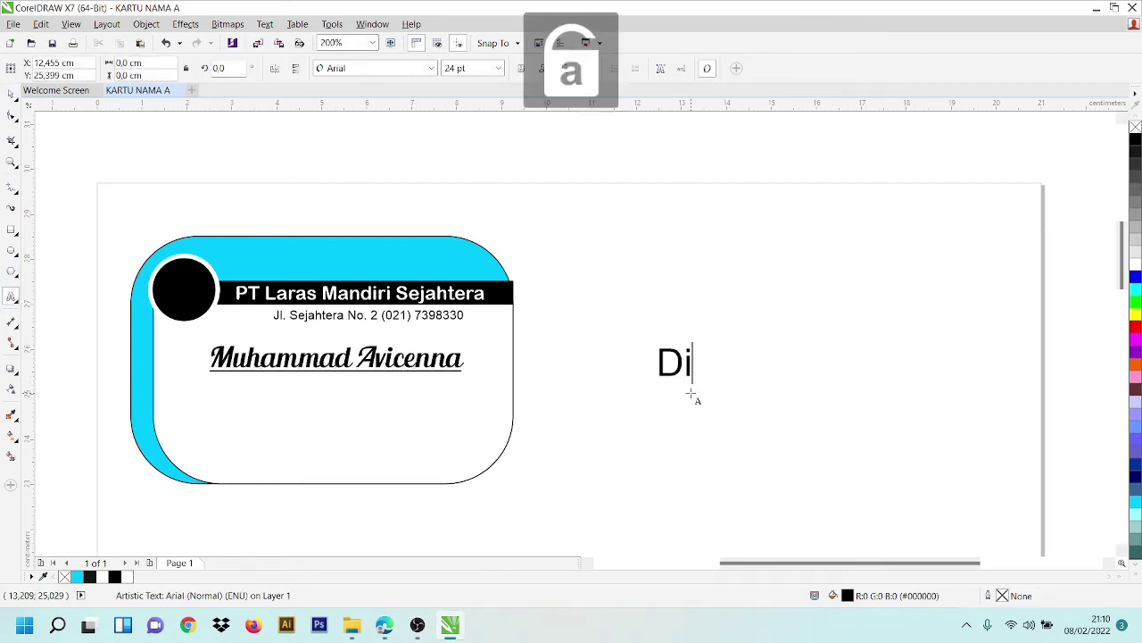
{"action": "type", "text": "rektur"}
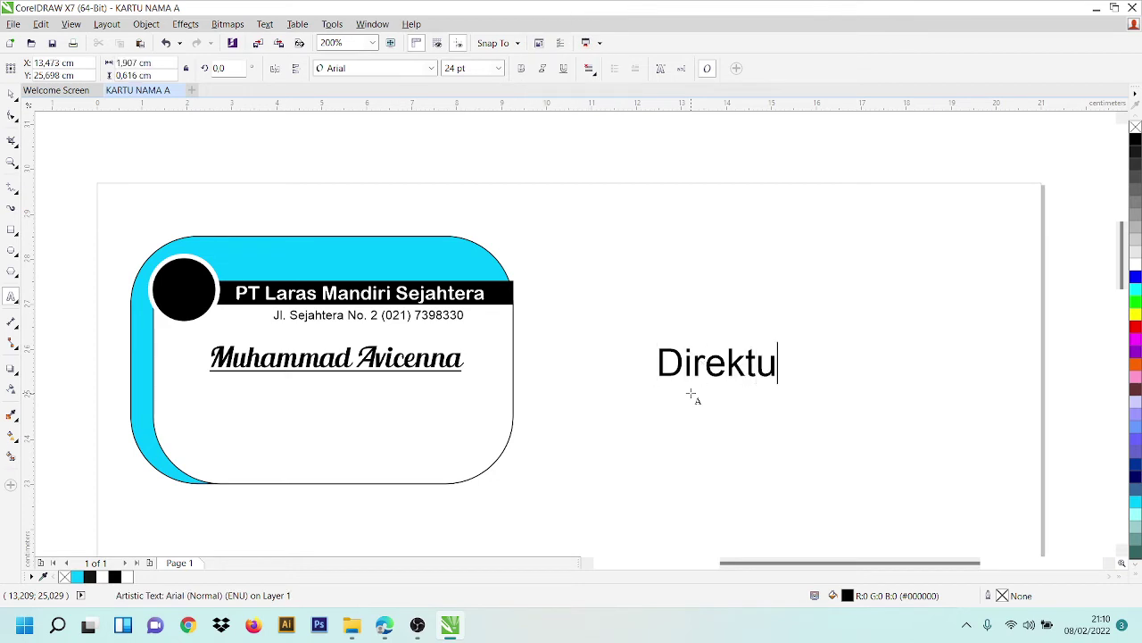
{"action": "key", "text": "BackSpace"}
{"action": "key", "text": "BackSpace"}
{"action": "key", "text": "BackSpace"}
{"action": "key", "text": "BackSpace"}
{"action": "key", "text": "BackSpace"}
{"action": "key", "text": "BackSpace"}
{"action": "key", "text": "BackSpace"}
{"action": "key", "text": "BackSpace"}
{"action": "key", "text": "BackSpace"}
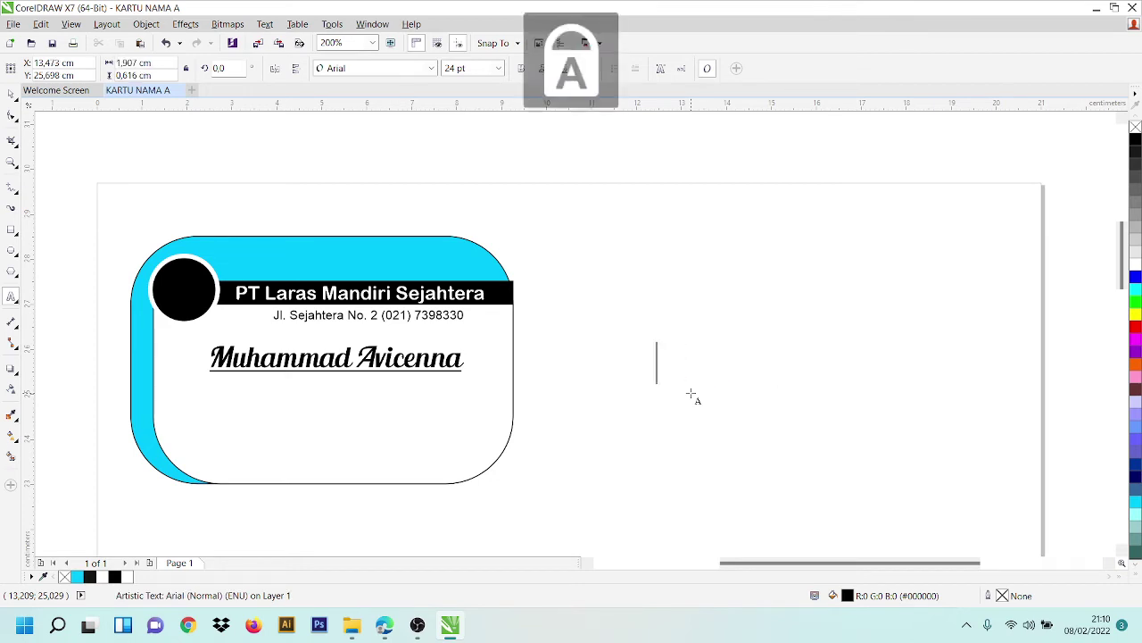
{"action": "type", "text": "C"}
{"action": "key", "text": "Caps_Lock"}
{"action": "type", "text": "e"}
{"action": "key", "text": "BackSpace"}
{"action": "key", "text": "BackSpace"}
{"action": "key", "text": "Caps_Lock"}
{"action": "type", "text": "M"}
{"action": "key", "text": "Caps_Lock"}
{"action": "type", "text": "anger"}
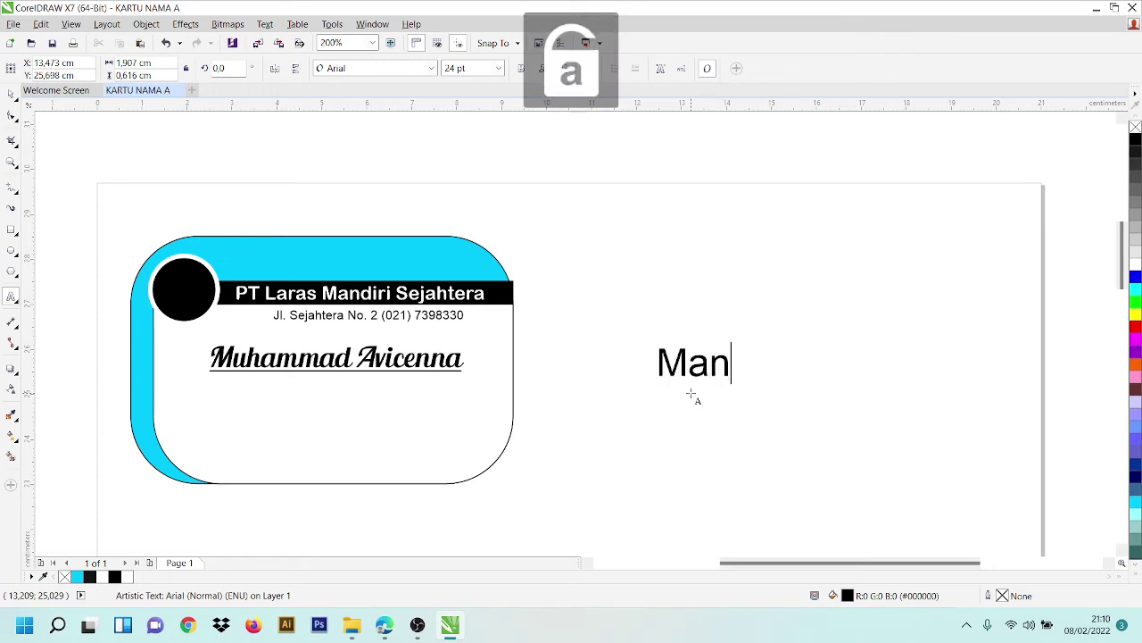
{"action": "key", "text": "BackSpace"}
{"action": "key", "text": "BackSpace"}
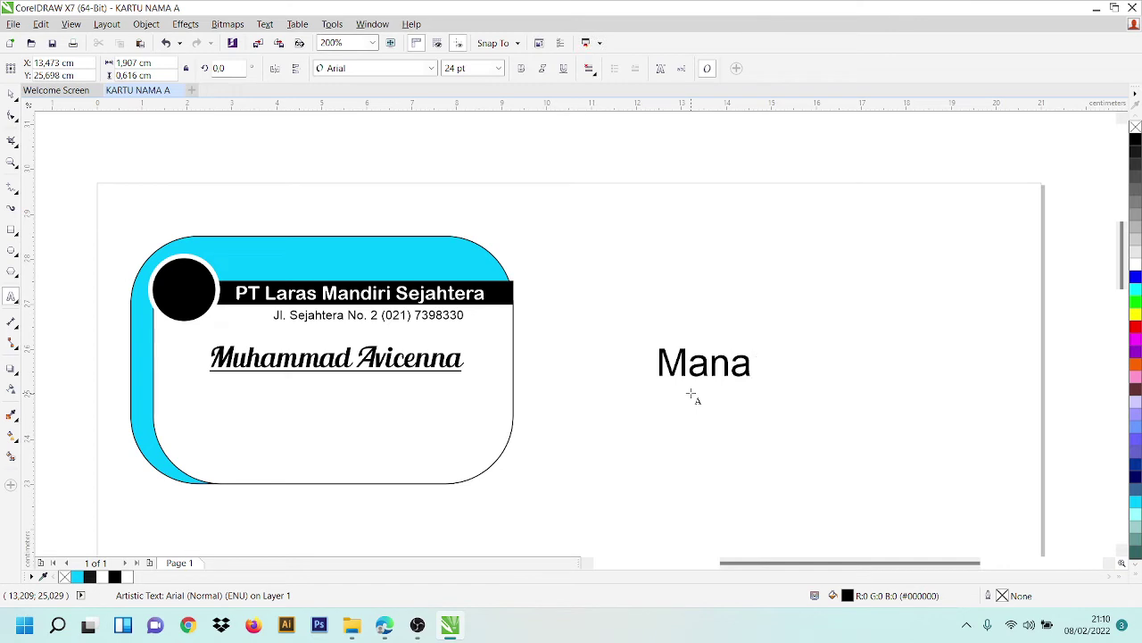
{"action": "type", "text": "ger"}
{"action": "left_click", "coordinate": [658, 364]}
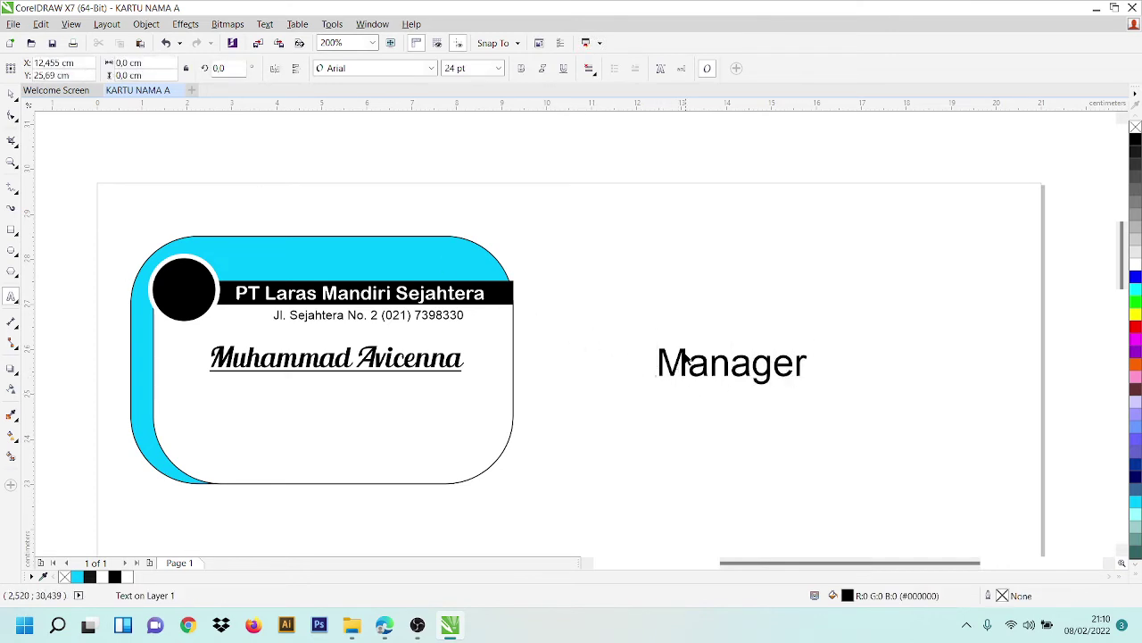
{"action": "key", "text": "ctrl+z"}
{"action": "left_click", "coordinate": [197, 43]}
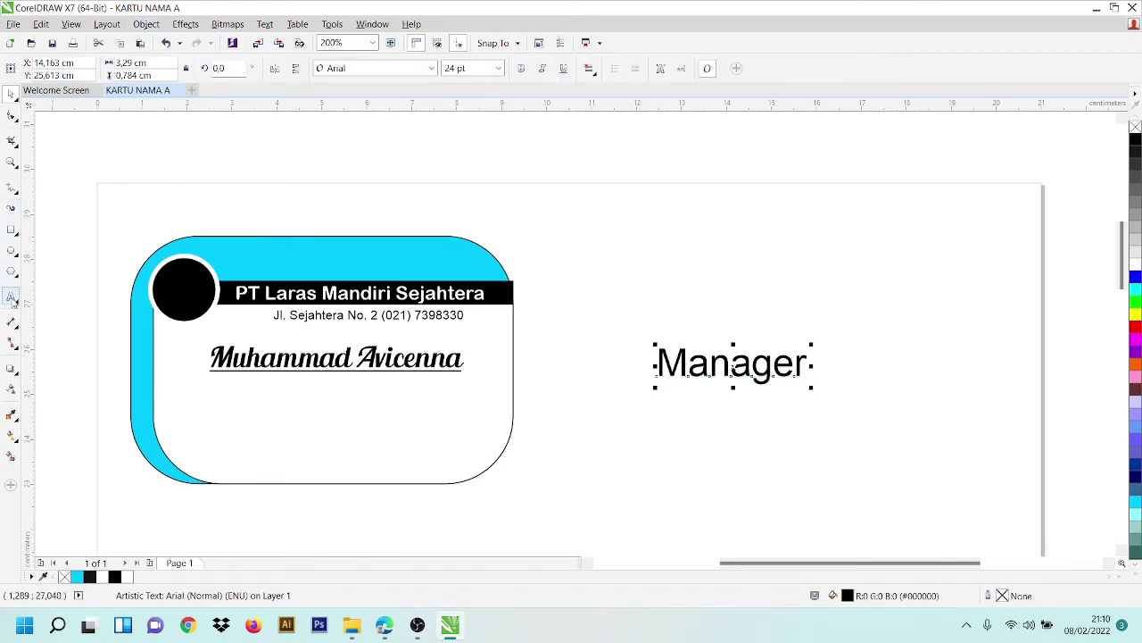
- Set 'Manager' to 11 pt Arial and move it just below the name
{"action": "left_click", "coordinate": [11, 296]}
{"action": "double_click", "coordinate": [719, 368]}
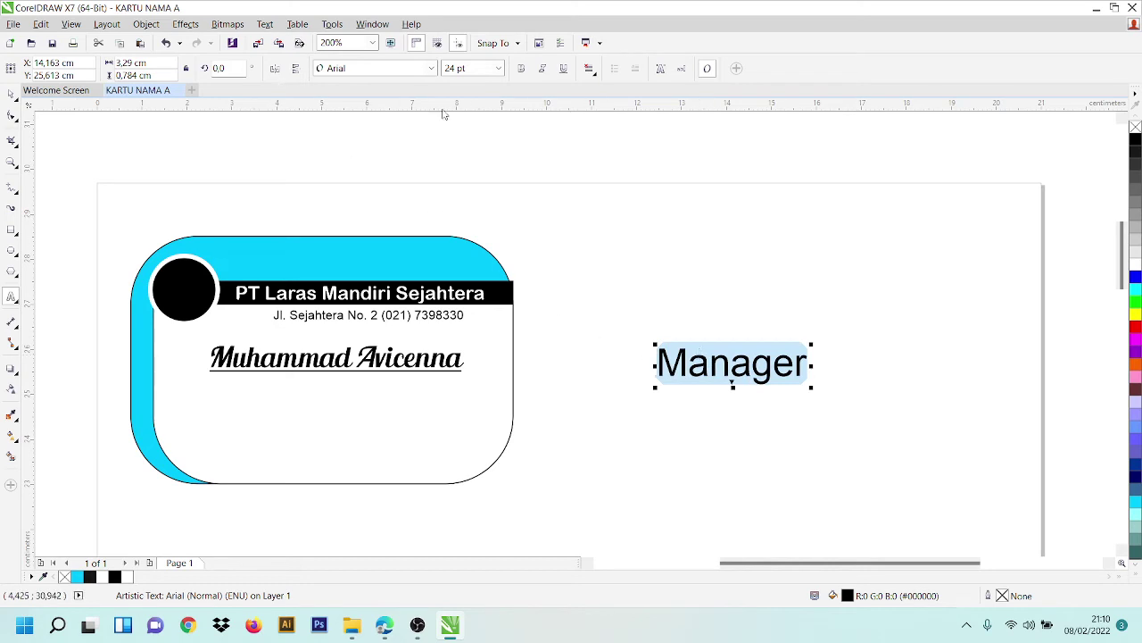
{"action": "left_click", "coordinate": [432, 69]}
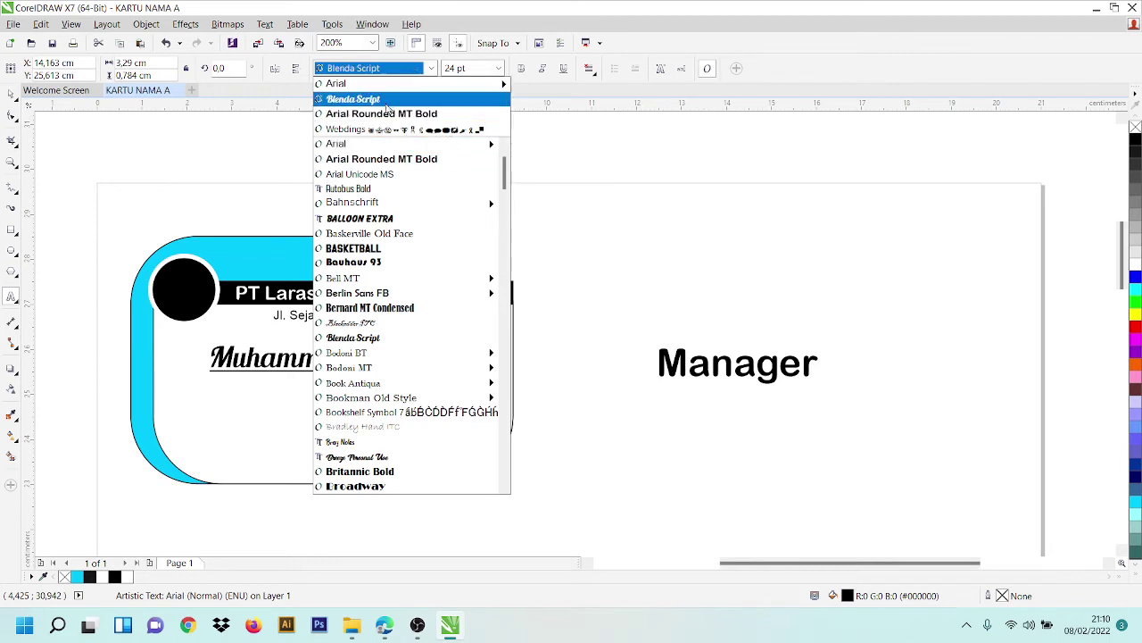
{"action": "left_click", "coordinate": [392, 93]}
{"action": "left_click", "coordinate": [498, 69]}
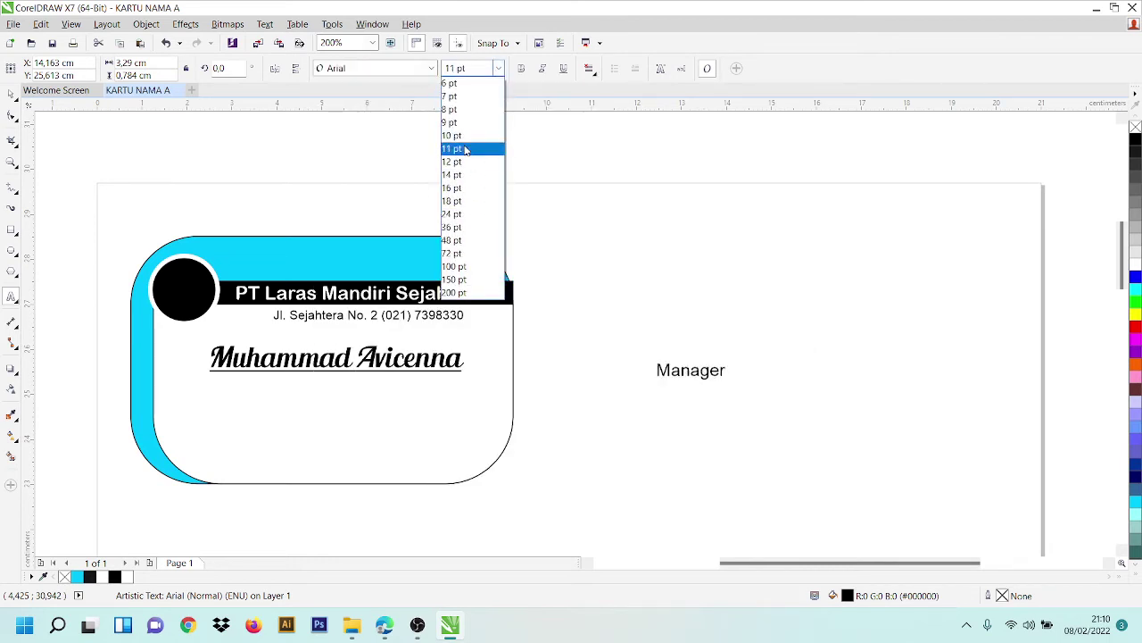
{"action": "left_click", "coordinate": [465, 150]}
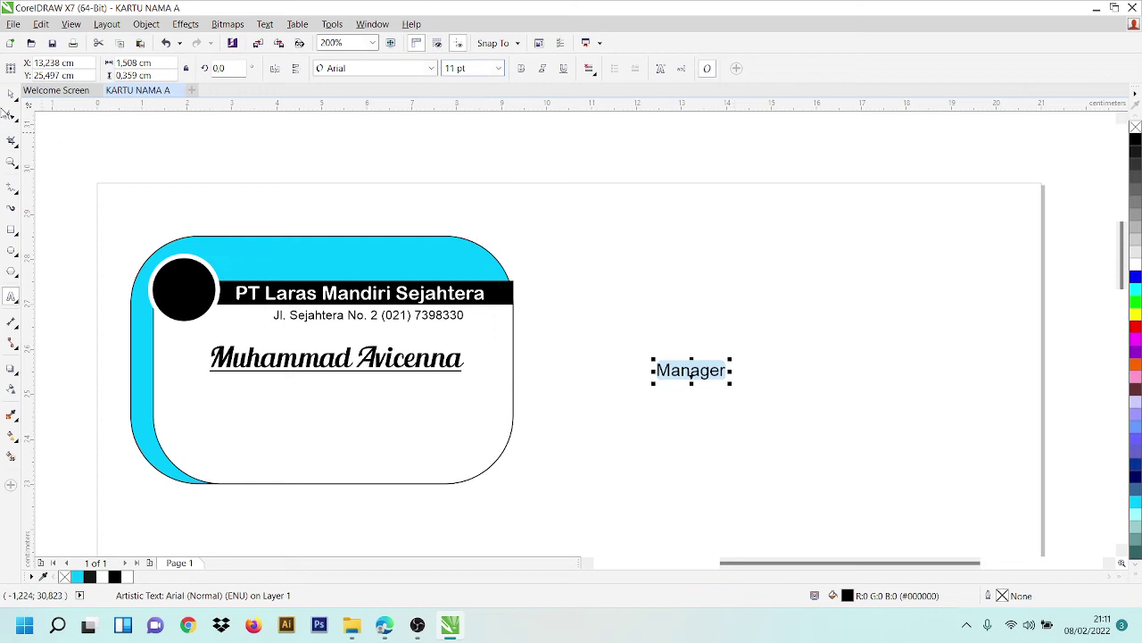
{"action": "left_click", "coordinate": [11, 93]}
{"action": "left_click_drag", "start_coordinate": [714, 371], "coordinate": [360, 386]}
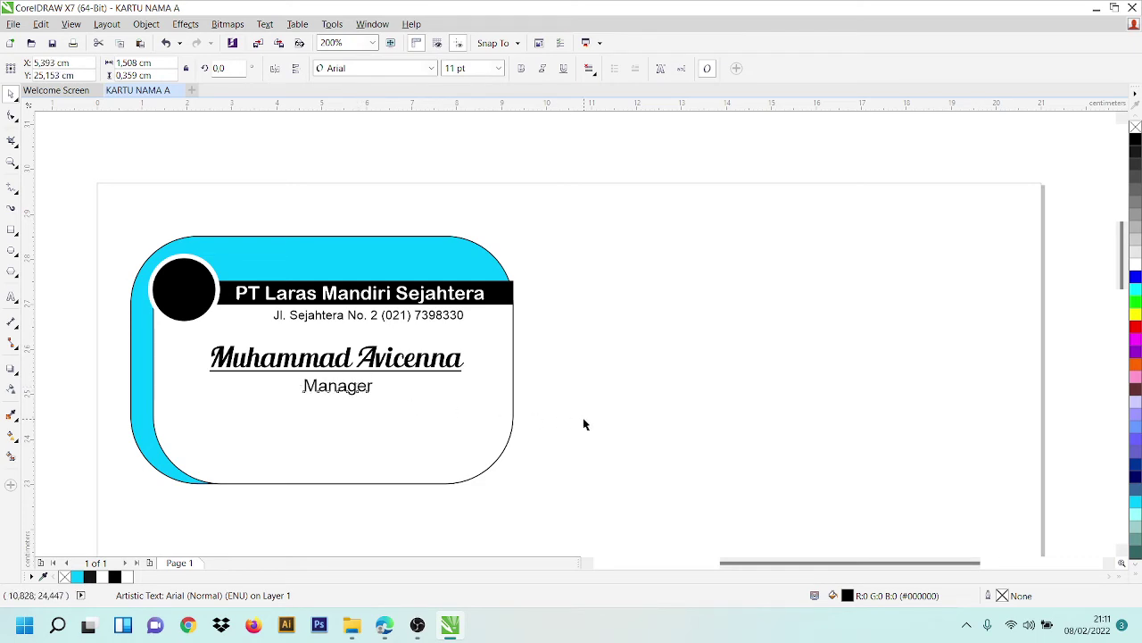
- Top-align 'Manager' with the card and nudge both slightly down
{"action": "left_click", "coordinate": [585, 424]}
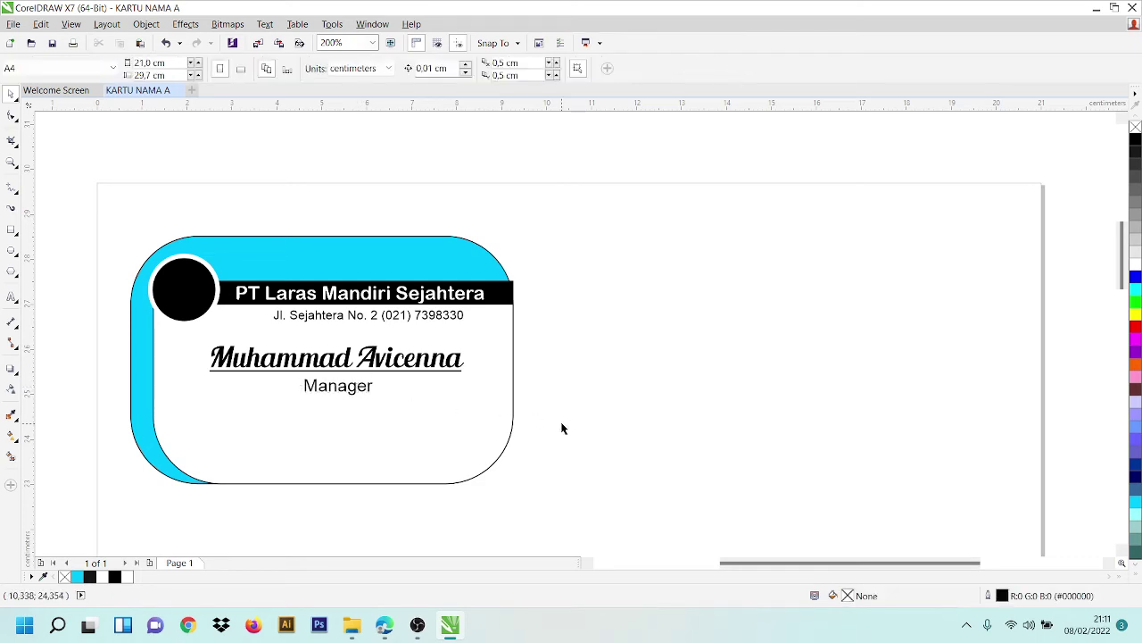
{"action": "left_click", "coordinate": [330, 394]}
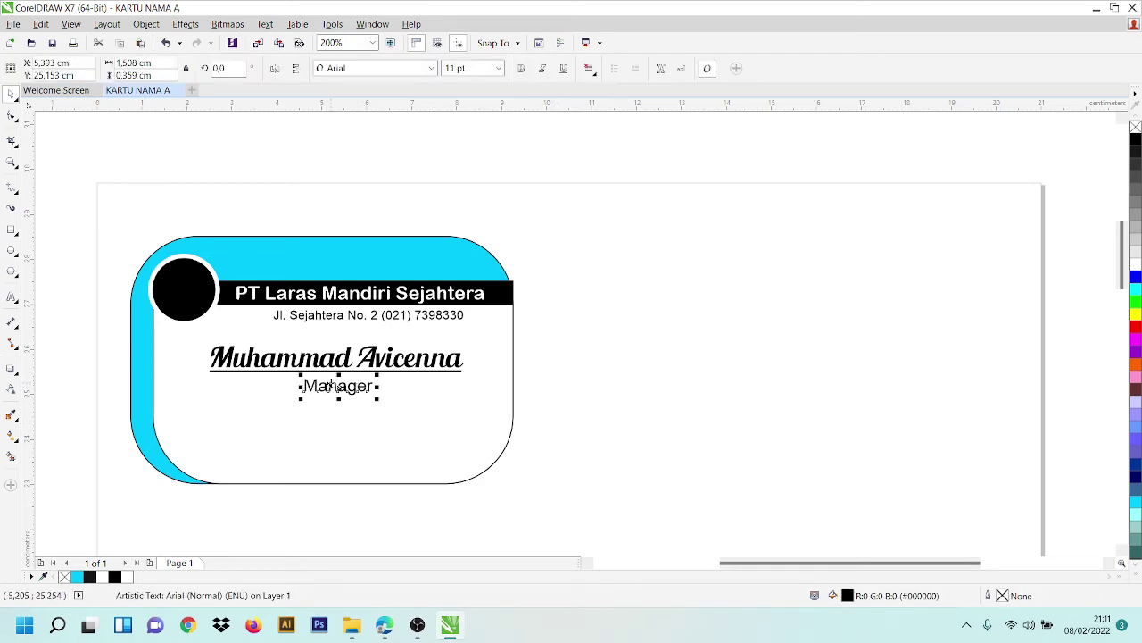
{"action": "left_click", "coordinate": [190, 415]}
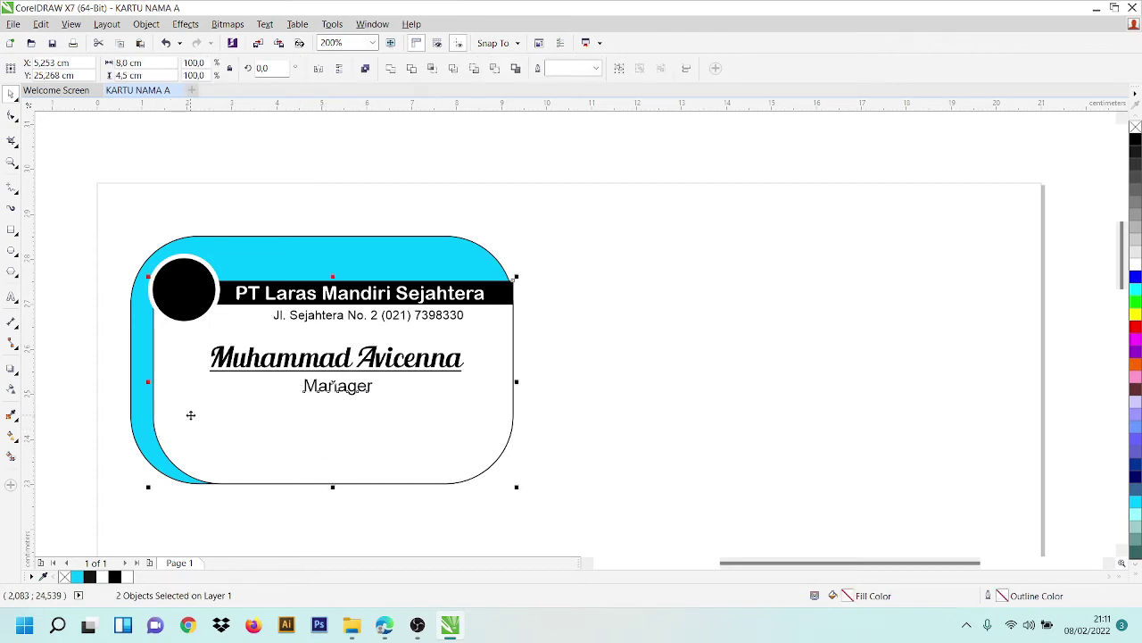
{"action": "key", "text": "t"}
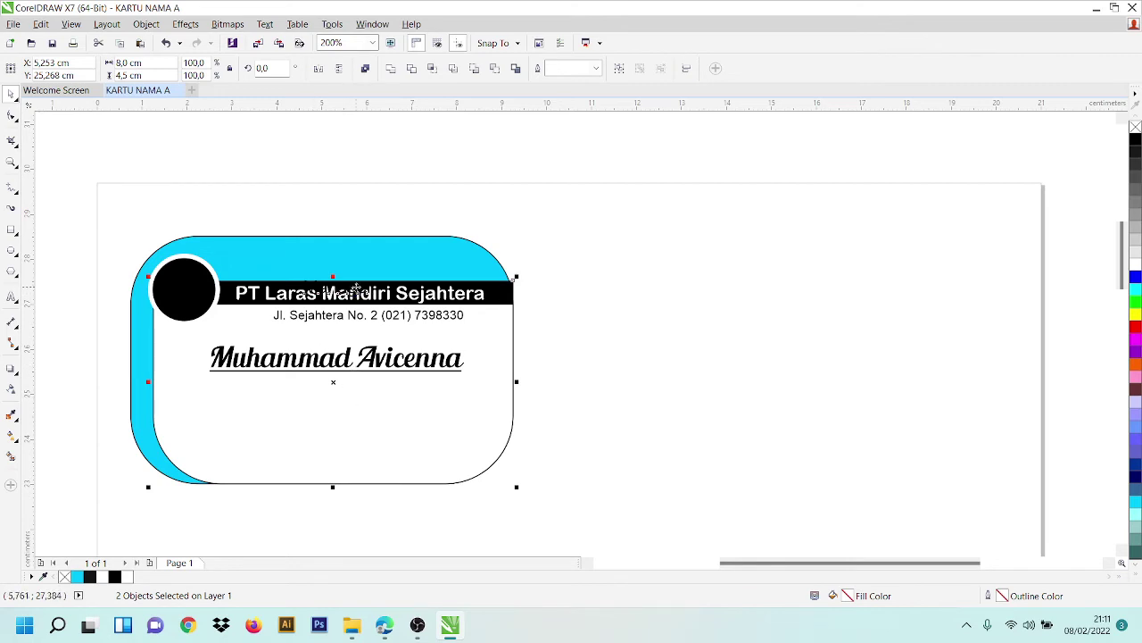
{"action": "left_click_drag", "start_coordinate": [356, 288], "coordinate": [353, 307]}
{"action": "left_click", "coordinate": [574, 384]}
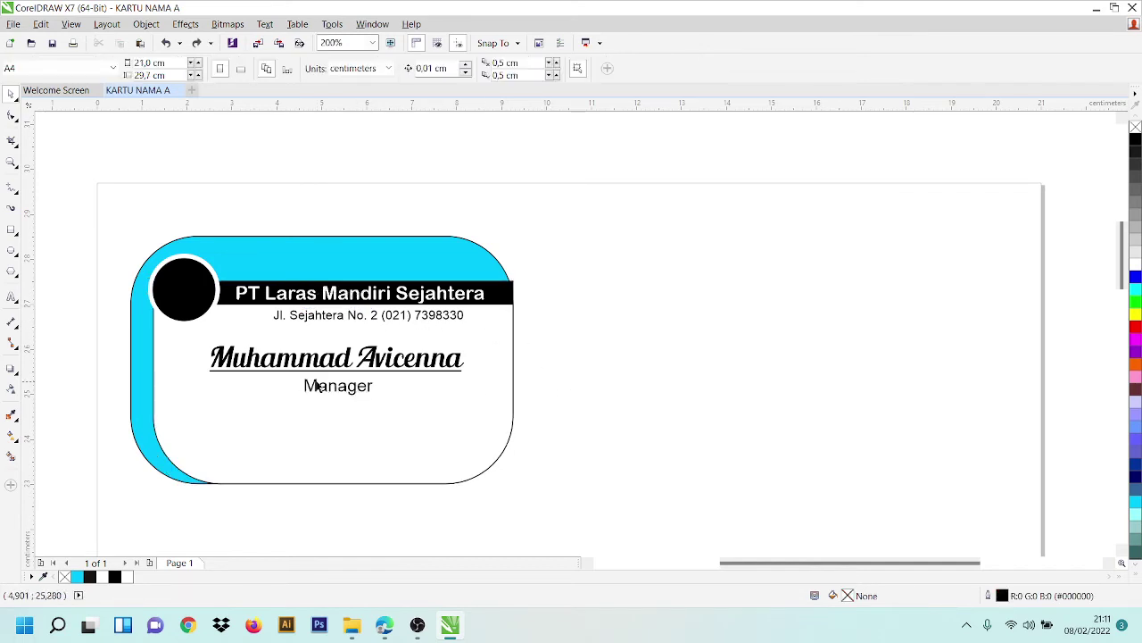
- Center-align the 'Manager' text
{"action": "left_click", "coordinate": [314, 384]}
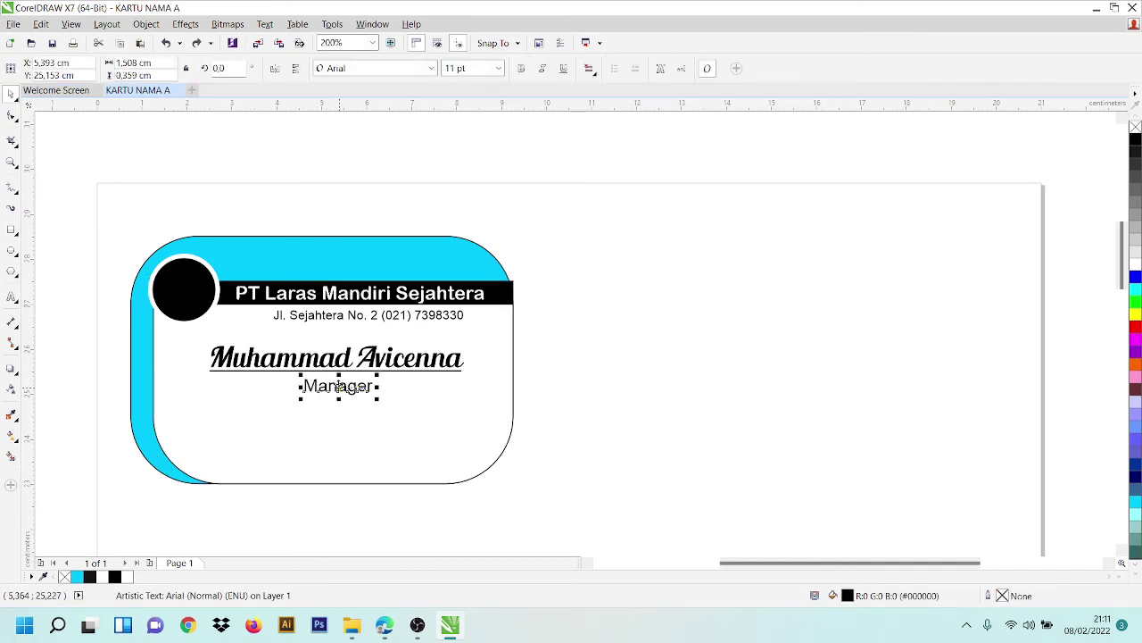
{"action": "left_click", "coordinate": [592, 71]}
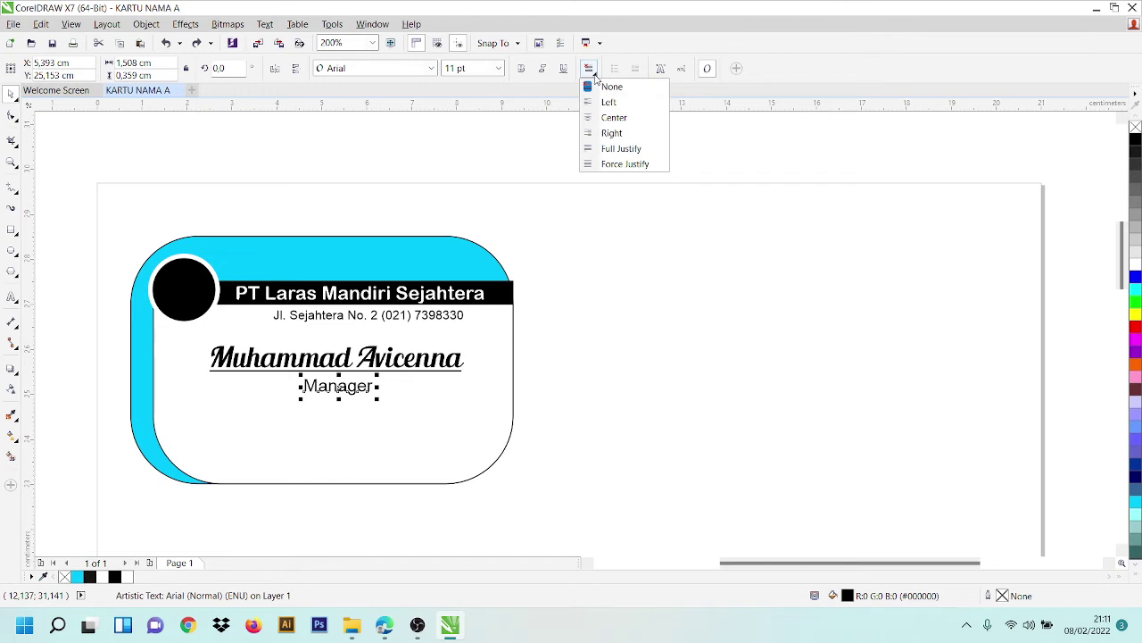
{"action": "left_click", "coordinate": [614, 117]}
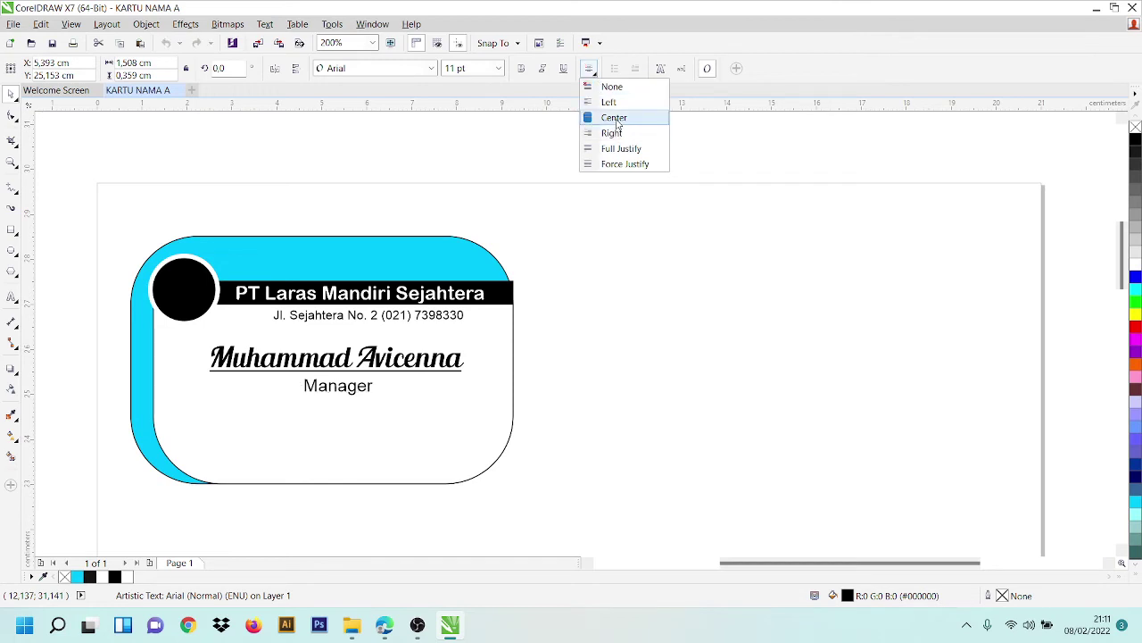
{"action": "left_click", "coordinate": [615, 118]}
{"action": "left_click", "coordinate": [604, 393]}
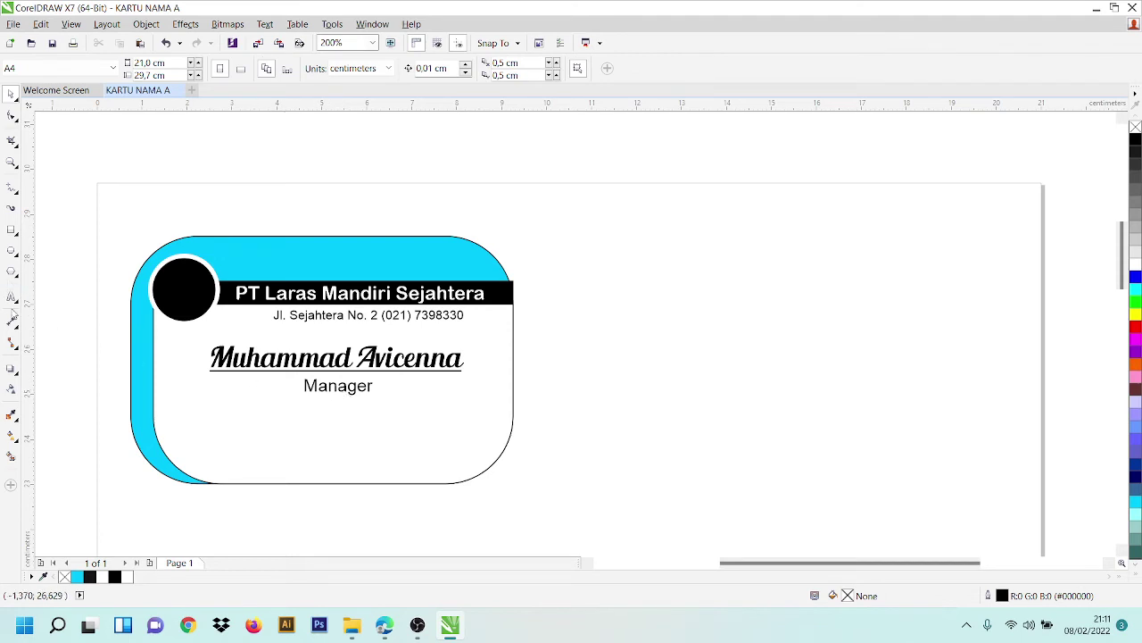
{"action": "left_click", "coordinate": [12, 296]}
- Replace 'Manager' with 'CEO' and set it in italic
{"action": "double_click", "coordinate": [332, 387]}
{"action": "key", "text": "Caps_Lock"}
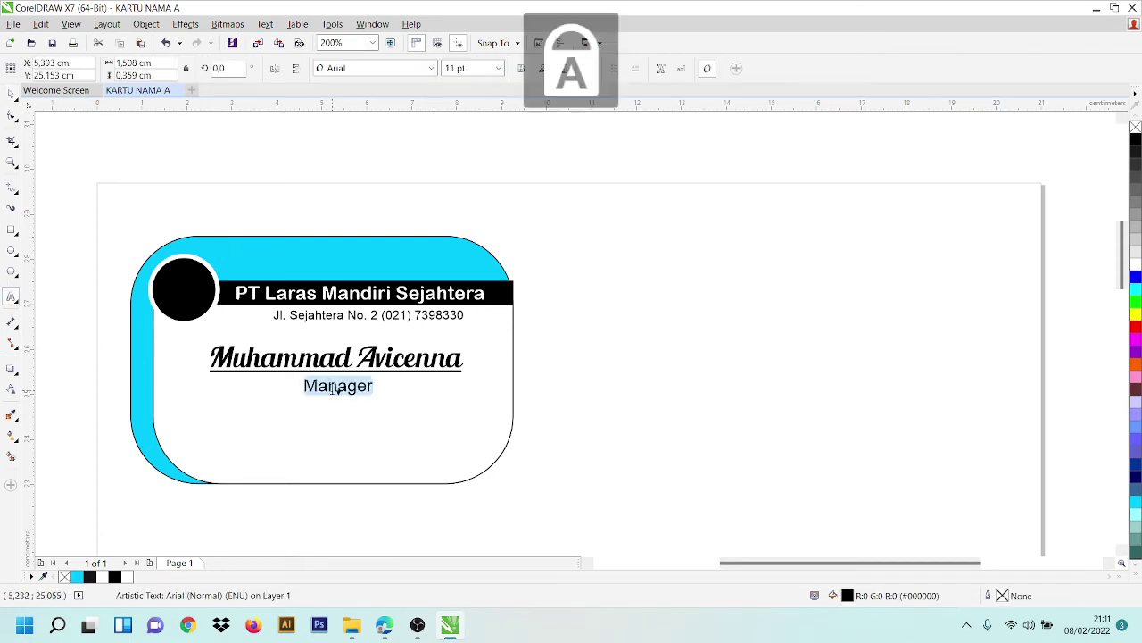
{"action": "type", "text": "CEO"}
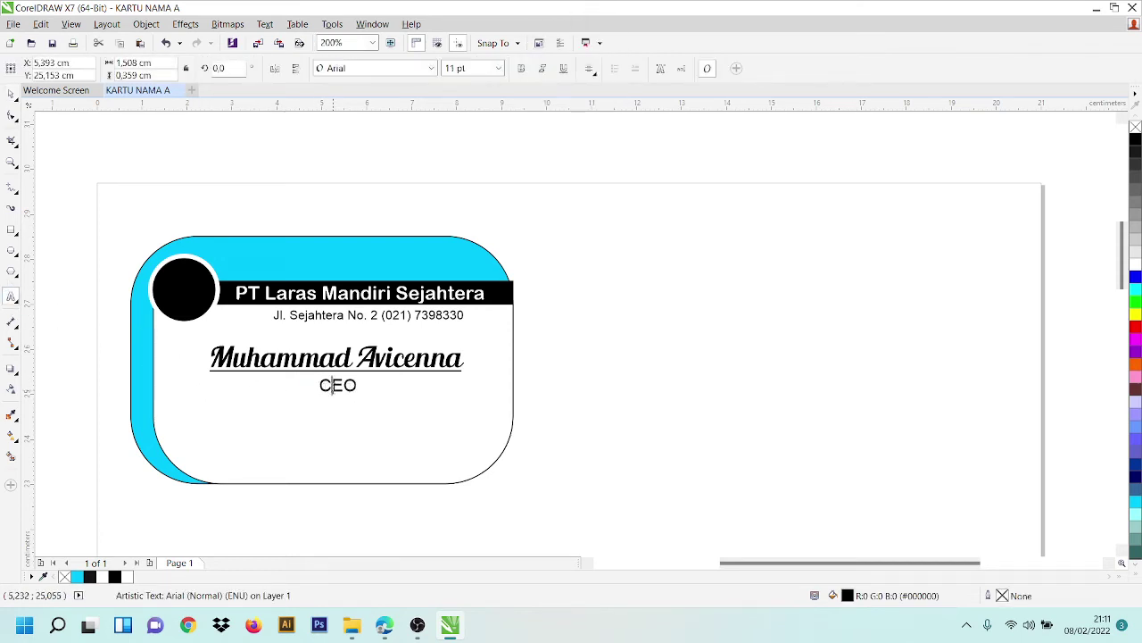
{"action": "double_click", "coordinate": [338, 385]}
{"action": "left_click", "coordinate": [542, 68]}
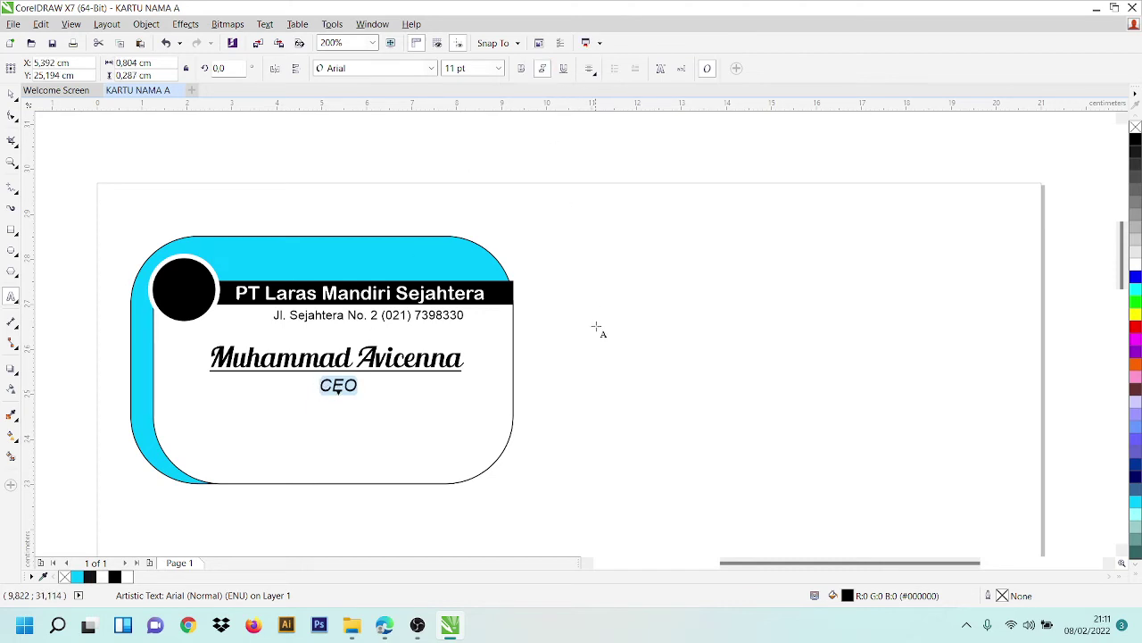
{"action": "key", "text": "ctrl+z"}
{"action": "left_click", "coordinate": [596, 328]}
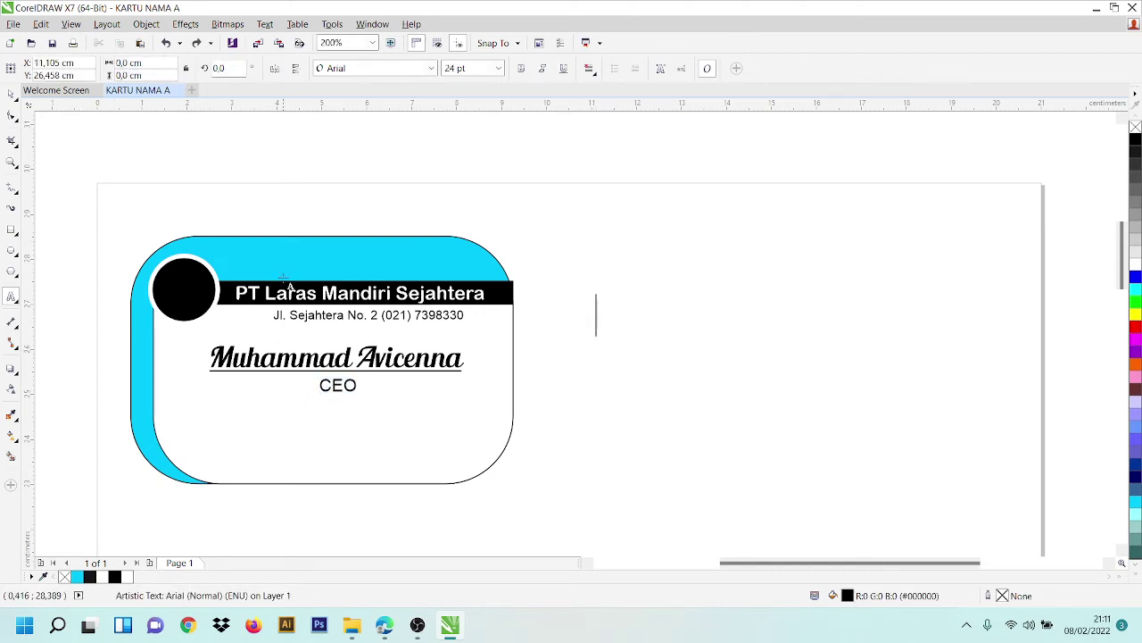
{"action": "double_click", "coordinate": [338, 385]}
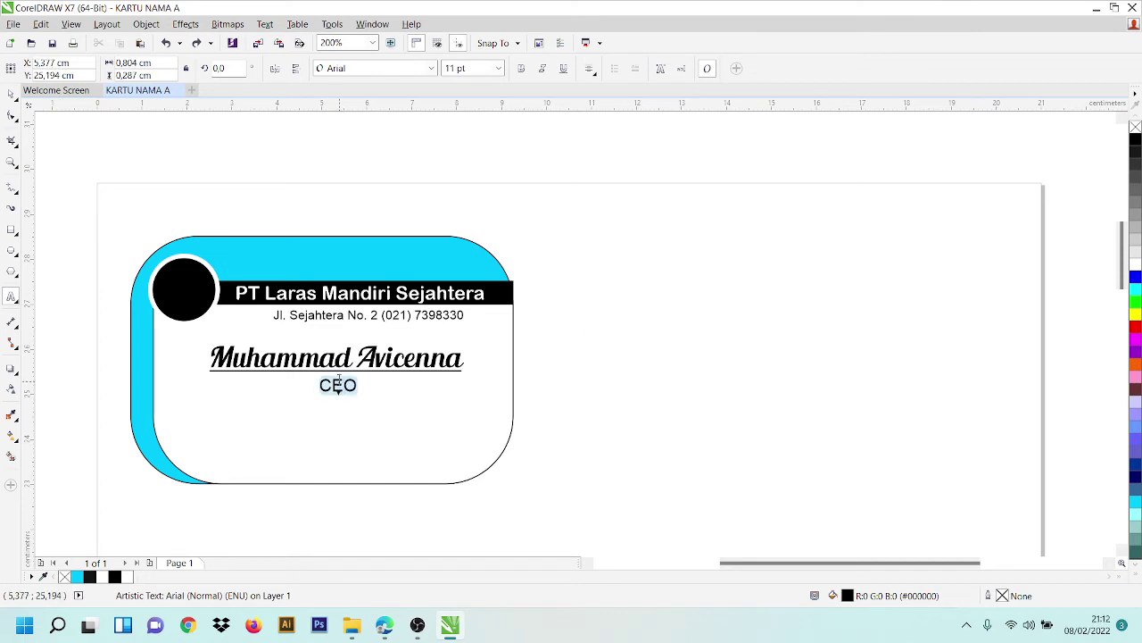
{"action": "left_click", "coordinate": [542, 68]}
{"action": "left_click", "coordinate": [11, 95]}
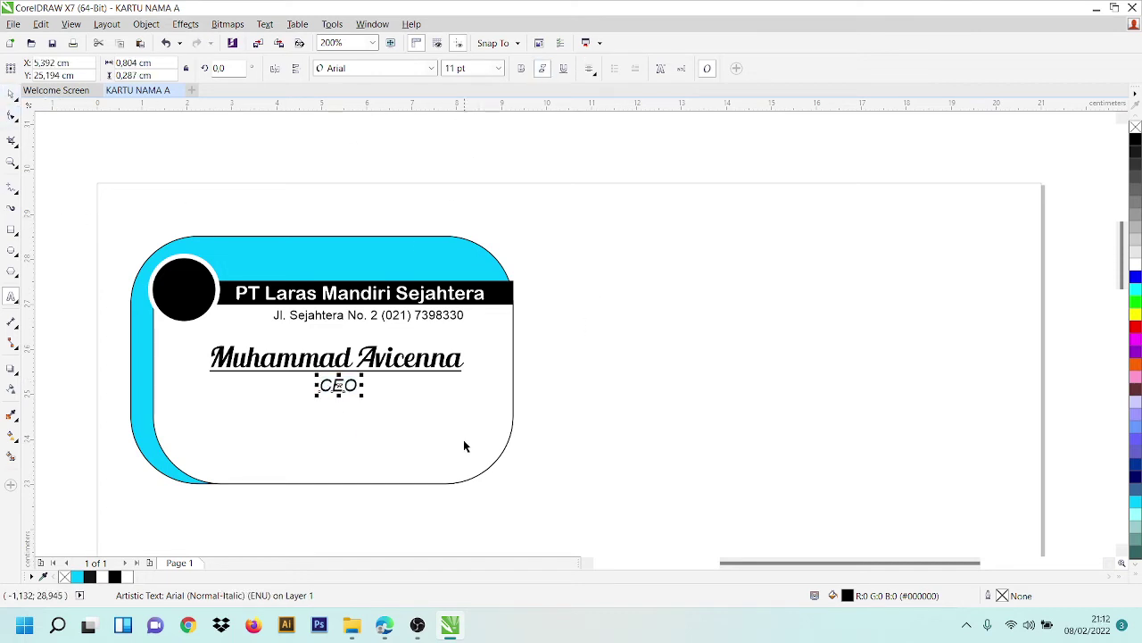
{"action": "left_click", "coordinate": [600, 413]}
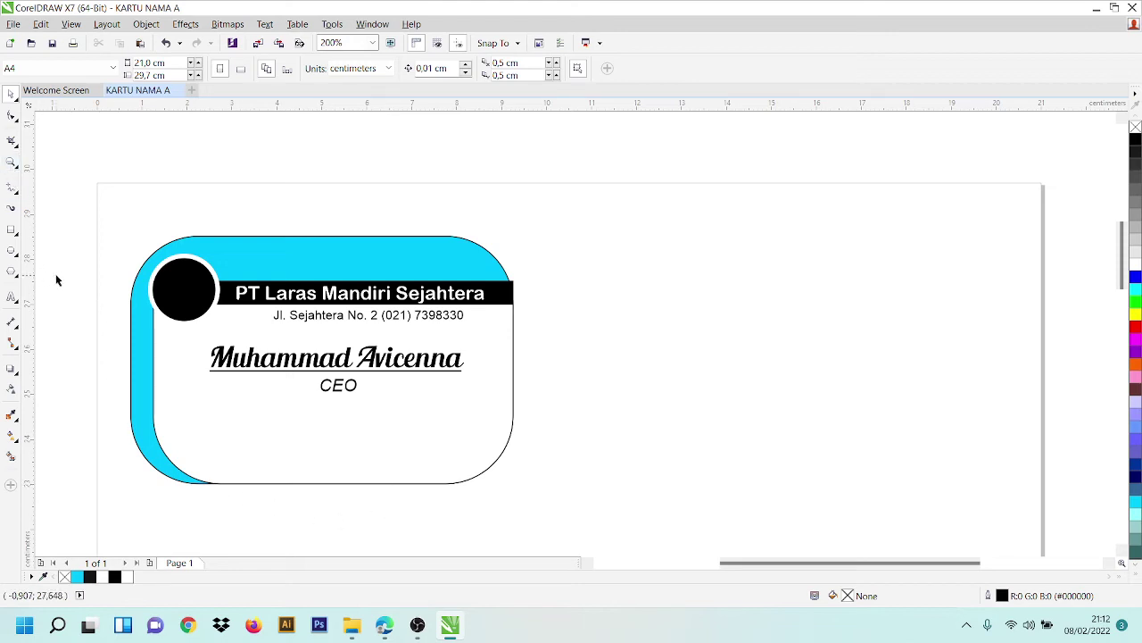
- Look over the connector and rectangle tools, draw a test spiral, then delete it
{"action": "left_click", "coordinate": [15, 353]}
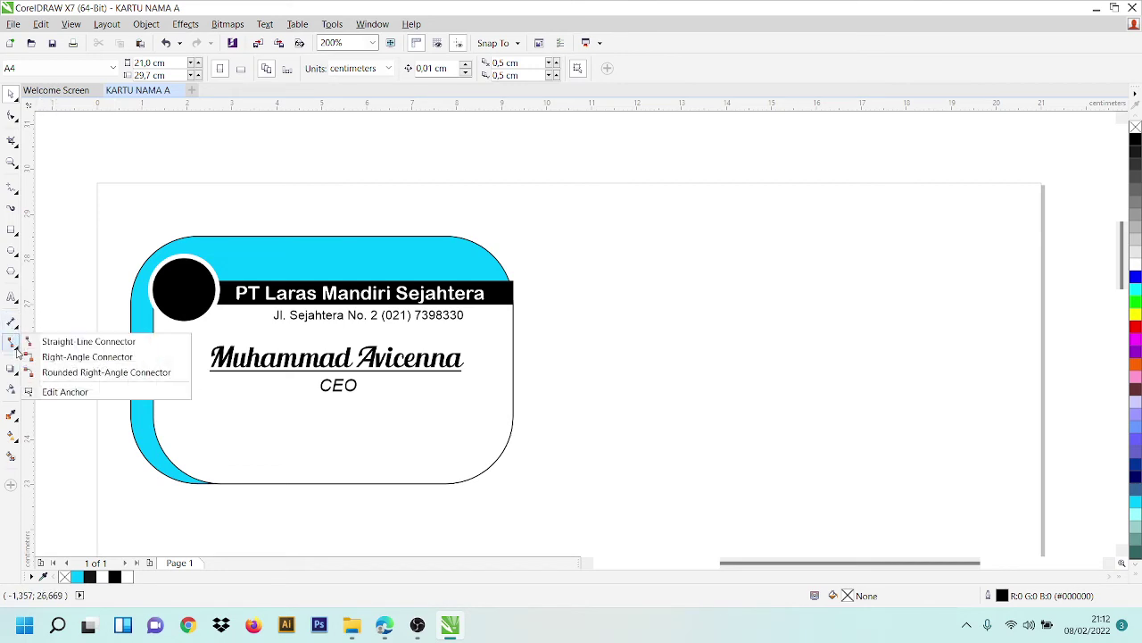
{"action": "left_click", "coordinate": [9, 234]}
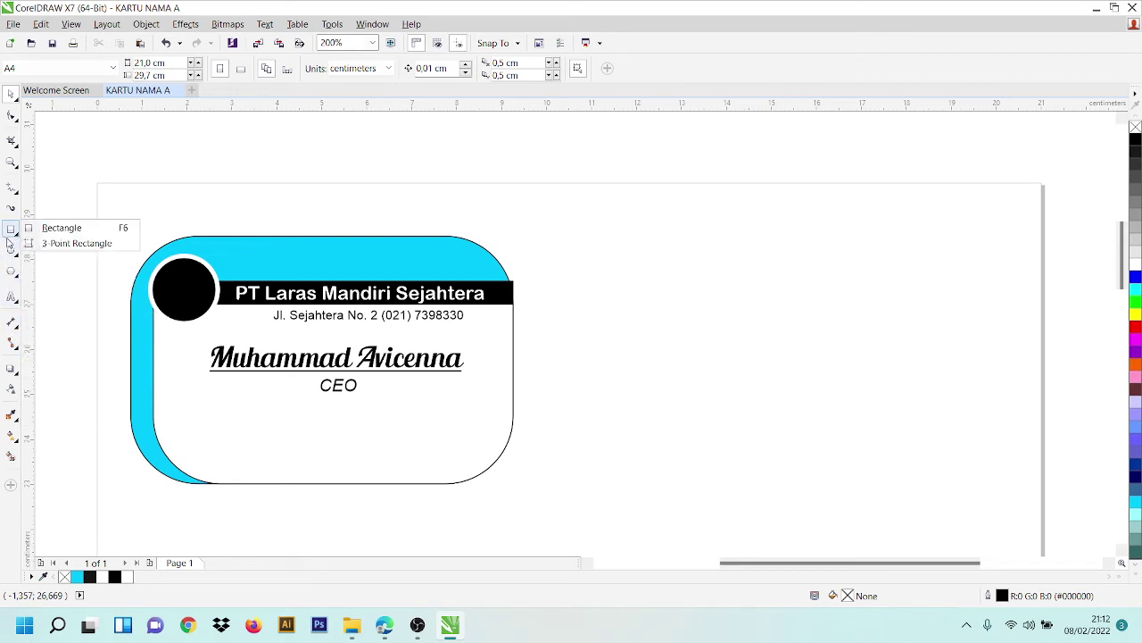
{"action": "mouse_move", "coordinate": [19, 268]}
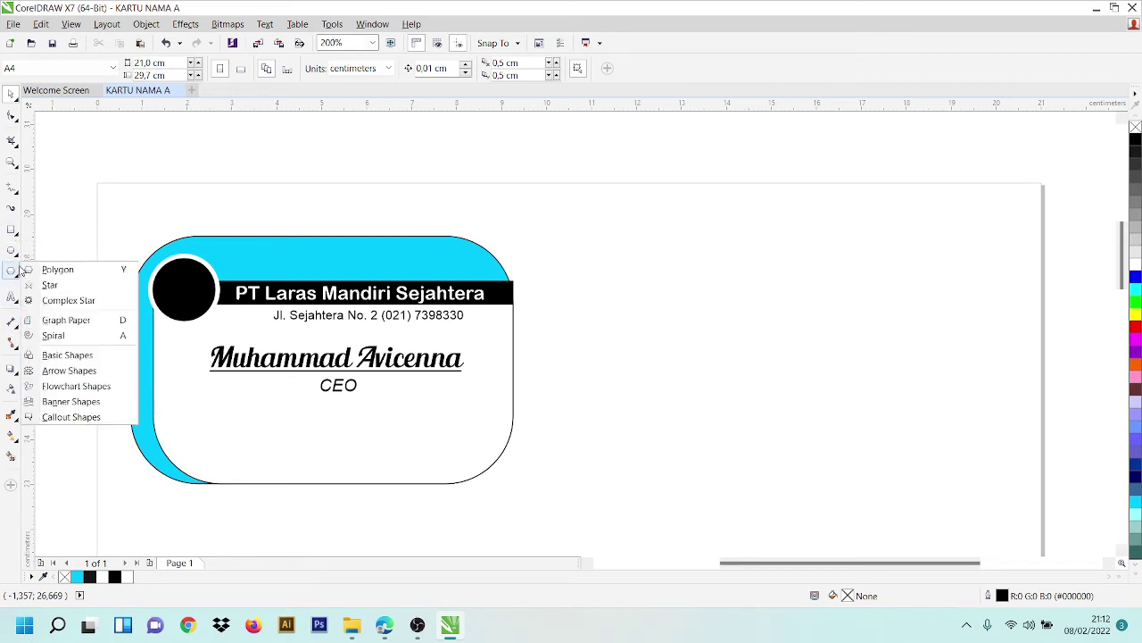
{"action": "left_click", "coordinate": [52, 336]}
{"action": "left_click_drag", "start_coordinate": [598, 389], "coordinate": [798, 391]}
{"action": "key", "text": "Delete"}
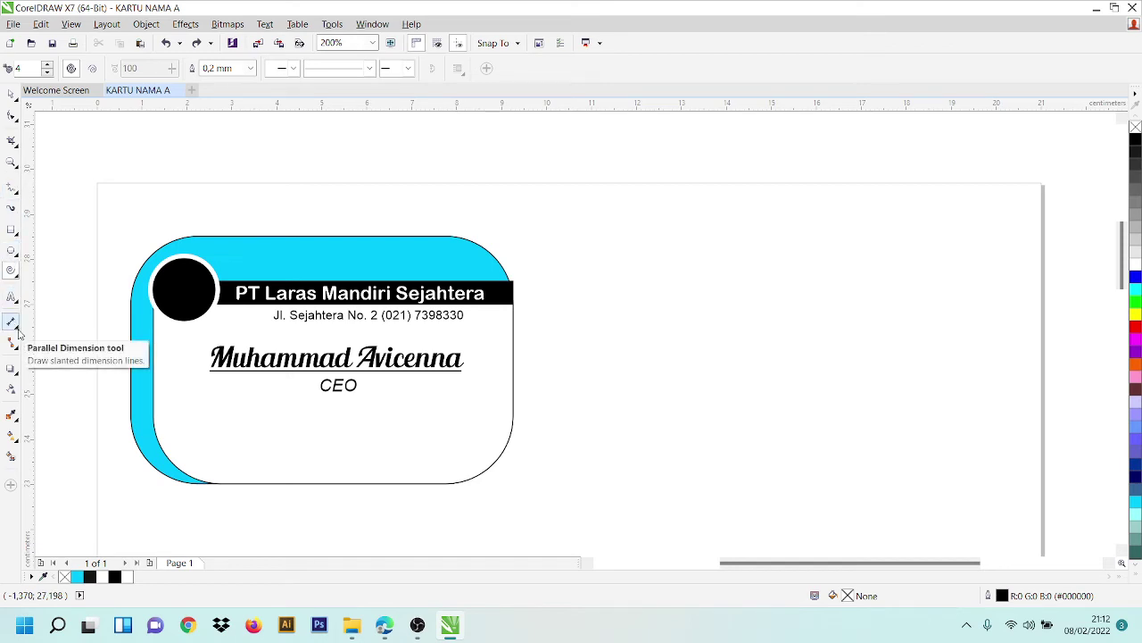
- Draw a straight horizontal line beside the card with the Straight-Line Connector
{"action": "right_click", "coordinate": [18, 333]}
{"action": "left_click", "coordinate": [19, 333]}
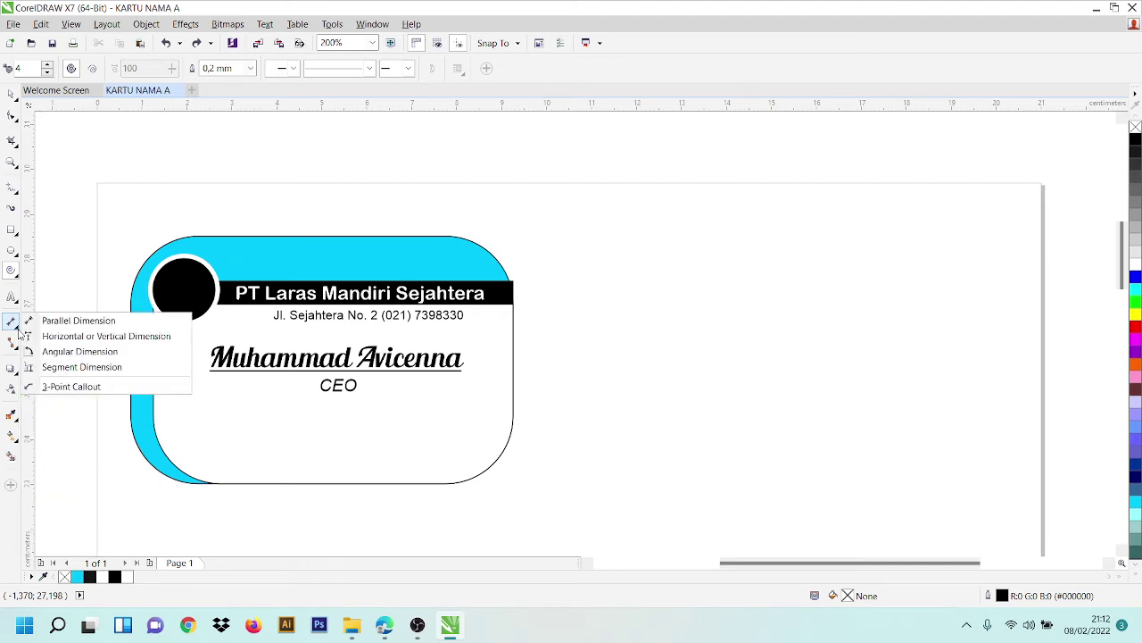
{"action": "mouse_move", "coordinate": [16, 377]}
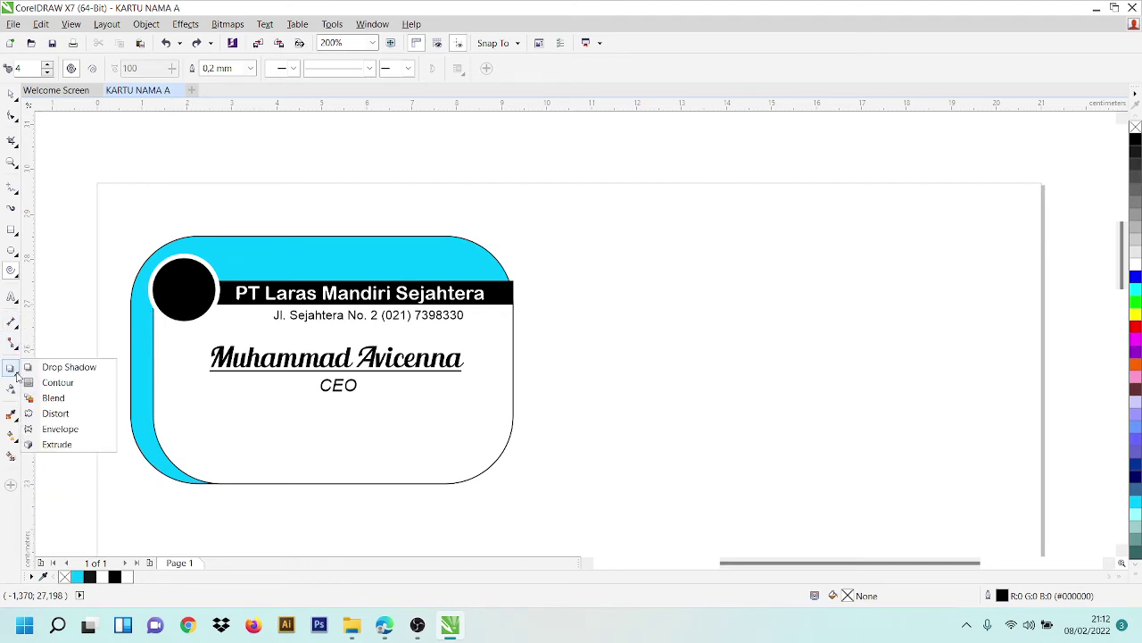
{"action": "mouse_move", "coordinate": [14, 348]}
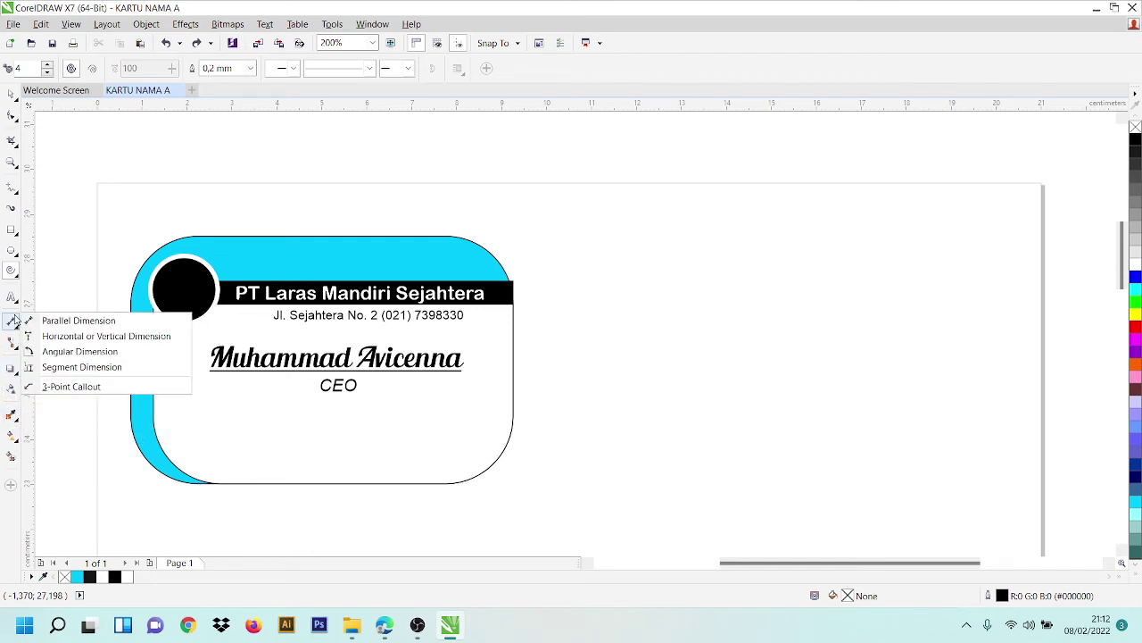
{"action": "mouse_move", "coordinate": [15, 329]}
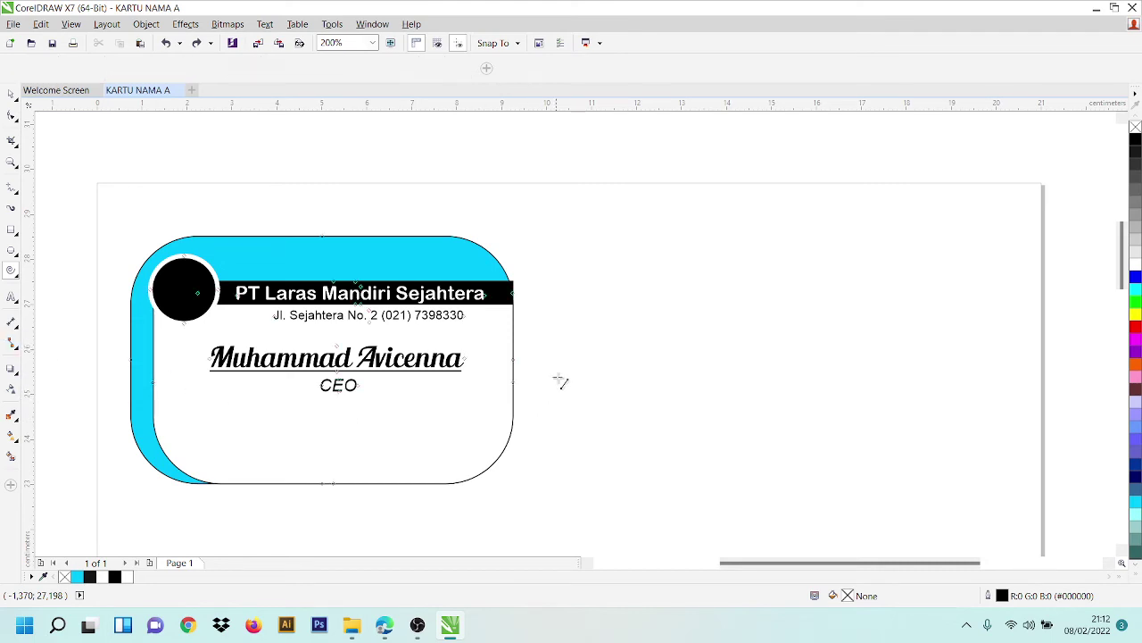
{"action": "left_click_drag", "start_coordinate": [561, 372], "coordinate": [813, 383]}
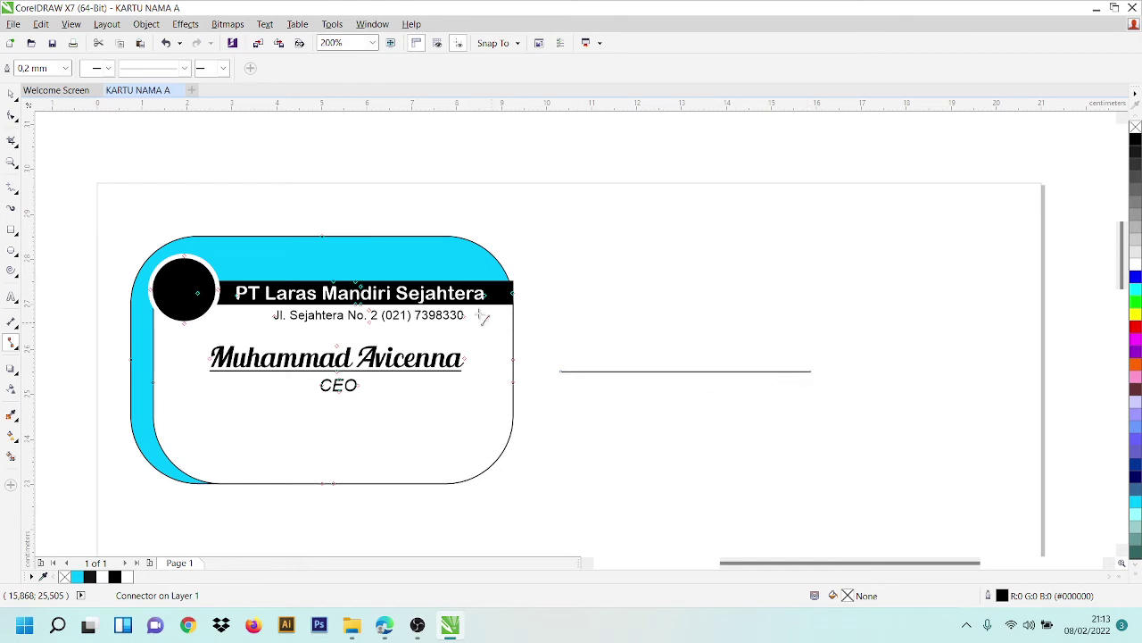
- Set the line's outline to 1.0 mm, then back to 0.2 mm, and move it across the card's lower part
{"action": "left_click", "coordinate": [66, 69]}
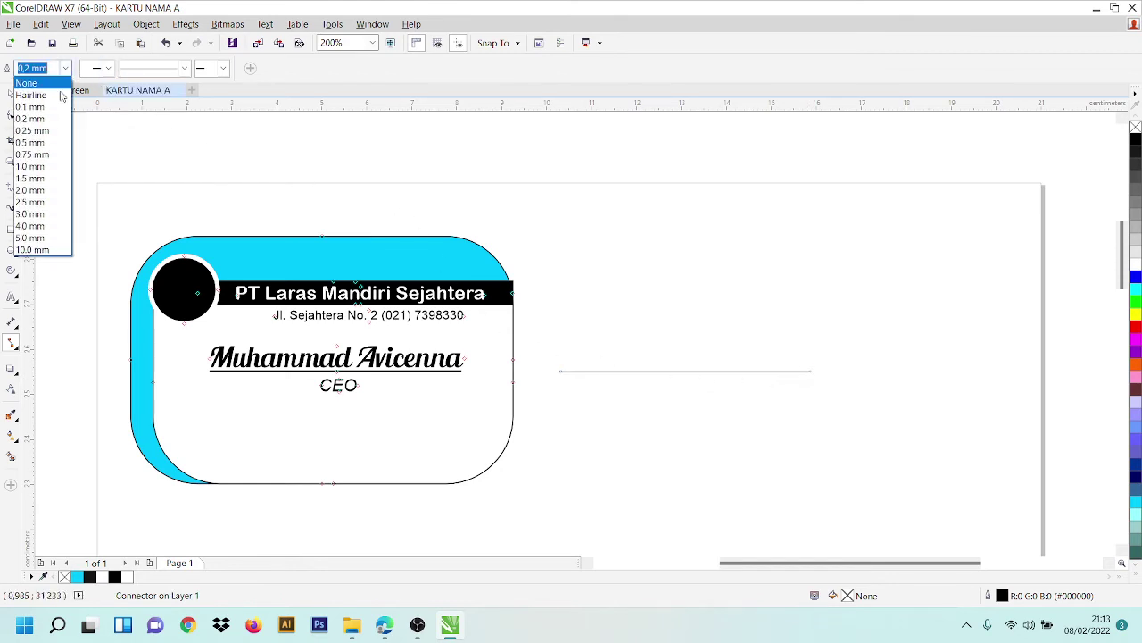
{"action": "left_click", "coordinate": [40, 167]}
{"action": "left_click", "coordinate": [64, 68]}
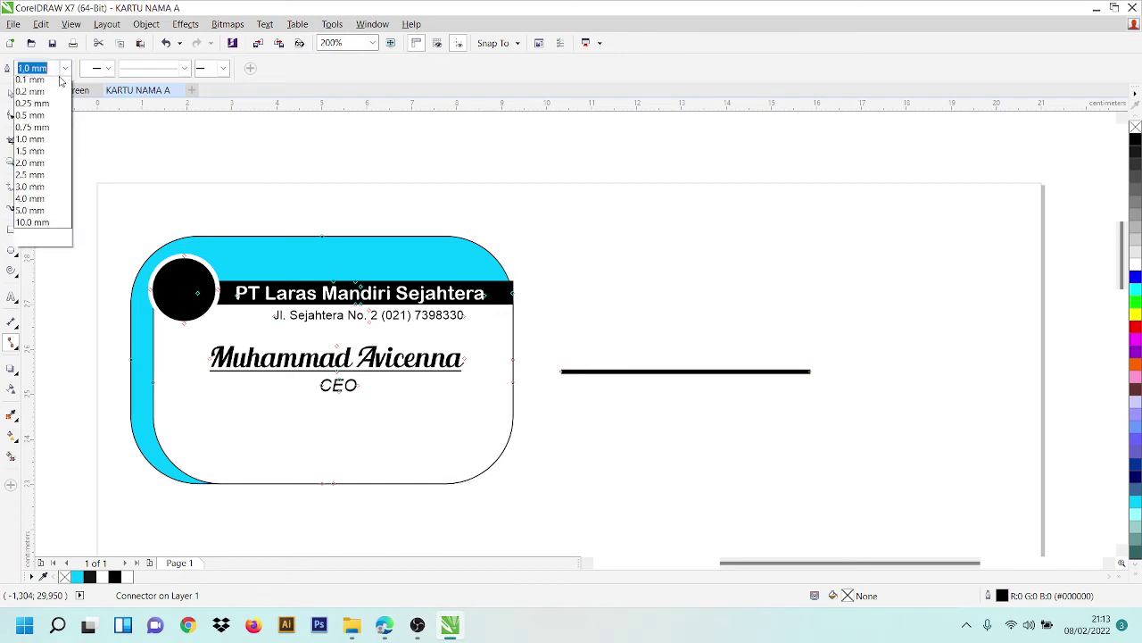
{"action": "left_click", "coordinate": [40, 121]}
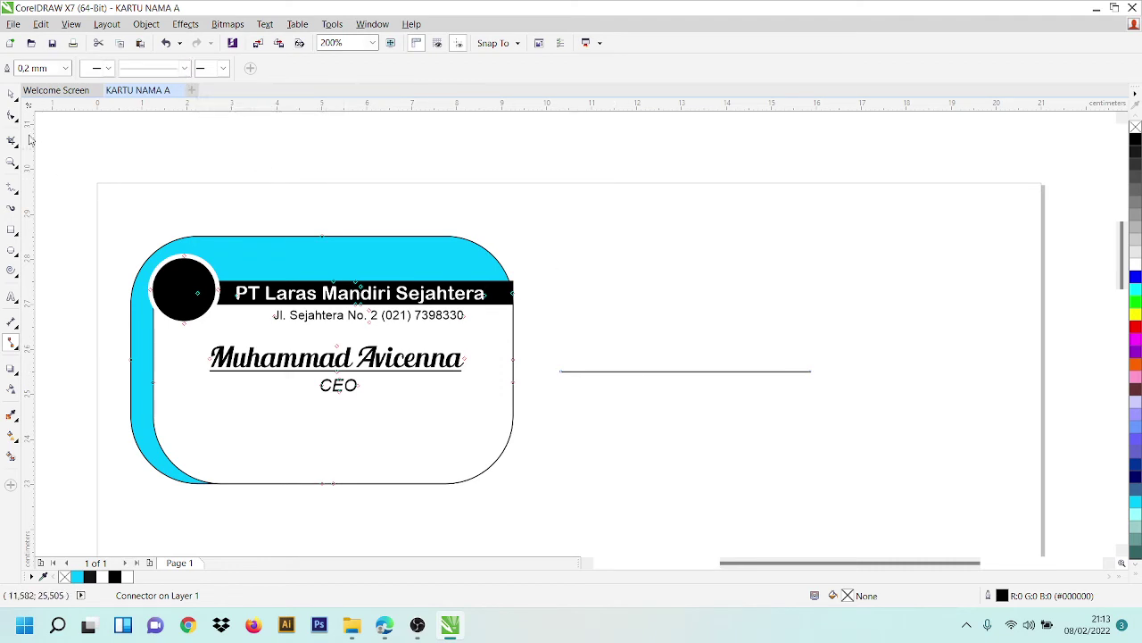
{"action": "left_click", "coordinate": [12, 94]}
{"action": "left_click_drag", "start_coordinate": [757, 372], "coordinate": [505, 446]}
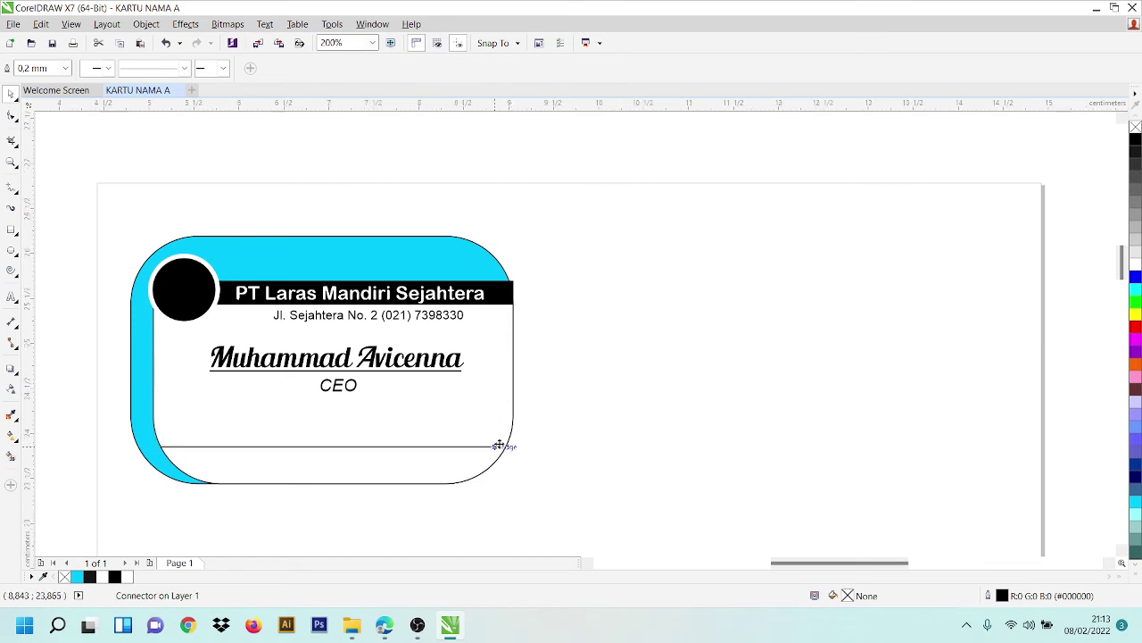
- Zoom in and snap the line's right end node onto the card's curved right border
{"action": "scroll", "coordinate": [502, 441], "scroll_direction": "up", "scroll_amount": 3}
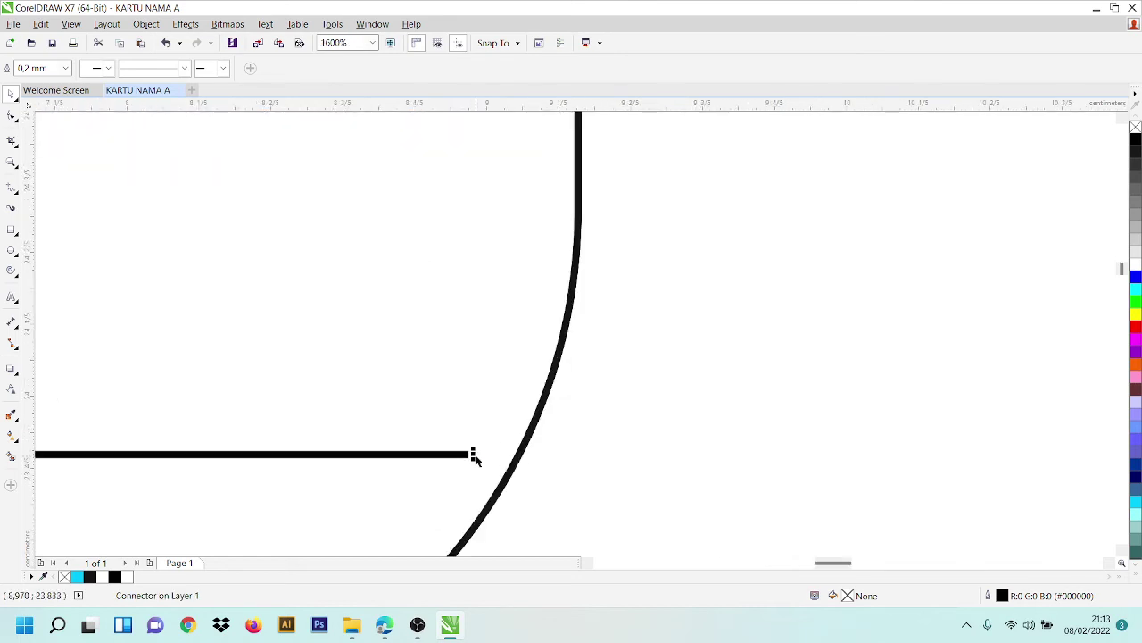
{"action": "left_click_drag", "start_coordinate": [472, 454], "coordinate": [520, 455]}
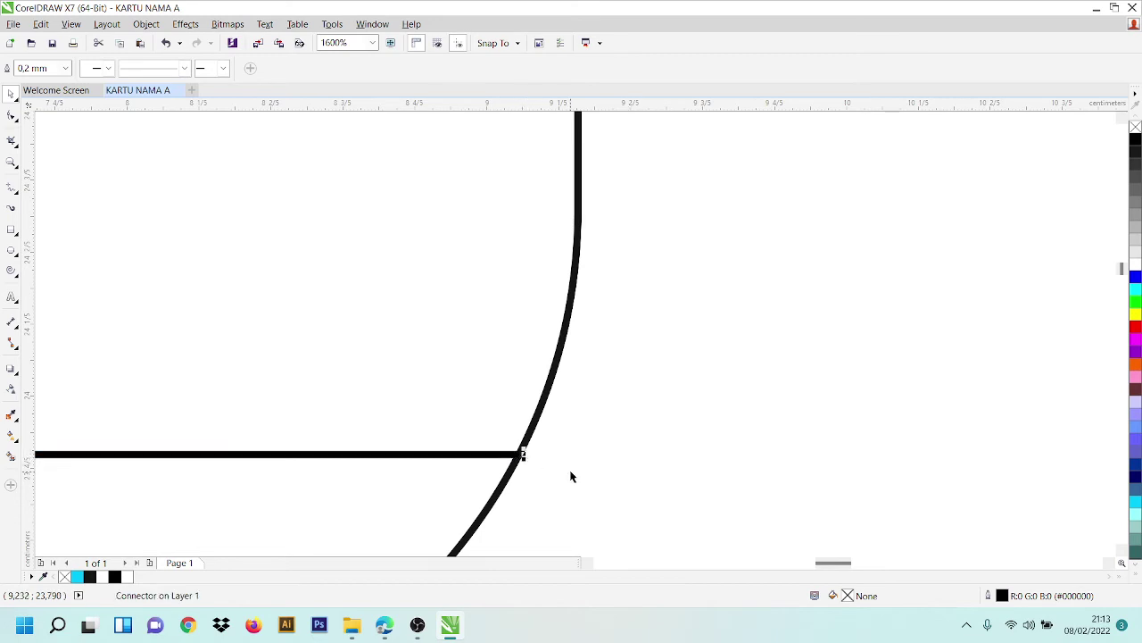
{"action": "left_click", "coordinate": [586, 461]}
{"action": "scroll", "coordinate": [429, 384], "scroll_direction": "down", "scroll_amount": 6}
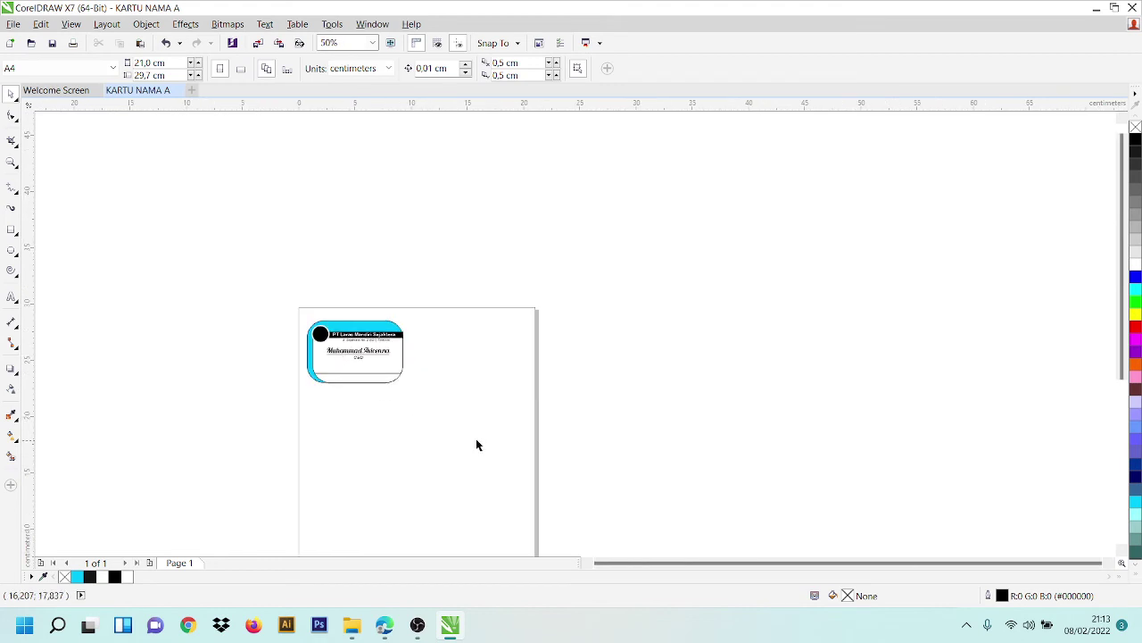
- Zoom out to 200% and scroll sideways to show the full card and empty page area
{"action": "scroll", "coordinate": [476, 444], "scroll_direction": "up", "scroll_amount": 5}
{"action": "scroll", "coordinate": [855, 562], "scroll_direction": "left", "scroll_amount": 5}
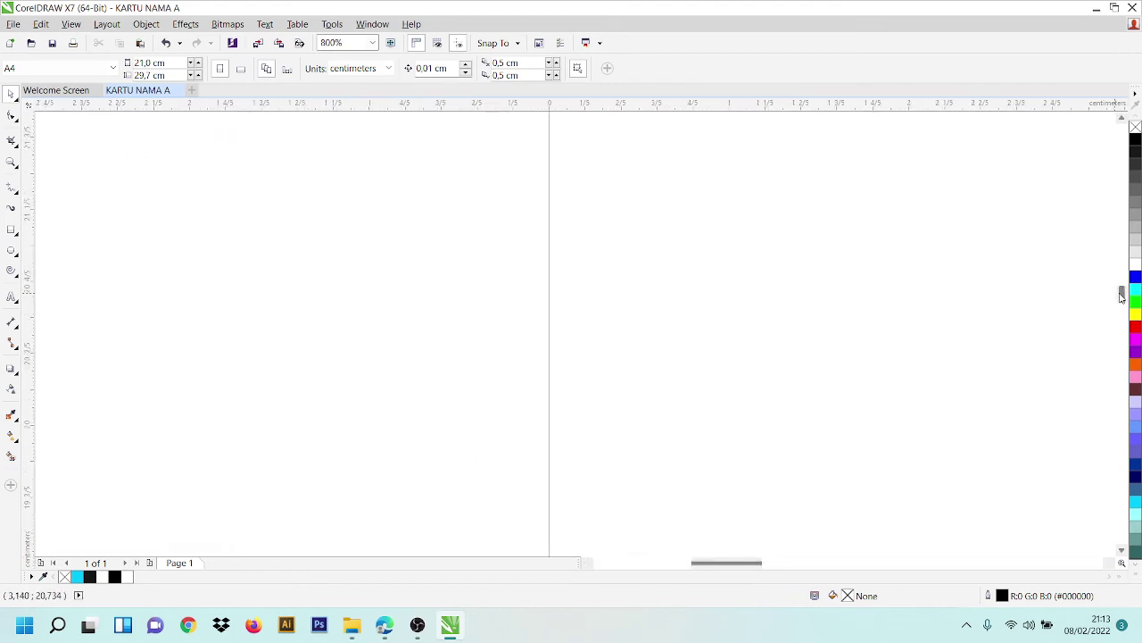
{"action": "left_click_drag", "start_coordinate": [1120, 295], "coordinate": [1101, 128]}
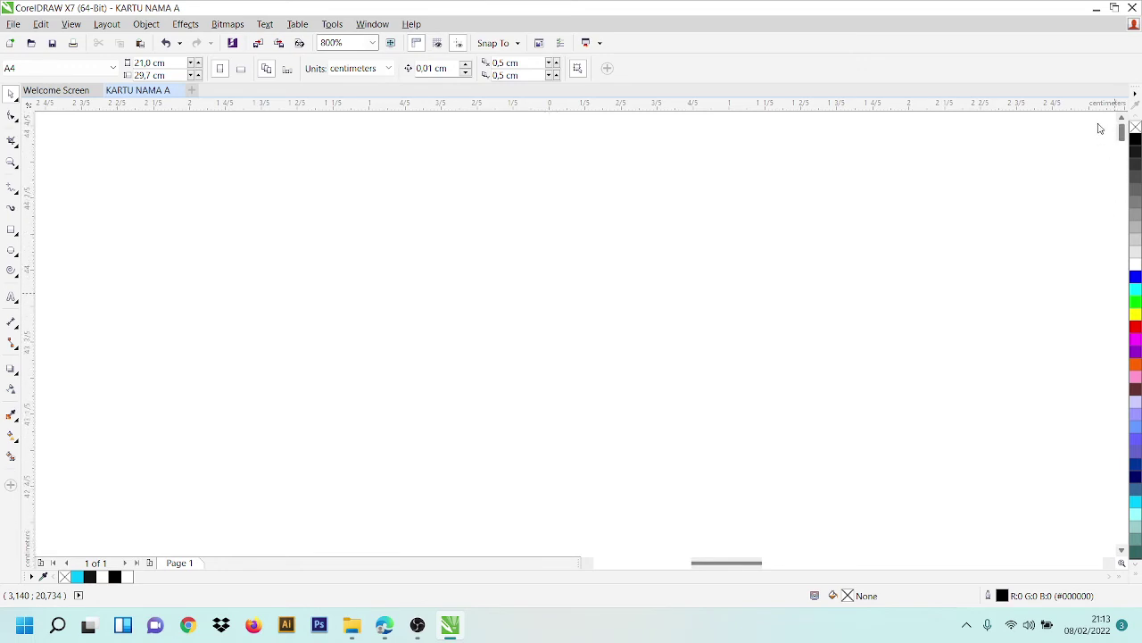
{"action": "scroll", "coordinate": [497, 282], "scroll_direction": "down", "scroll_amount": 3}
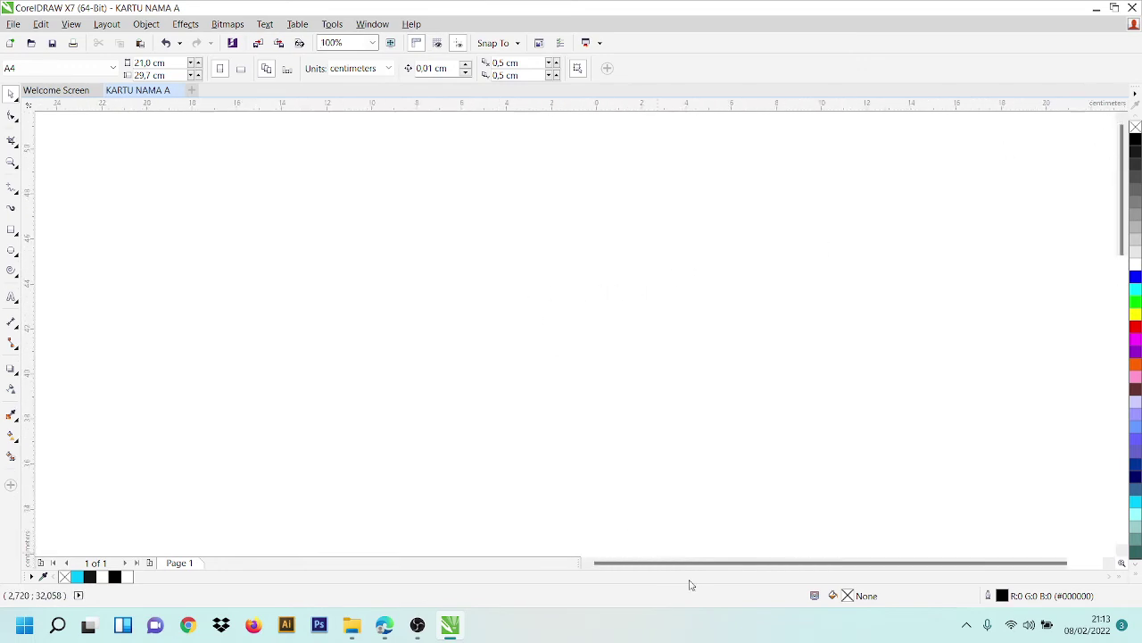
{"action": "scroll", "coordinate": [331, 267], "scroll_direction": "up", "scroll_amount": 5}
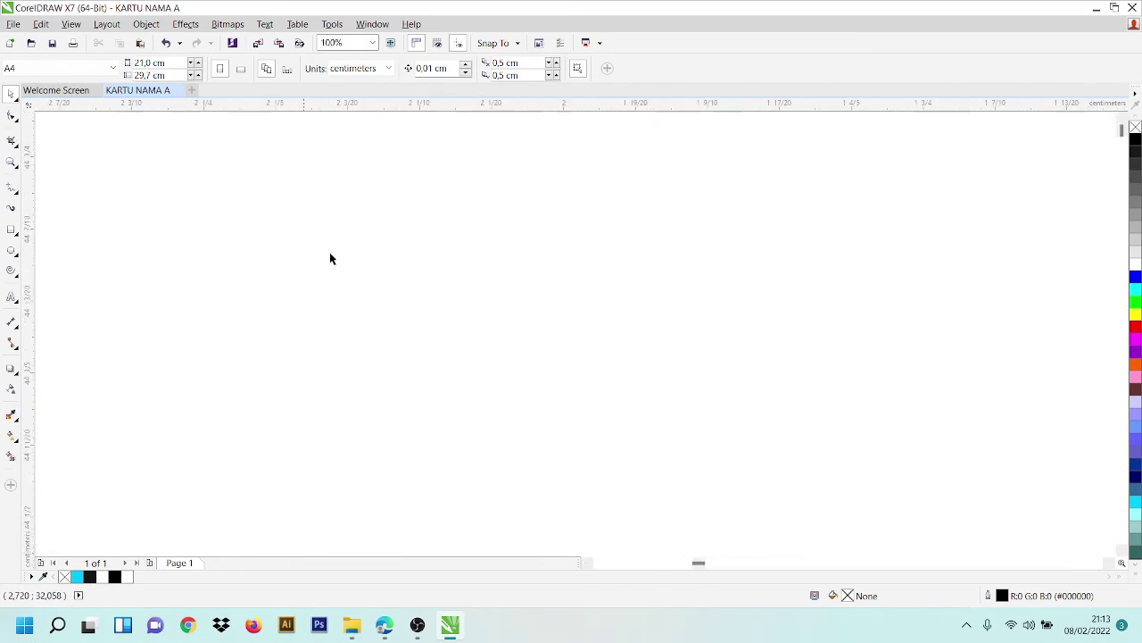
{"action": "scroll", "coordinate": [992, 233], "scroll_direction": "down", "scroll_amount": 6}
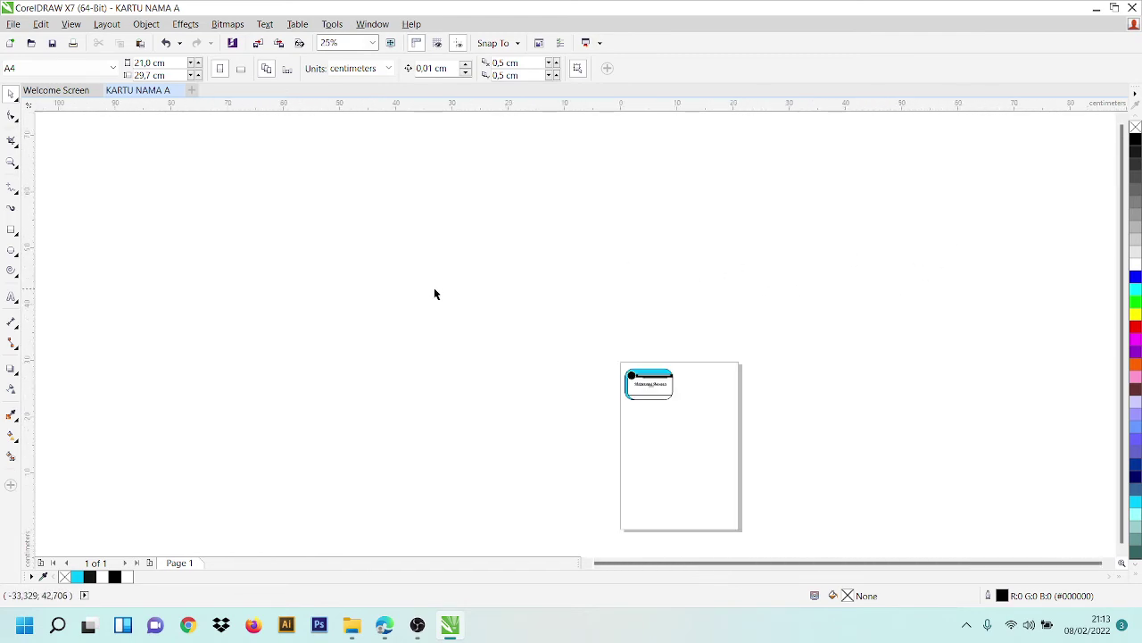
{"action": "scroll", "coordinate": [726, 443], "scroll_direction": "down", "scroll_amount": 1}
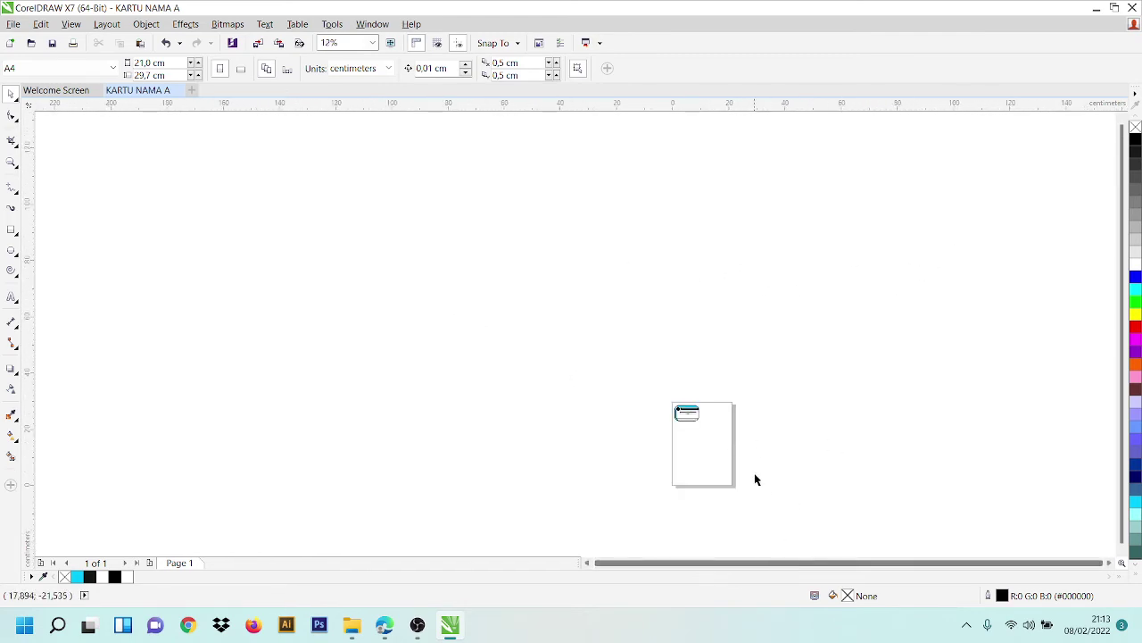
{"action": "scroll", "coordinate": [763, 464], "scroll_direction": "up", "scroll_amount": 1}
{"action": "scroll", "coordinate": [678, 447], "scroll_direction": "up", "scroll_amount": 2}
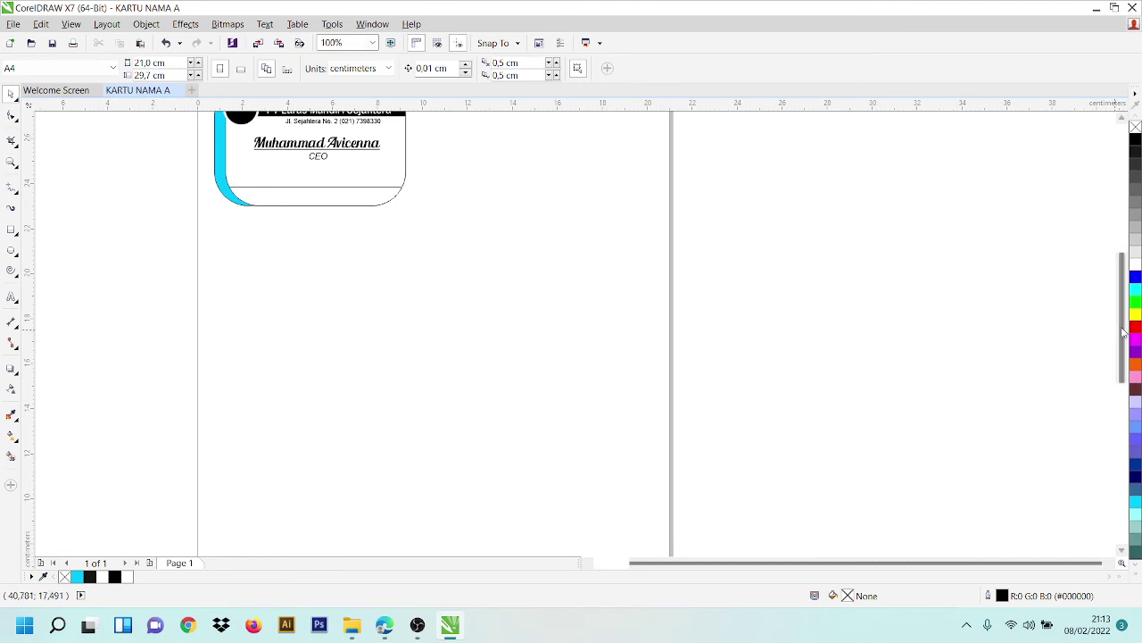
{"action": "left_click_drag", "start_coordinate": [1123, 332], "coordinate": [1123, 308]}
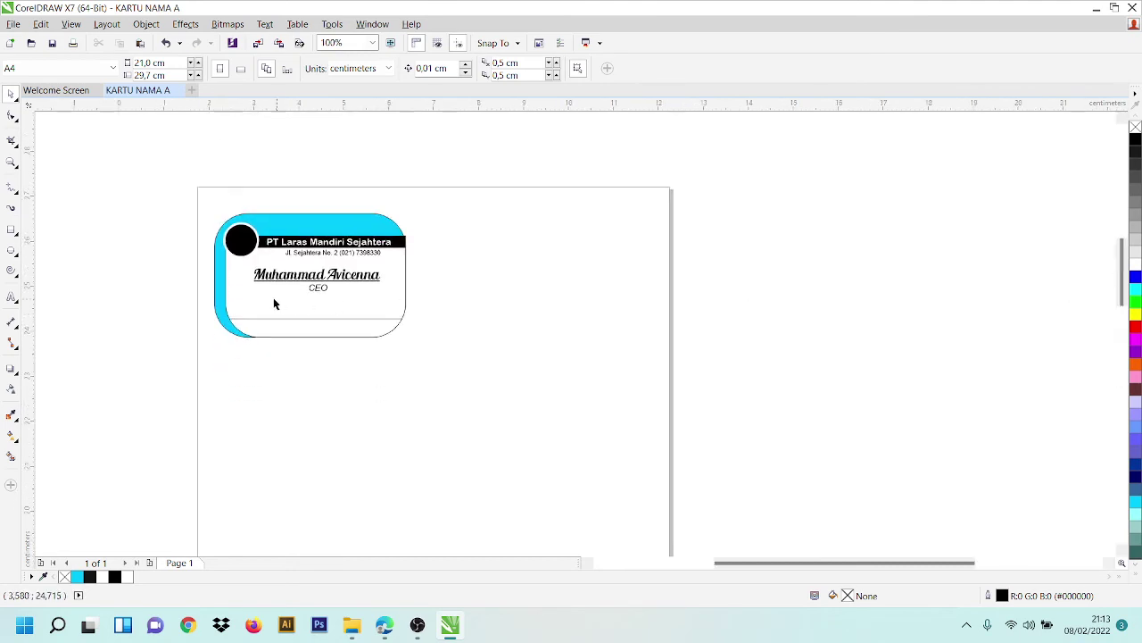
{"action": "scroll", "coordinate": [274, 302], "scroll_direction": "up", "scroll_amount": 2}
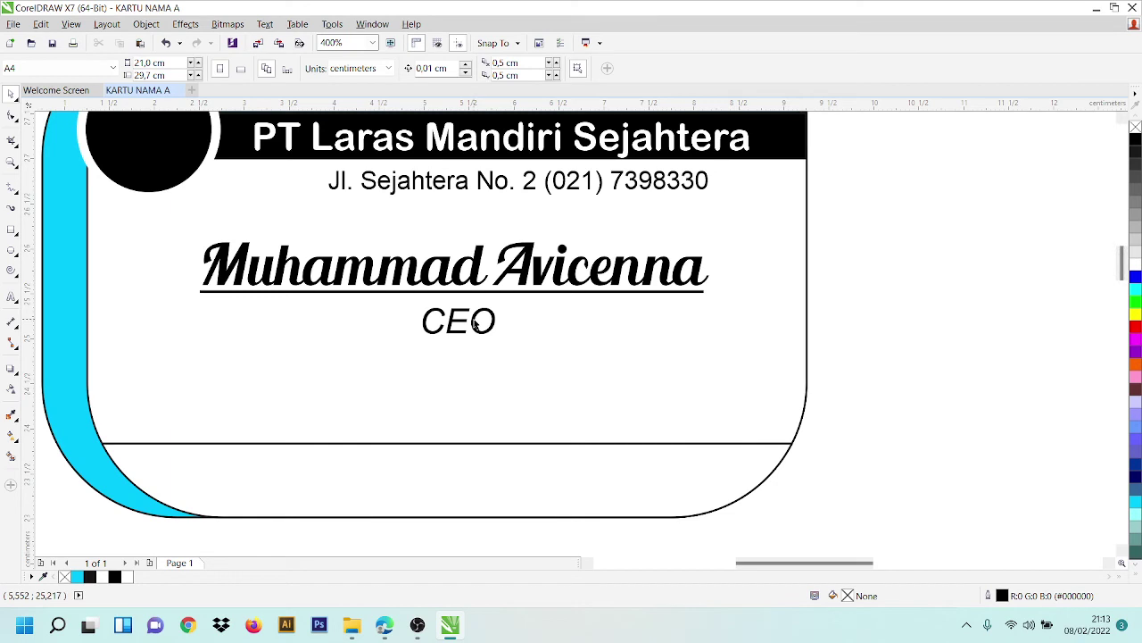
{"action": "scroll", "coordinate": [898, 341], "scroll_direction": "down", "scroll_amount": 1}
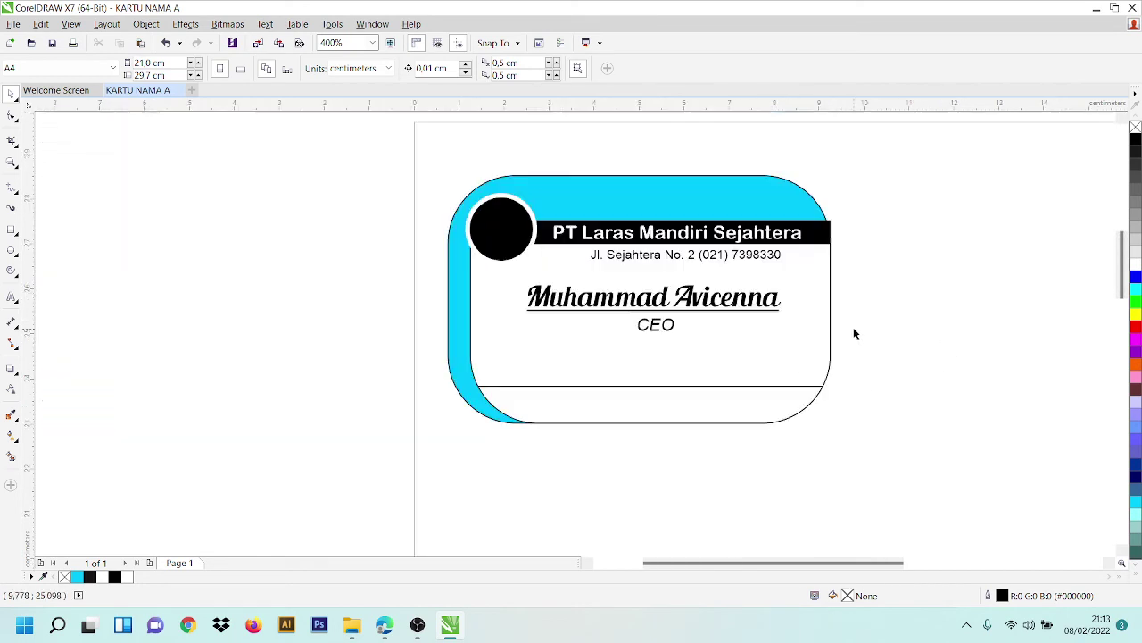
{"action": "left_click_drag", "start_coordinate": [765, 563], "coordinate": [815, 571]}
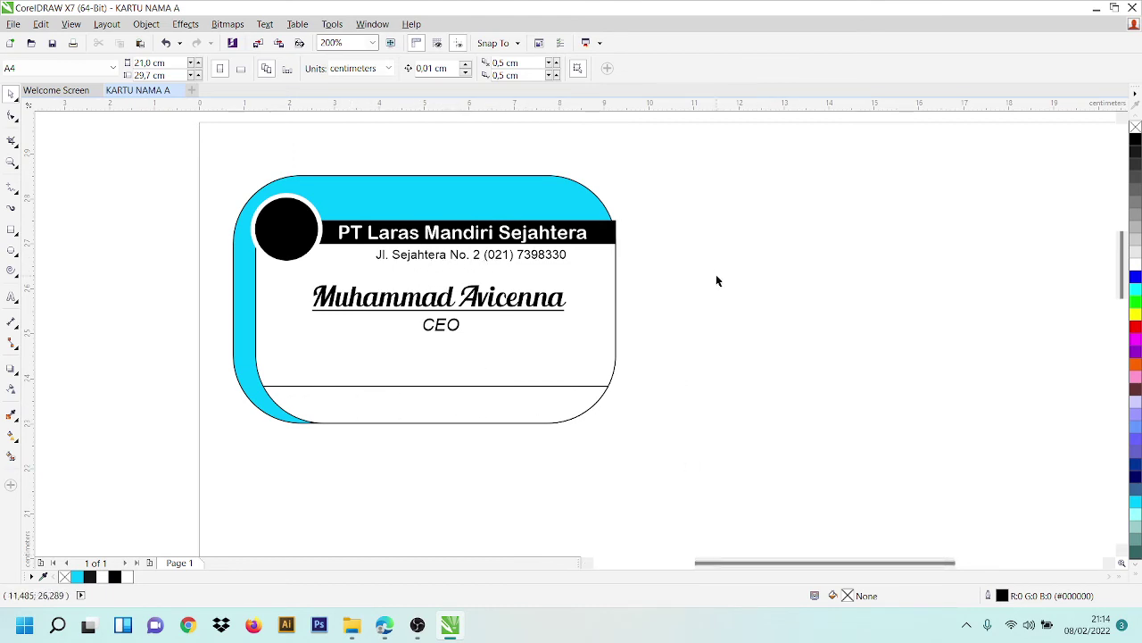
- Start a new text line beside the card and type 'Kompleks Sejahtera'
{"action": "left_click", "coordinate": [12, 296]}
{"action": "left_click", "coordinate": [765, 286]}
{"action": "key", "text": "Caps_Lock"}
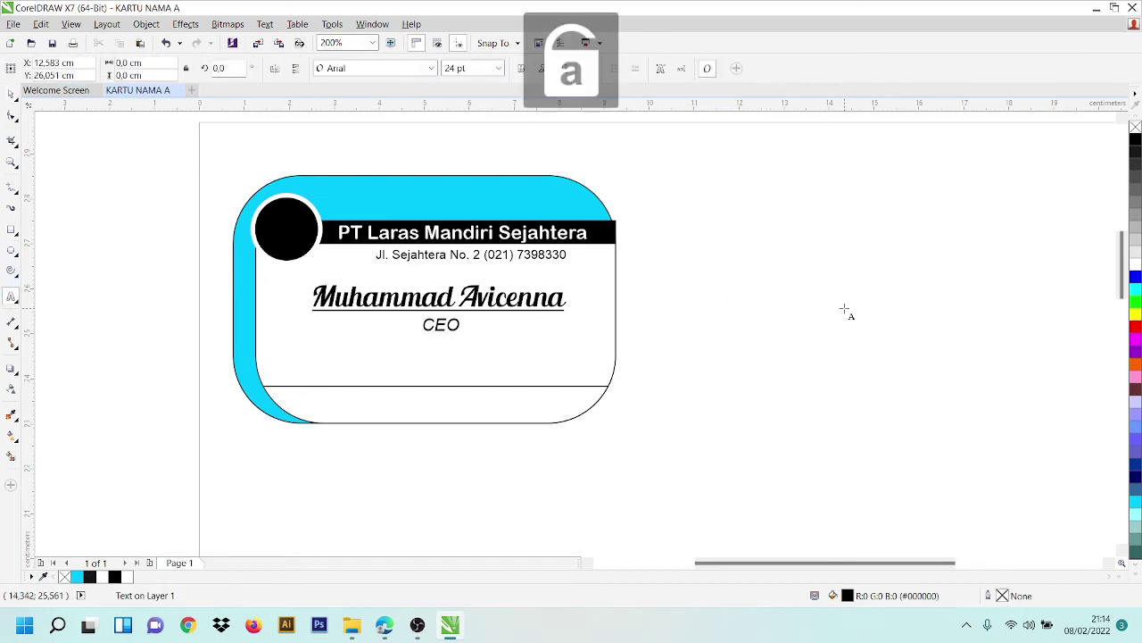
{"action": "type", "text": "K"}
{"action": "key", "text": "Caps_Lock"}
{"action": "type", "text": "om"}
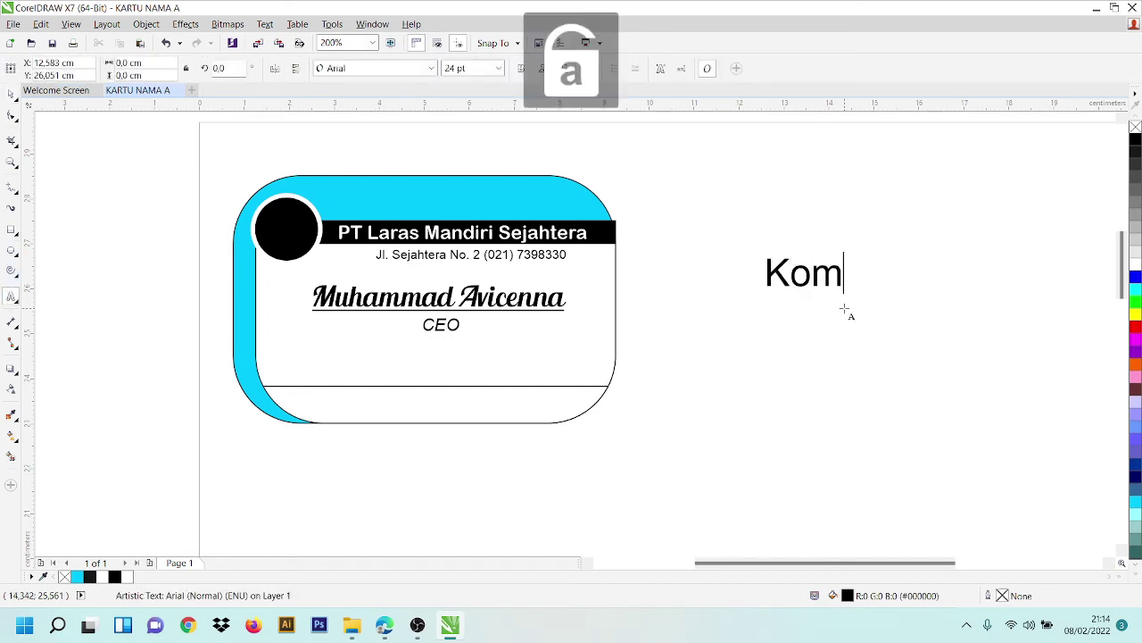
{"action": "type", "text": "pleks"}
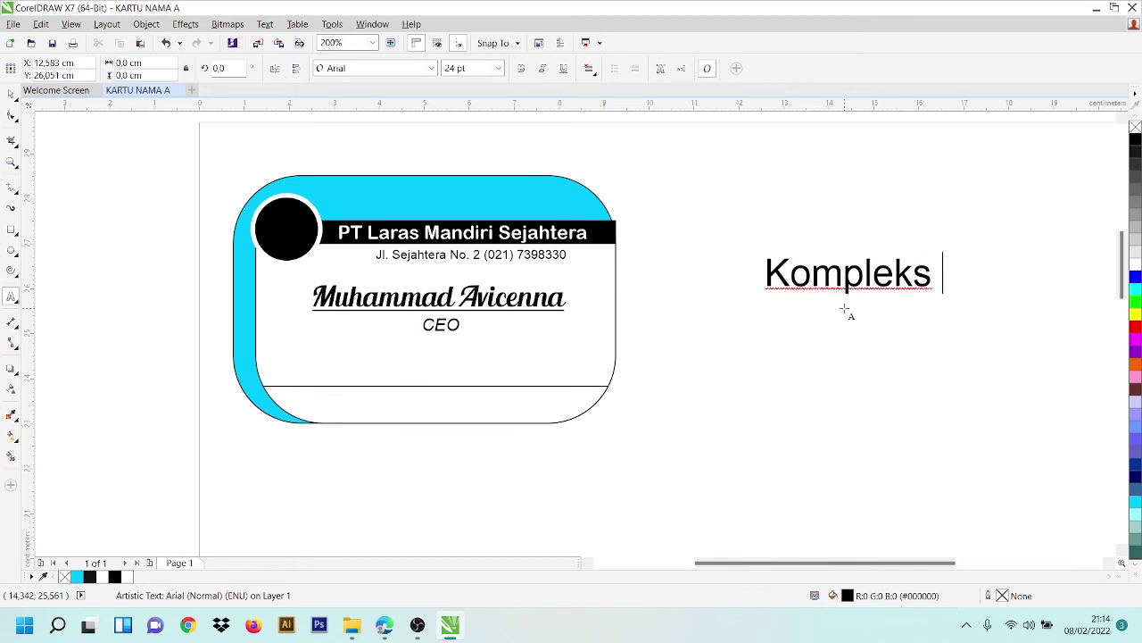
{"action": "left_click_drag", "start_coordinate": [750, 563], "coordinate": [771, 564]}
{"action": "key", "text": "Caps_Lock"}
{"action": "type", "text": "S"}
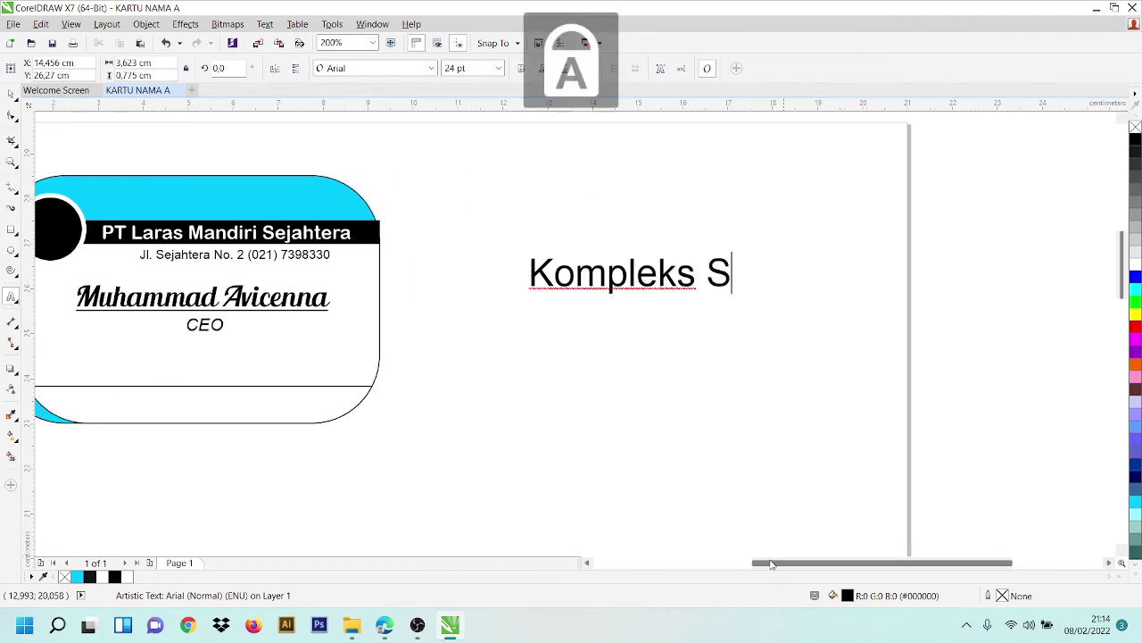
{"action": "key", "text": "Caps_Lock"}
{"action": "type", "text": "ejahtera"}
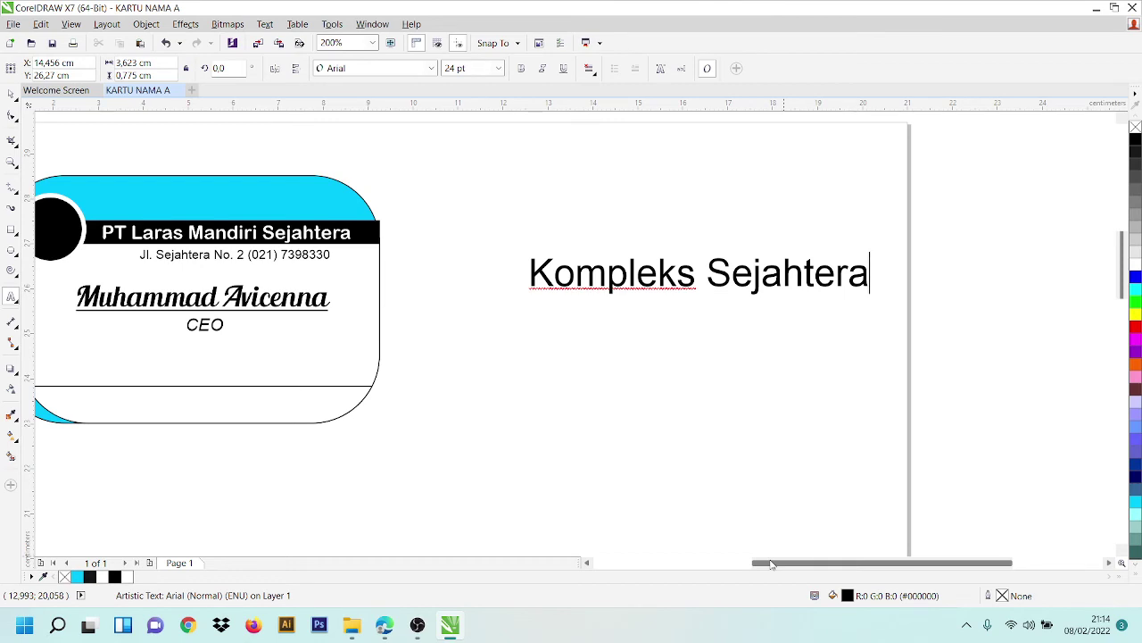
{"action": "key", "text": "Return"}
{"action": "key", "text": "BackSpace"}
{"action": "key", "text": "Caps_Lock"}
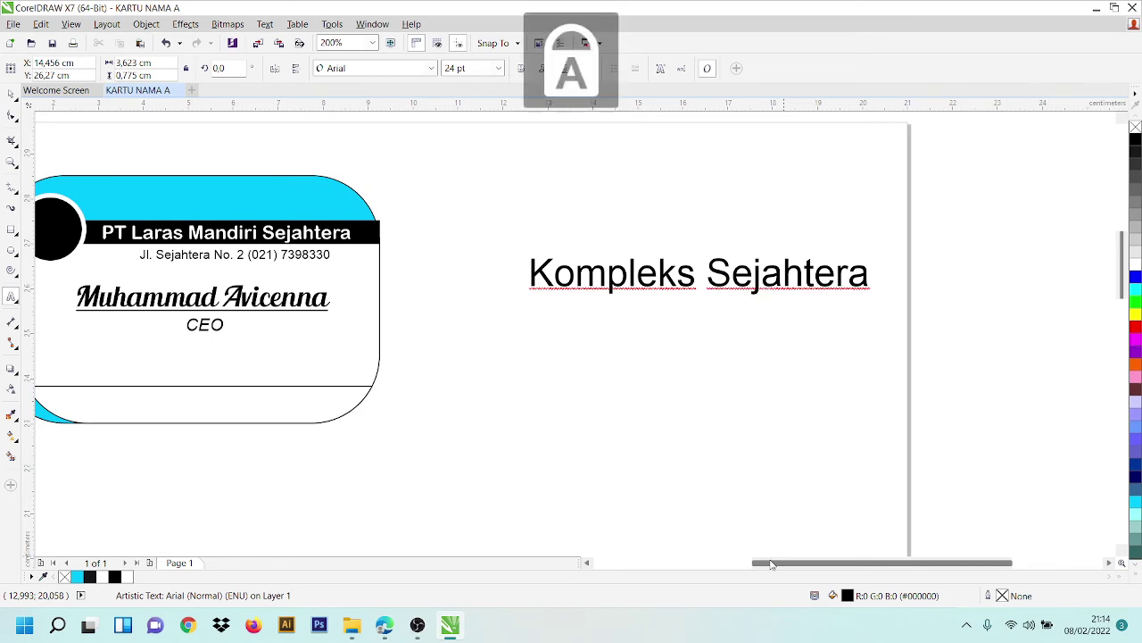
{"action": "key", "text": "Caps_Lock"}
{"action": "key", "text": "Caps_Lock"}
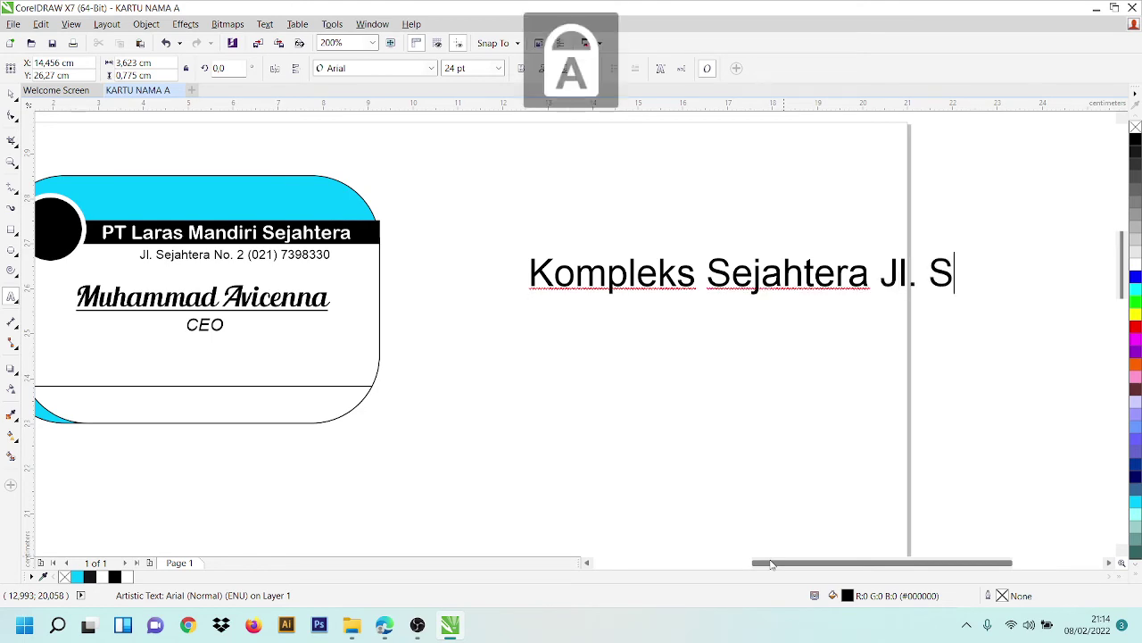
{"action": "key", "text": "Caps_Lock"}
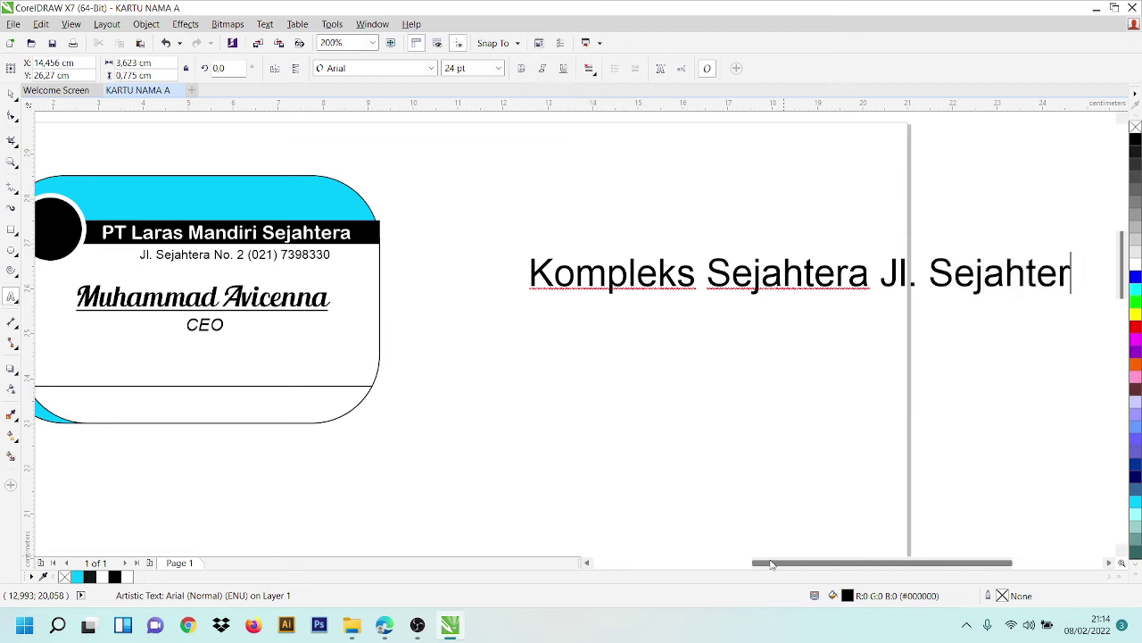
{"action": "key", "text": "Caps_Lock"}
{"action": "key", "text": "Caps_Lock"}
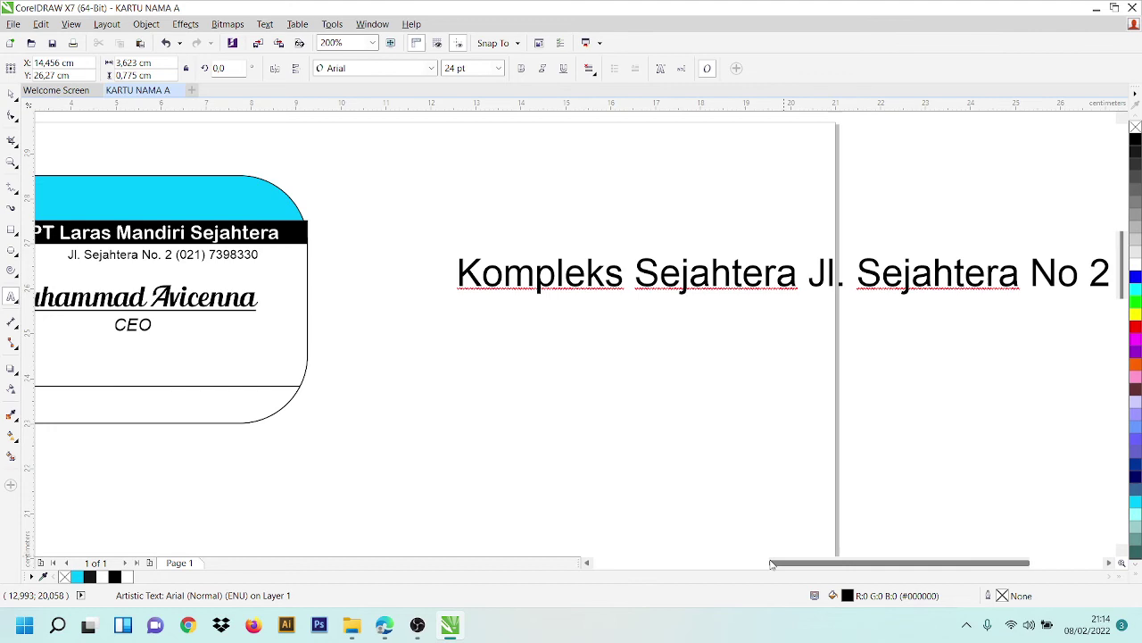
{"action": "key", "text": "Caps_Lock"}
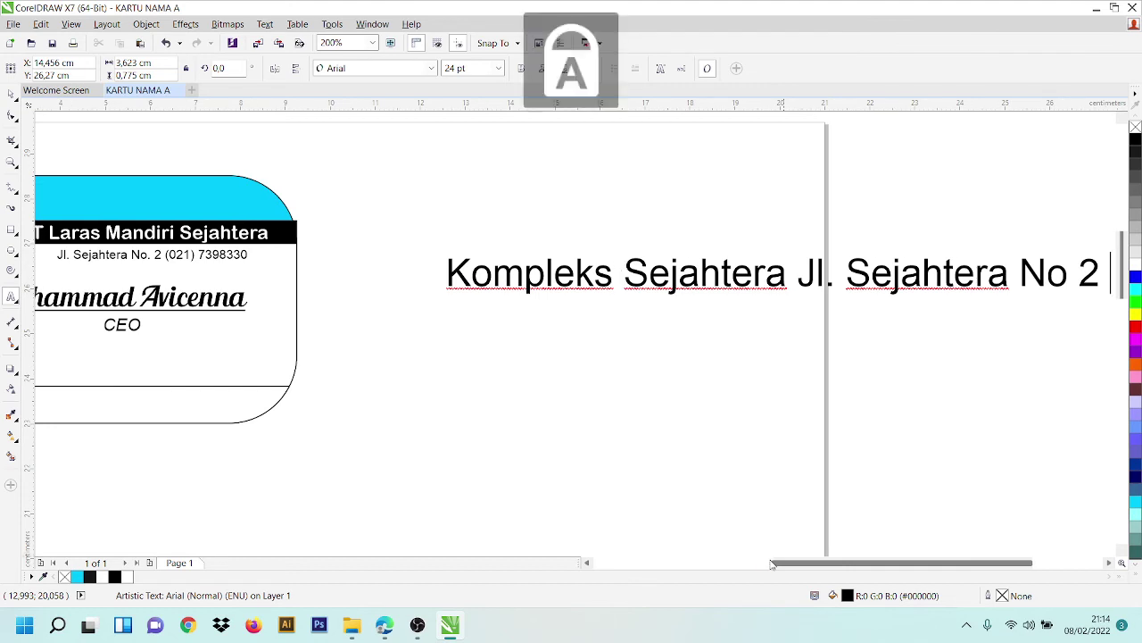
{"action": "key", "text": "Caps_Lock"}
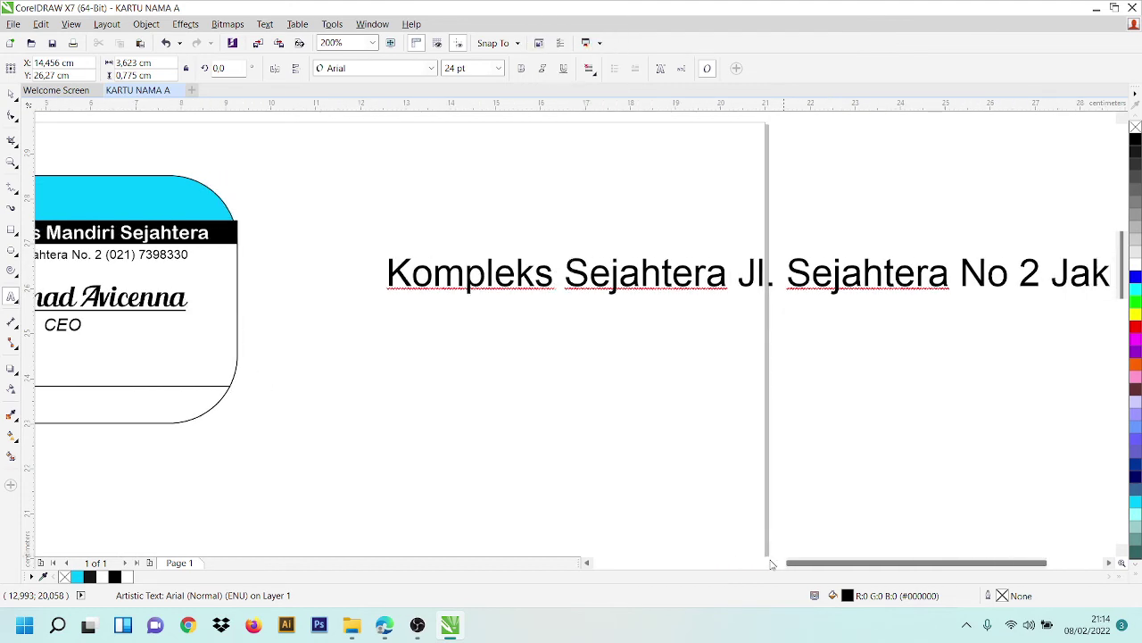
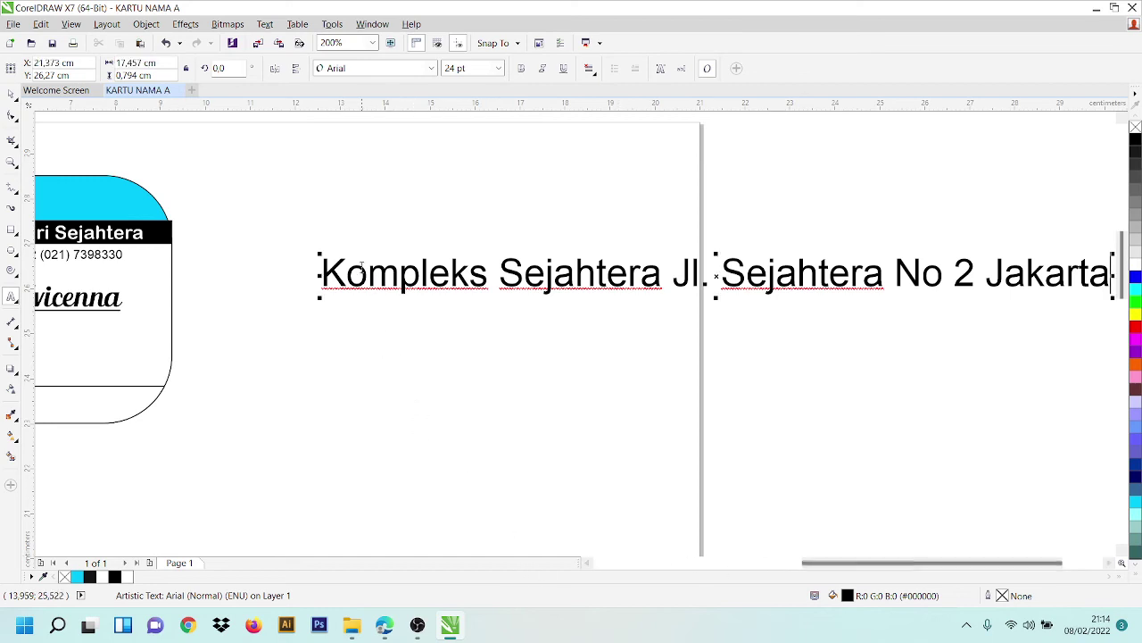
{"action": "double_click", "coordinate": [361, 268]}
{"action": "key", "text": "ctrl+a"}
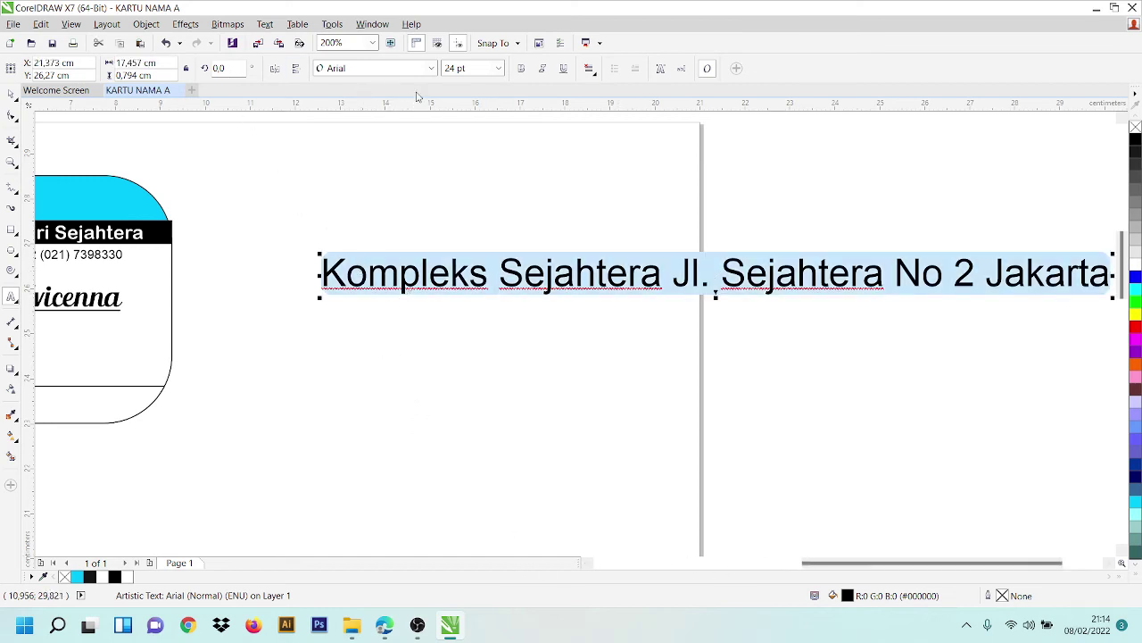
- Try the address at 12 pt, undo it, and move the text into the card's bottom band
{"action": "left_click", "coordinate": [499, 69]}
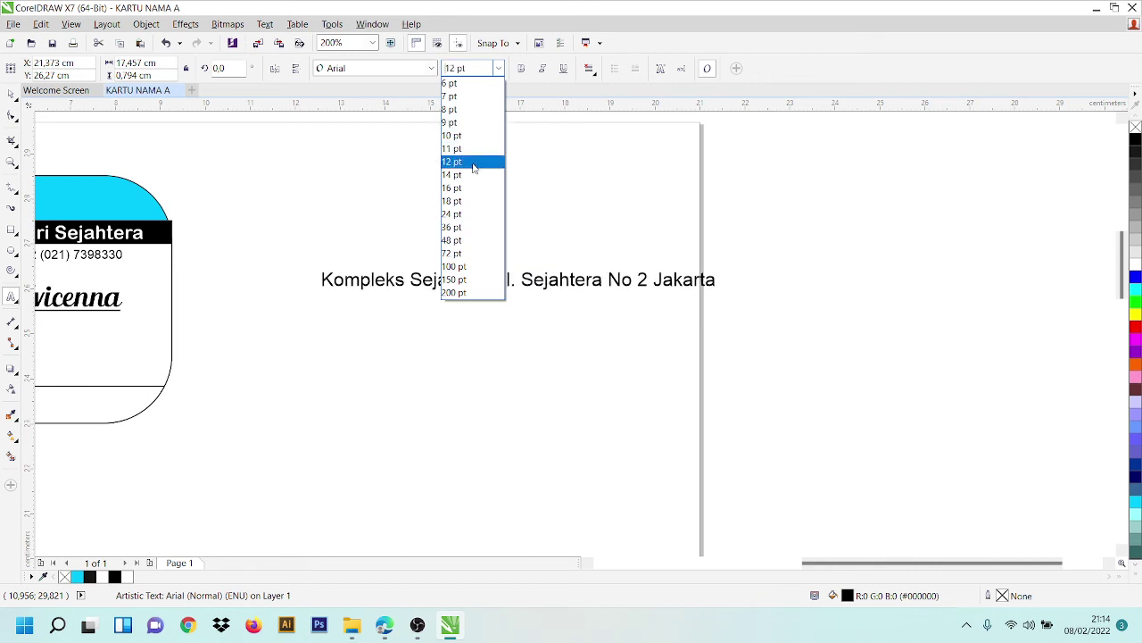
{"action": "left_click", "coordinate": [473, 168]}
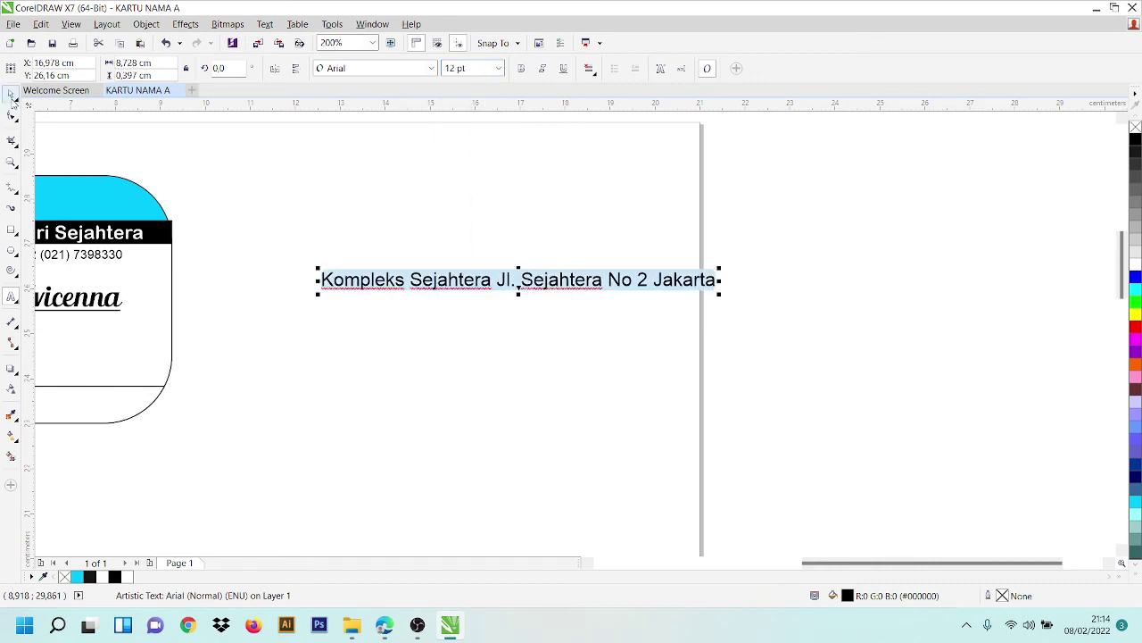
{"action": "left_click", "coordinate": [11, 95]}
{"action": "left_click_drag", "start_coordinate": [591, 283], "coordinate": [287, 383]}
{"action": "key", "text": "ctrl+z"}
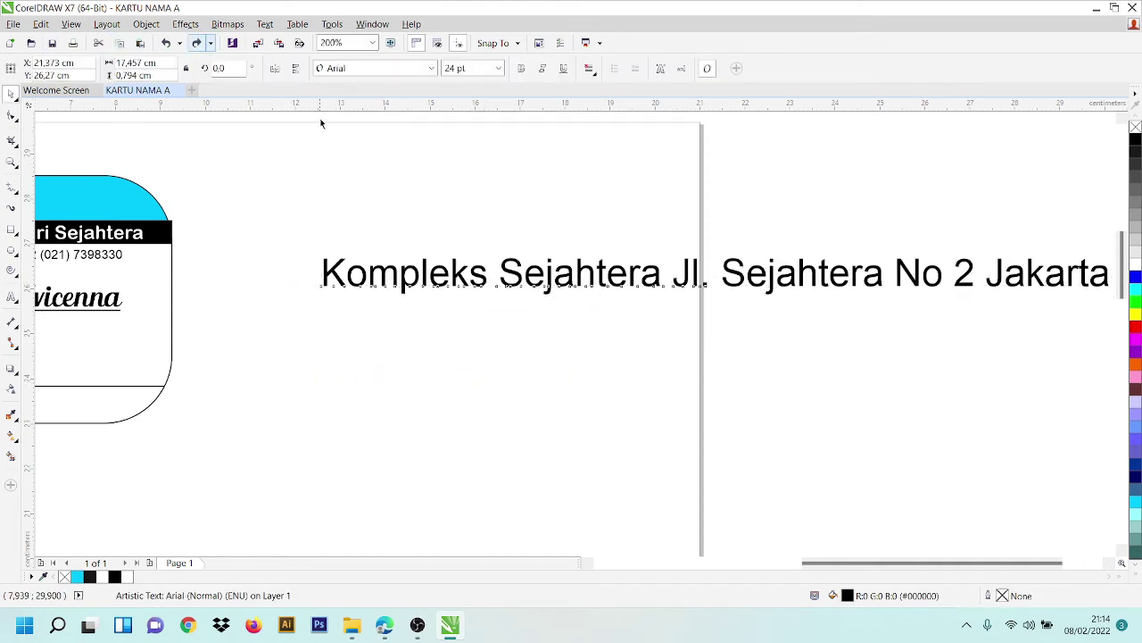
{"action": "left_click_drag", "start_coordinate": [630, 280], "coordinate": [187, 413]}
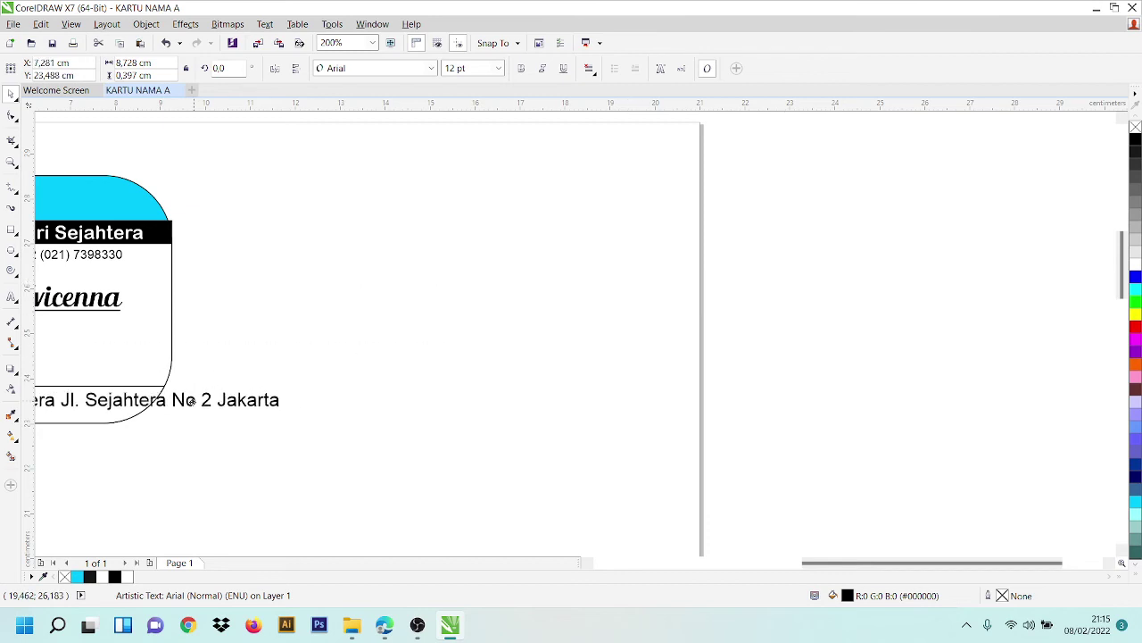
{"action": "left_click_drag", "start_coordinate": [957, 563], "coordinate": [820, 562]}
{"action": "left_click_drag", "start_coordinate": [753, 414], "coordinate": [692, 402]}
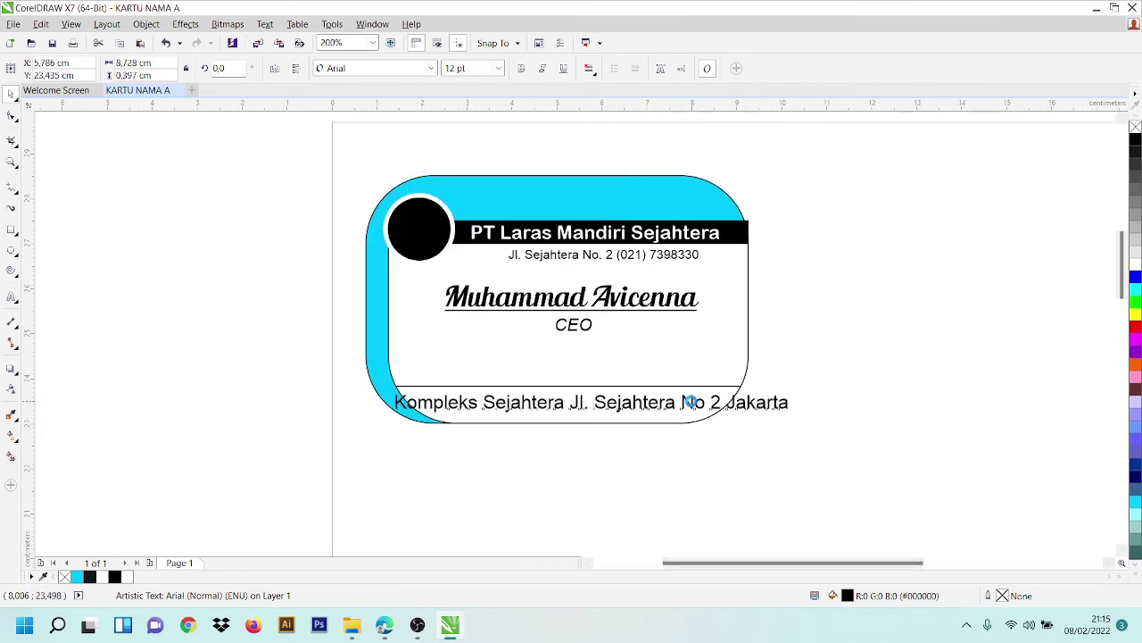
- Set the whole address line to 8 pt and centre it in the bottom band
{"action": "left_click", "coordinate": [12, 297]}
{"action": "left_click", "coordinate": [578, 403]}
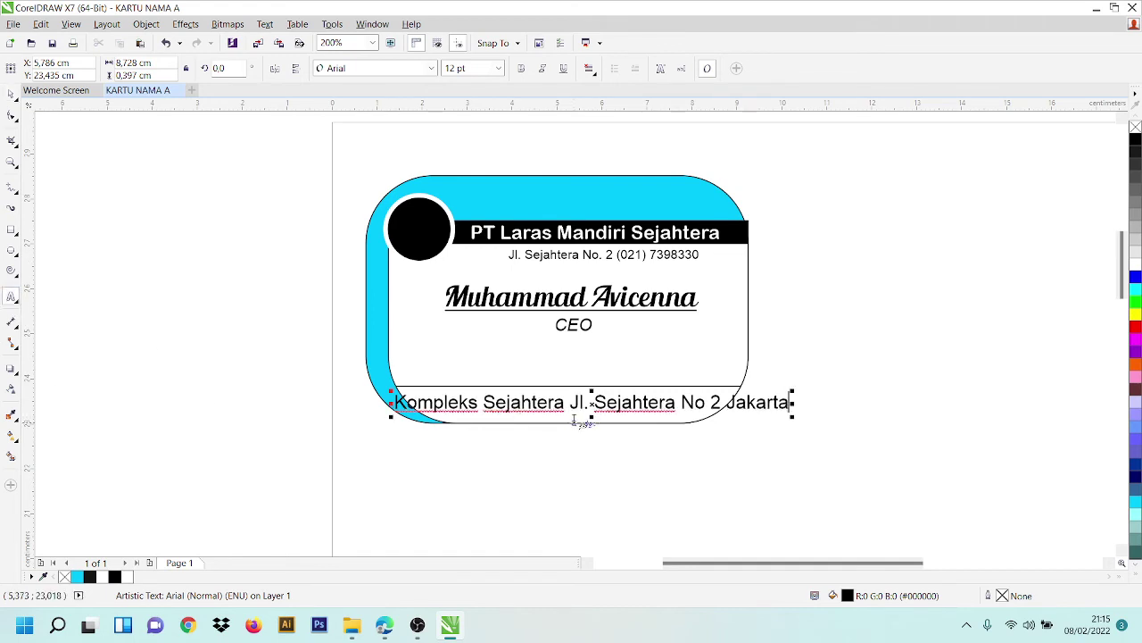
{"action": "double_click", "coordinate": [578, 403]}
{"action": "key", "text": "ctrl+a"}
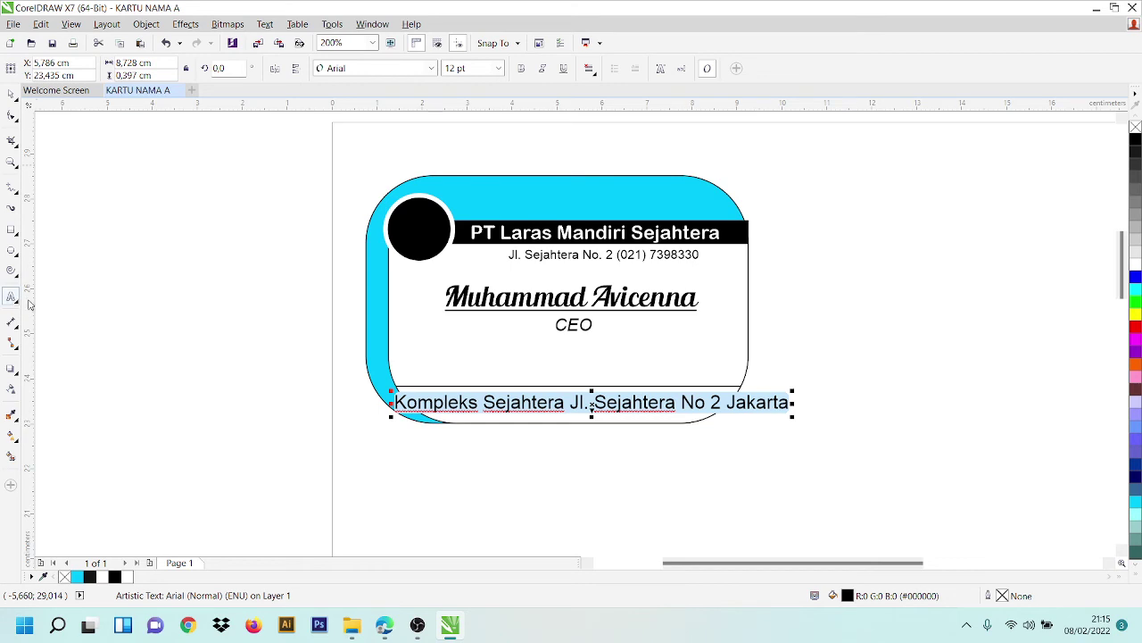
{"action": "left_click", "coordinate": [498, 68]}
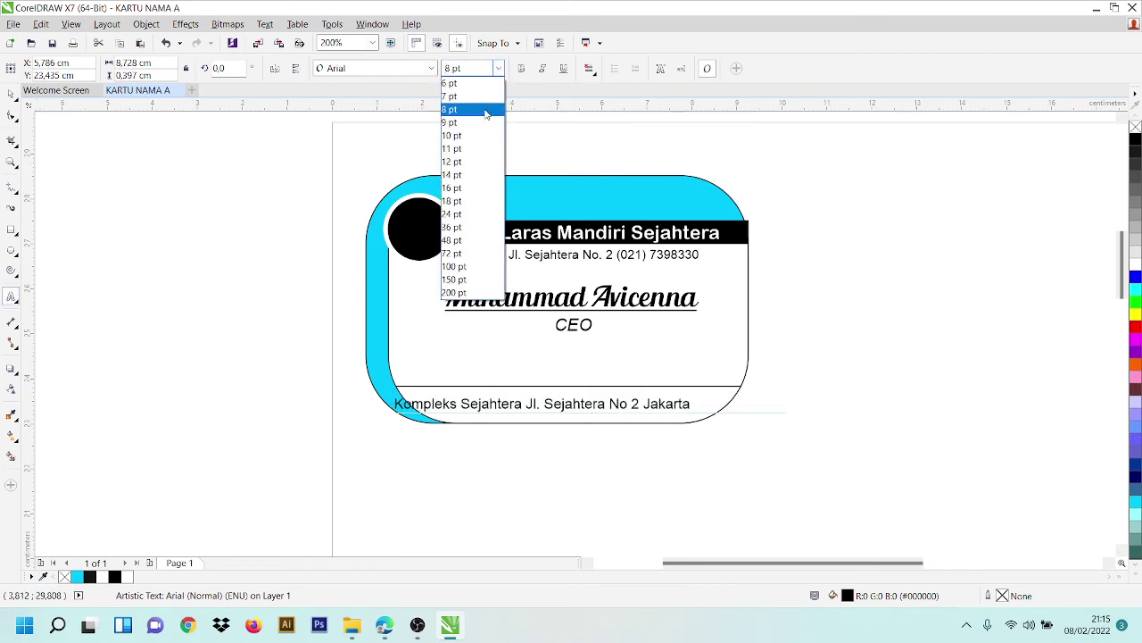
{"action": "left_click", "coordinate": [483, 109]}
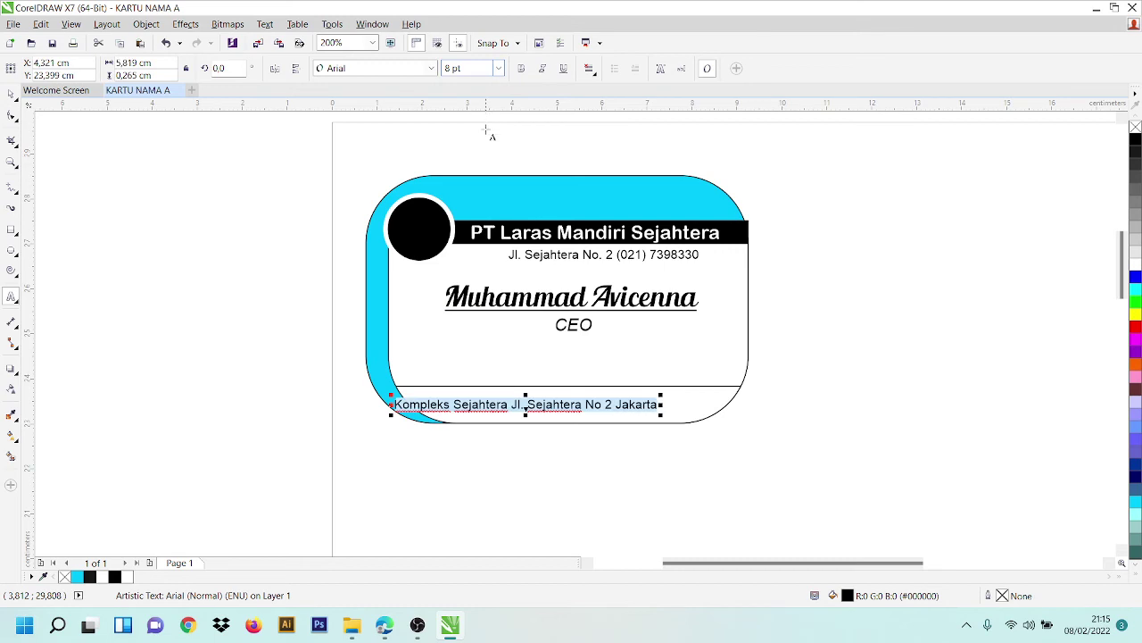
{"action": "left_click", "coordinate": [11, 94]}
{"action": "left_click_drag", "start_coordinate": [574, 403], "coordinate": [612, 403]}
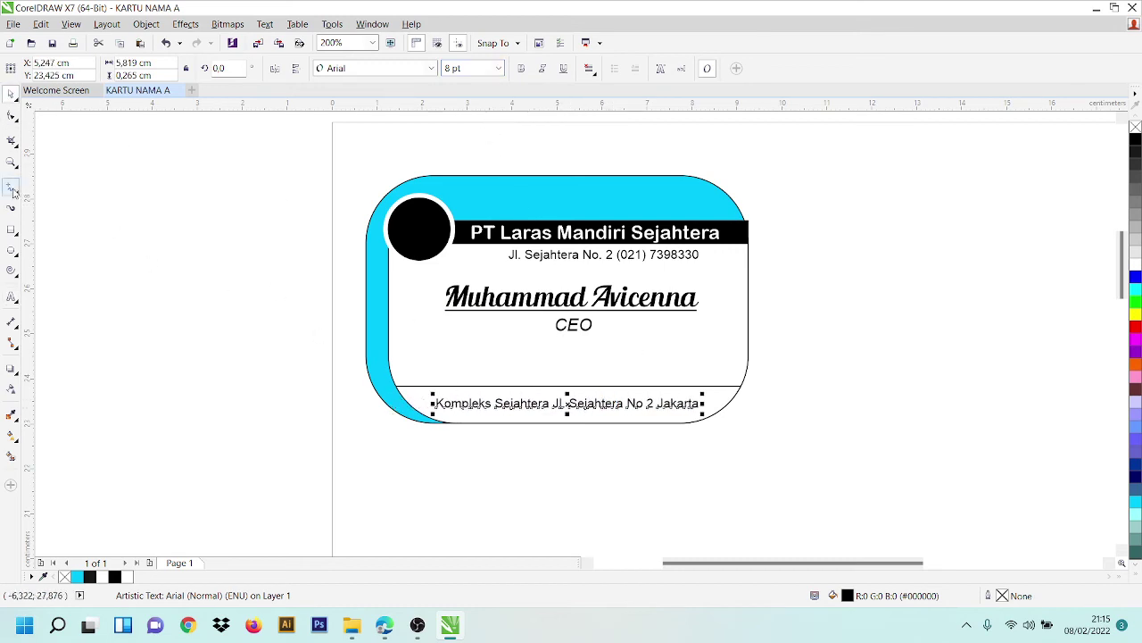
- Select all of the bottom address text again for restyling
{"action": "left_click", "coordinate": [11, 296]}
{"action": "left_click", "coordinate": [568, 404]}
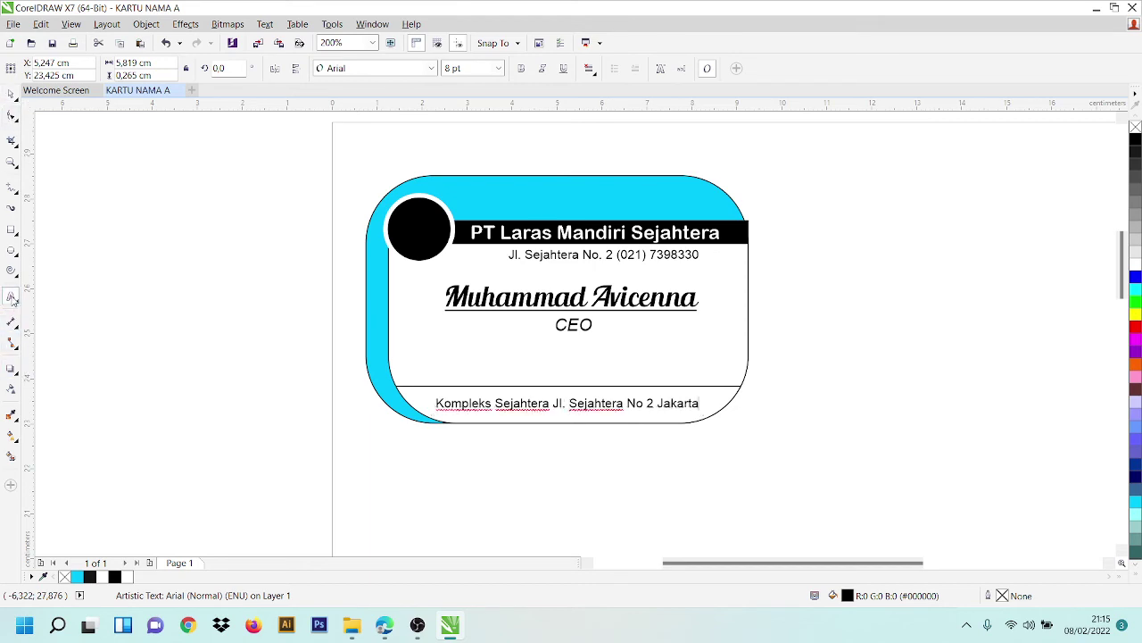
{"action": "key", "text": "ctrl+a"}
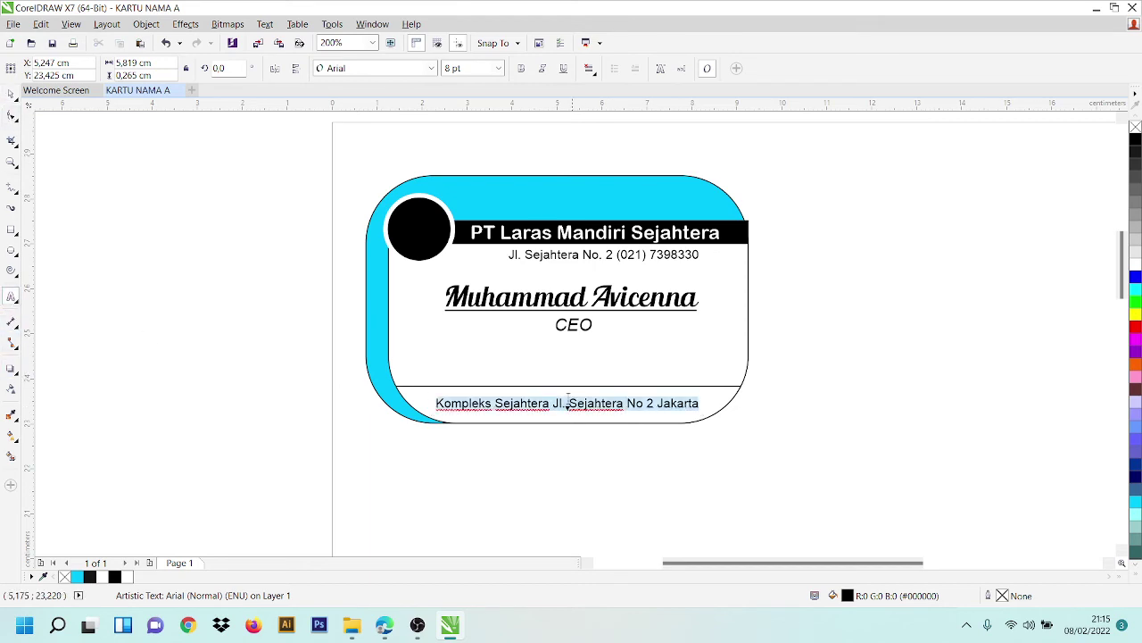
- Set the address to Montserrat Bold-Italic at 7 pt and nudge it up within the footer
{"action": "left_click", "coordinate": [393, 70]}
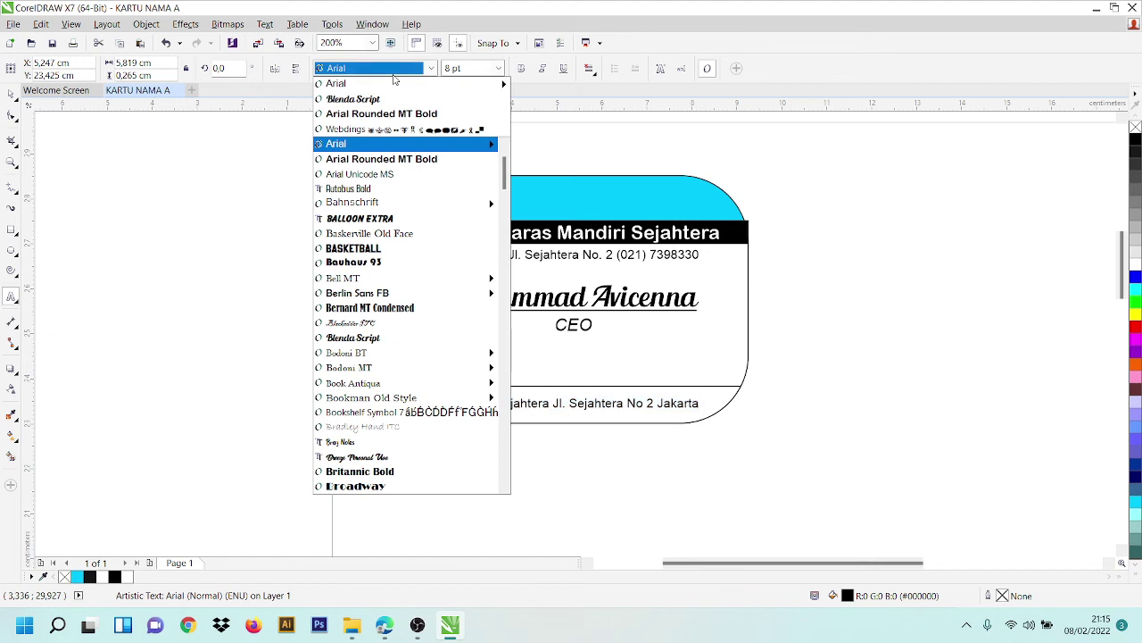
{"action": "type", "text": "Montserrat"}
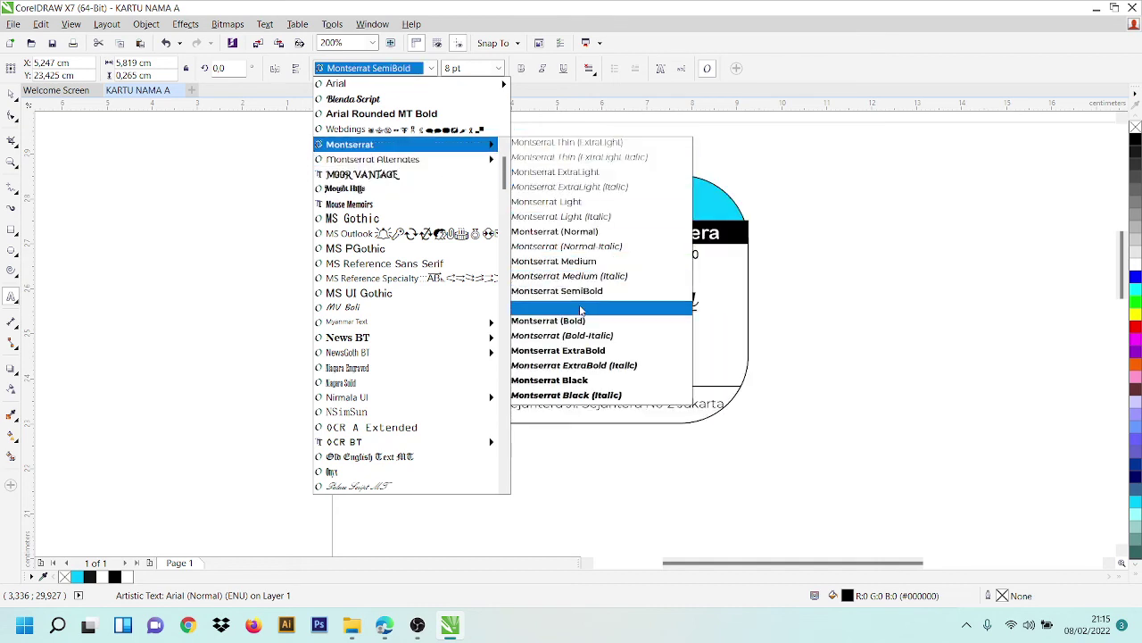
{"action": "left_click", "coordinate": [592, 334]}
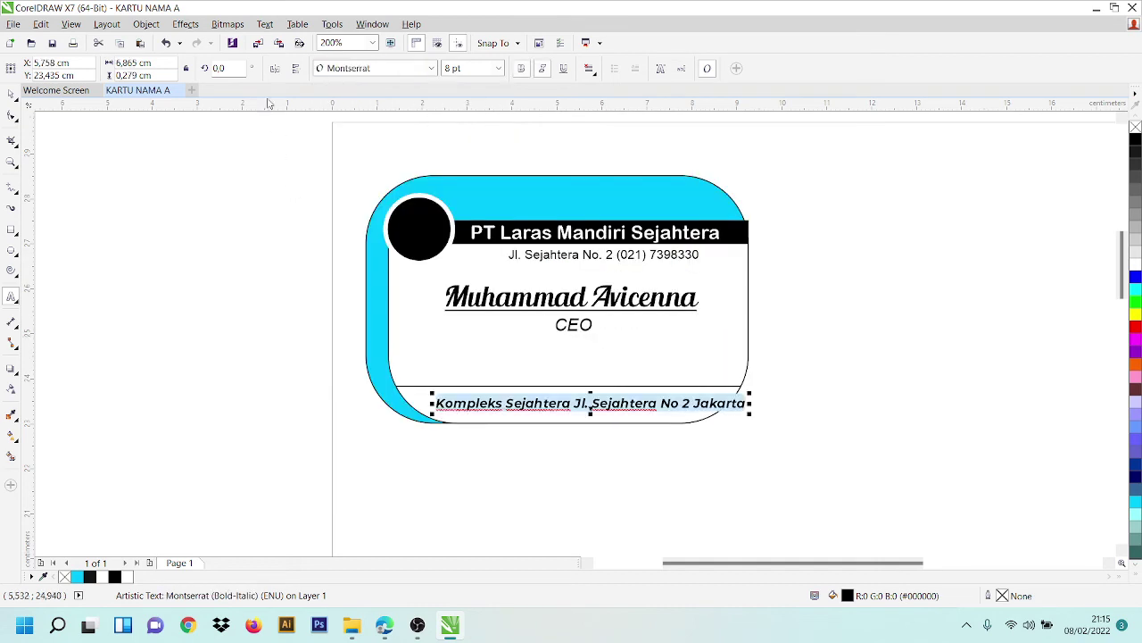
{"action": "left_click", "coordinate": [498, 67]}
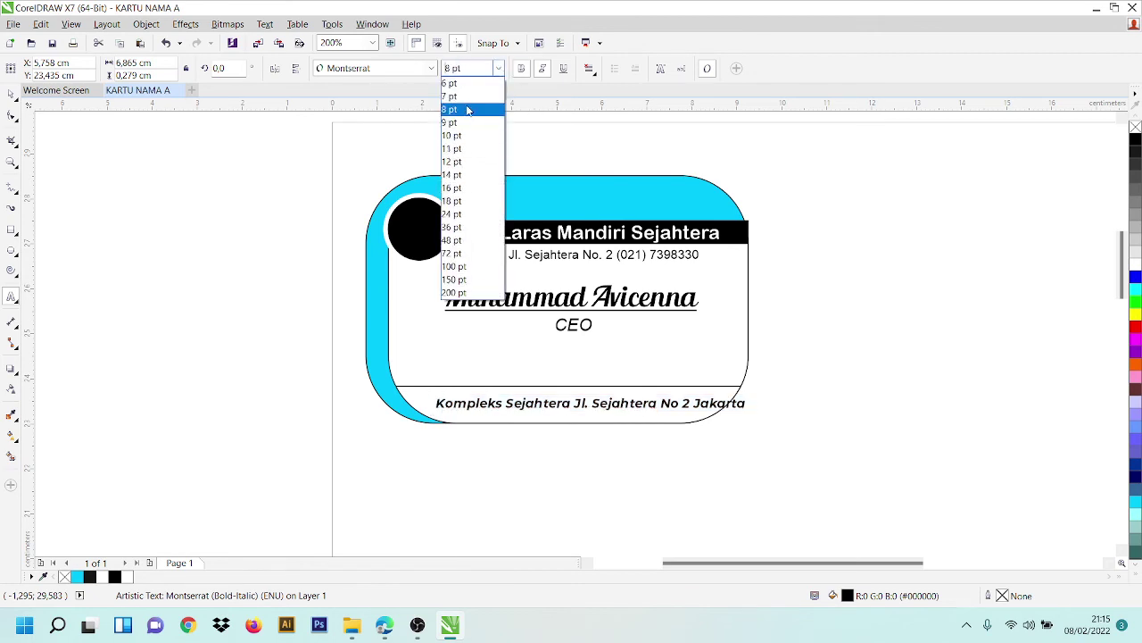
{"action": "left_click", "coordinate": [468, 97]}
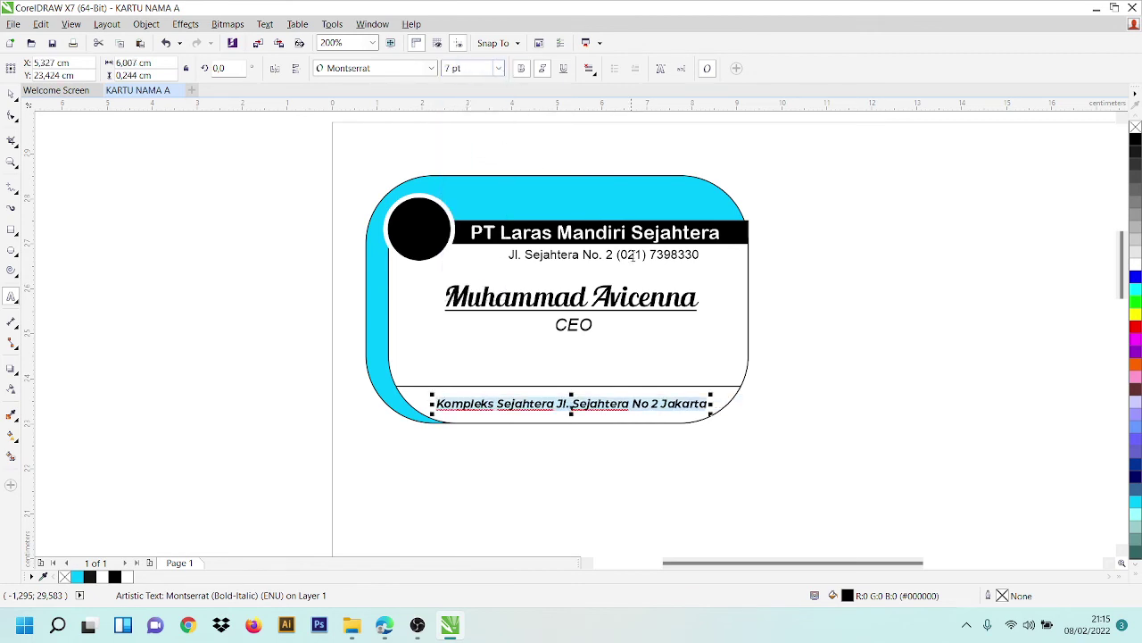
{"action": "left_click", "coordinate": [13, 95]}
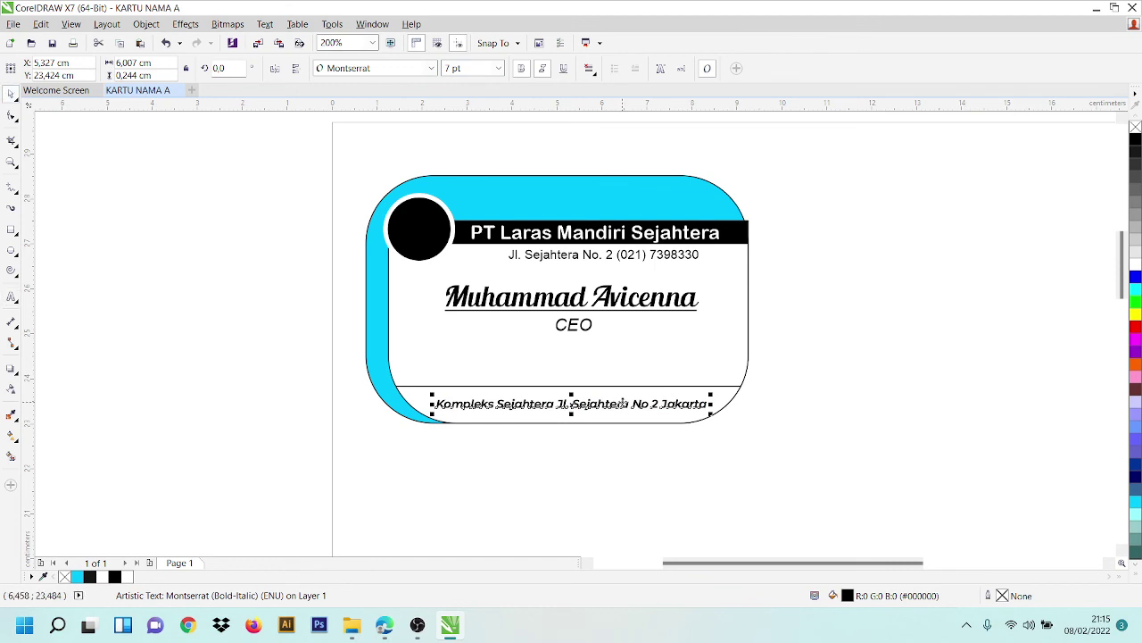
{"action": "left_click_drag", "start_coordinate": [625, 406], "coordinate": [620, 405]}
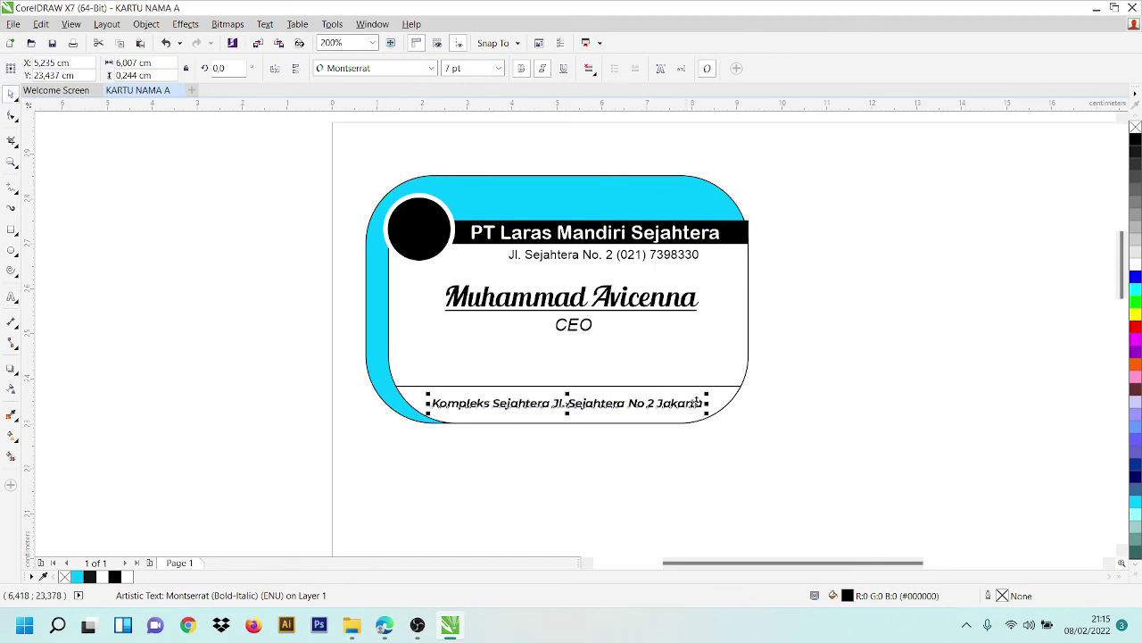
{"action": "left_click", "coordinate": [750, 247]}
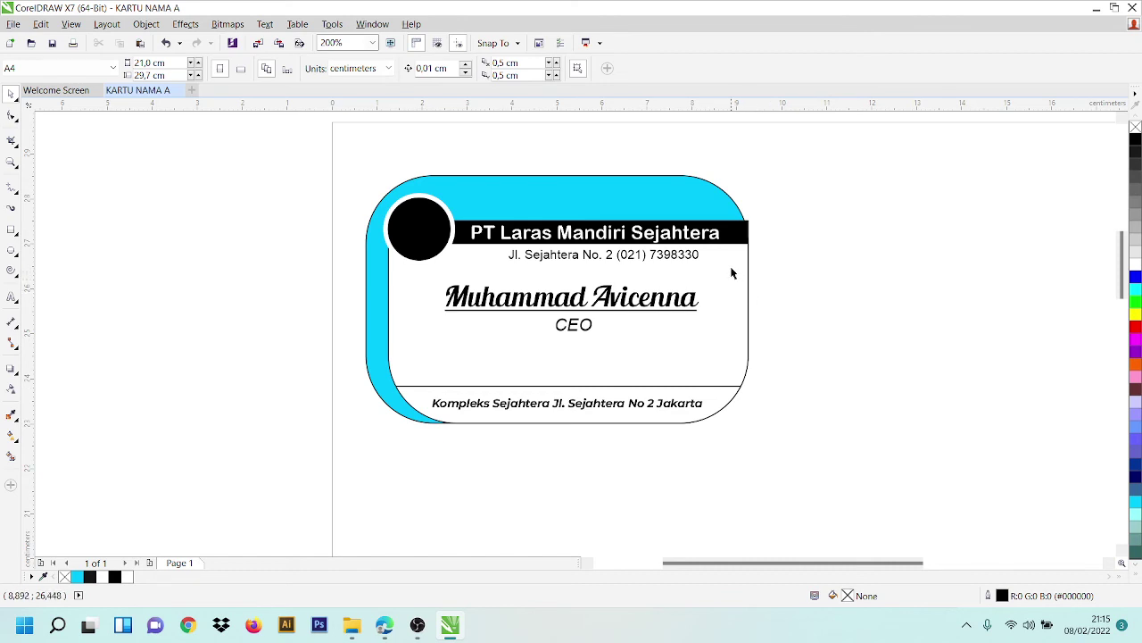
- Shift the cyan card shape slightly left and zoom in on the banner area
{"action": "left_click", "coordinate": [706, 193]}
{"action": "left_click_drag", "start_coordinate": [711, 203], "coordinate": [701, 205]}
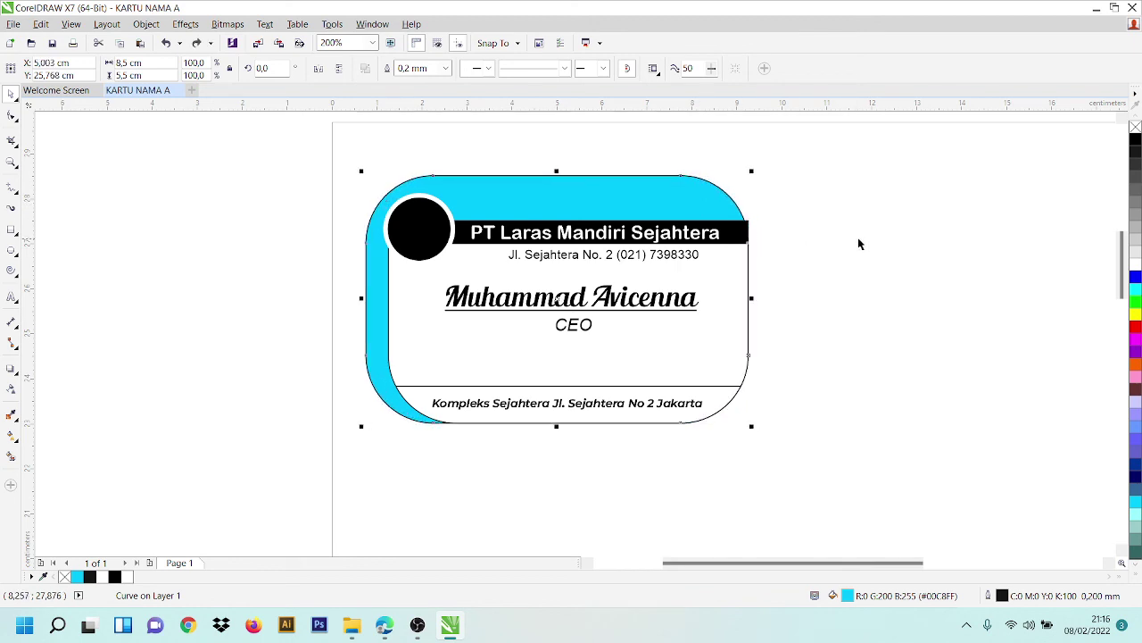
{"action": "left_click", "coordinate": [801, 243]}
{"action": "scroll", "coordinate": [865, 235], "scroll_direction": "up", "scroll_amount": 1}
{"action": "scroll", "coordinate": [753, 243], "scroll_direction": "up", "scroll_amount": 1}
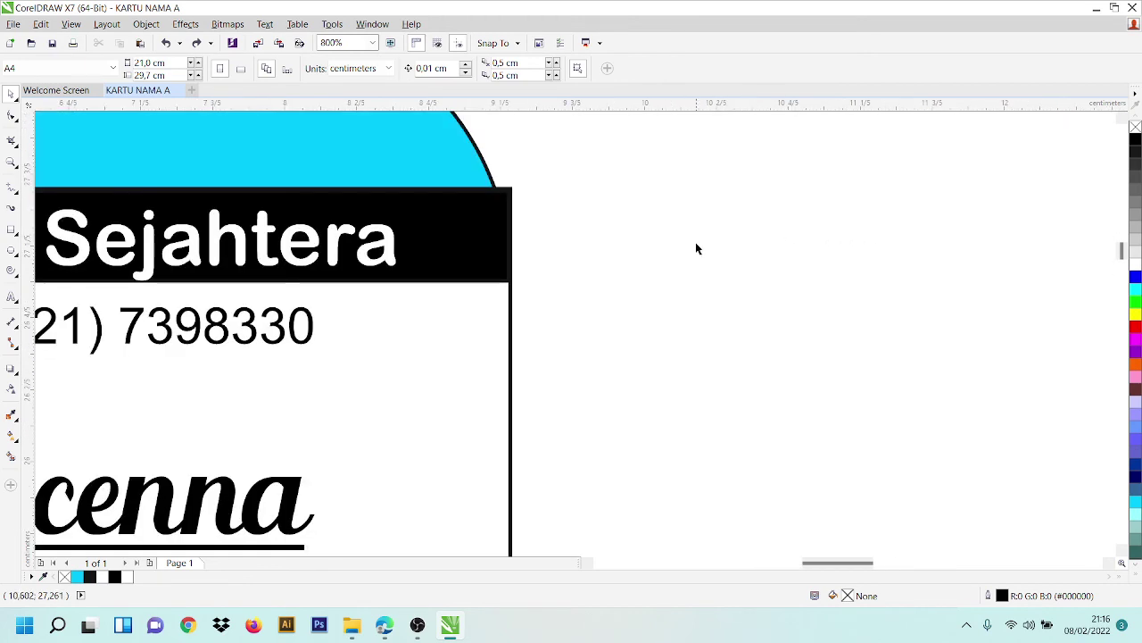
{"action": "scroll", "coordinate": [587, 253], "scroll_direction": "down", "scroll_amount": 2}
{"action": "scroll", "coordinate": [547, 239], "scroll_direction": "up", "scroll_amount": 2}
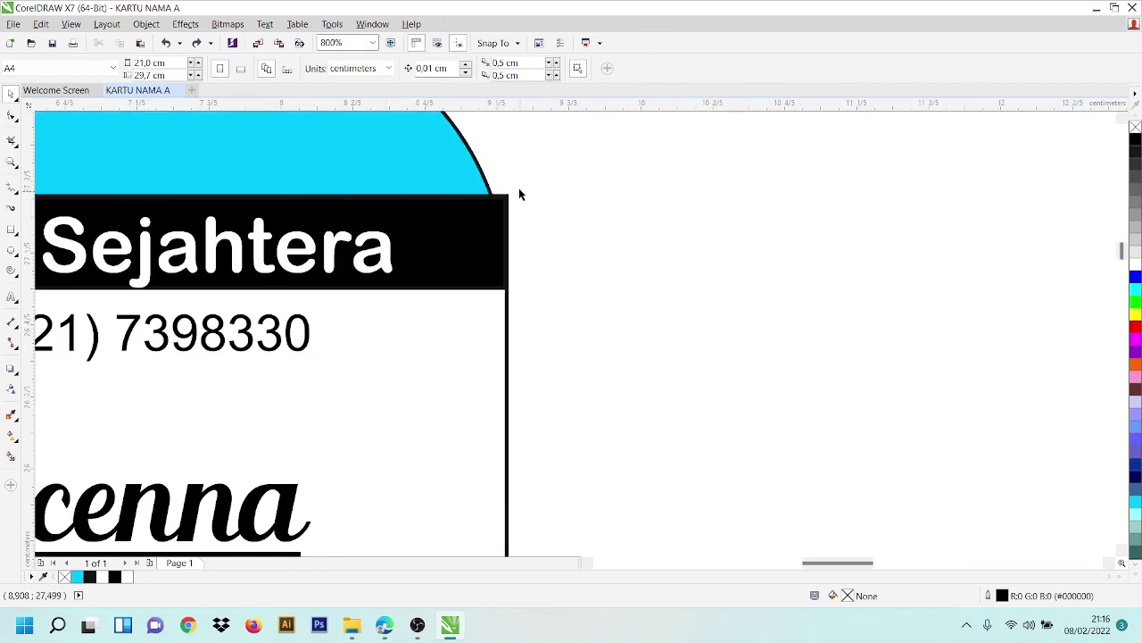
- Check the black banner's edge against the cyan card shape by selecting each in turn
{"action": "left_click", "coordinate": [502, 207]}
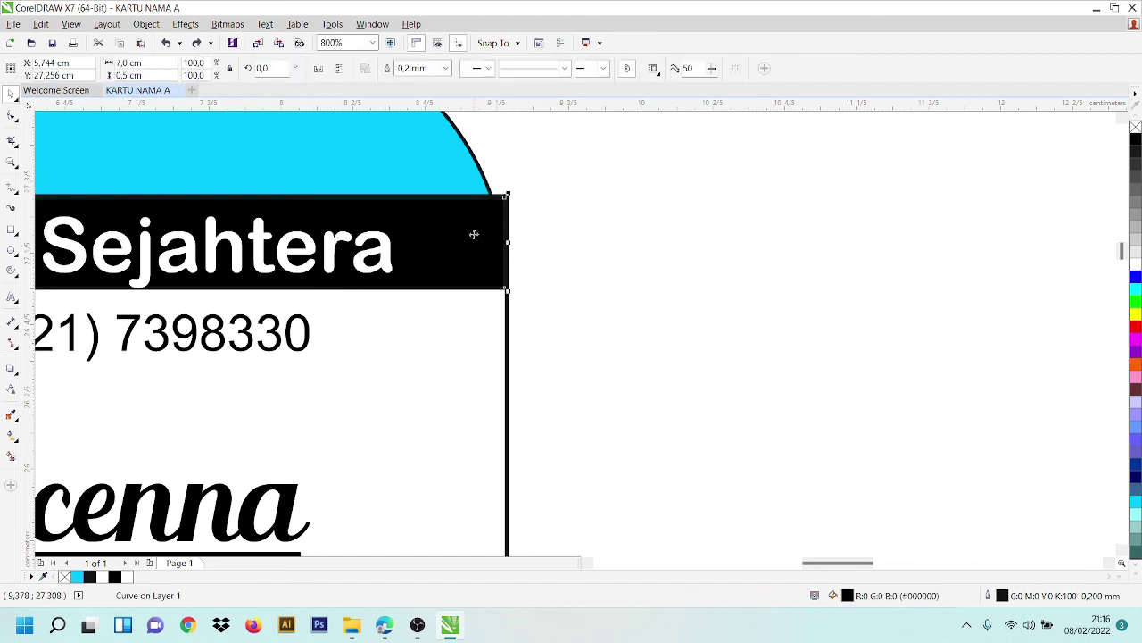
{"action": "left_click", "coordinate": [480, 184]}
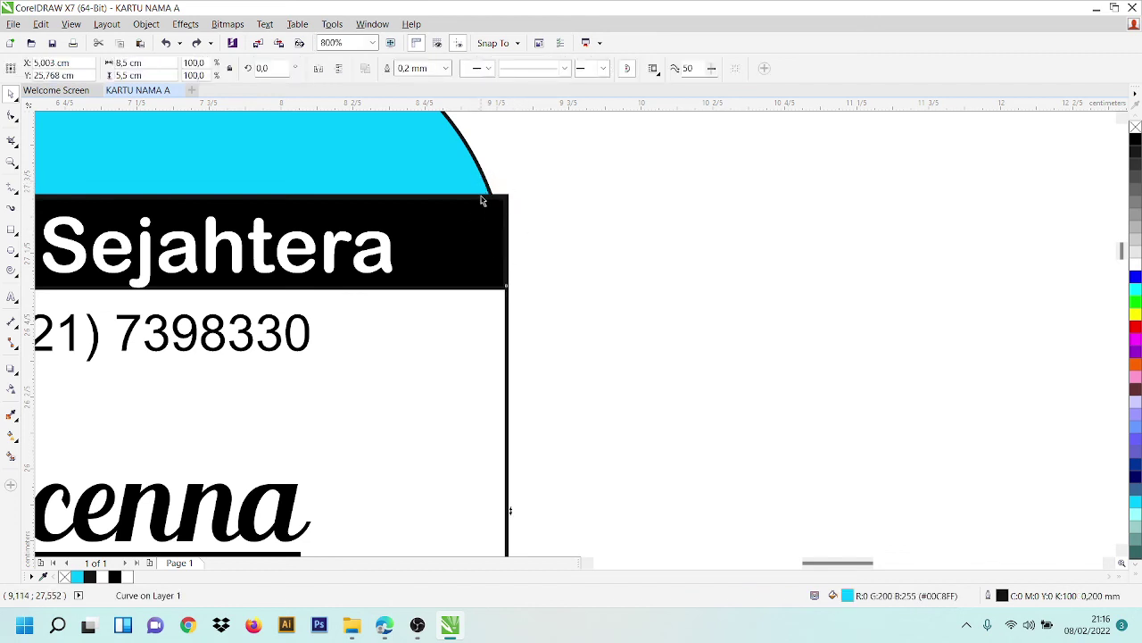
{"action": "left_click", "coordinate": [482, 214]}
{"action": "left_click", "coordinate": [531, 277]}
{"action": "left_click", "coordinate": [485, 240]}
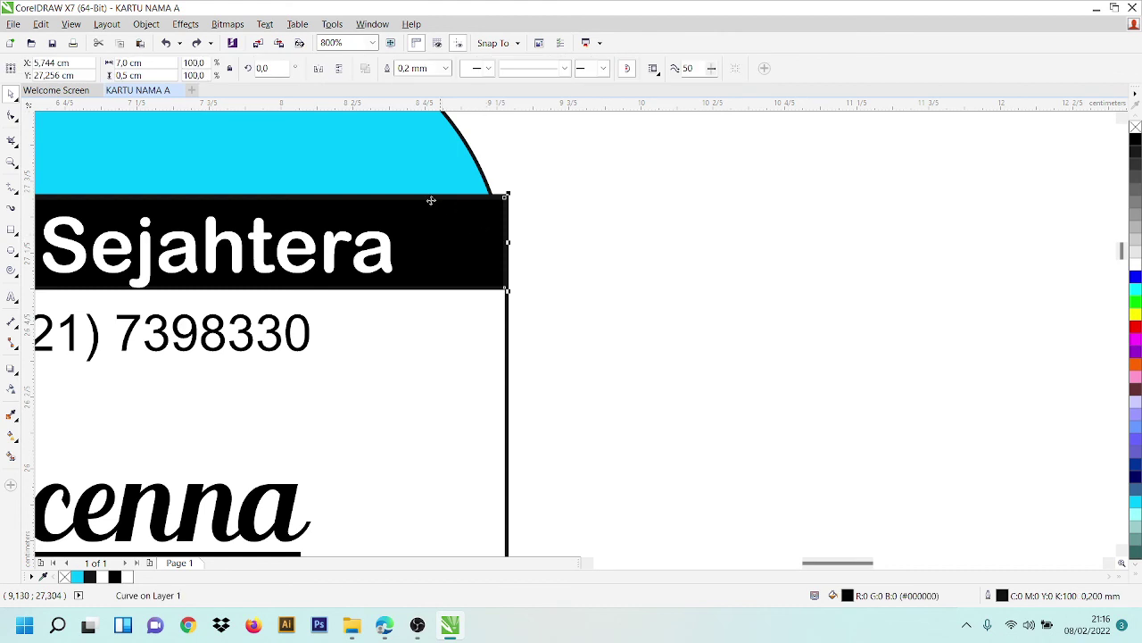
{"action": "key", "text": "Escape"}
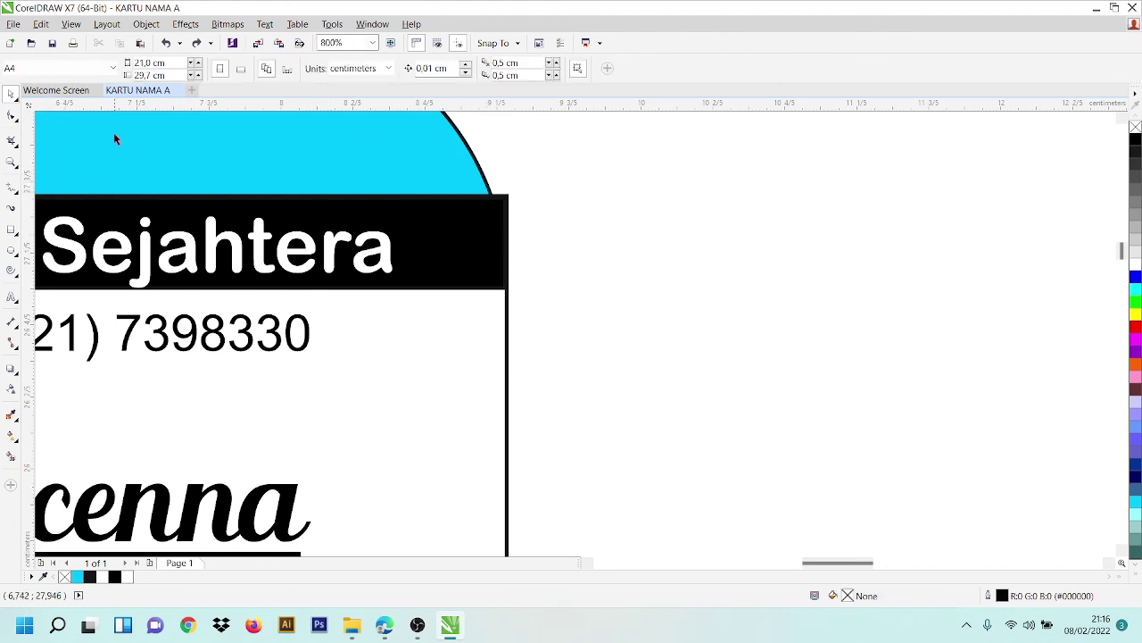
- Apply a white Smart Fill to an area, then remove it and return to the Pick tool
{"action": "left_click", "coordinate": [11, 455]}
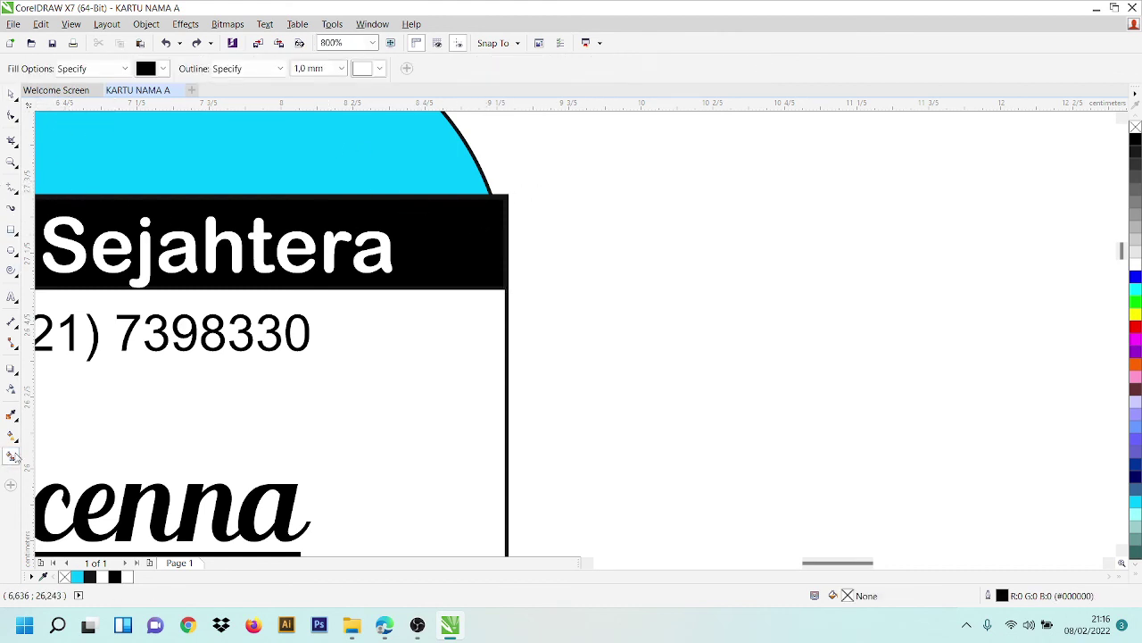
{"action": "left_click", "coordinate": [162, 69]}
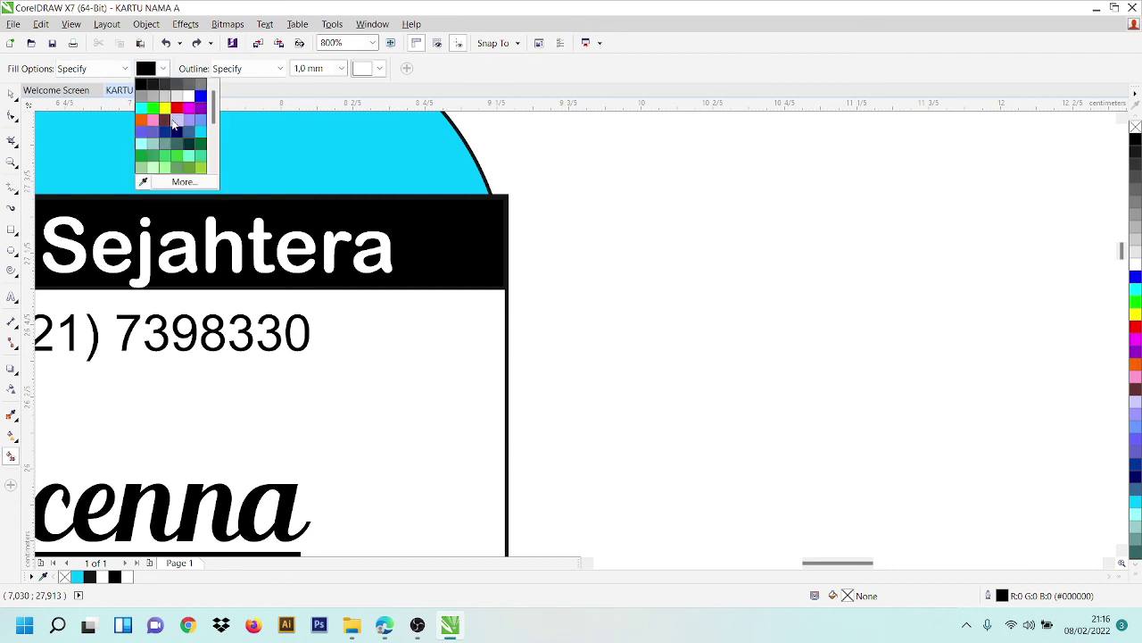
{"action": "left_click", "coordinate": [196, 102]}
{"action": "left_click", "coordinate": [505, 199]}
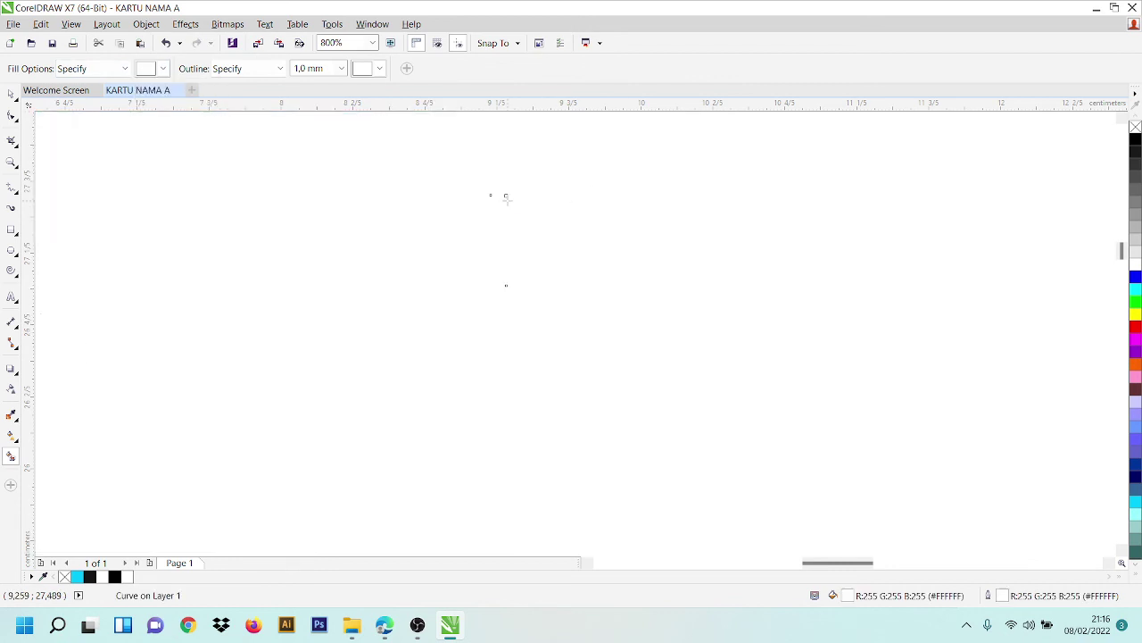
{"action": "key", "text": "Delete"}
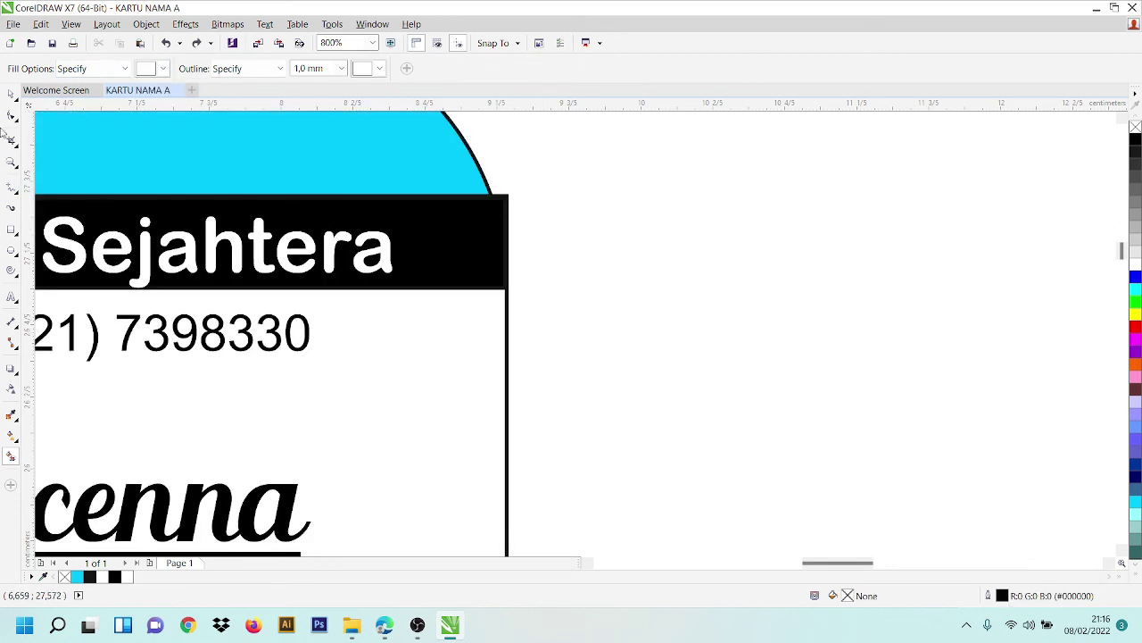
{"action": "key", "text": "space"}
- Zoom in and out to inspect the finished card, then open the File menu
{"action": "scroll", "coordinate": [665, 303], "scroll_direction": "down", "scroll_amount": 5}
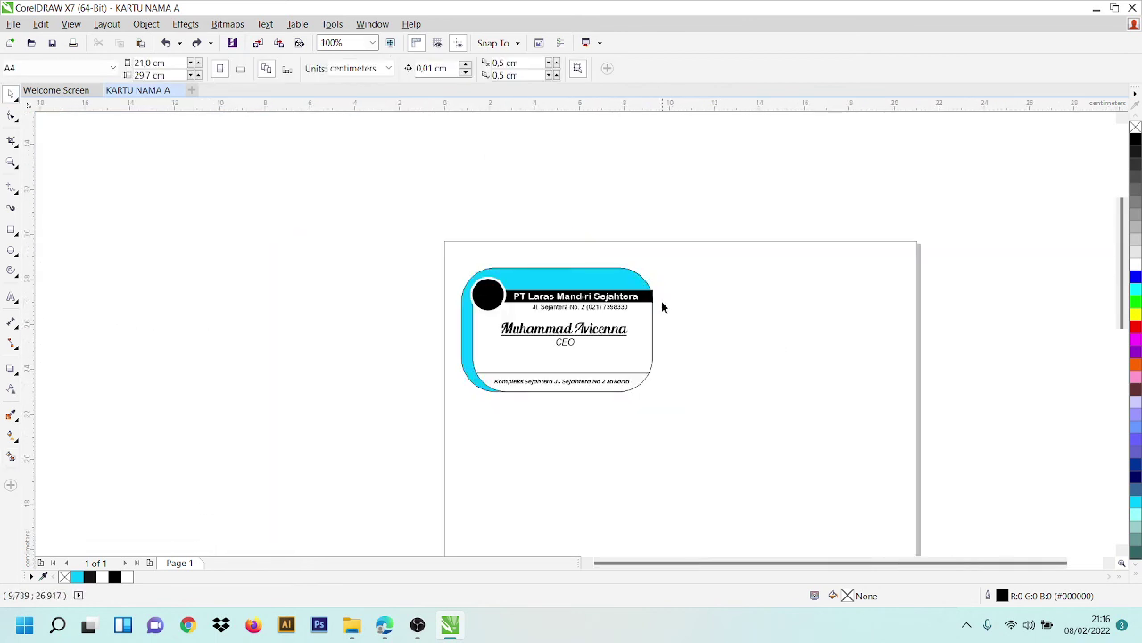
{"action": "scroll", "coordinate": [661, 303], "scroll_direction": "up", "scroll_amount": 3}
{"action": "scroll", "coordinate": [661, 306], "scroll_direction": "down", "scroll_amount": 1}
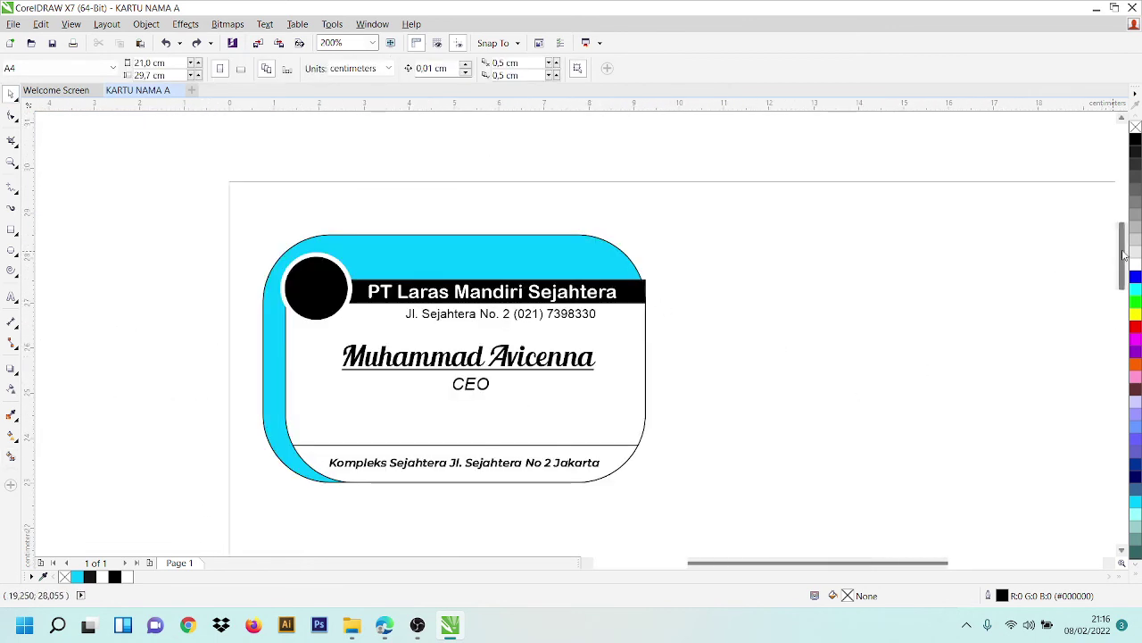
{"action": "left_click_drag", "start_coordinate": [1125, 254], "coordinate": [1126, 263]}
{"action": "scroll", "coordinate": [434, 270], "scroll_direction": "up", "scroll_amount": 1}
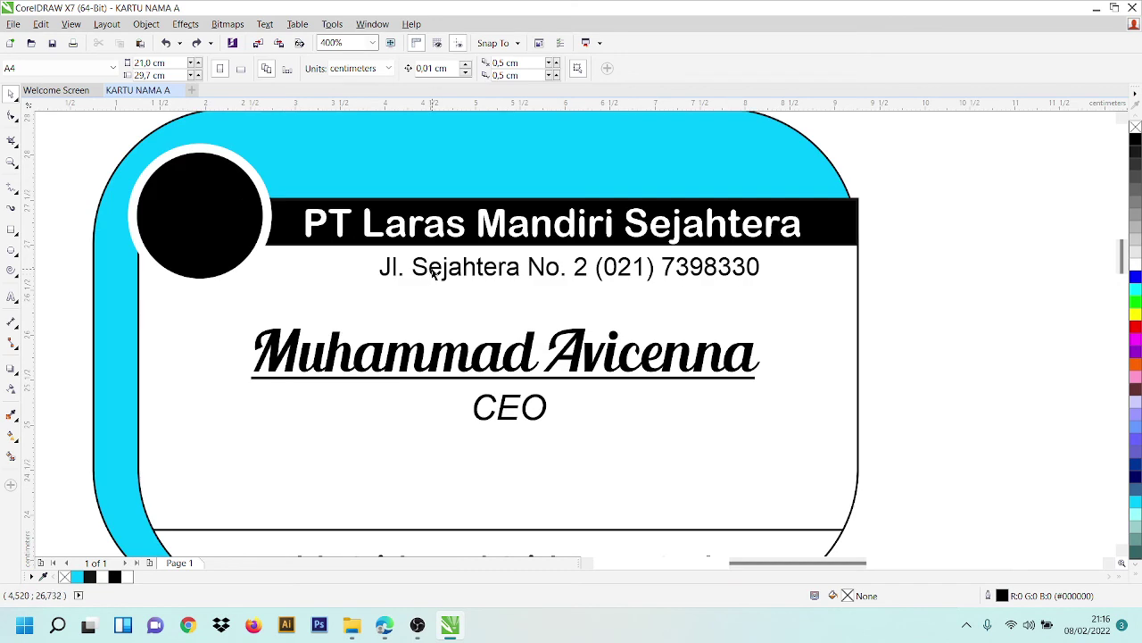
{"action": "scroll", "coordinate": [434, 270], "scroll_direction": "down", "scroll_amount": 1}
{"action": "scroll", "coordinate": [381, 237], "scroll_direction": "up", "scroll_amount": 1}
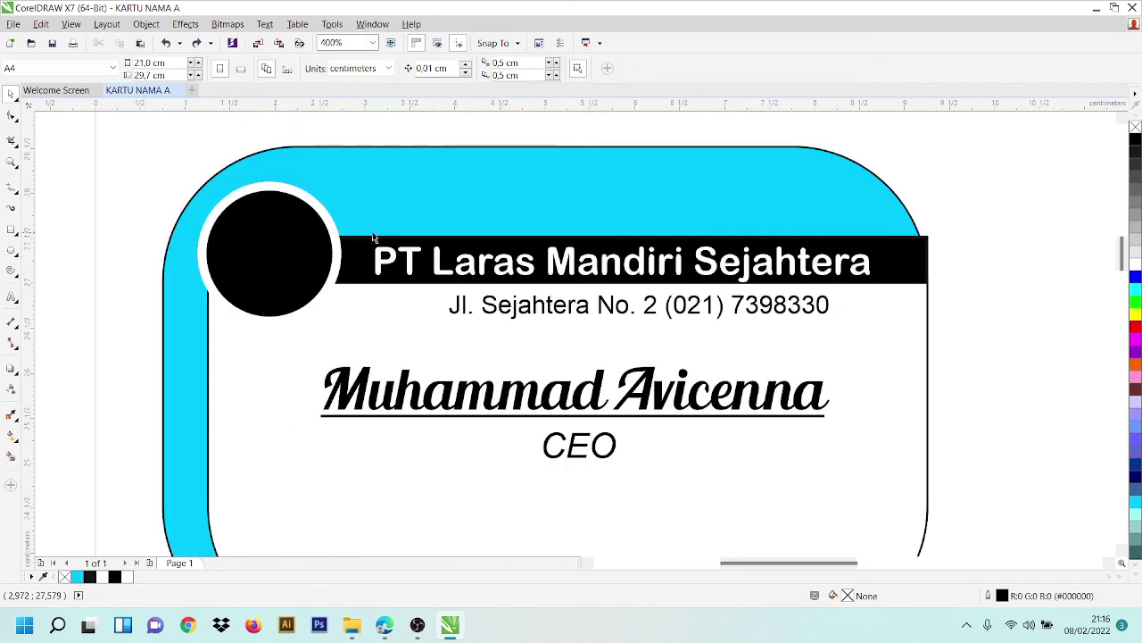
{"action": "scroll", "coordinate": [410, 239], "scroll_direction": "down", "scroll_amount": 1}
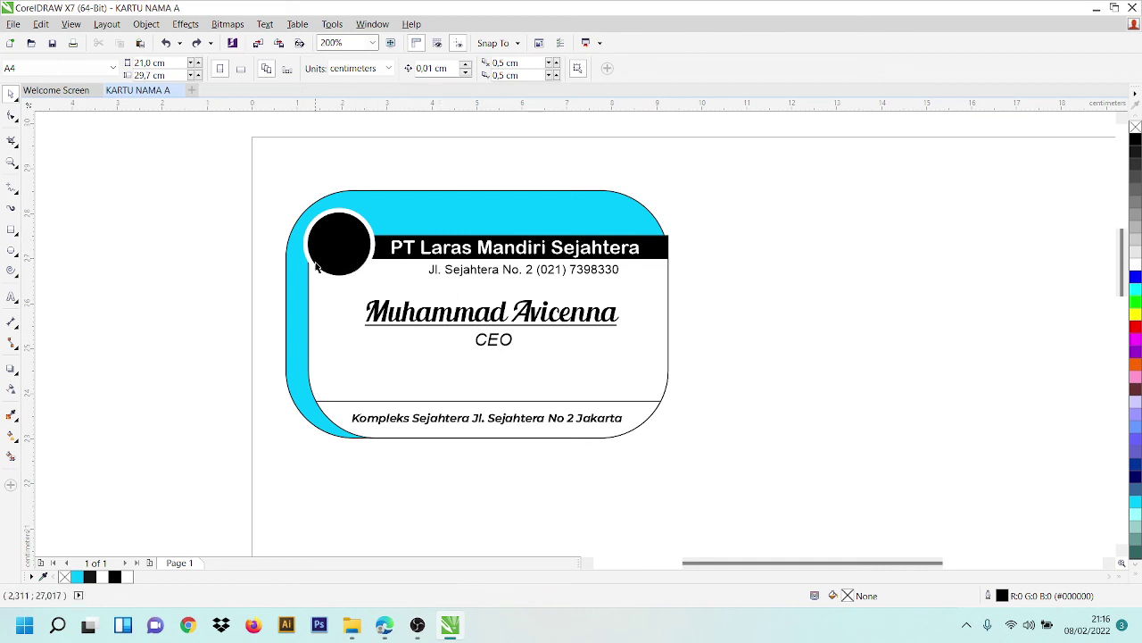
{"action": "left_click", "coordinate": [13, 25]}
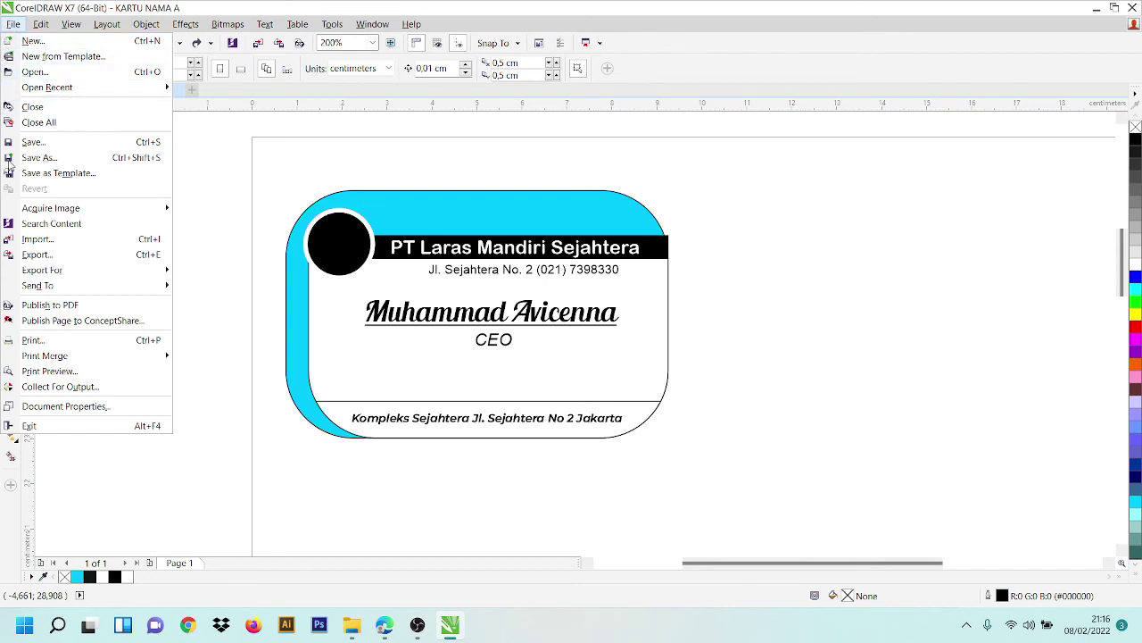
{"action": "left_click", "coordinate": [84, 158]}
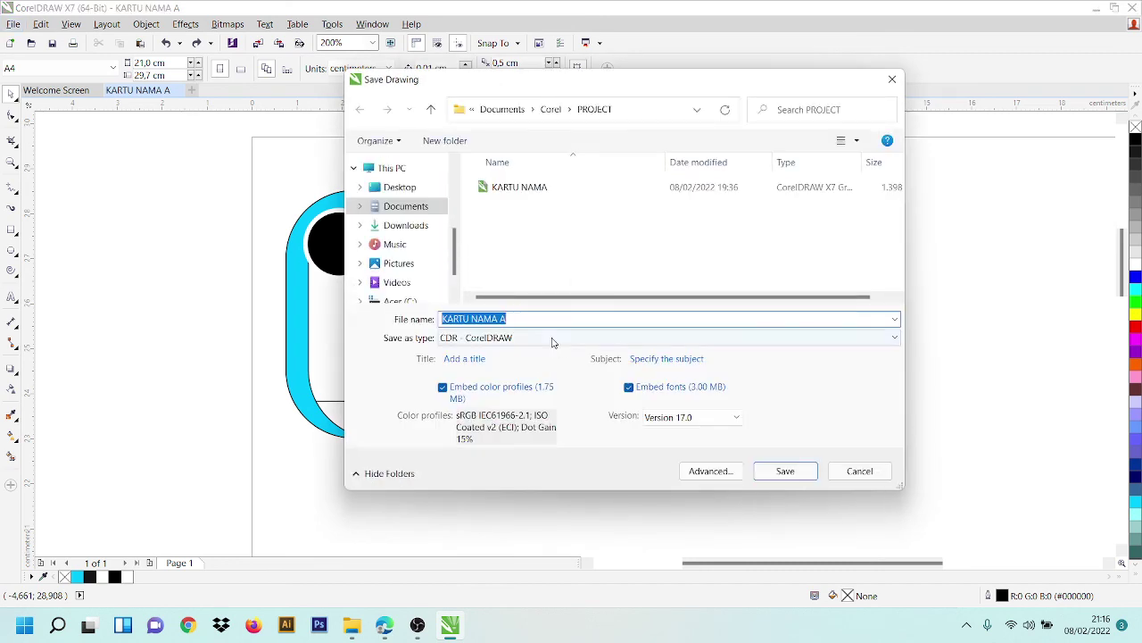
{"action": "left_click", "coordinate": [551, 339]}
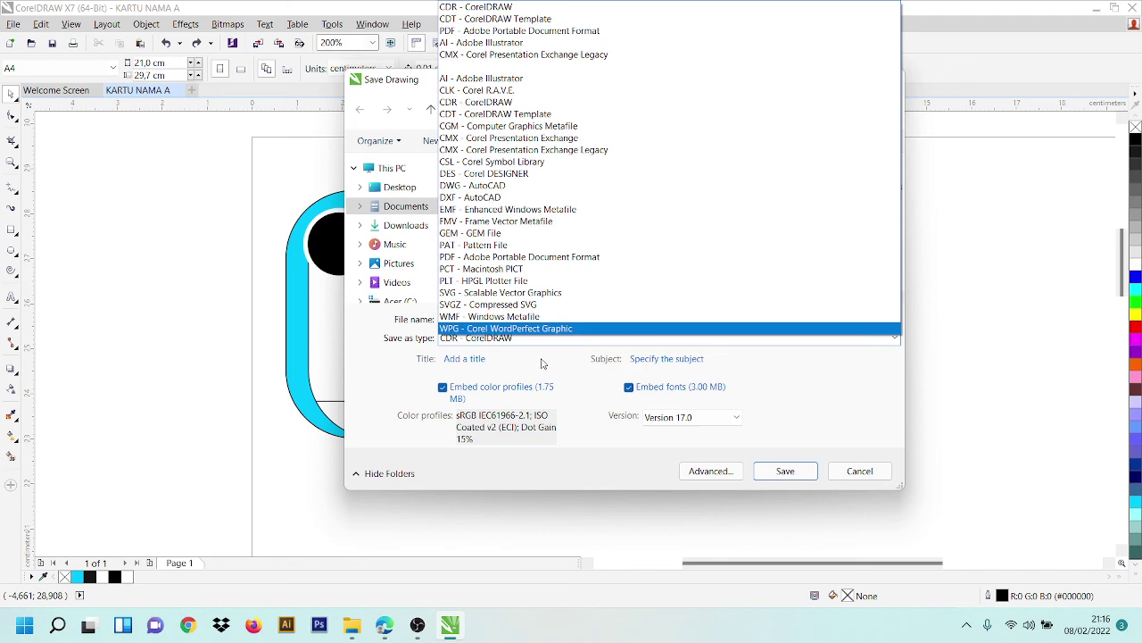
{"action": "left_click", "coordinate": [541, 363]}
{"action": "left_click", "coordinate": [863, 471]}
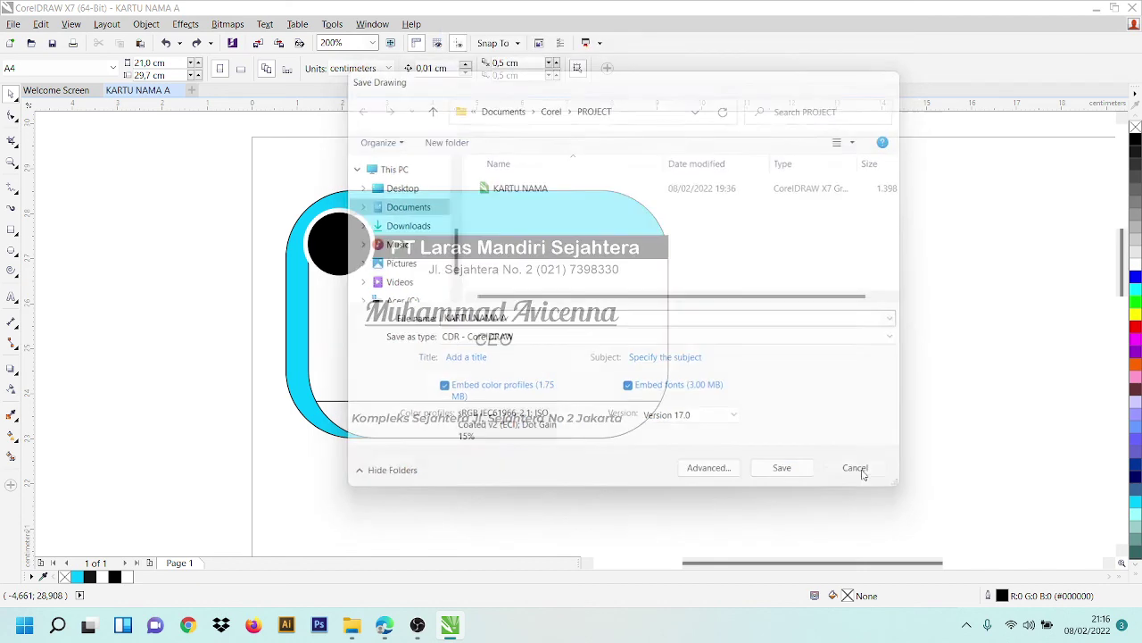
{"action": "left_click", "coordinate": [13, 24]}
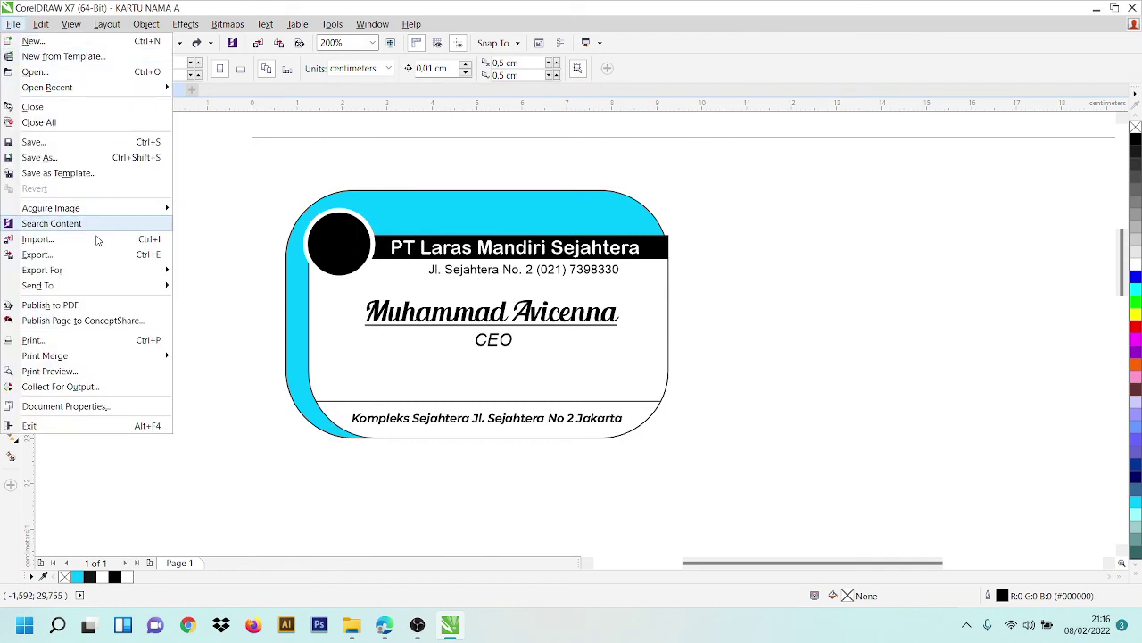
- Start an export as JPG into the Documents > Corel > PROJECT folder
{"action": "mouse_move", "coordinate": [96, 284]}
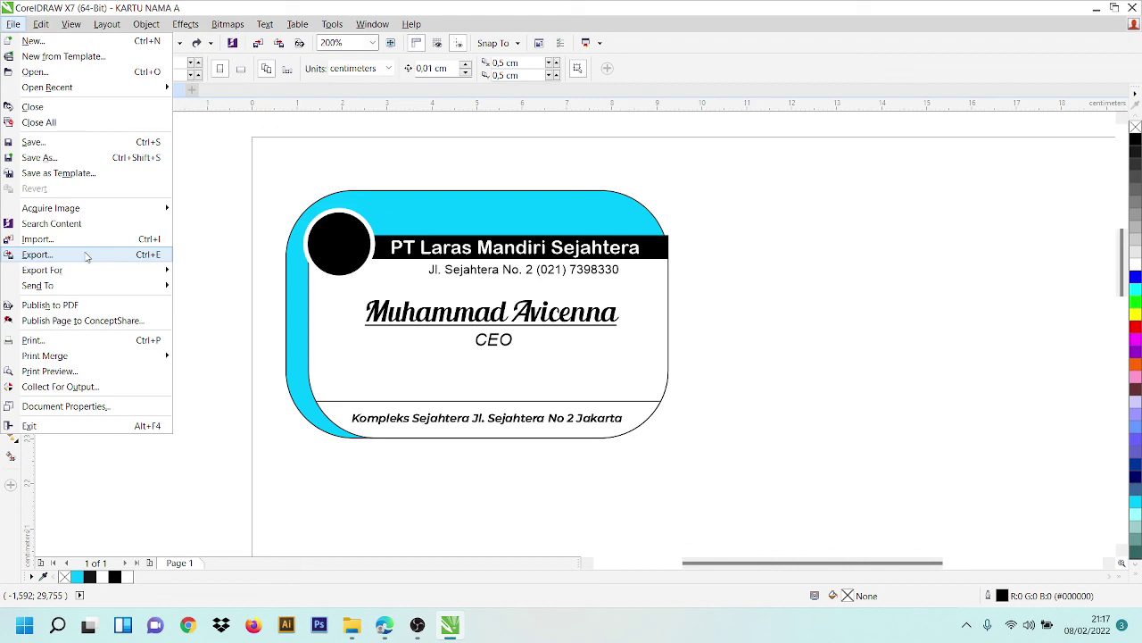
{"action": "left_click", "coordinate": [86, 257]}
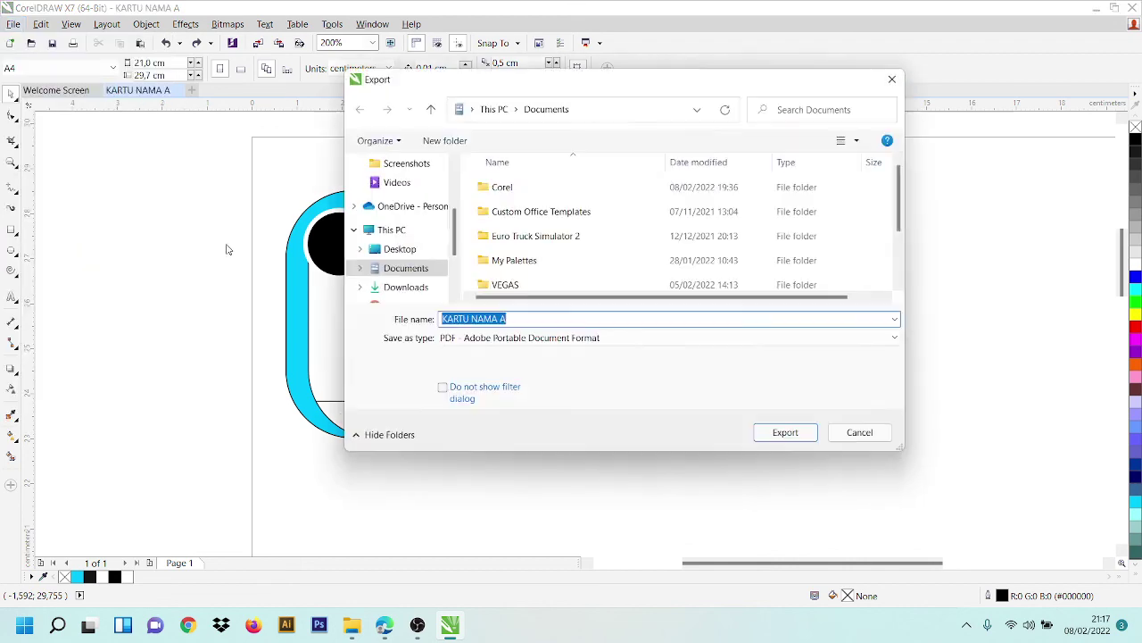
{"action": "left_click", "coordinate": [415, 266]}
{"action": "left_click", "coordinate": [550, 344]}
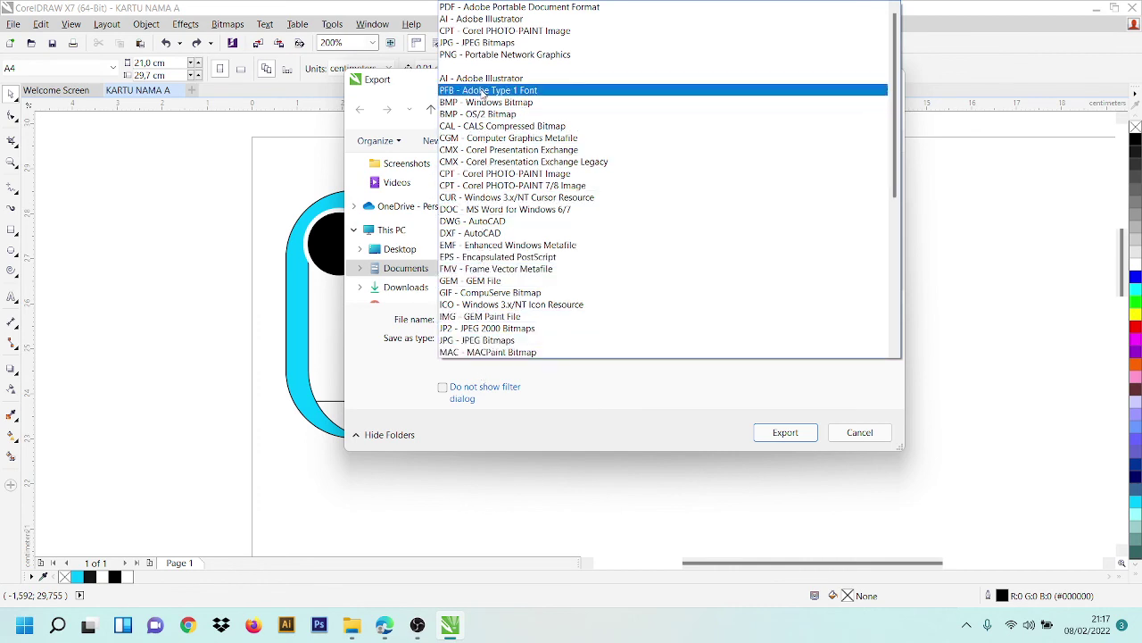
{"action": "left_click", "coordinate": [481, 43]}
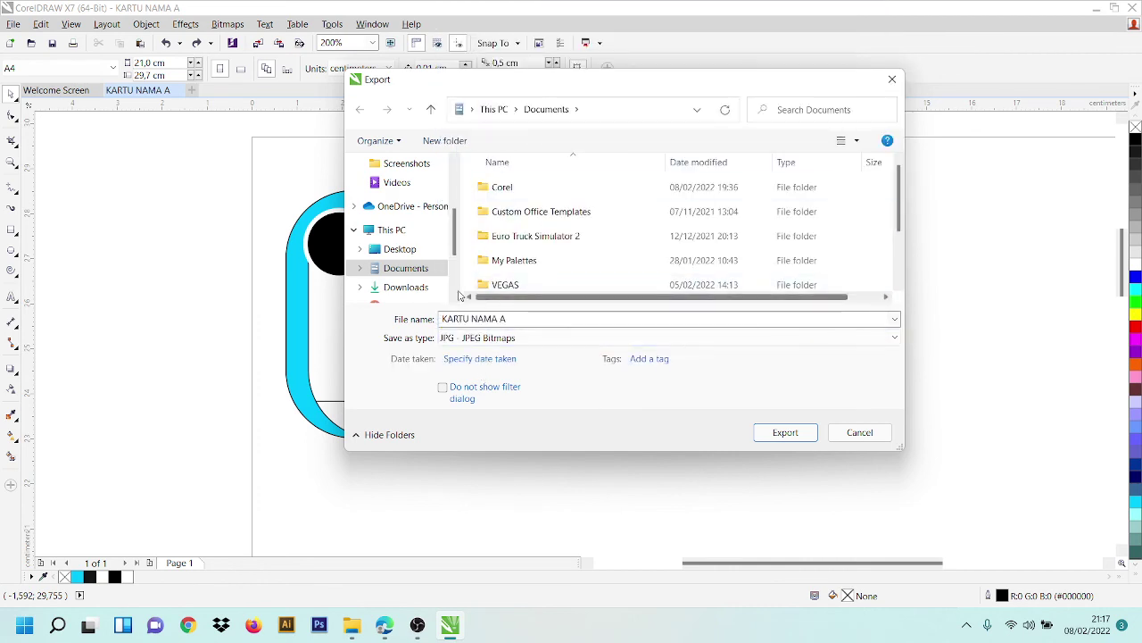
{"action": "scroll", "coordinate": [421, 259], "scroll_direction": "down", "scroll_amount": 1}
{"action": "scroll", "coordinate": [419, 244], "scroll_direction": "down", "scroll_amount": 1}
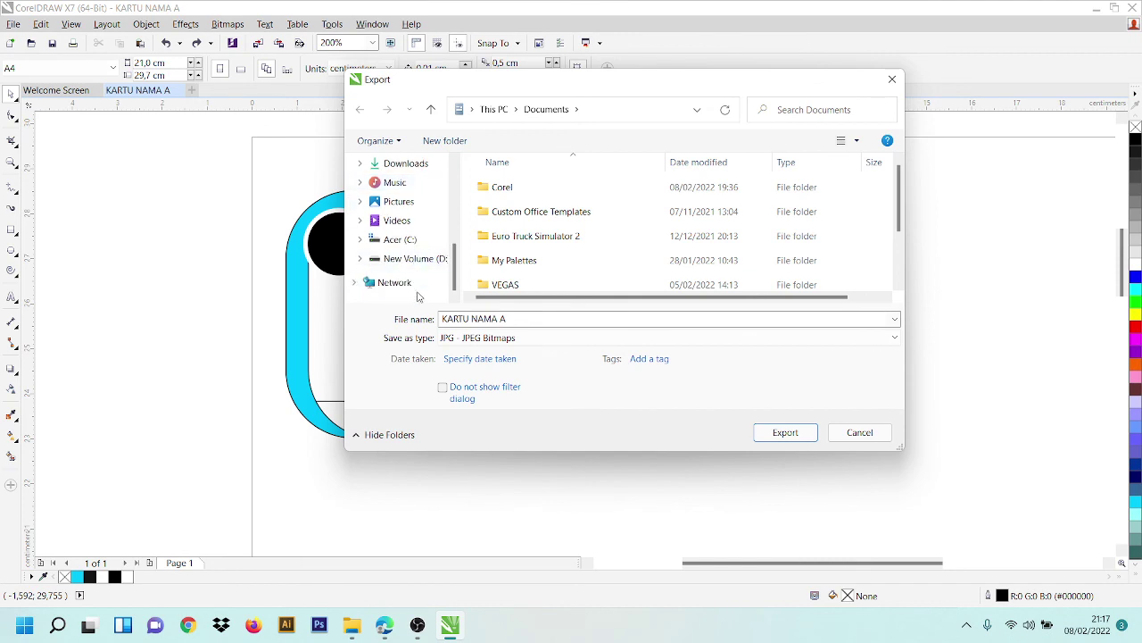
{"action": "double_click", "coordinate": [514, 188]}
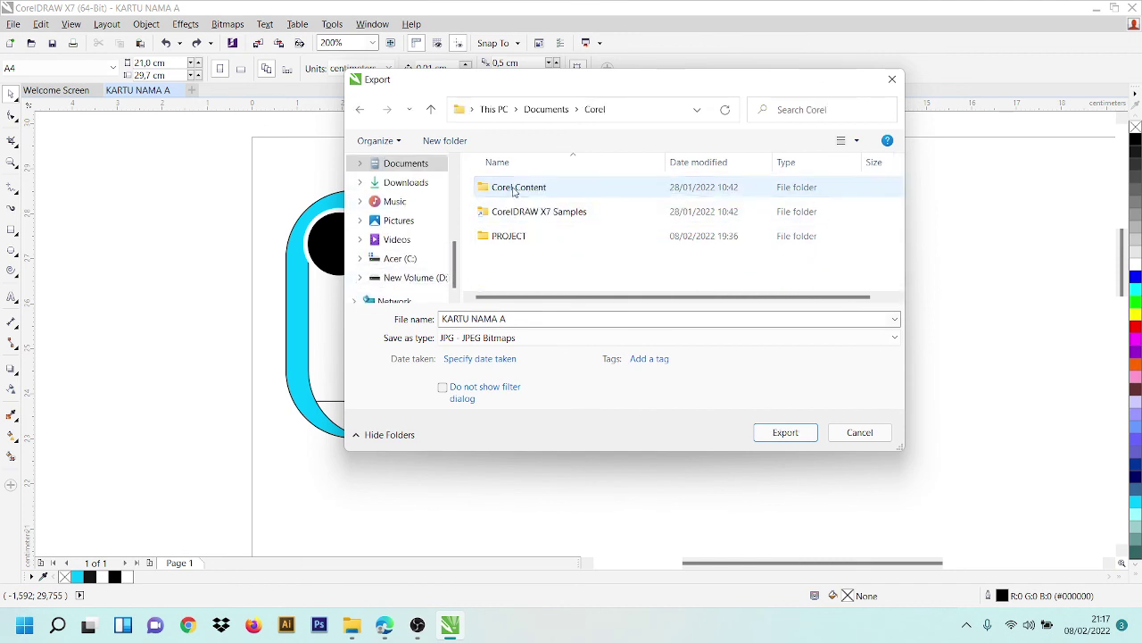
{"action": "double_click", "coordinate": [535, 236]}
- Name the file KARTU NAMA CONTOH, export it, and accept the JPEG settings
{"action": "left_click", "coordinate": [497, 343]}
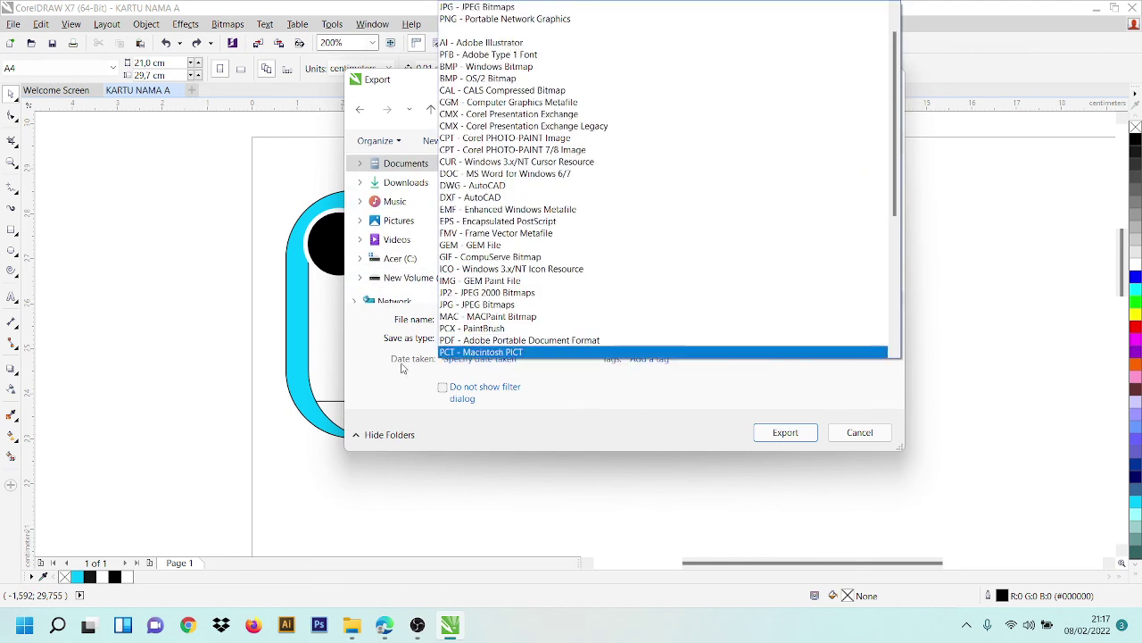
{"action": "left_click", "coordinate": [402, 366]}
{"action": "key", "text": "Caps_Lock"}
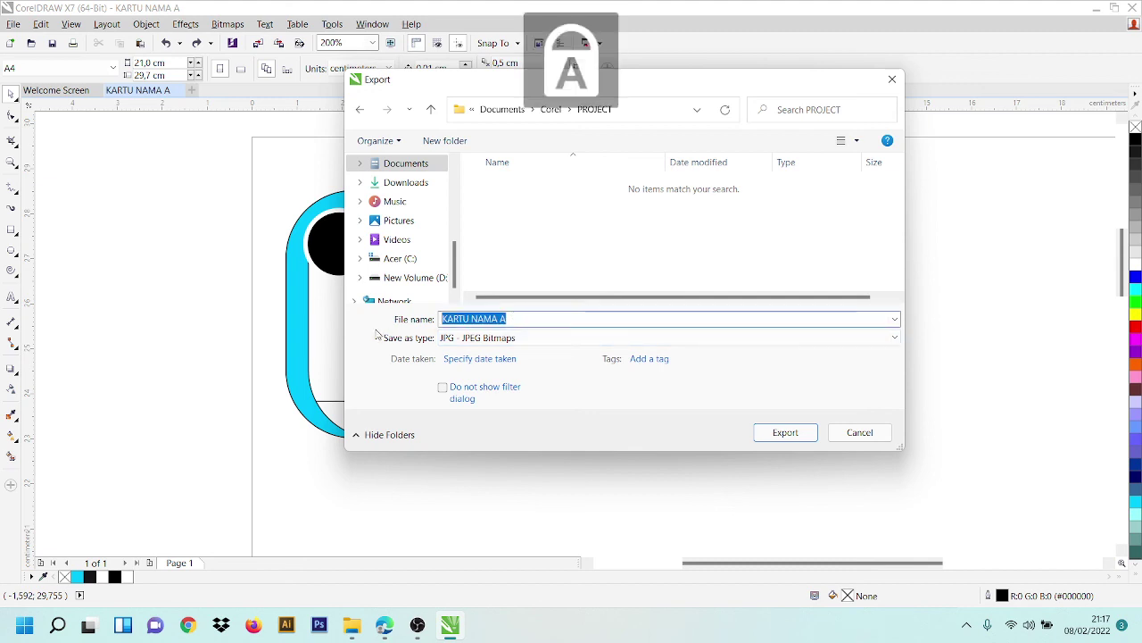
{"action": "type", "text": "KARTU NAMA CONTOH"}
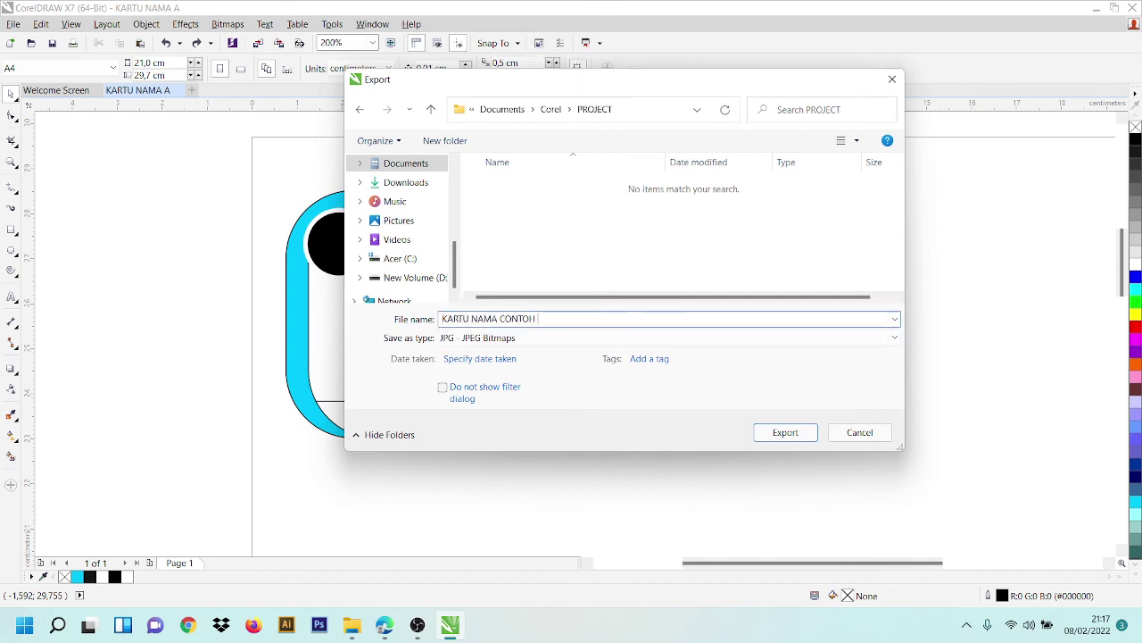
{"action": "key", "text": "Return"}
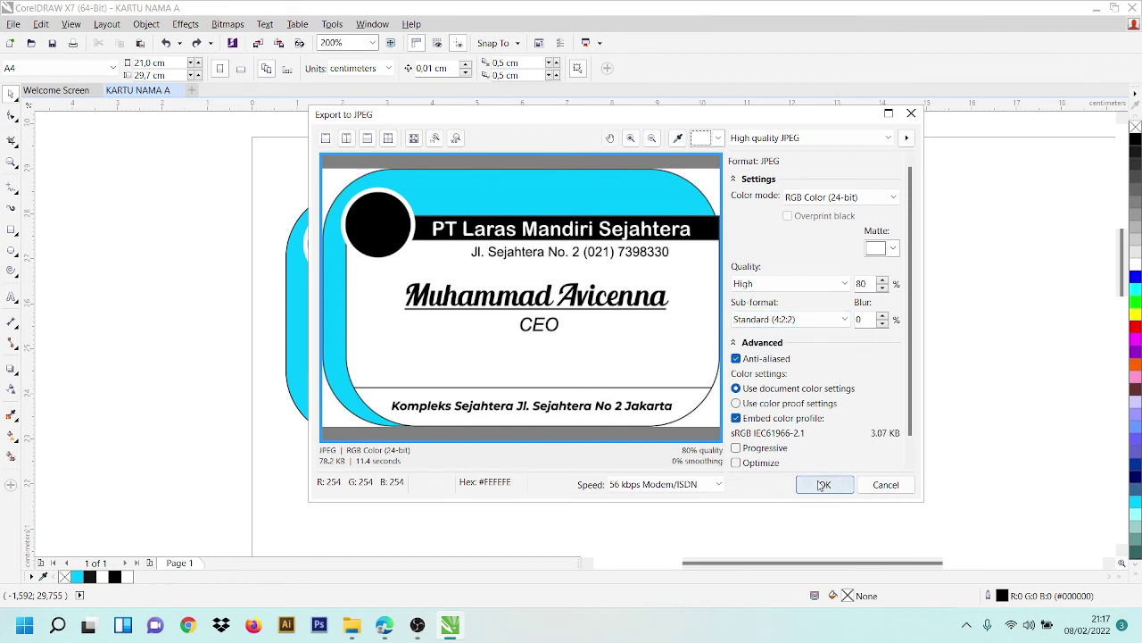
{"action": "left_click", "coordinate": [822, 485]}
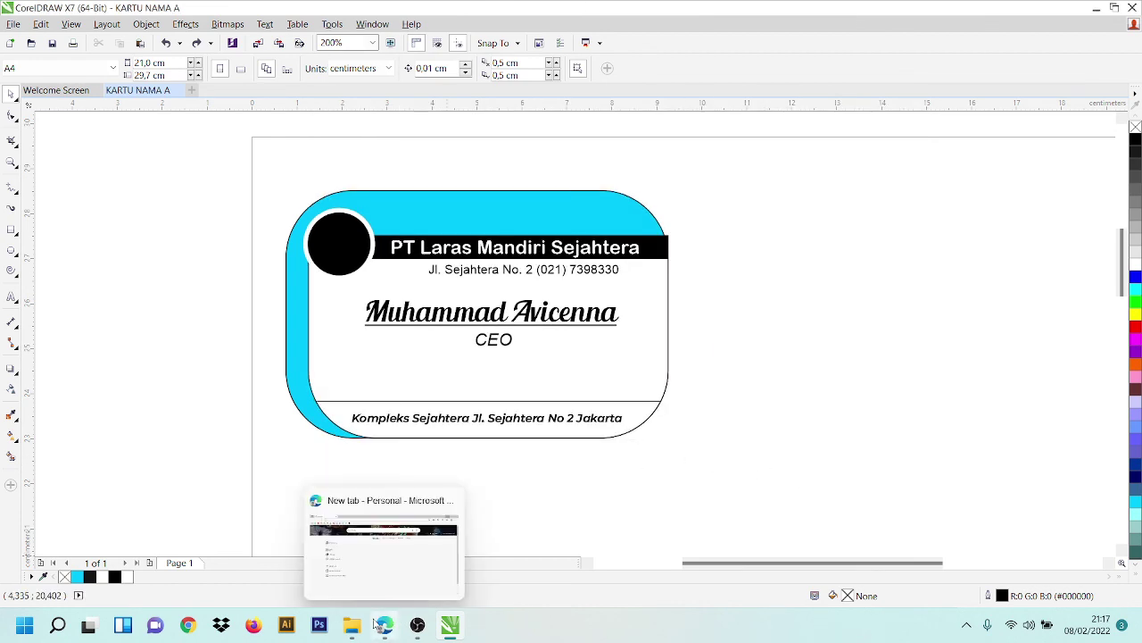
- Open File Explorer and browse from This PC into the Pictures folder
{"action": "mouse_move", "coordinate": [356, 617]}
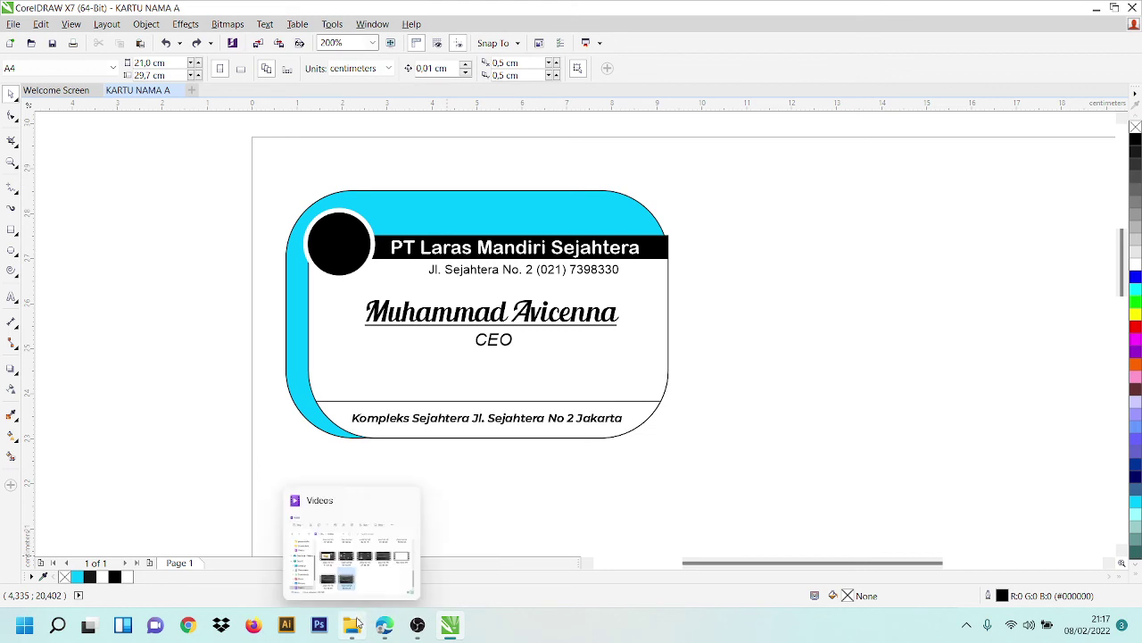
{"action": "left_click", "coordinate": [356, 622]}
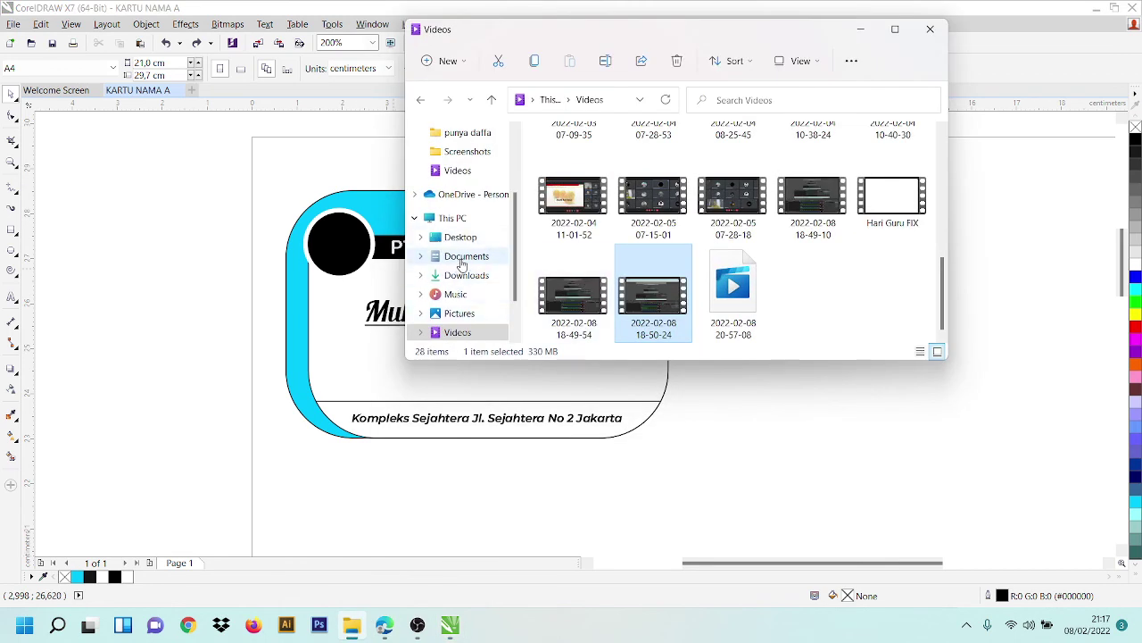
{"action": "left_click", "coordinate": [466, 313]}
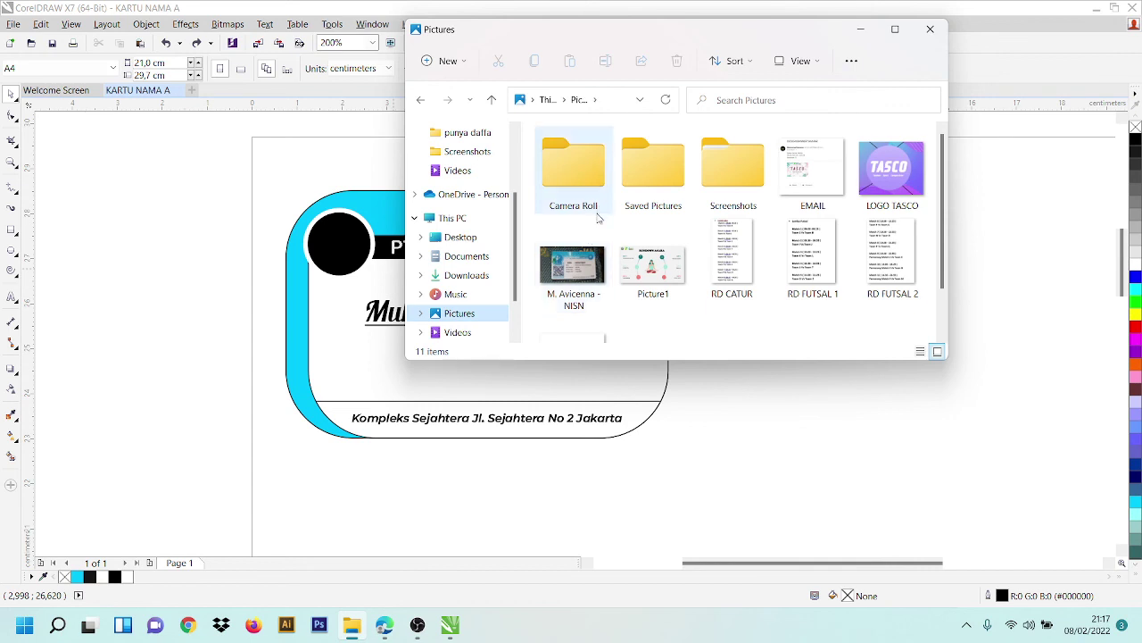
{"action": "left_click", "coordinate": [451, 219]}
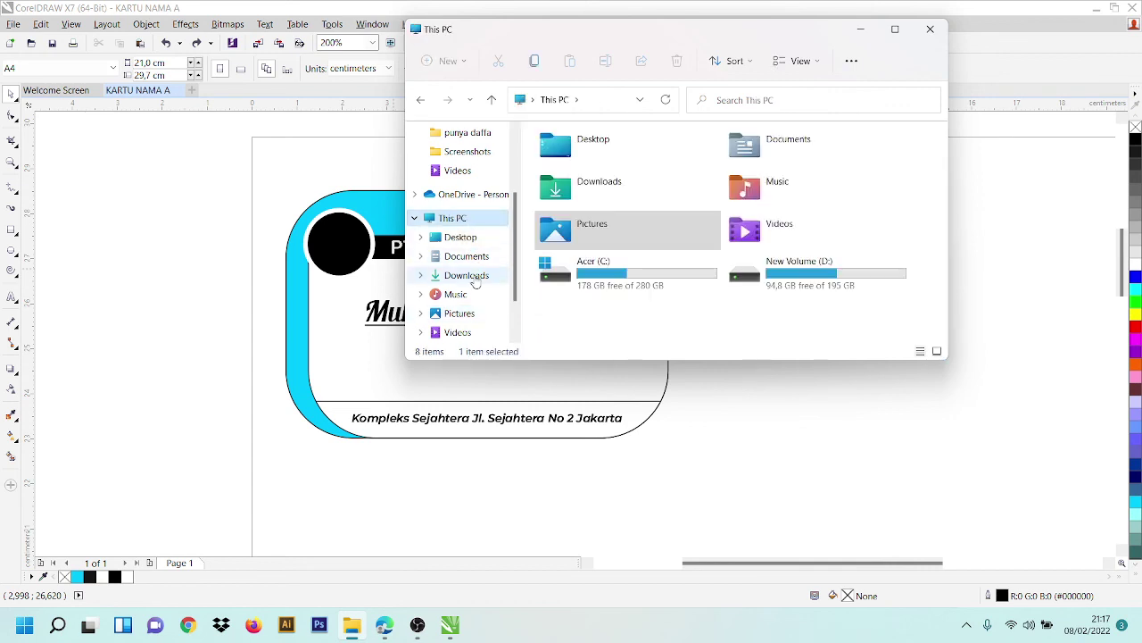
{"action": "left_click", "coordinate": [595, 228]}
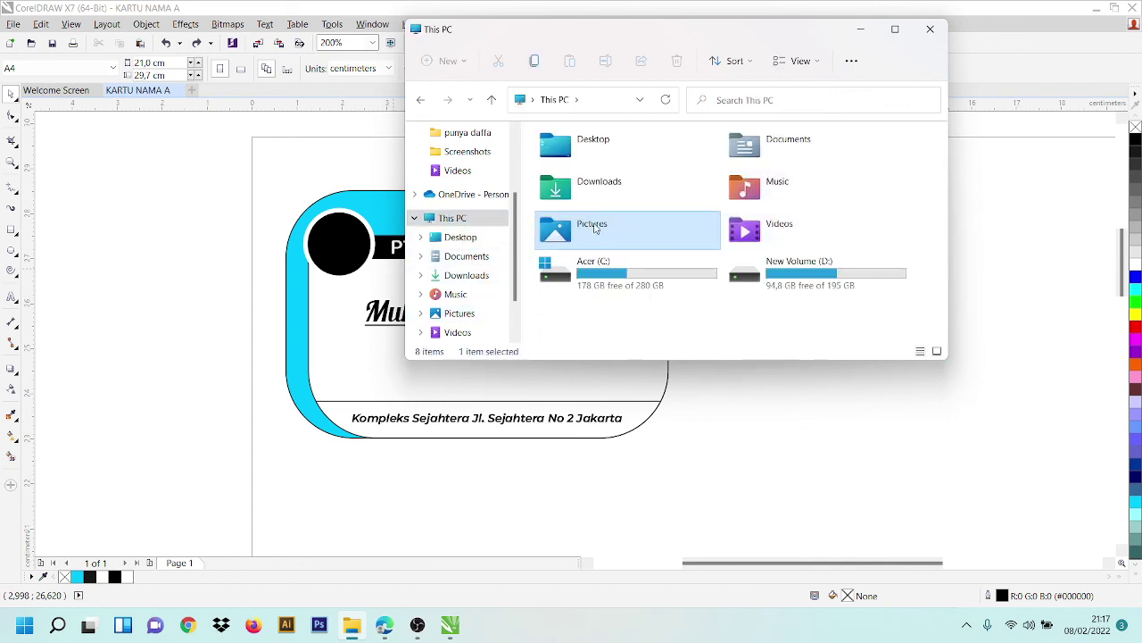
{"action": "double_click", "coordinate": [595, 228]}
- Go to Documents > Corel > PROJECT and open the KARTU NAMA CONTOH image
{"action": "left_click", "coordinate": [466, 256]}
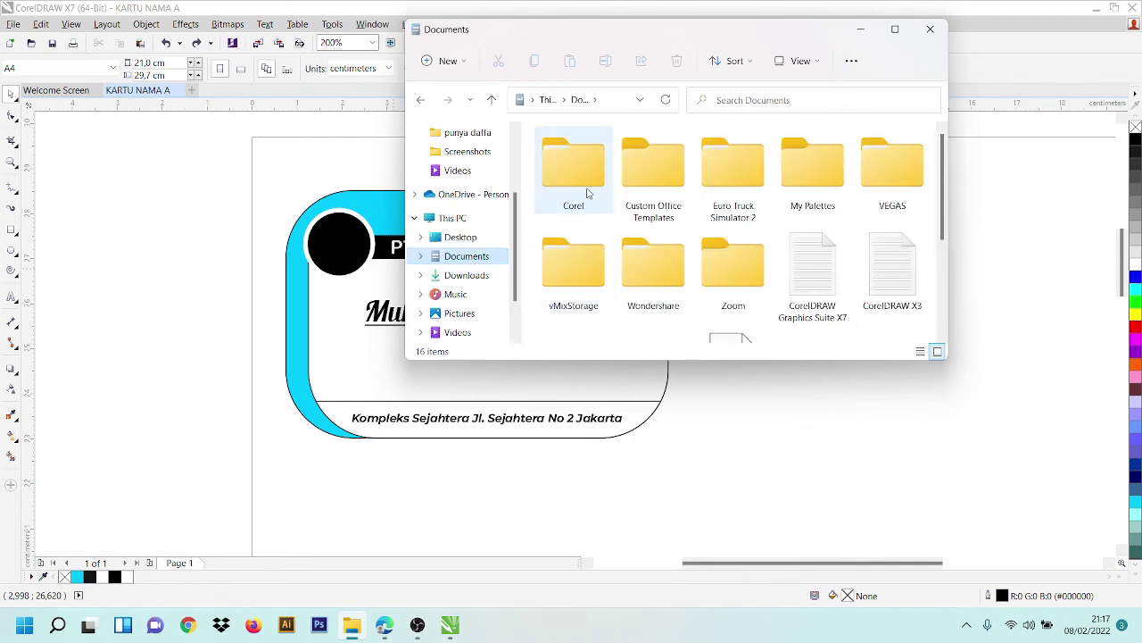
{"action": "double_click", "coordinate": [588, 192]}
{"action": "left_click", "coordinate": [593, 202]}
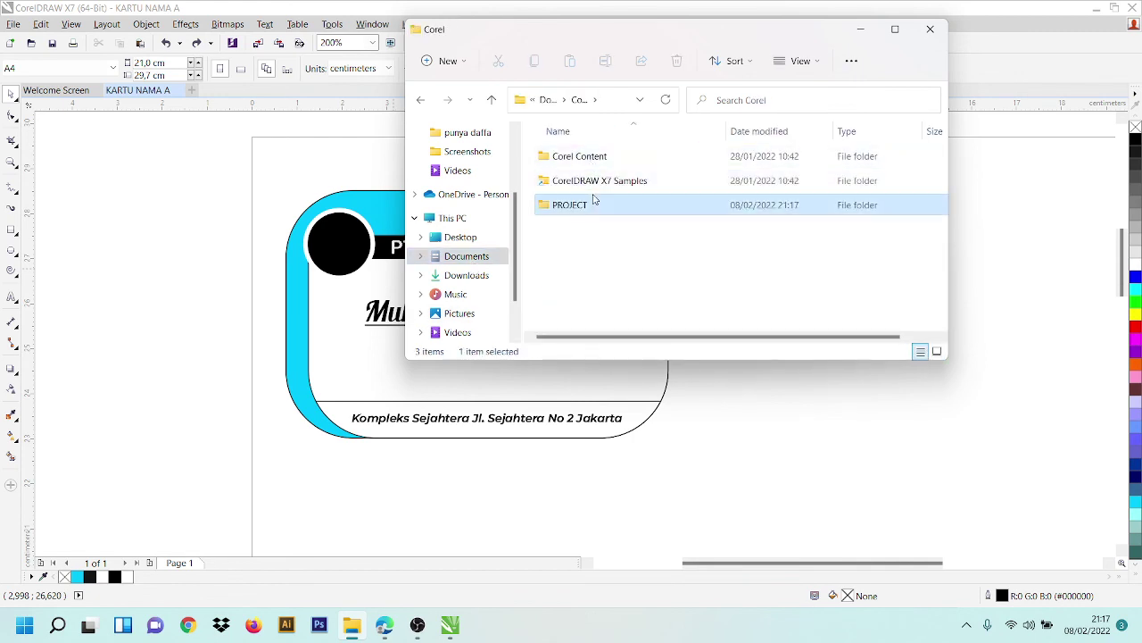
{"action": "double_click", "coordinate": [594, 203]}
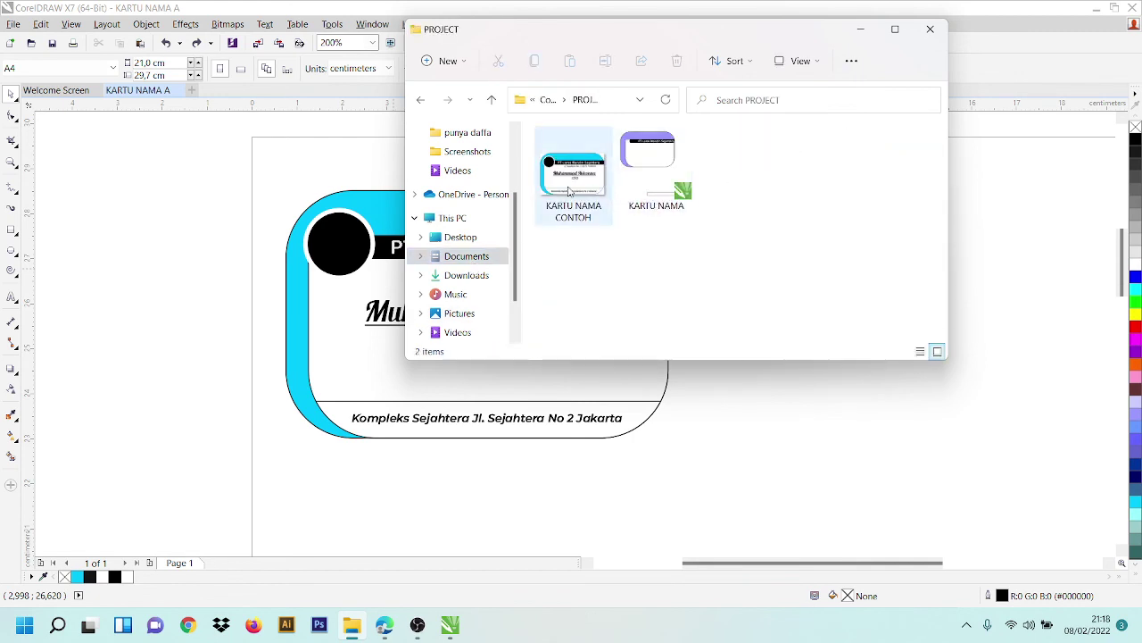
{"action": "double_click", "coordinate": [569, 191]}
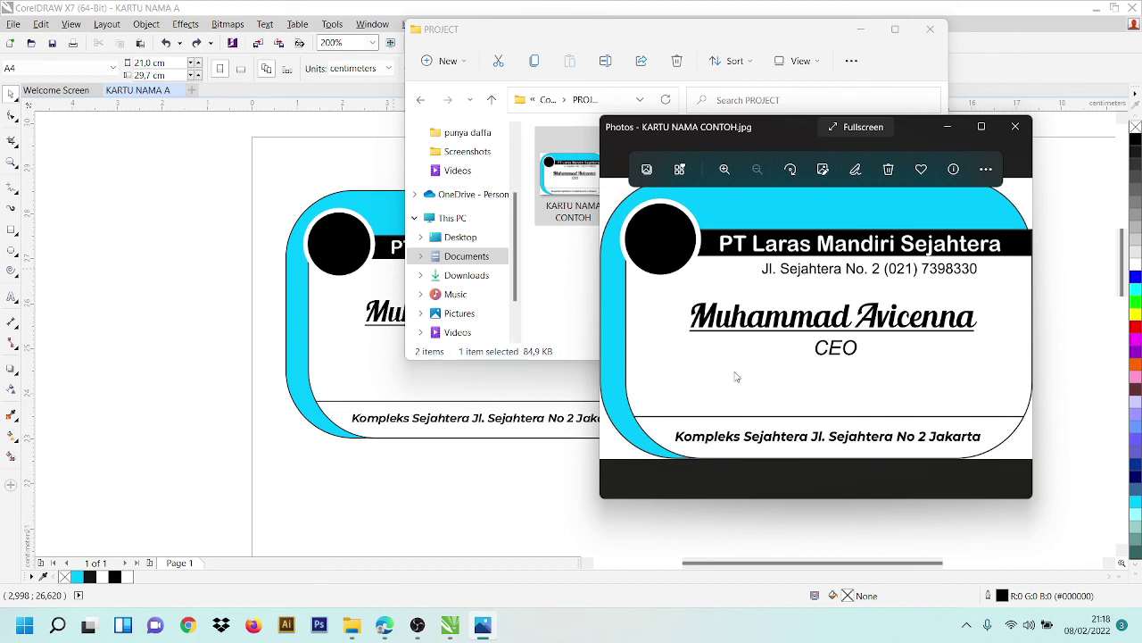
- Close the KARTU NAMA CONTOH preview in Photos and minimize File Explorer to reveal CorelDRAW
{"action": "left_click", "coordinate": [1016, 127]}
{"action": "left_click", "coordinate": [860, 32]}
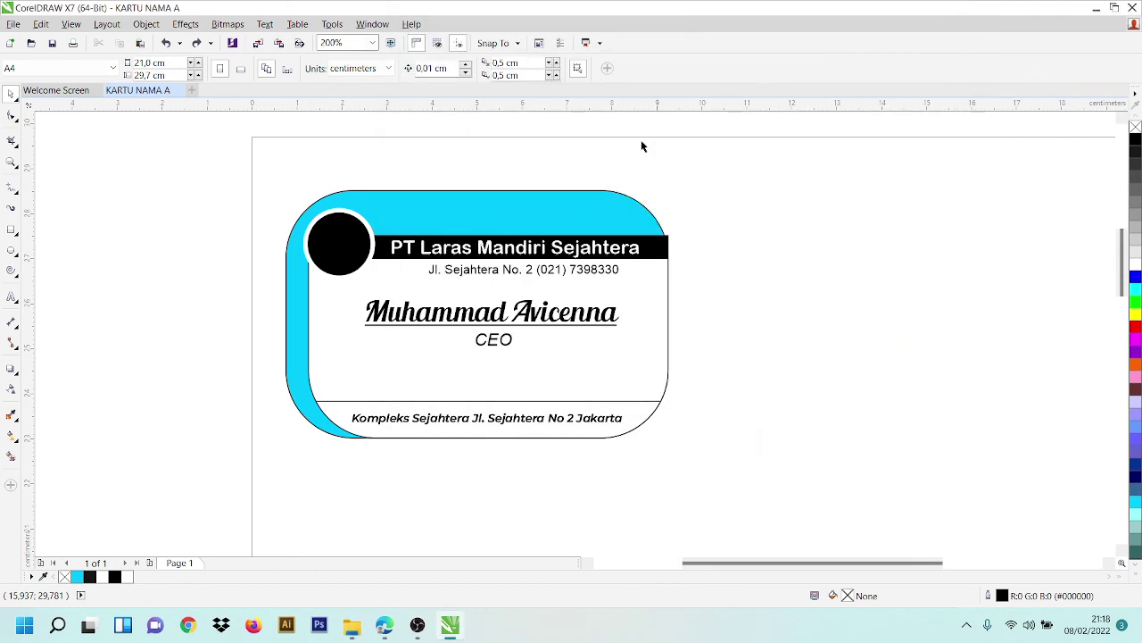